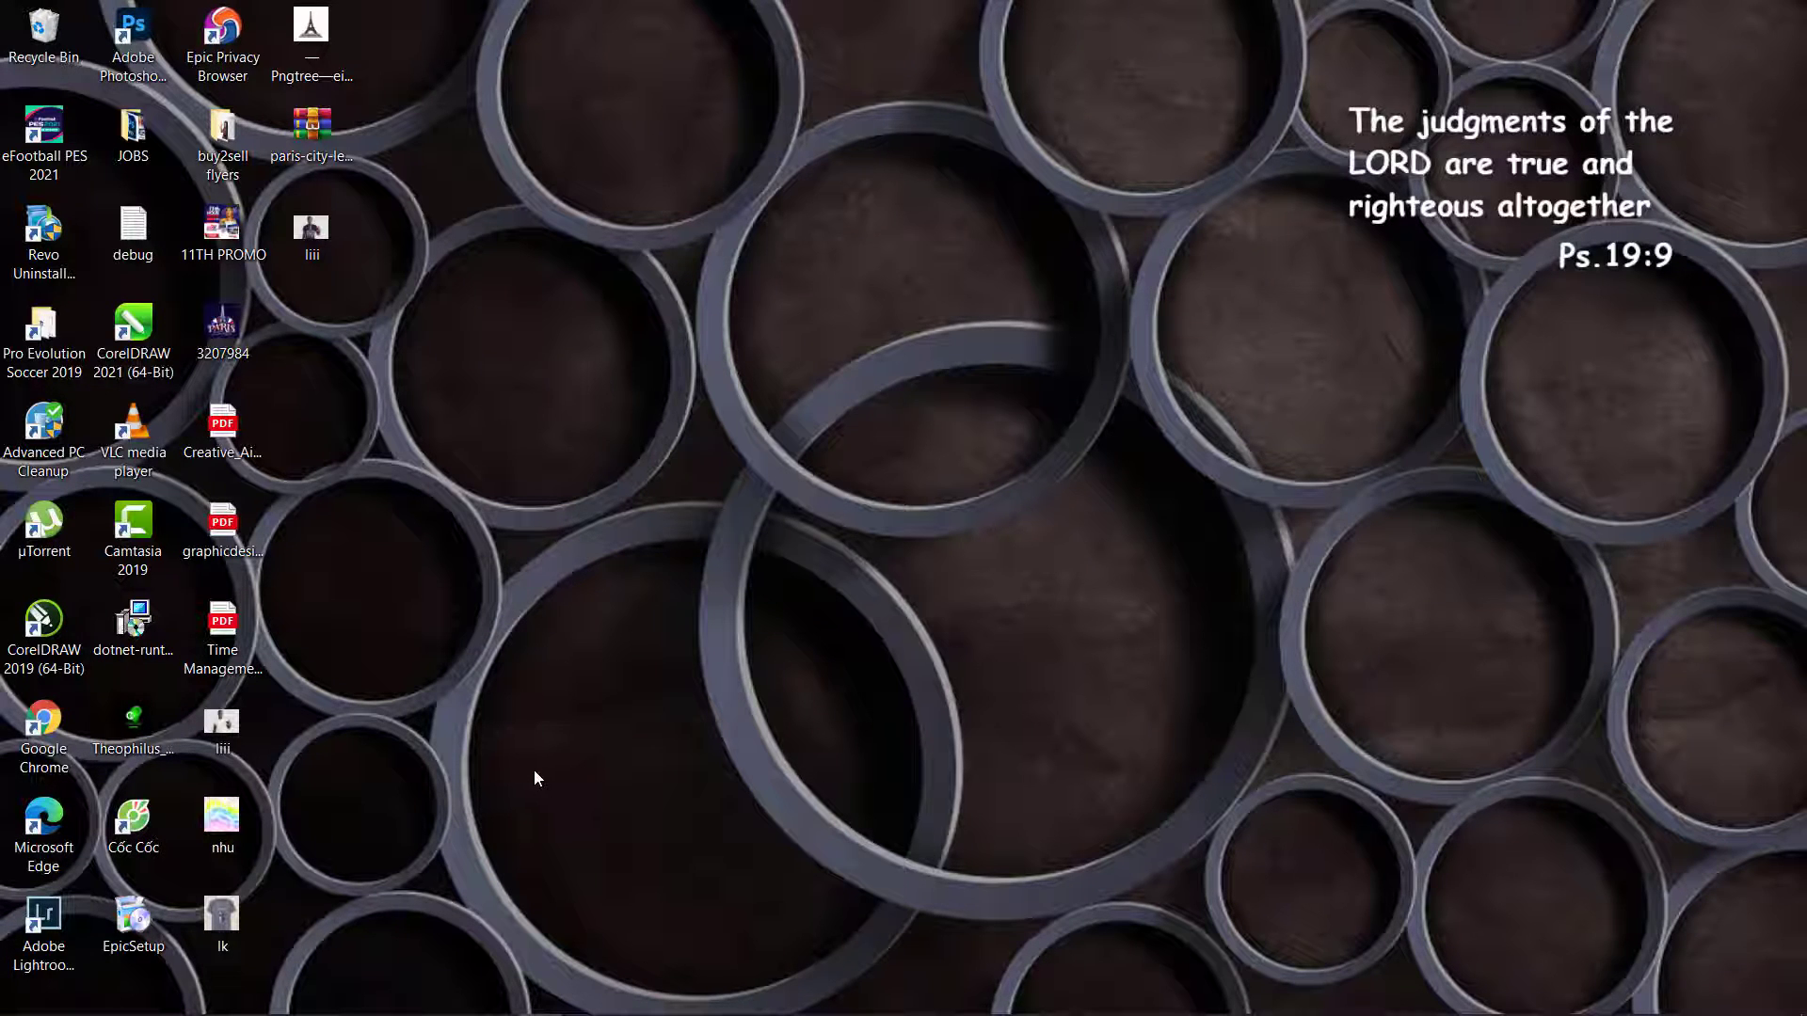
# Switch to Photoshop and compare the plain and printed T-shirt by toggling the visibility of the top liii layer
pyautogui.moveTo(556, 1012)
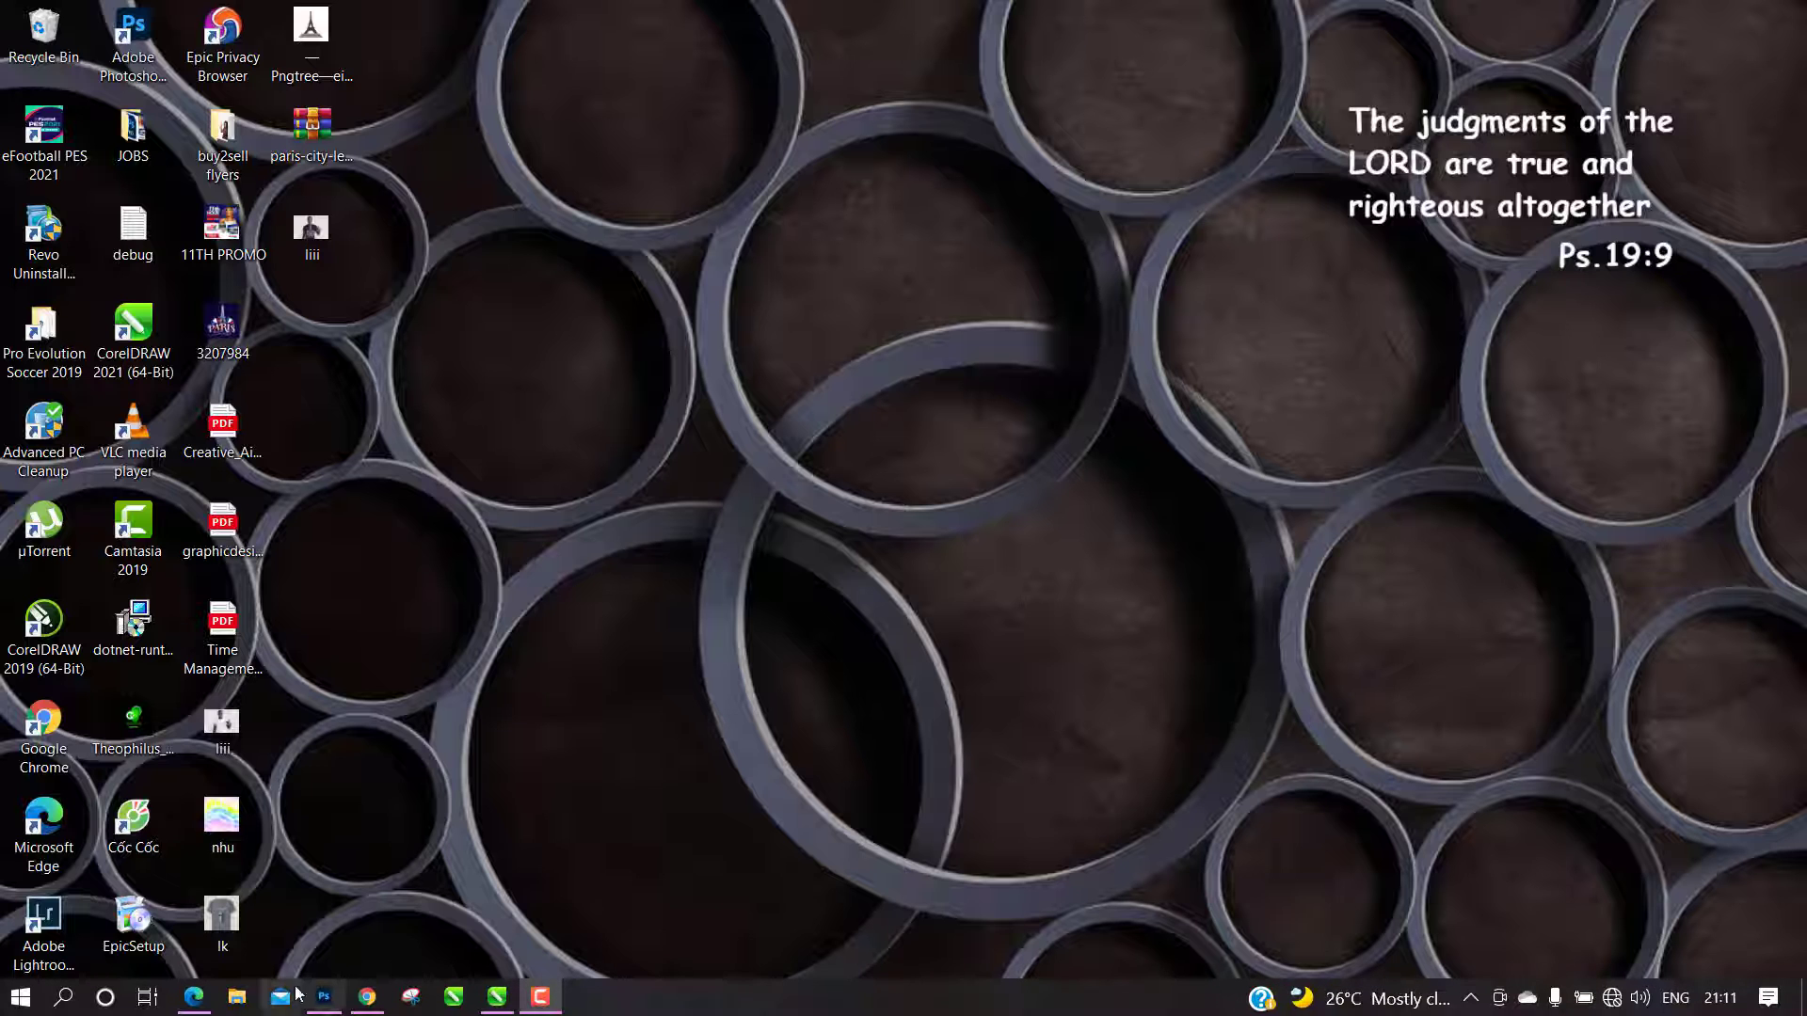
pyautogui.click(325, 999)
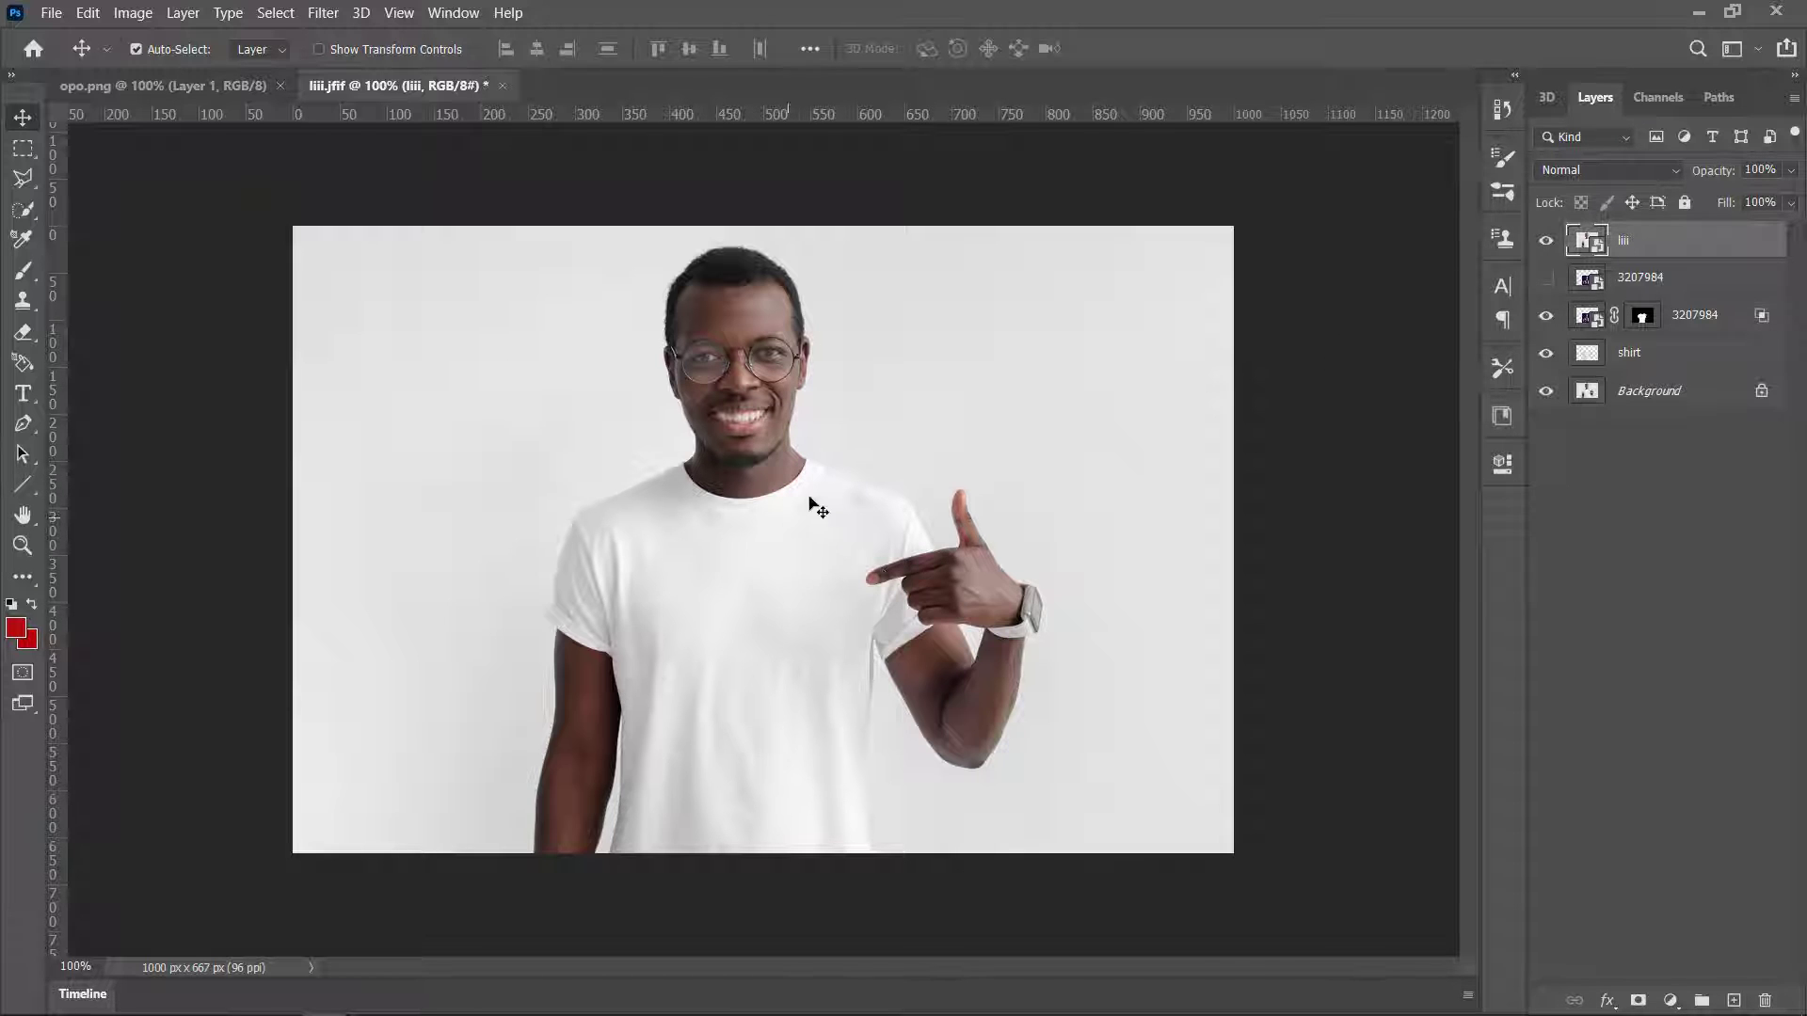
pyautogui.click(1546, 241)
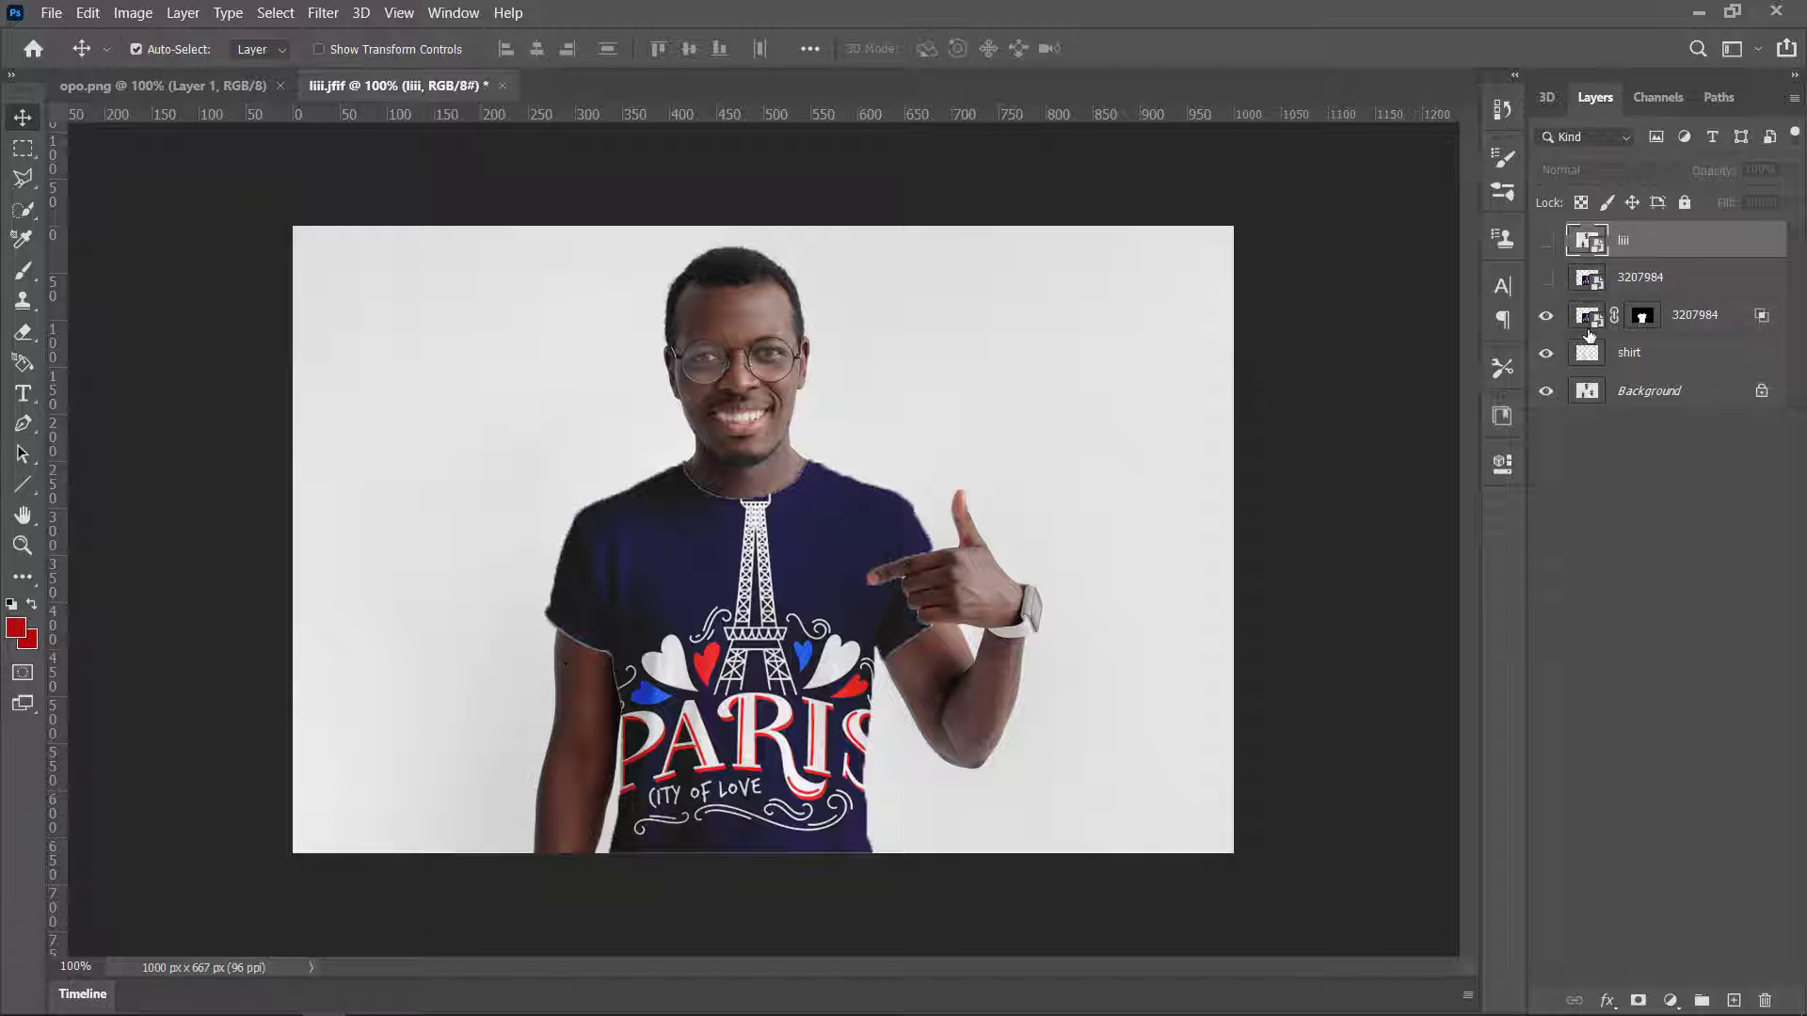
pyautogui.click(1547, 242)
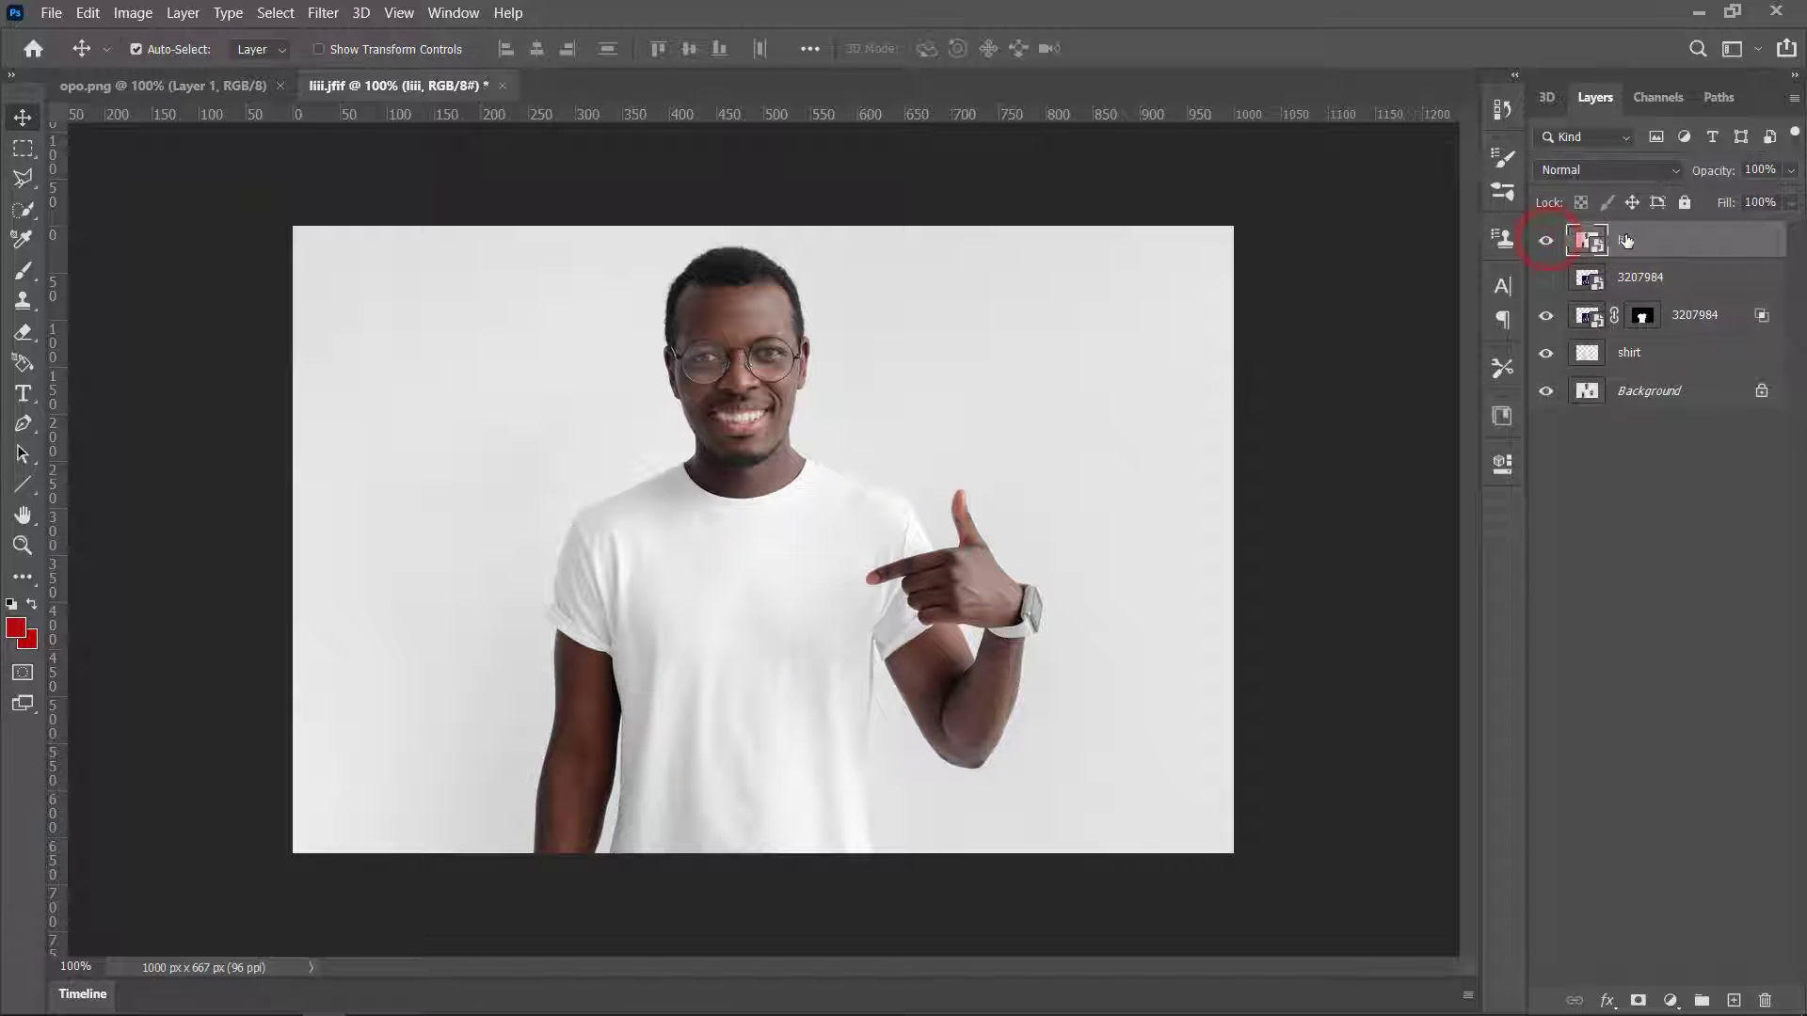
pyautogui.click(1546, 243)
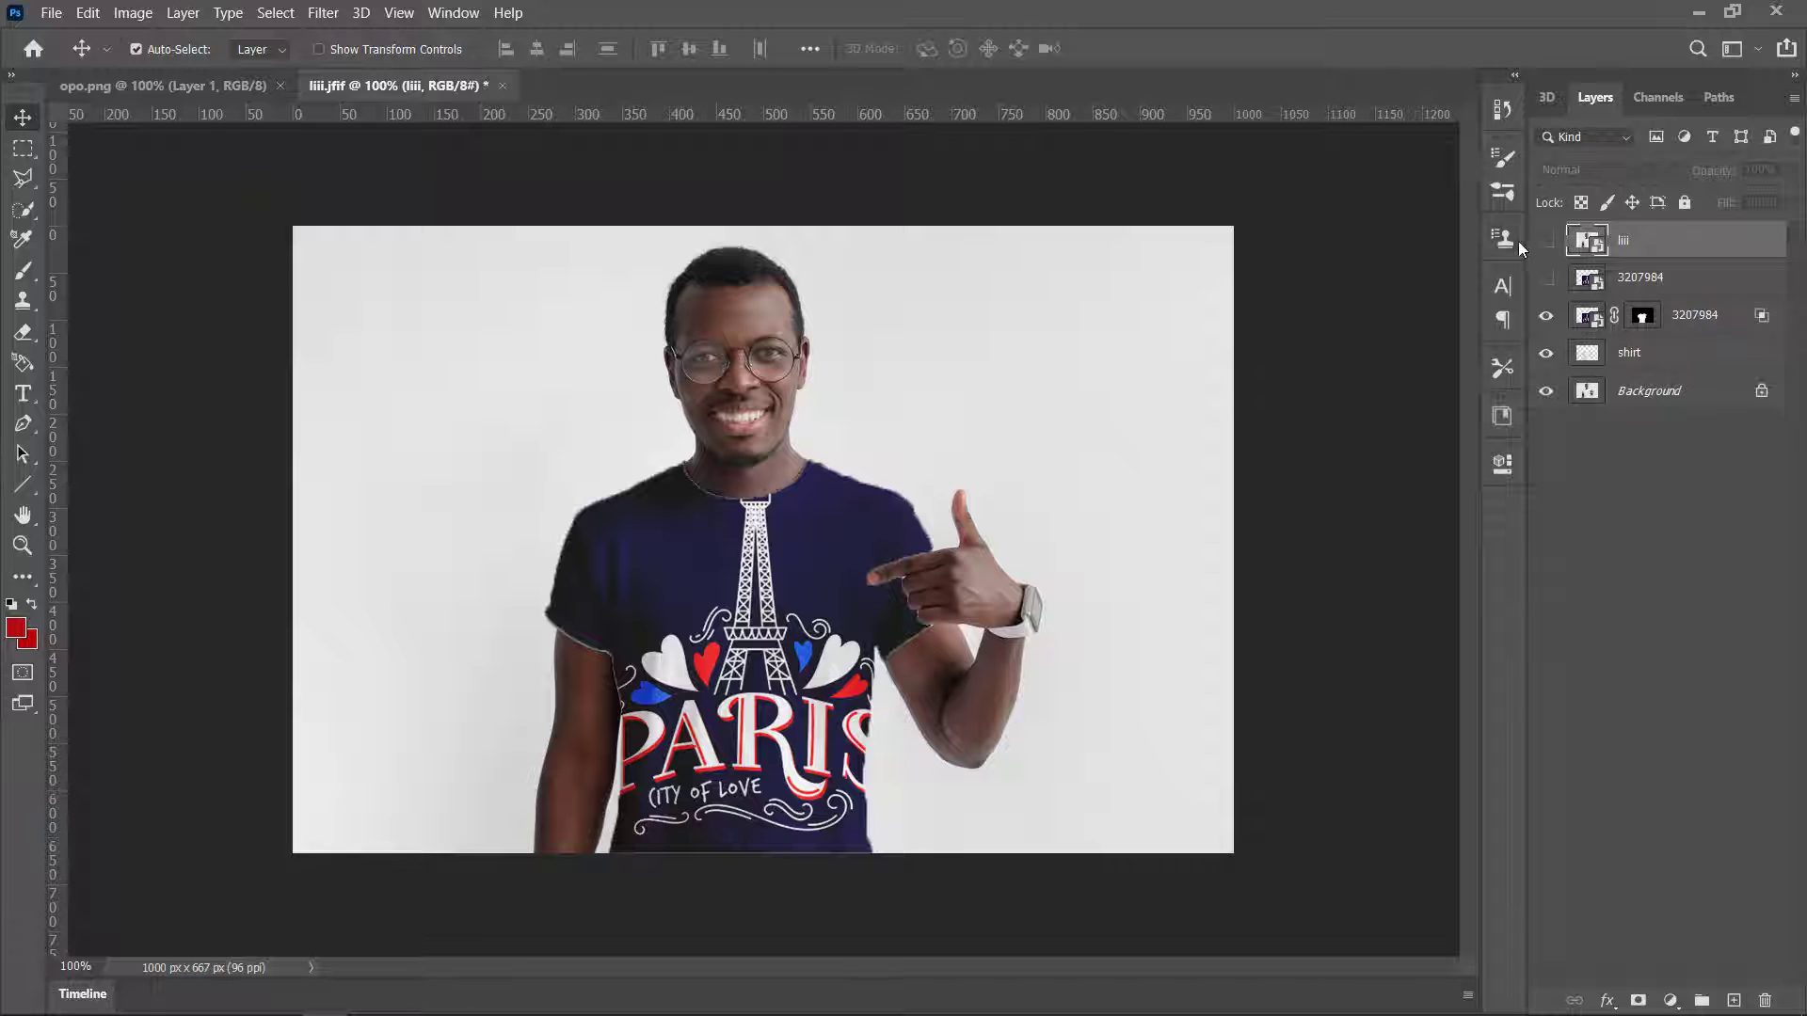
# Close the liii.jfif mockup without saving and open the original liii photo from the desktop as a new Photoshop document
pyautogui.click(503, 85)
pyautogui.click(940, 404)
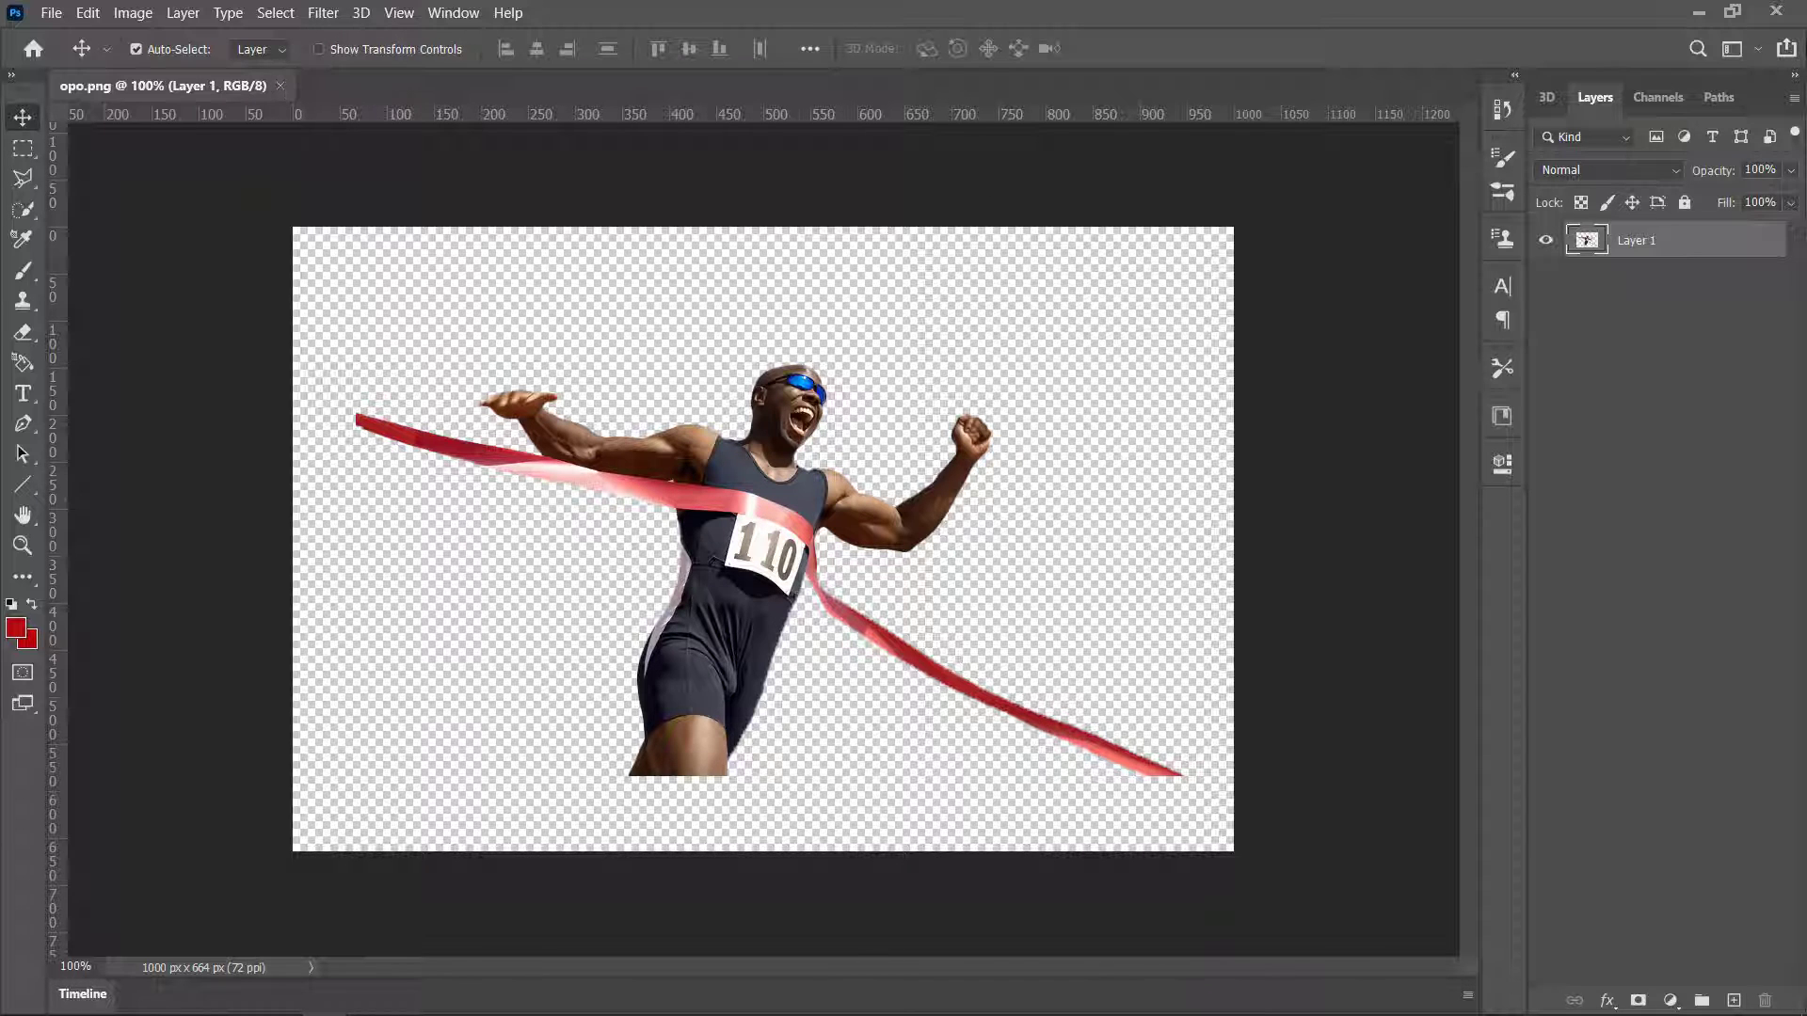
pyautogui.click(1699, 12)
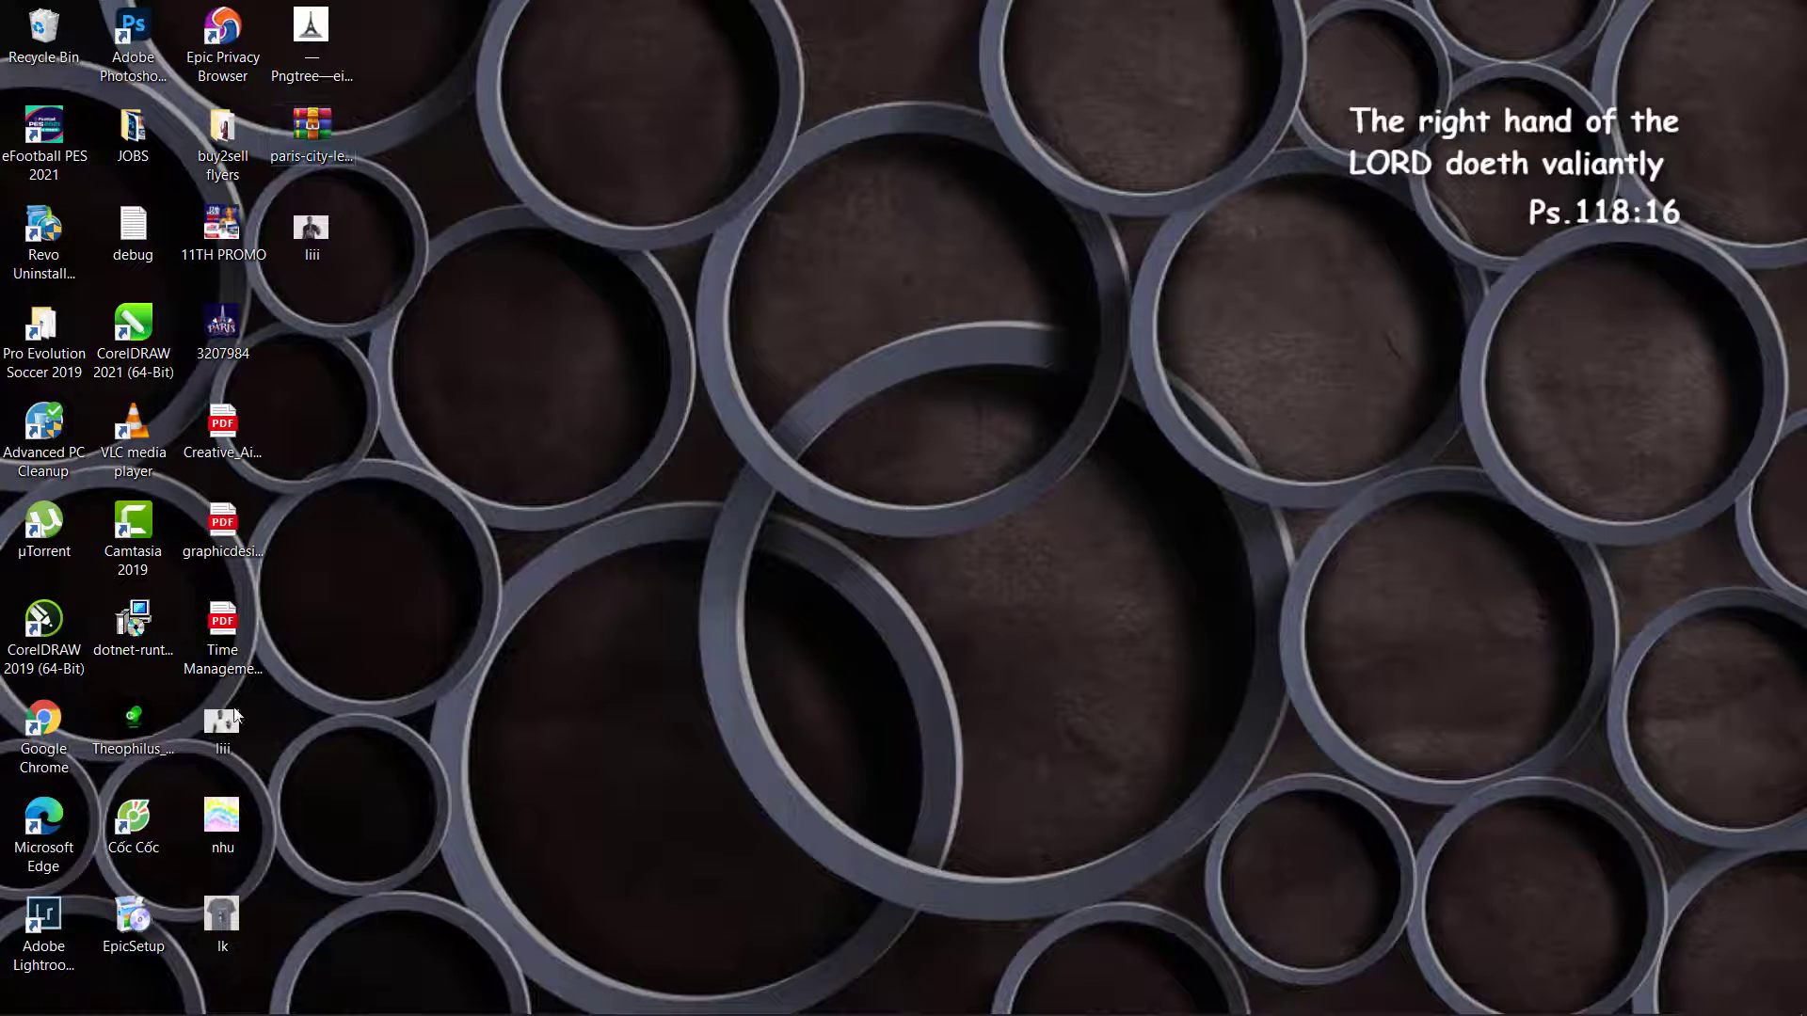
pyautogui.moveTo(215, 726); pyautogui.dragTo(619, 81)
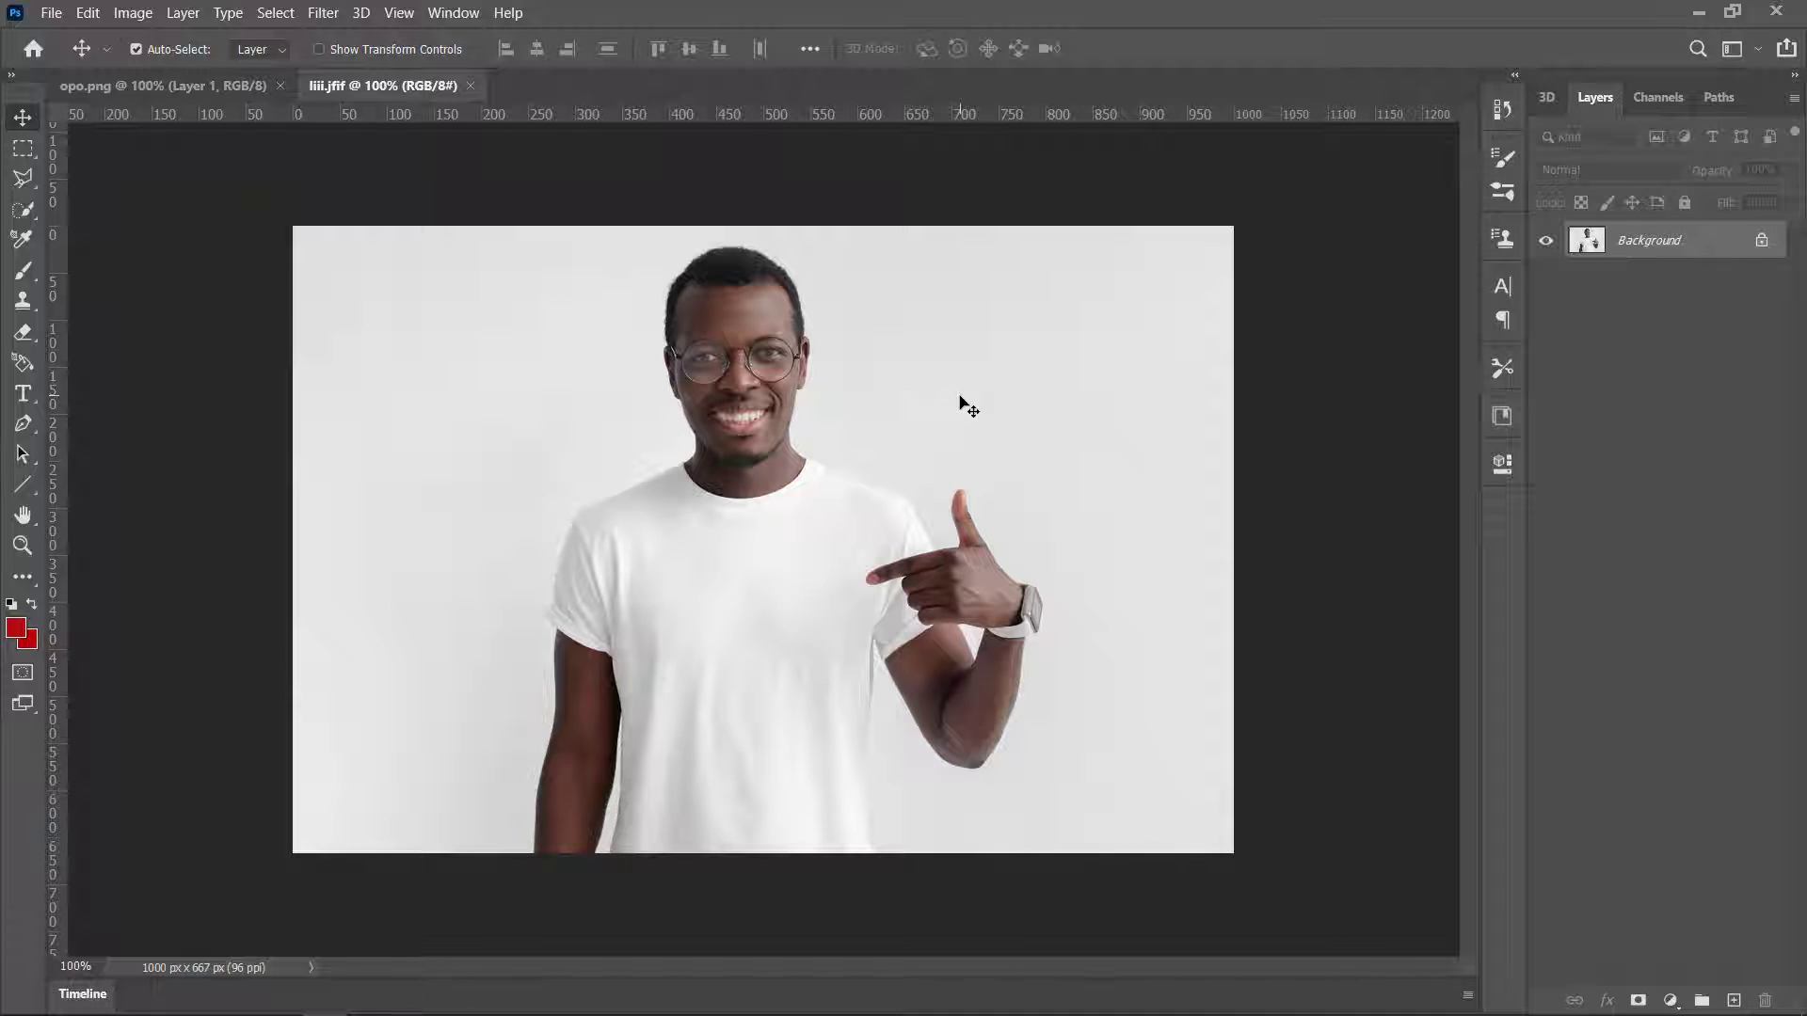
# Unlock the Background layer and select the white T-shirt with the Quick Selection tool at a 51 px brush size
pyautogui.click(1763, 241)
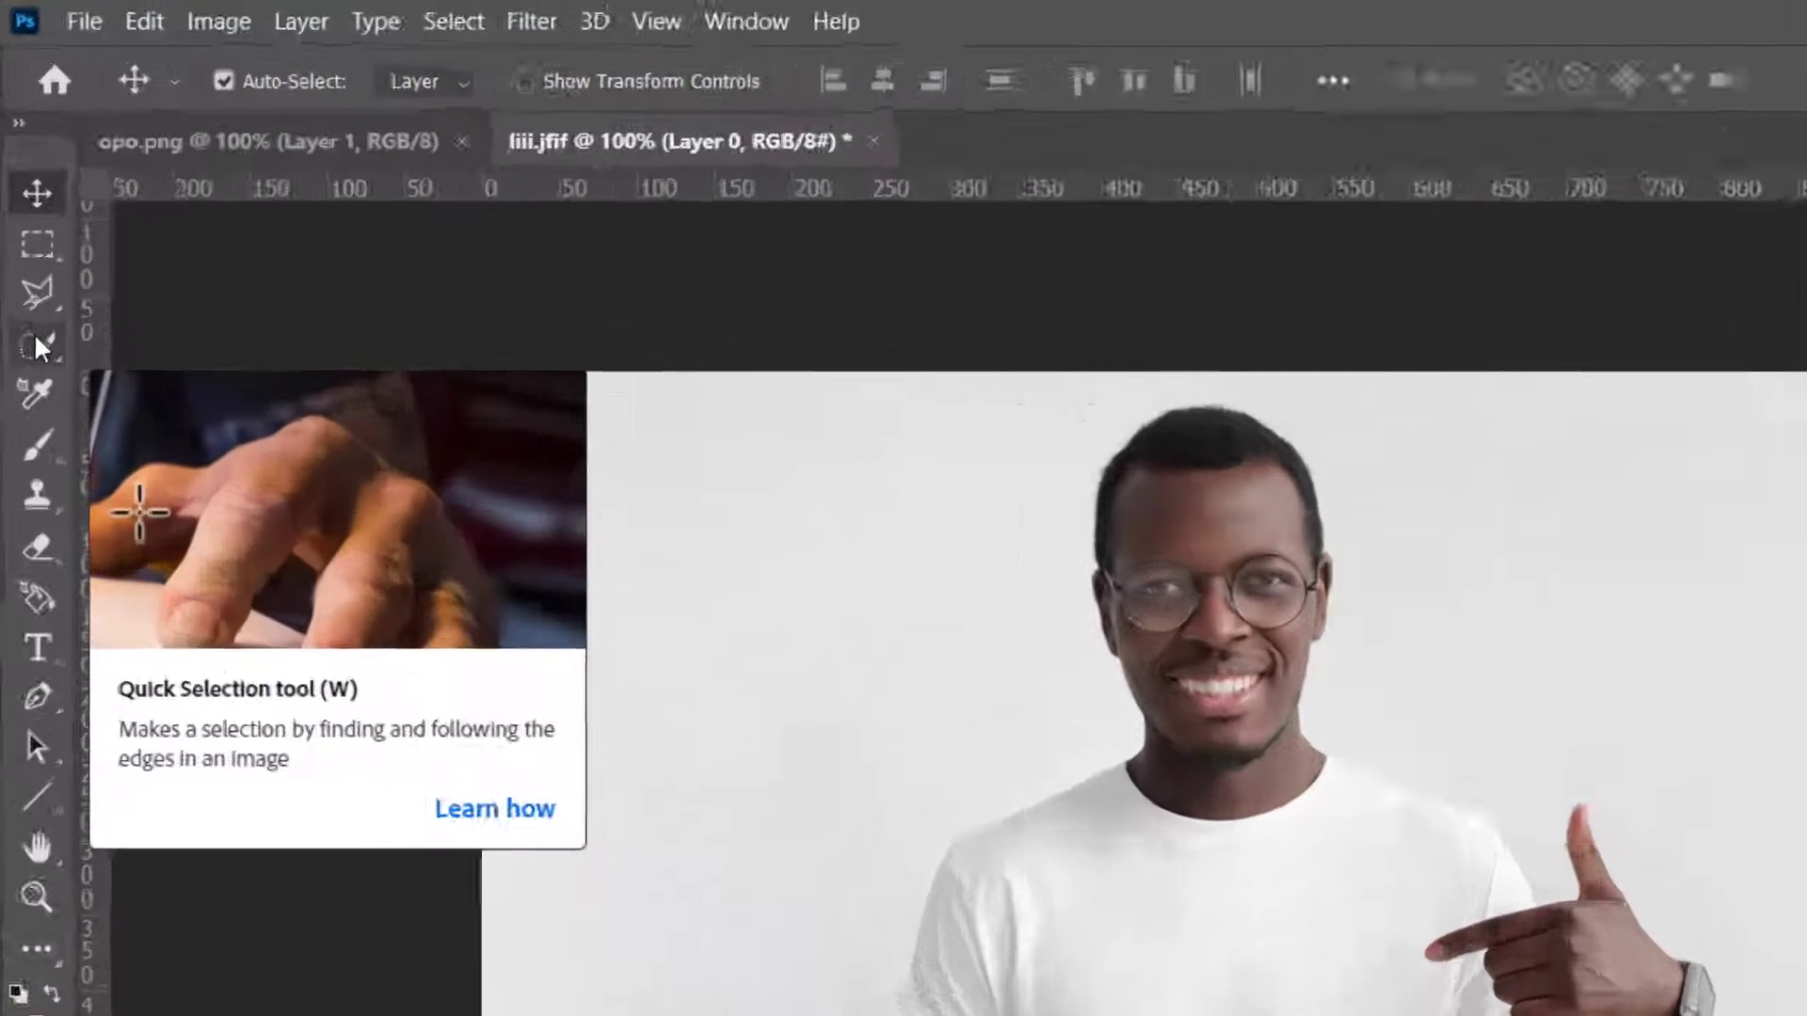
pyautogui.click(24, 210)
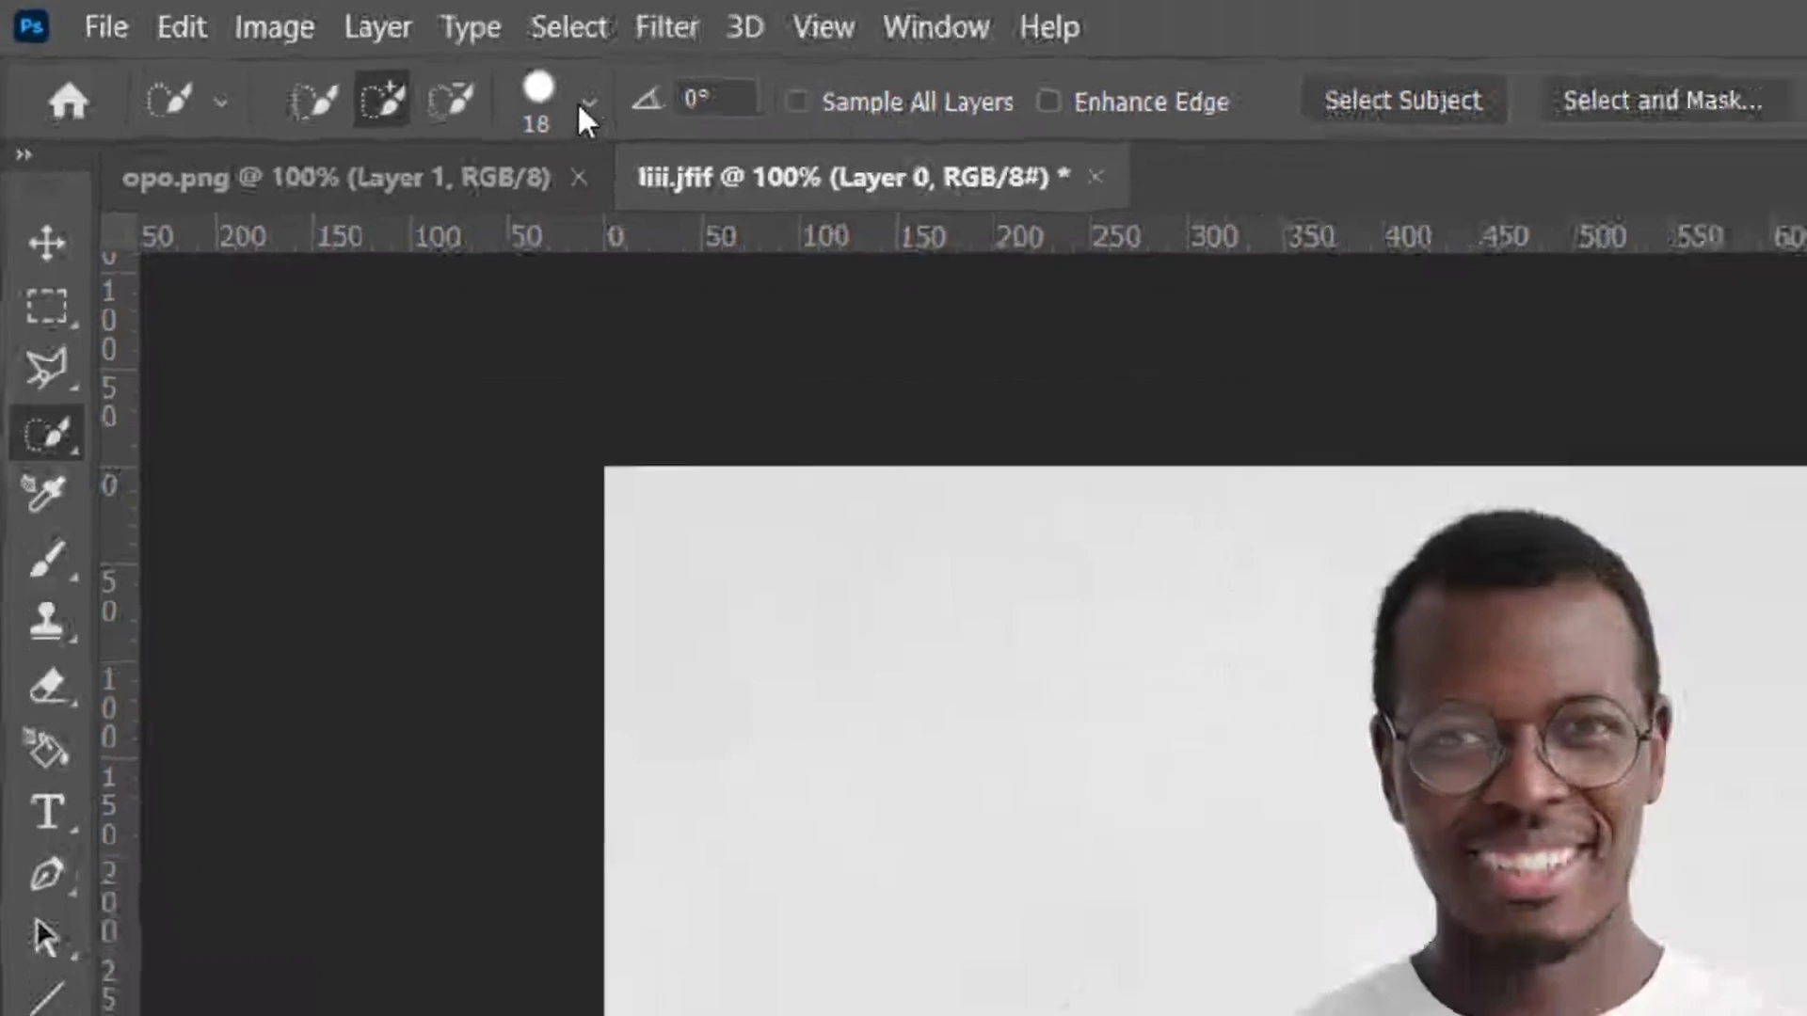
pyautogui.click(587, 102)
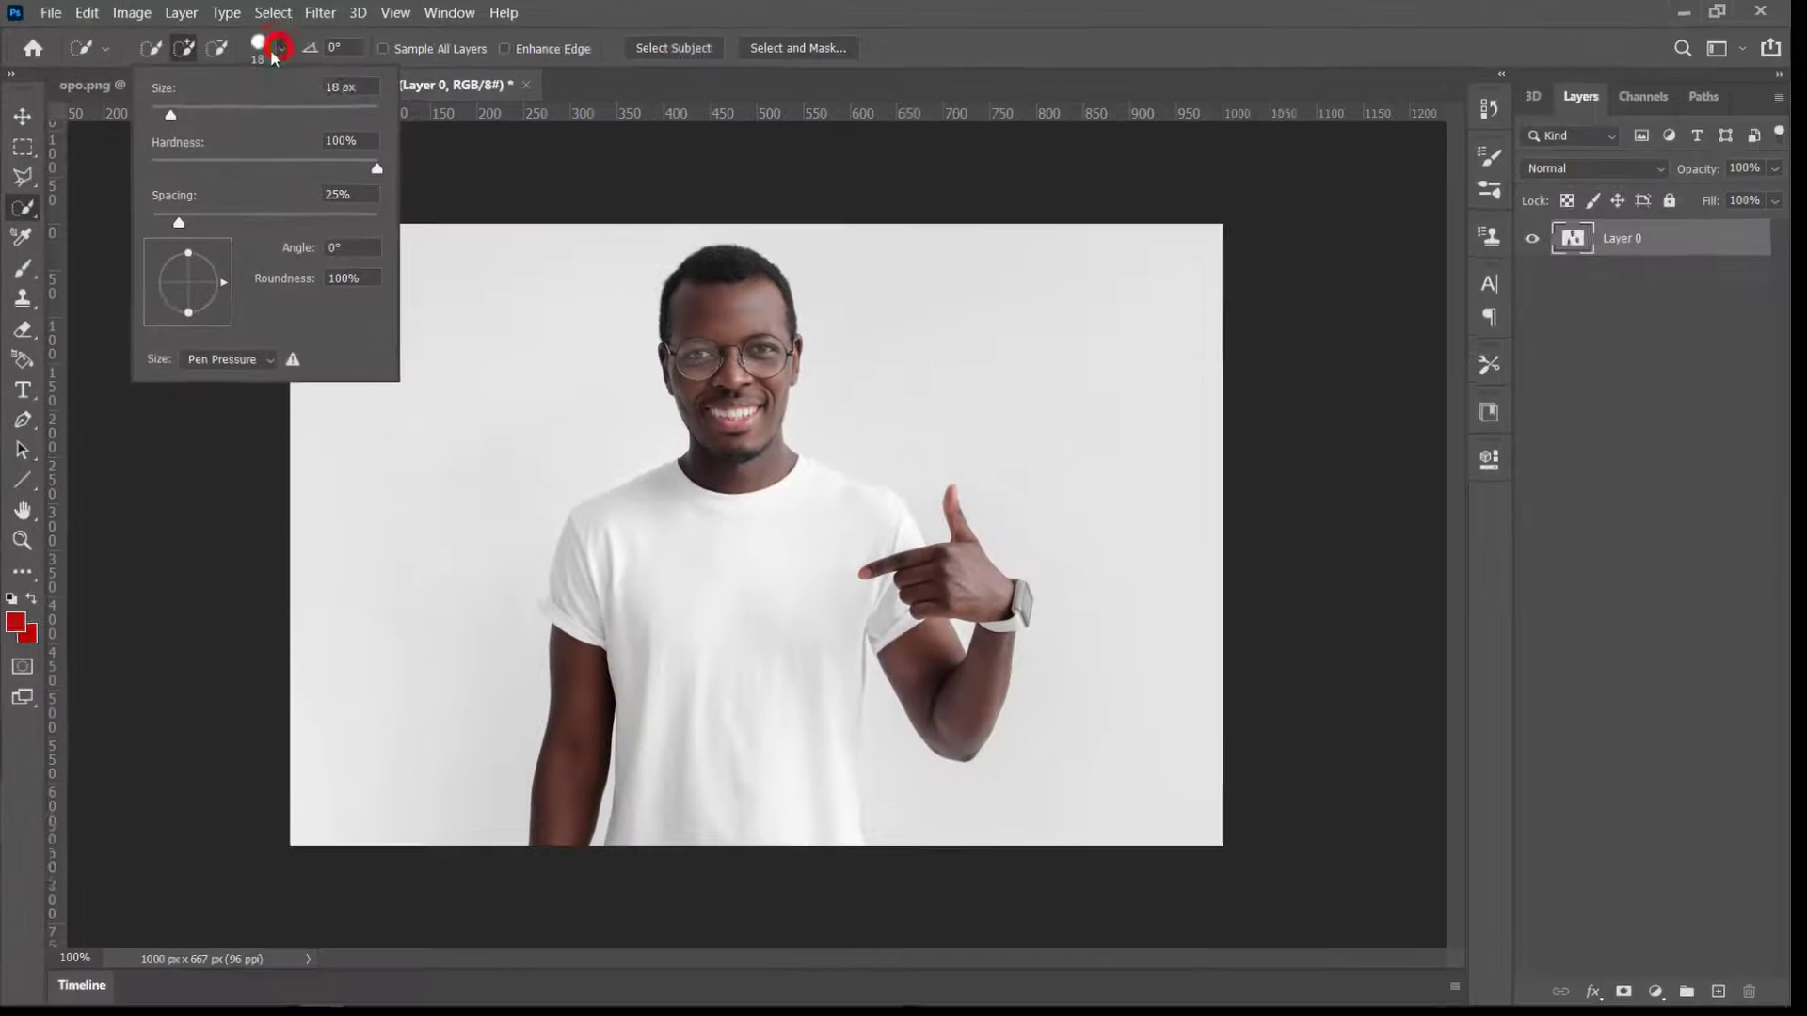
pyautogui.moveTo(168, 111); pyautogui.dragTo(211, 123)
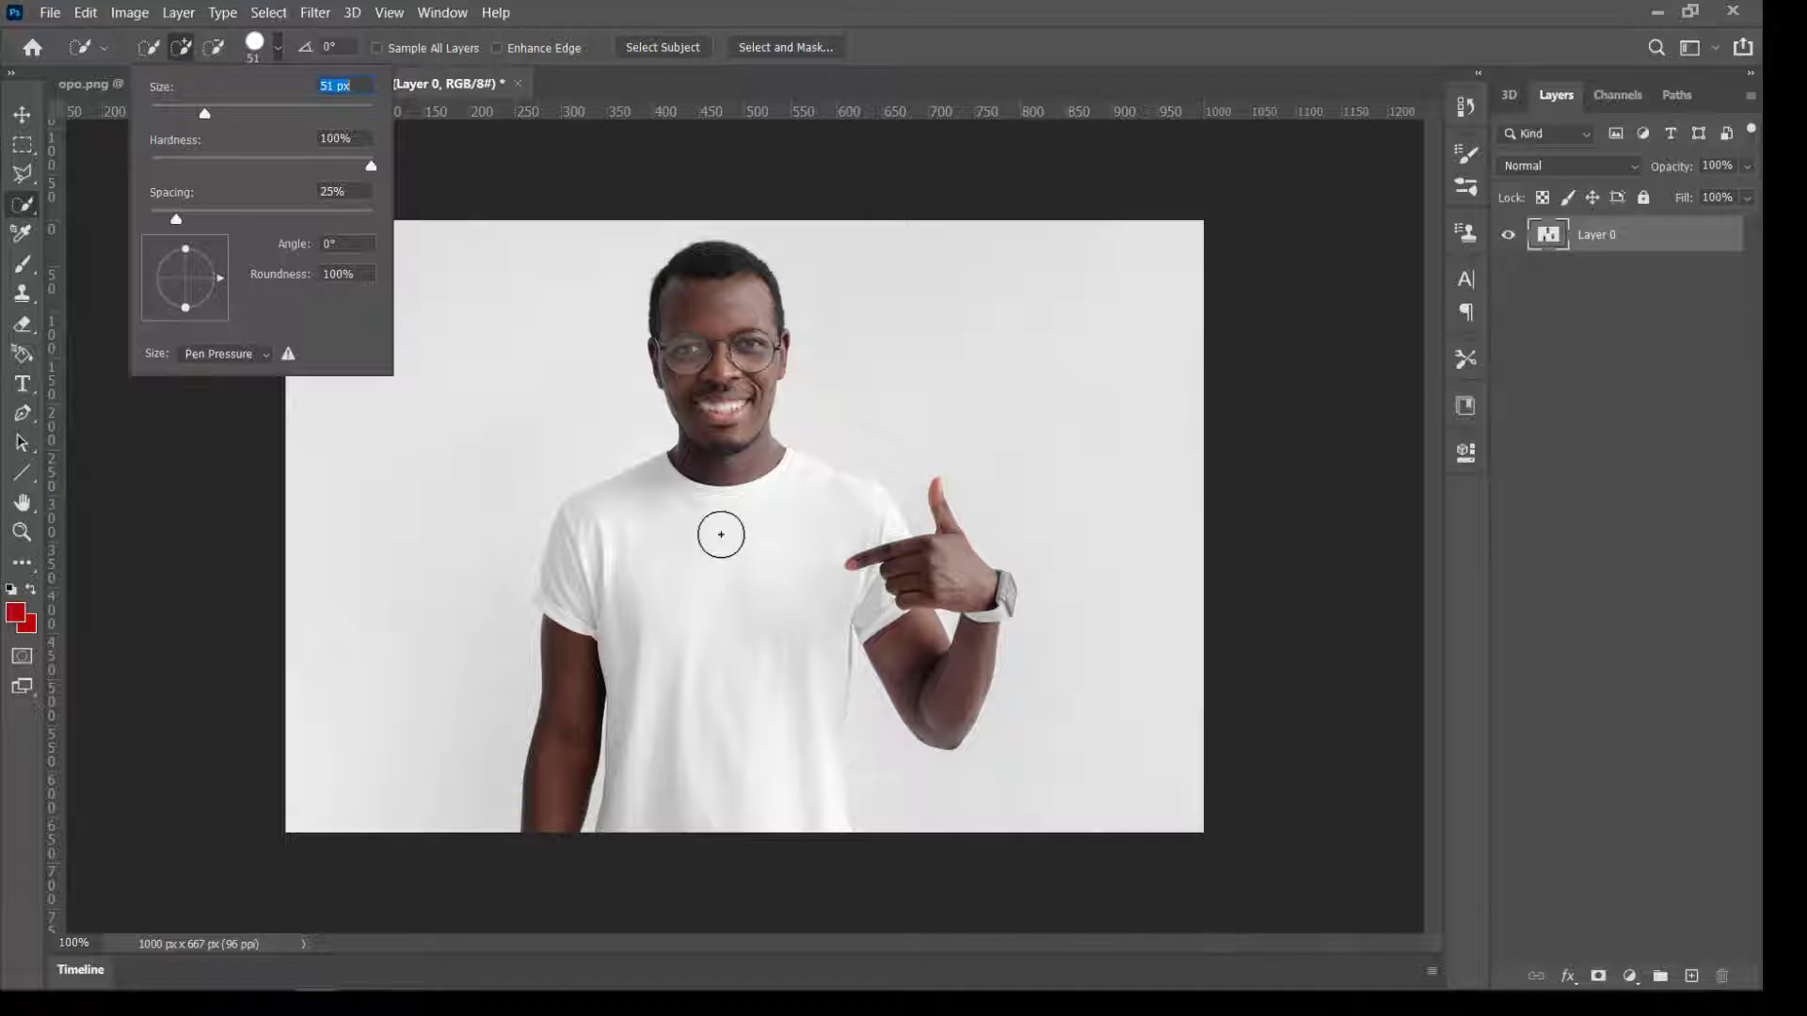
pyautogui.moveTo(720, 532); pyautogui.dragTo(730, 702)
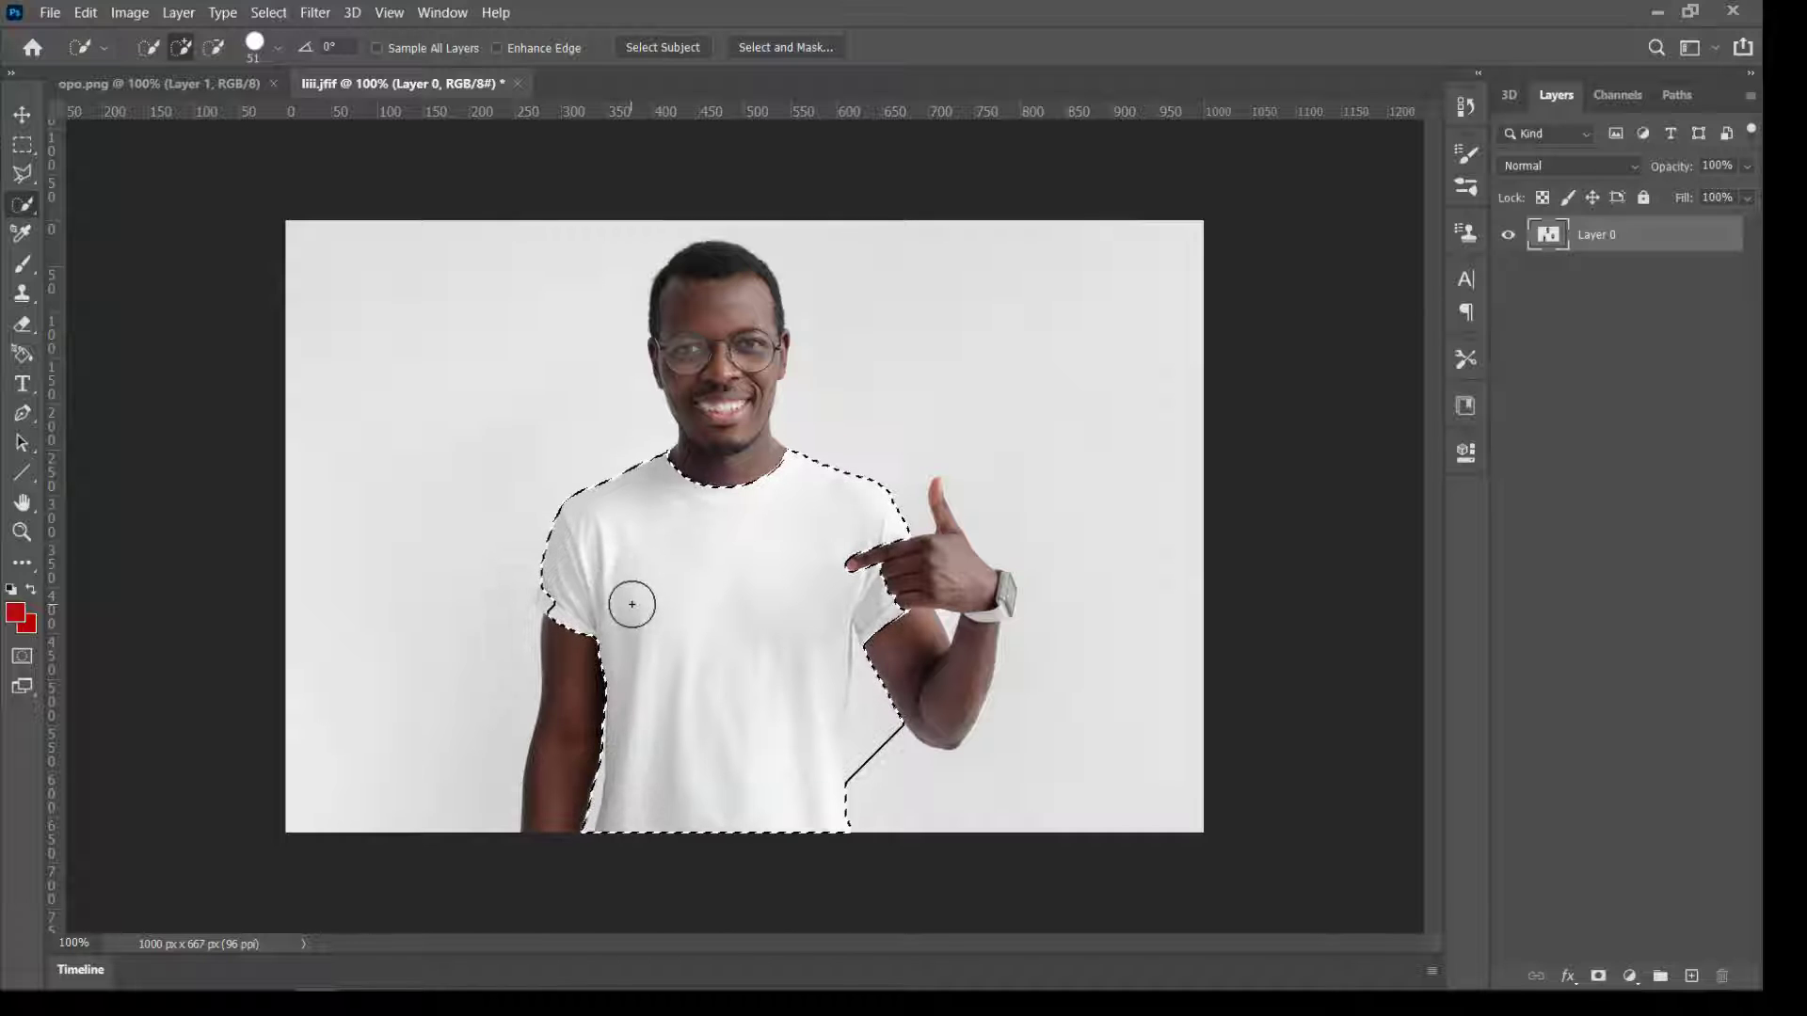
# Reduce the Quick Selection brush to 6 px and add the missing cuff corner of the hanging arm's sleeve to the selection
pyautogui.press('alt')
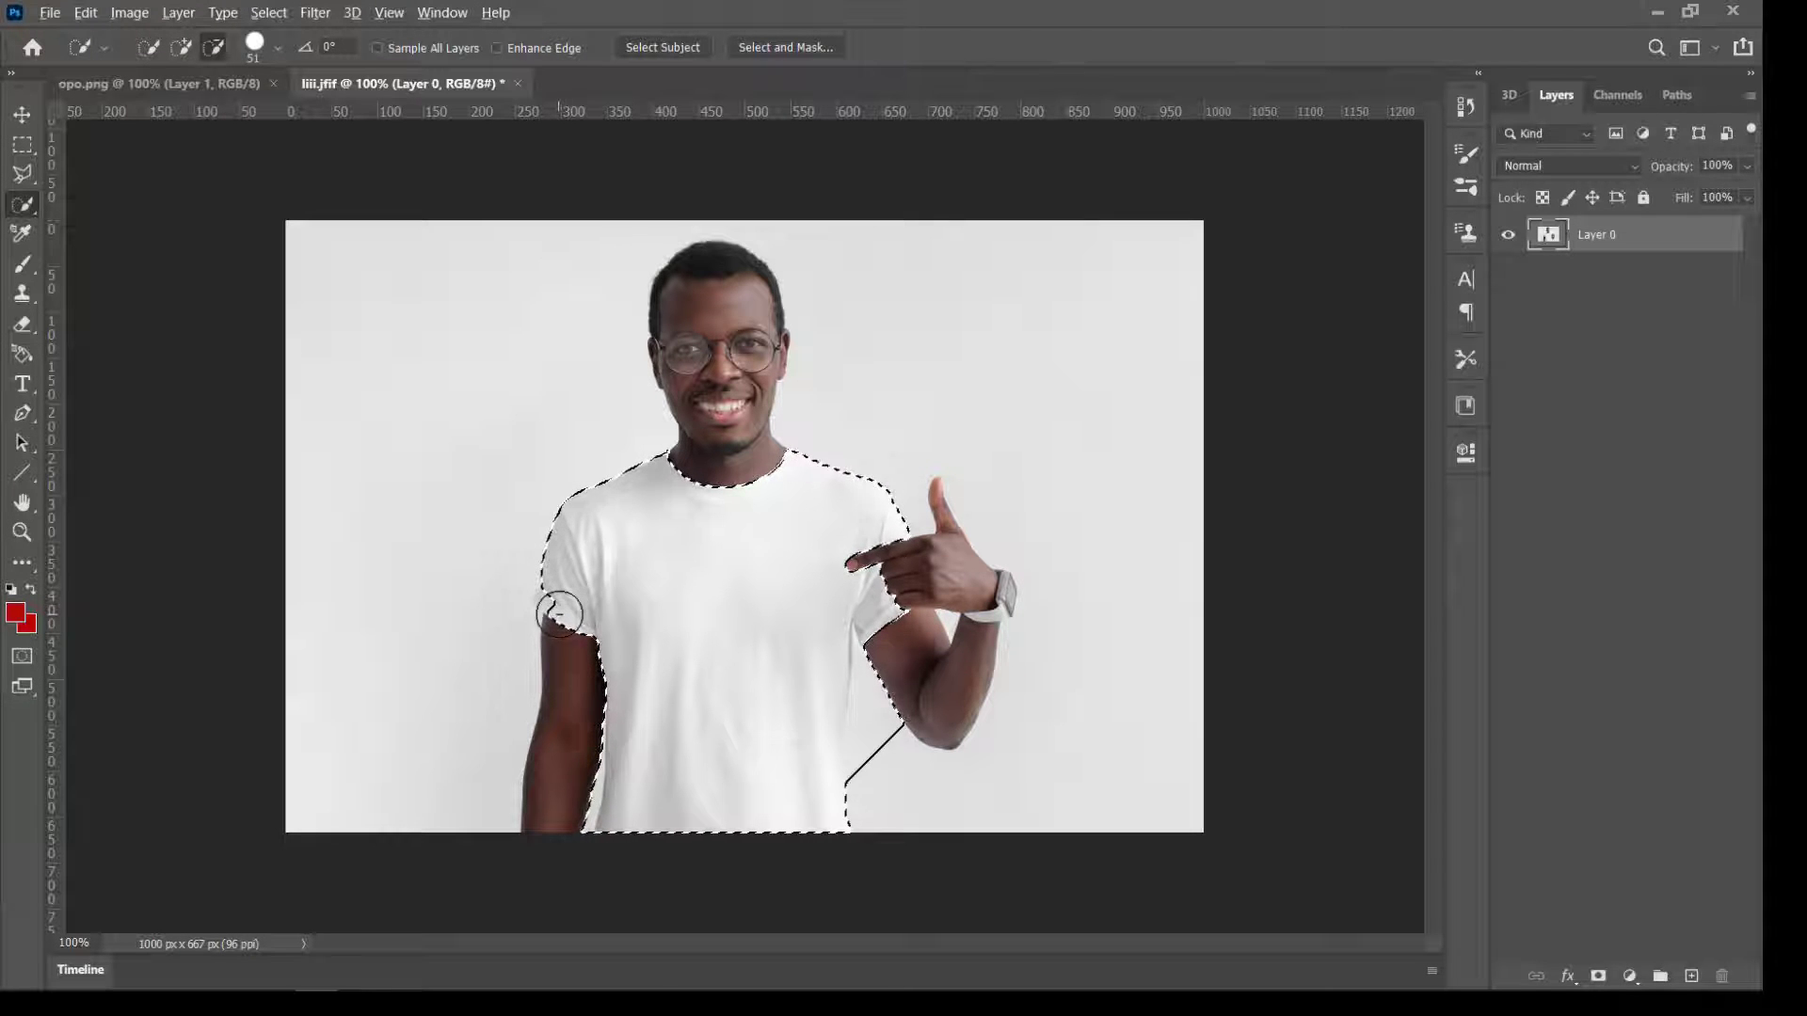
pyautogui.scroll(8, 552, 617)
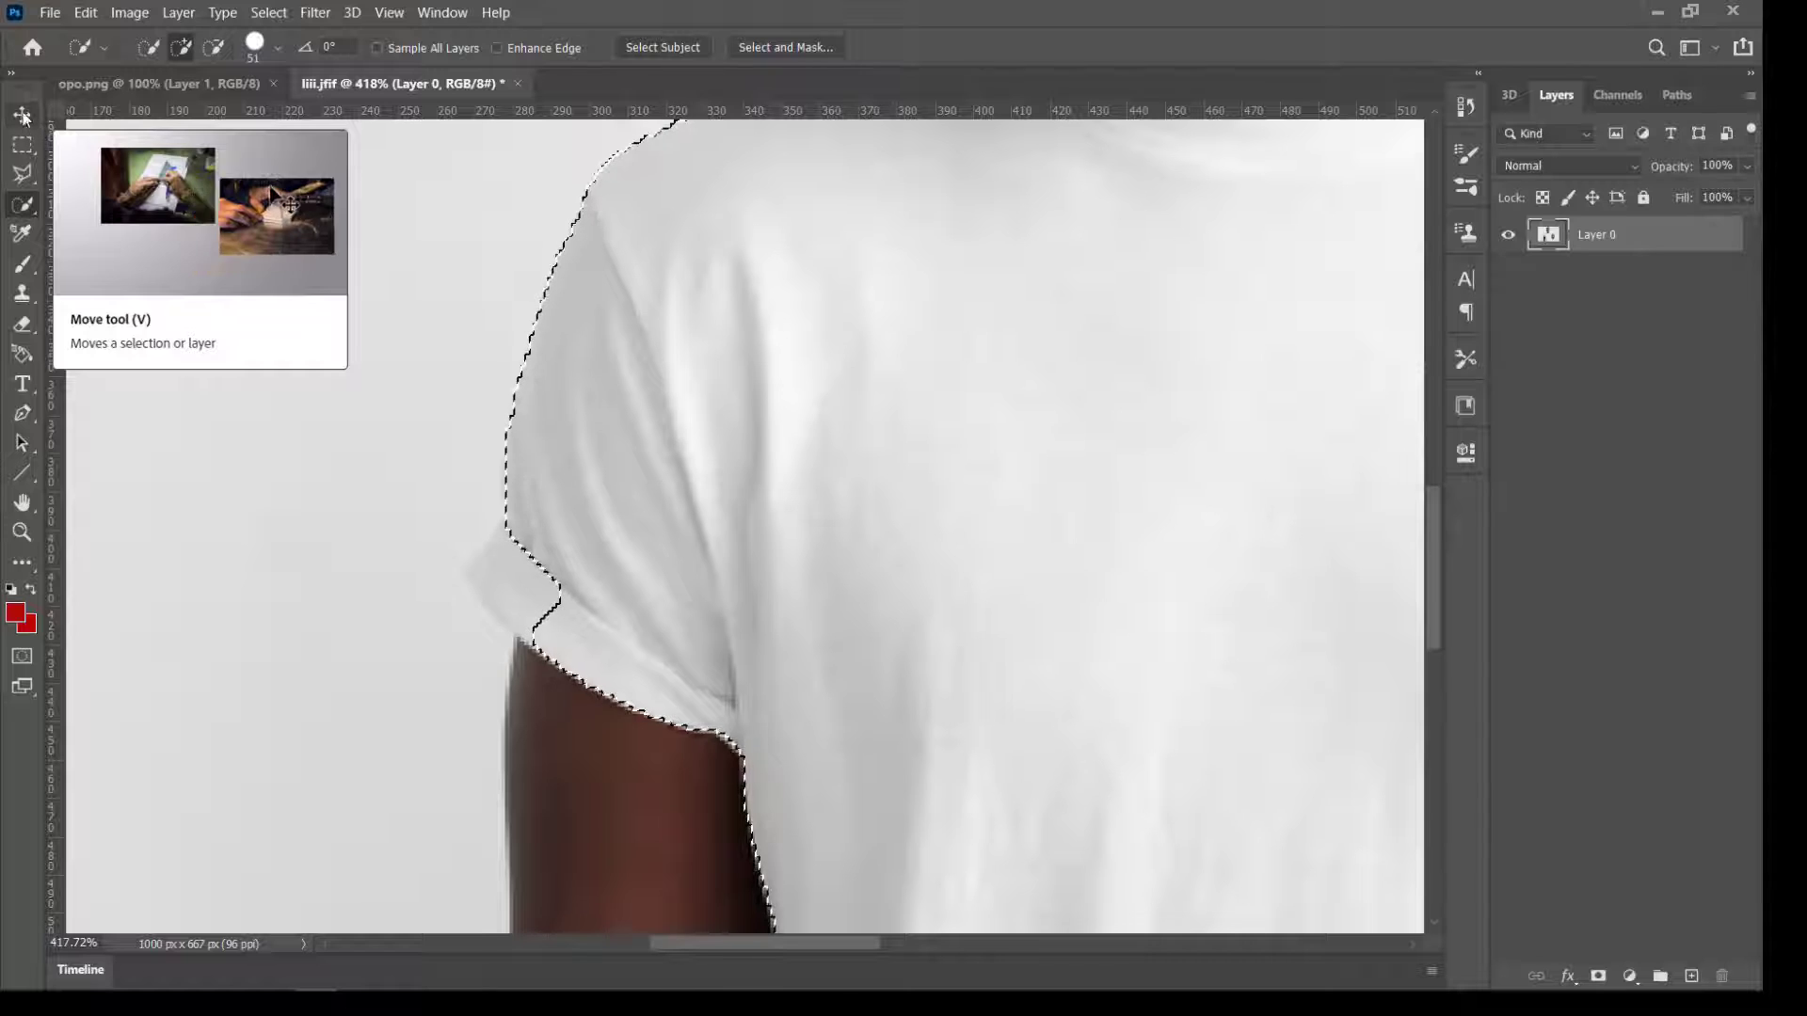
pyautogui.click(277, 47)
pyautogui.moveTo(205, 113); pyautogui.dragTo(157, 112)
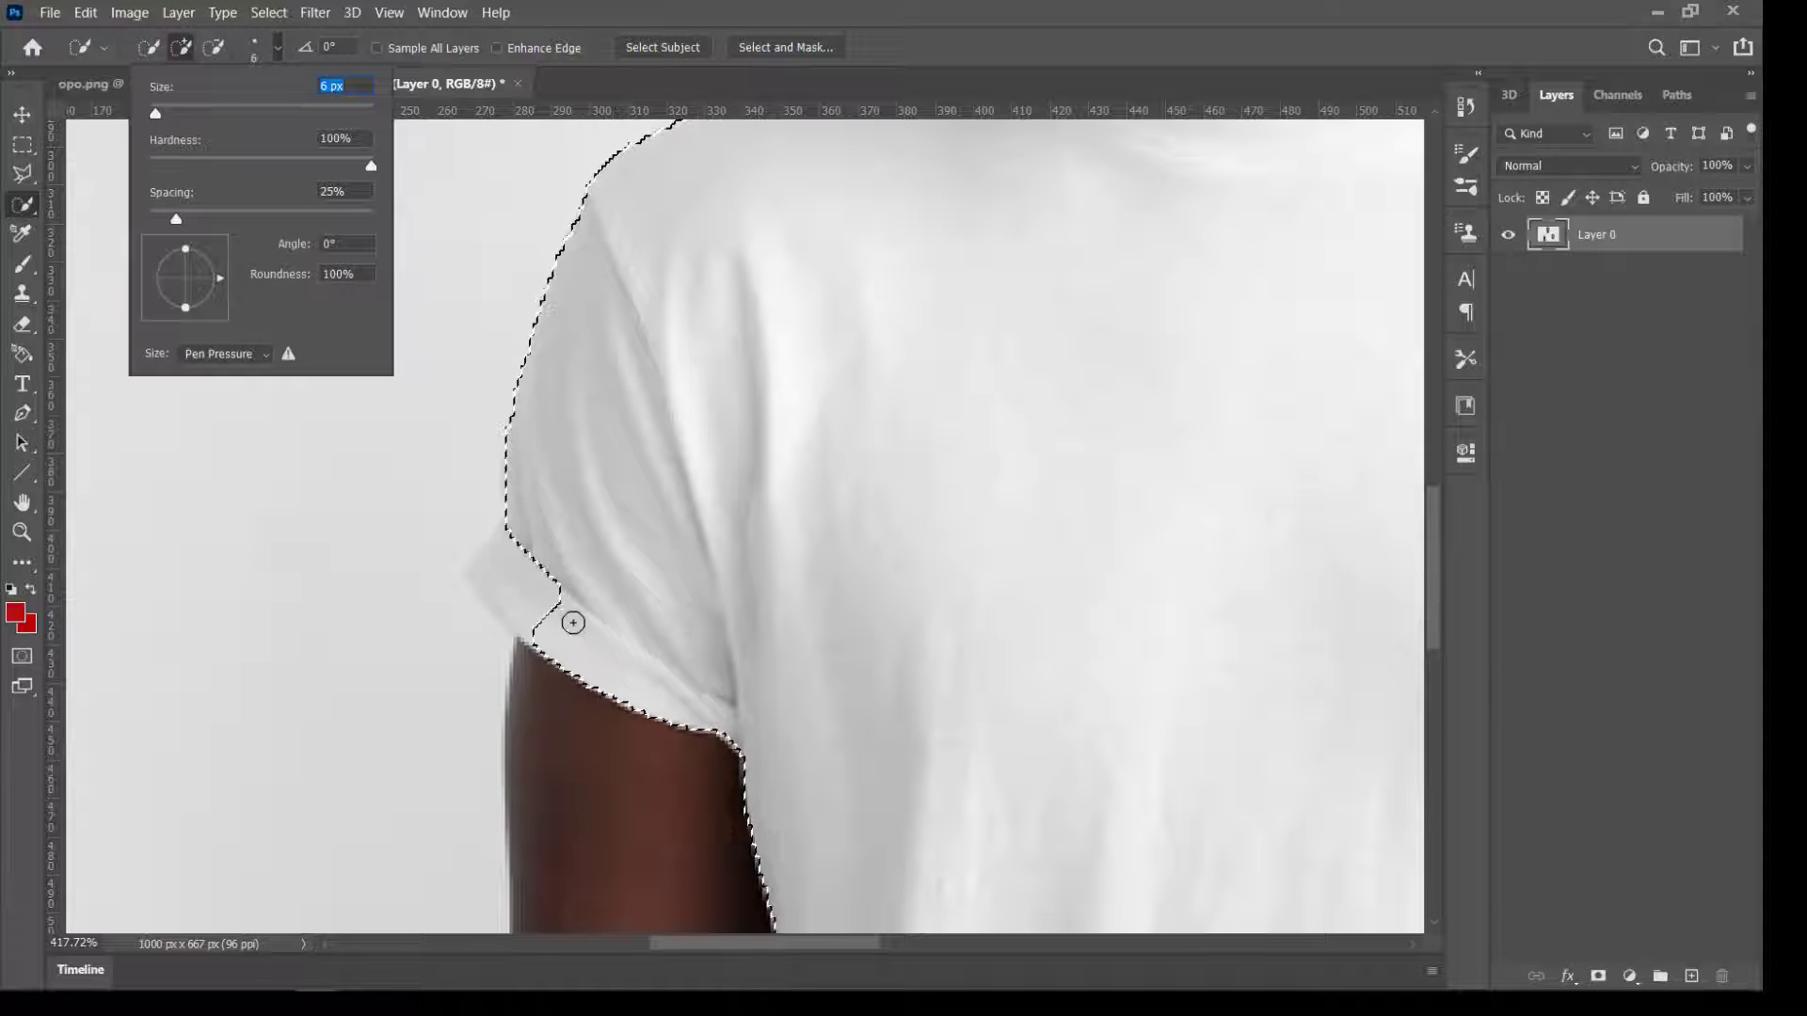
pyautogui.moveTo(573, 622); pyautogui.dragTo(541, 592)
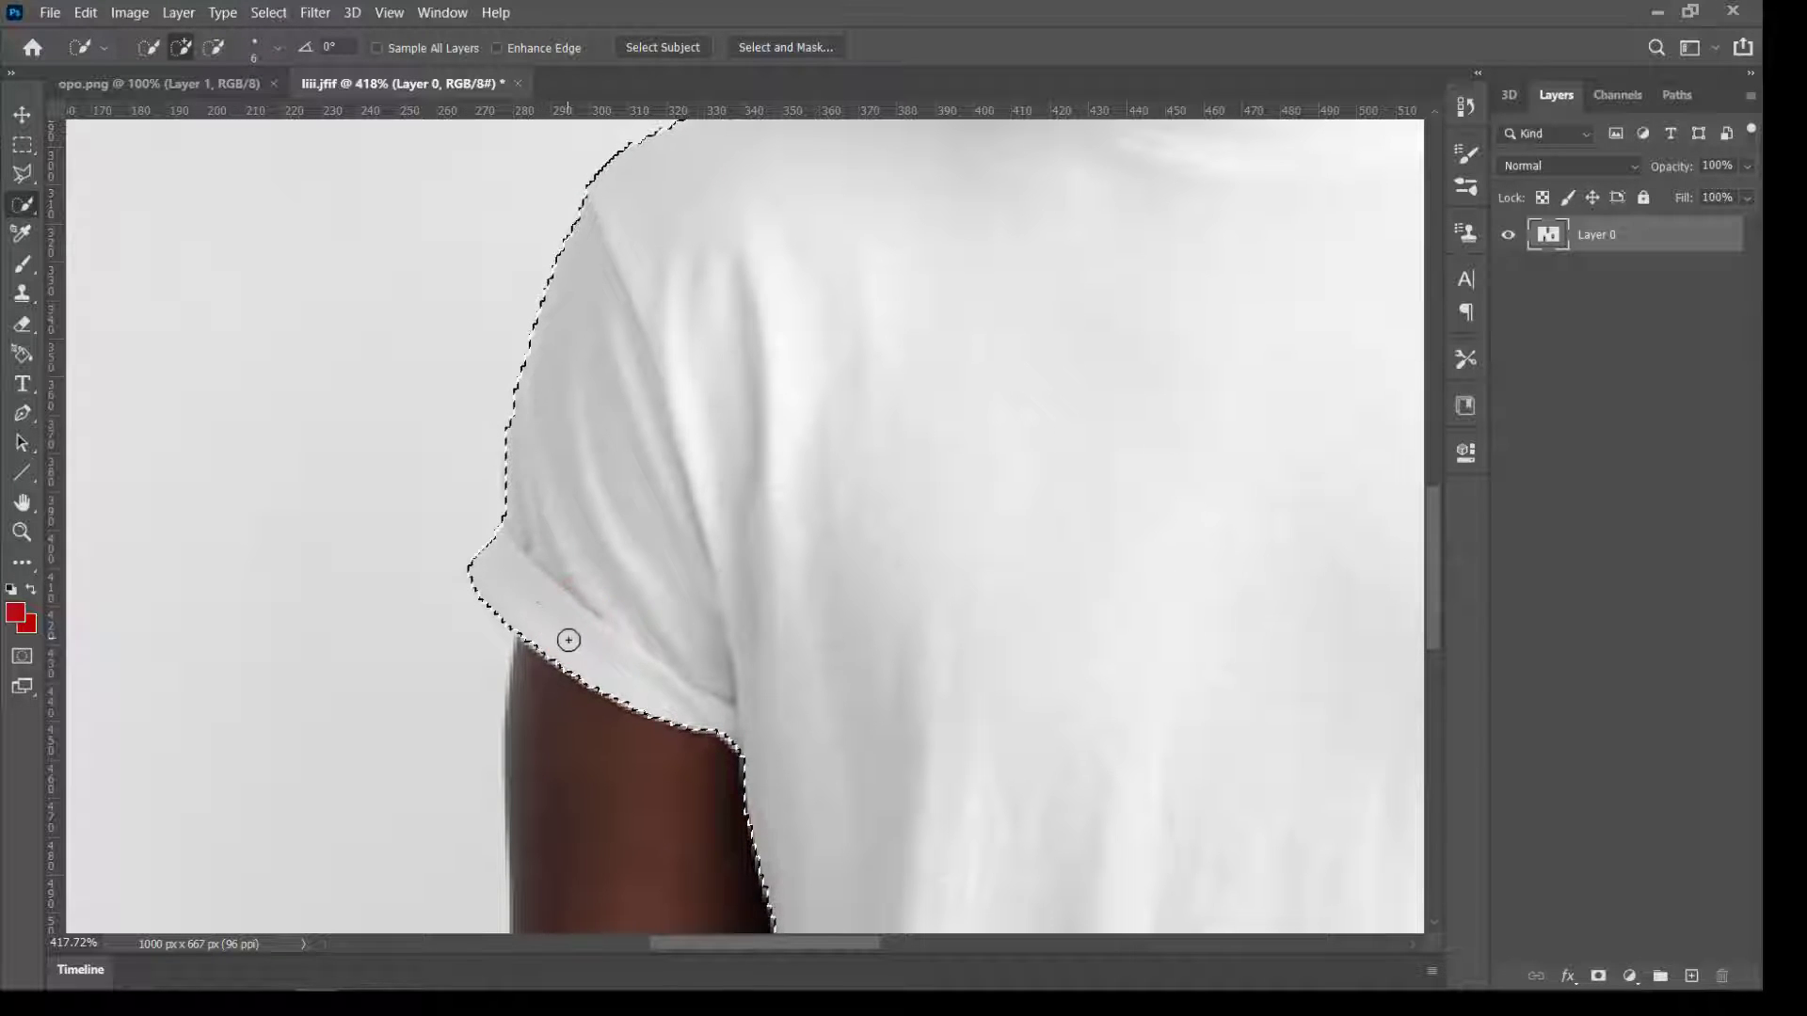
# Extend the selection along the lower cuff edge of the hanging arm's sleeve, up to the armpit
pyautogui.scroll(5, 578, 654)
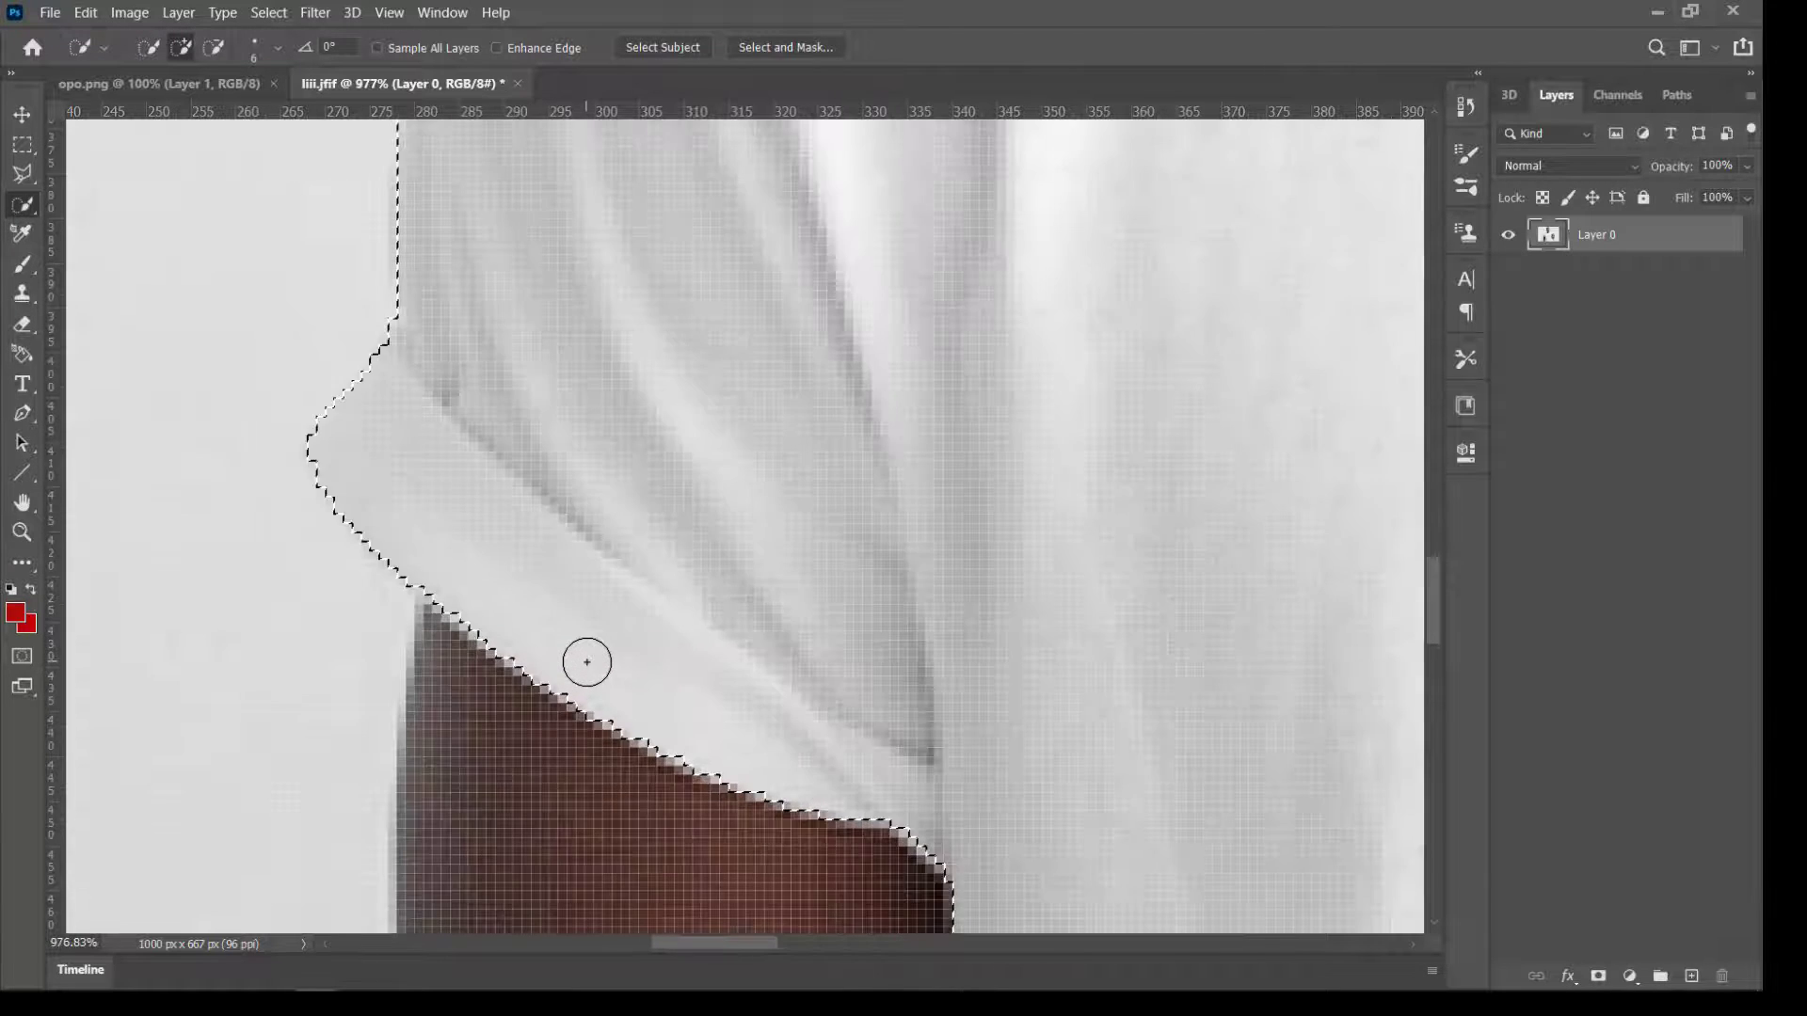
pyautogui.scroll(1, 587, 662)
pyautogui.moveTo(394, 517); pyautogui.dragTo(512, 624)
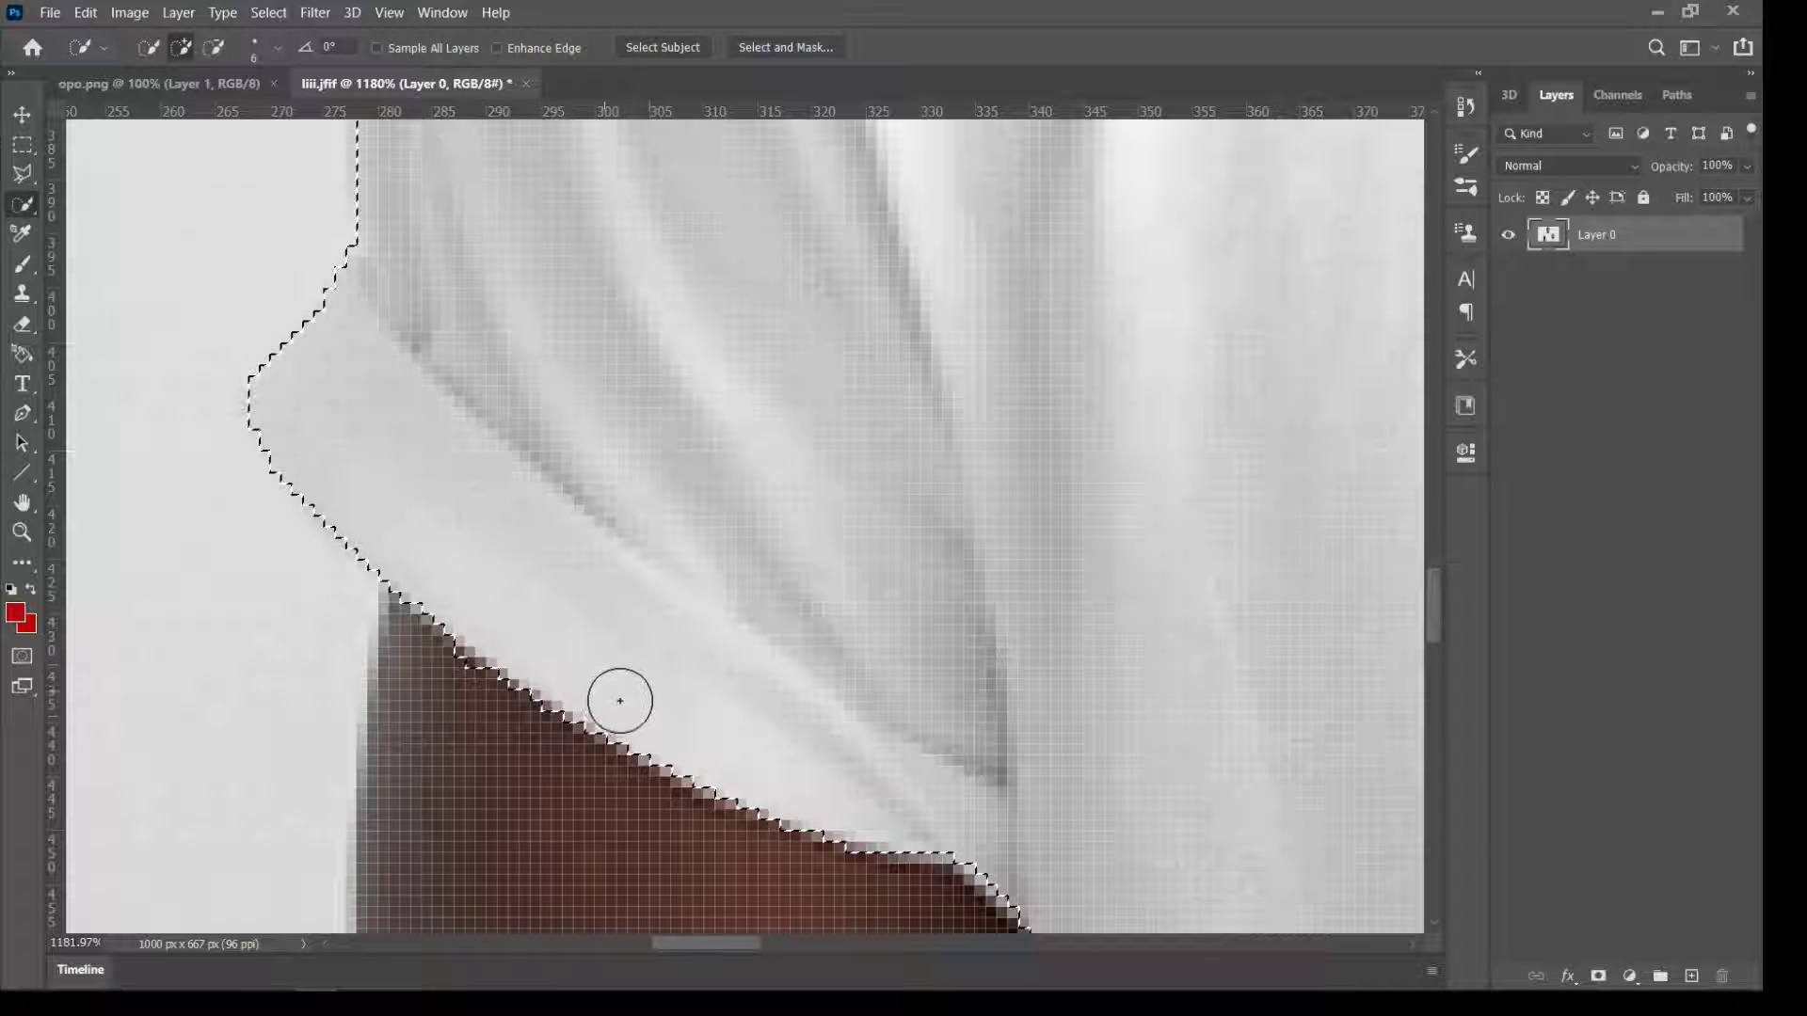
pyautogui.moveTo(620, 701)
pyautogui.mouseDown()
pyautogui.moveTo(783, 784)
pyautogui.moveTo(987, 837)
pyautogui.moveTo(875, 824)
pyautogui.mouseUp()
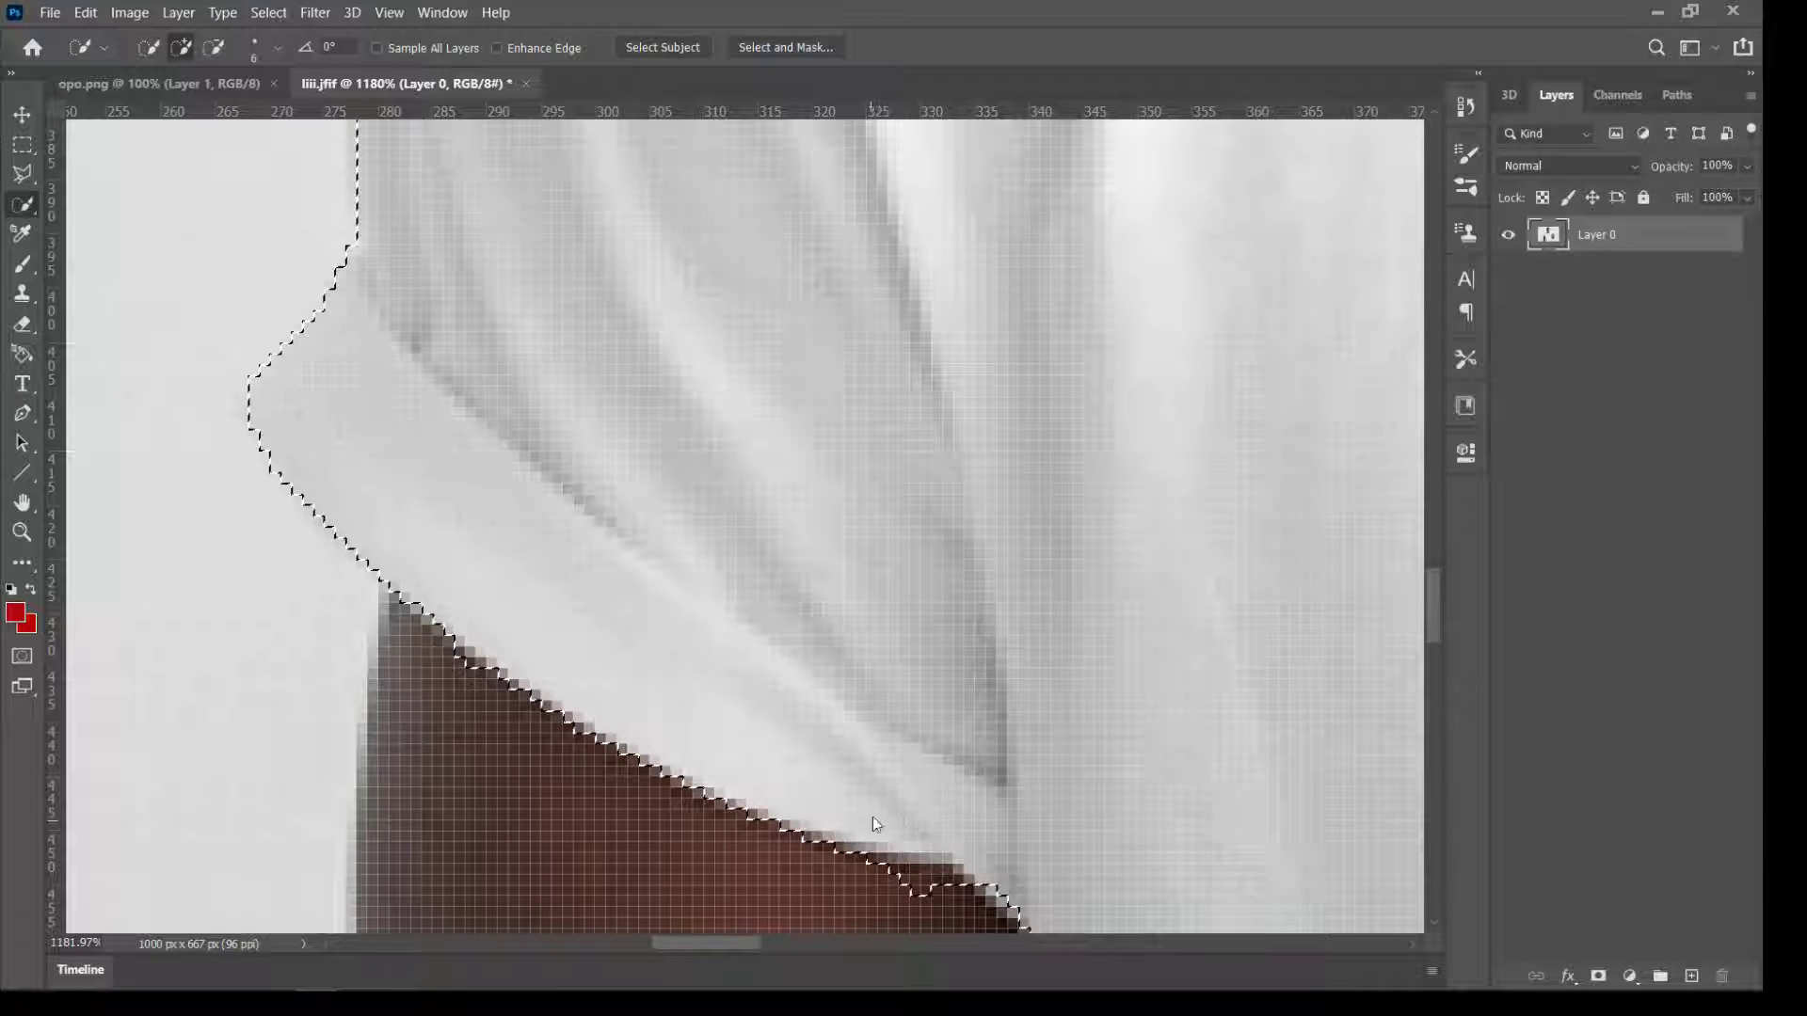
# Subtract the spilled skin area just below the hanging arm's cuff from the shirt selection
pyautogui.scroll(-5, 609, 641)
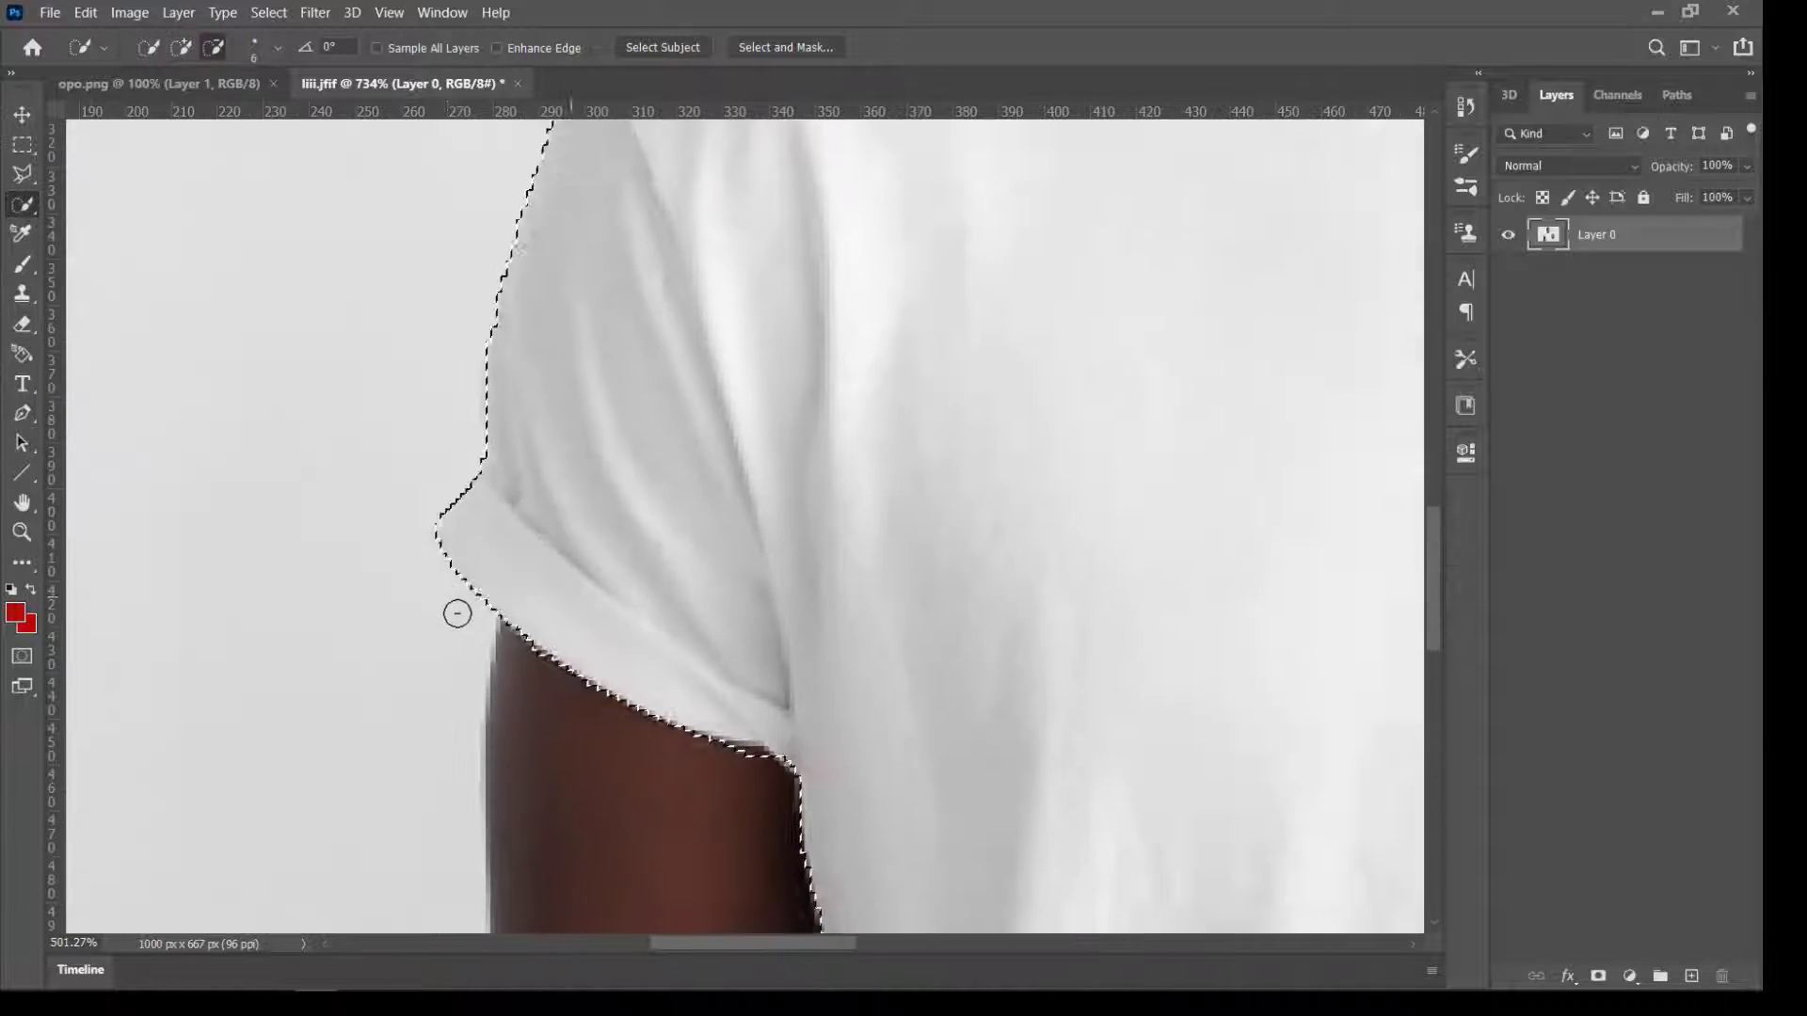
pyautogui.scroll(-2, 458, 613)
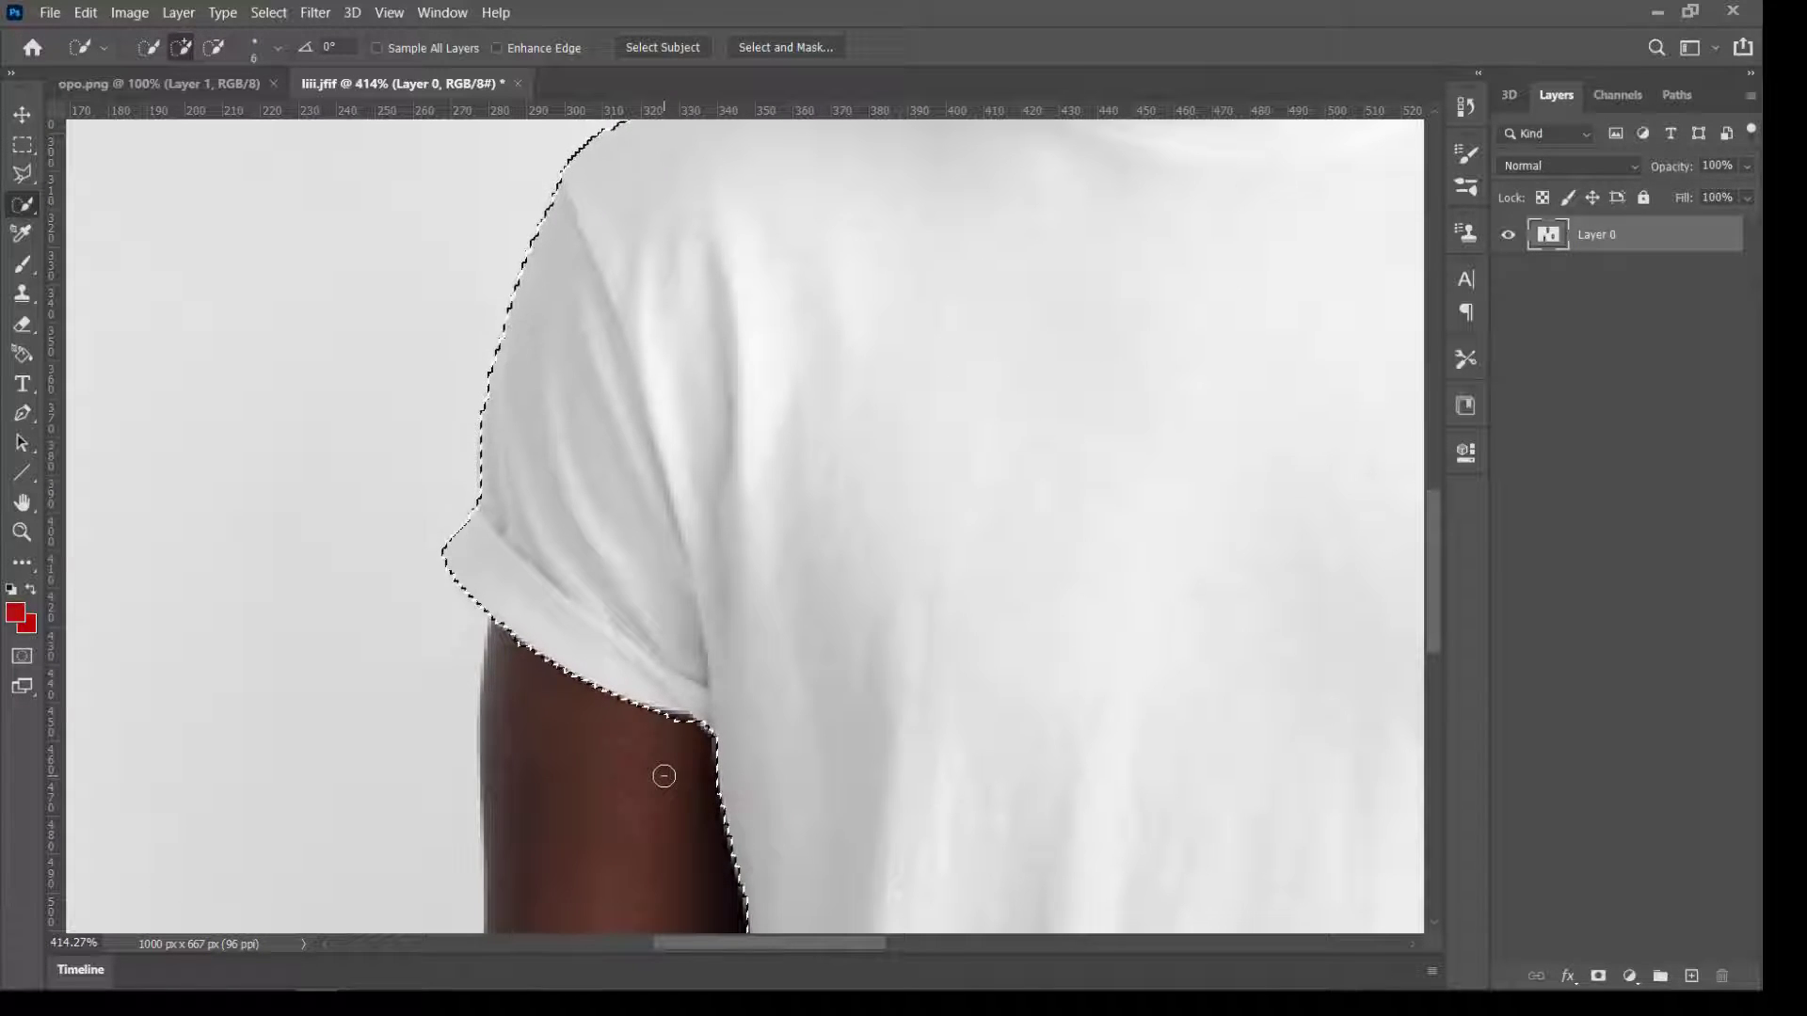
pyautogui.moveTo(664, 774); pyautogui.dragTo(674, 735)
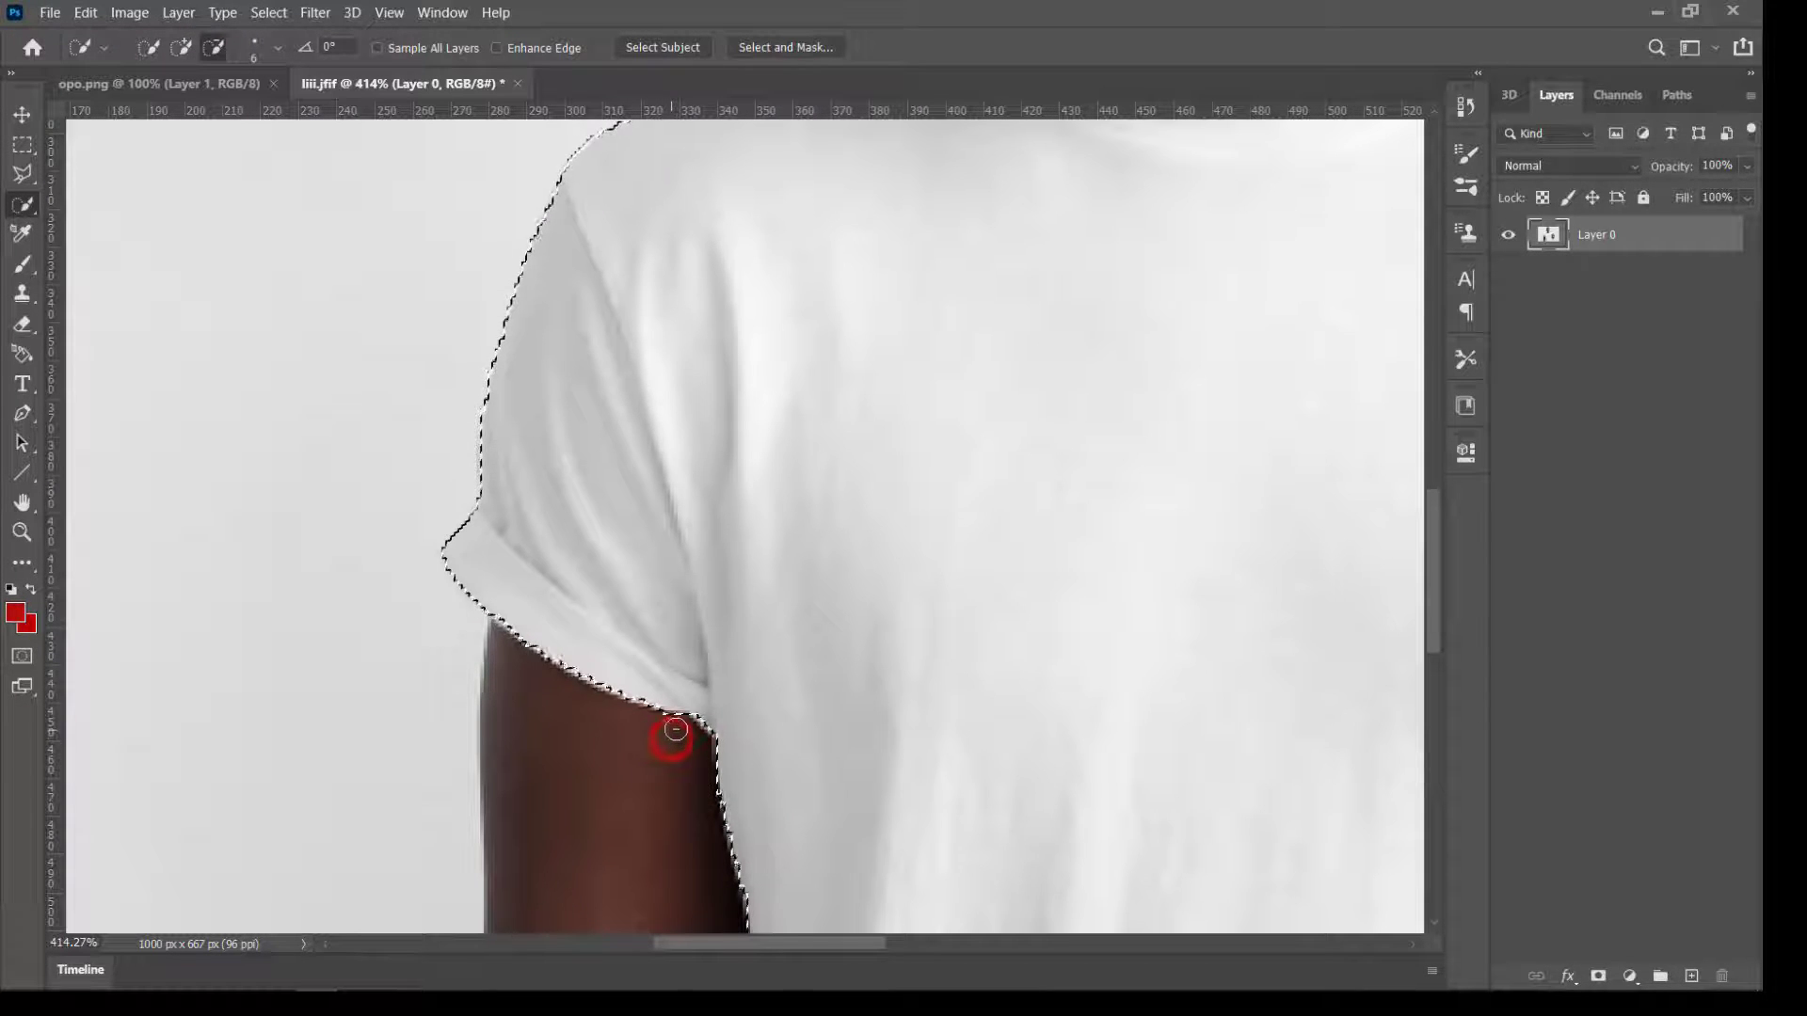
pyautogui.scroll(-1, 690, 733)
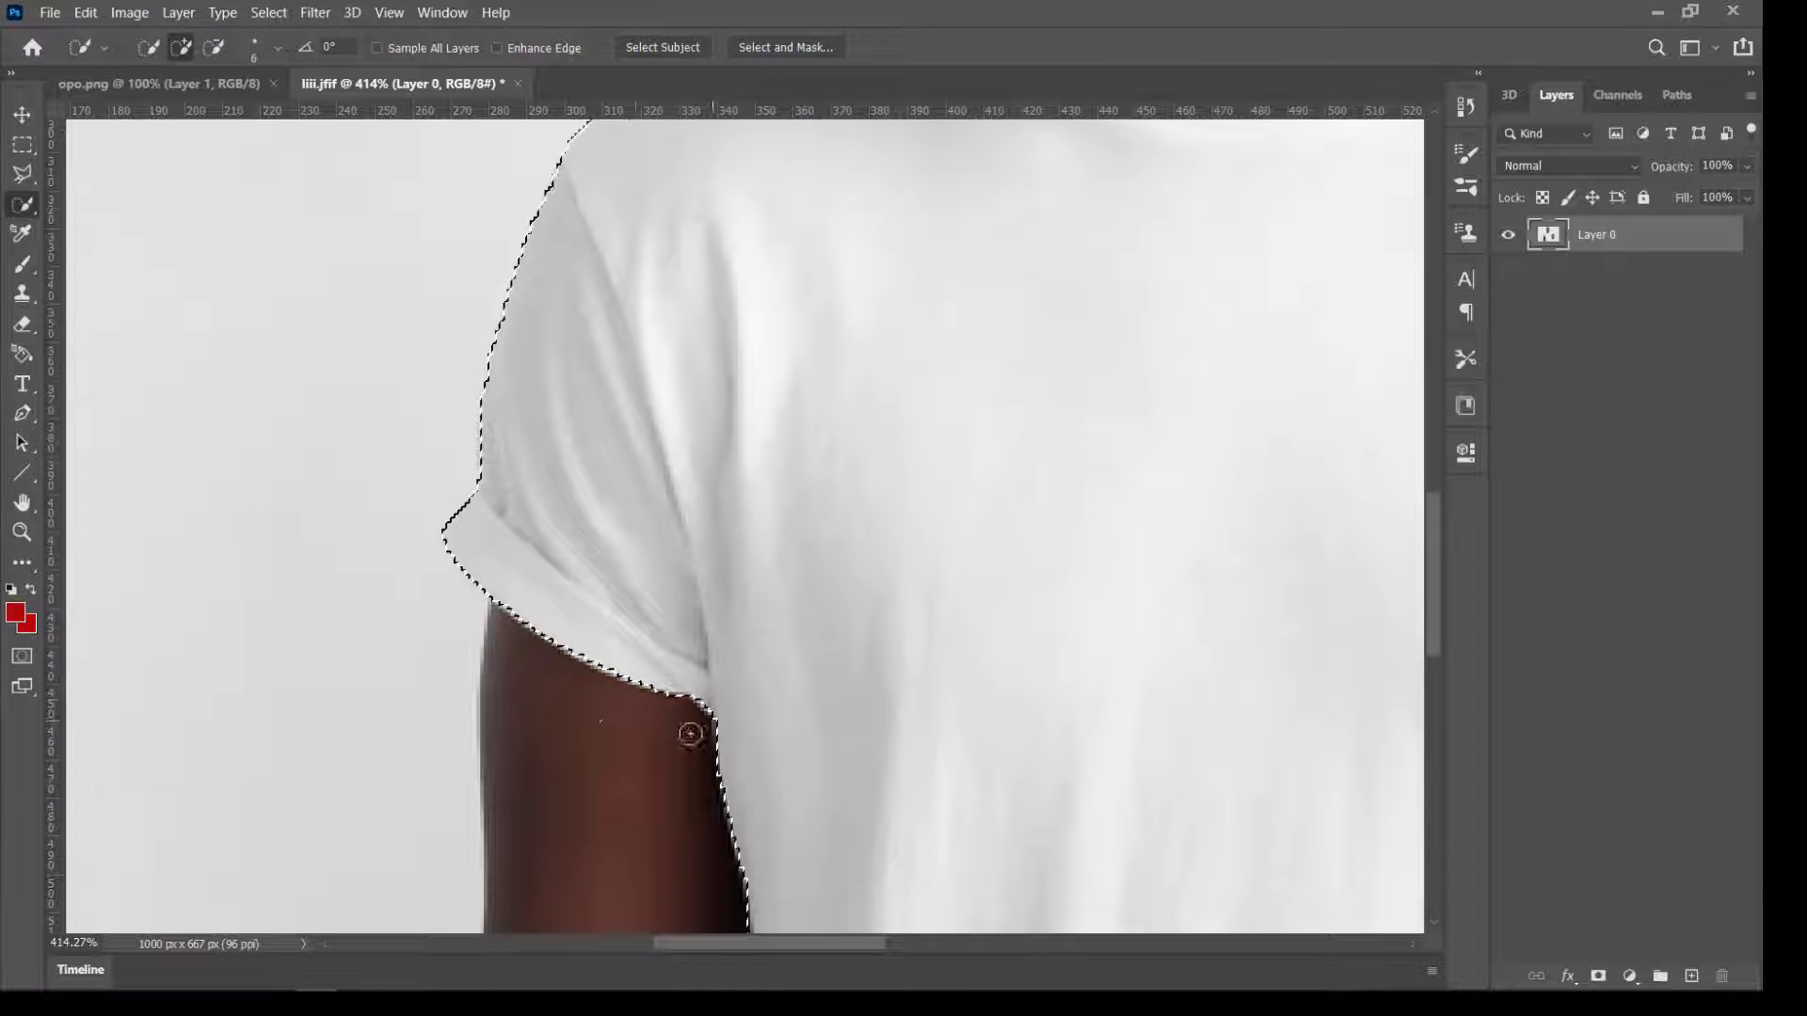
# Subtract the background sliver between the hanging arm and the lower torso from the shirt selection
pyautogui.scroll(-4, 586, 696)
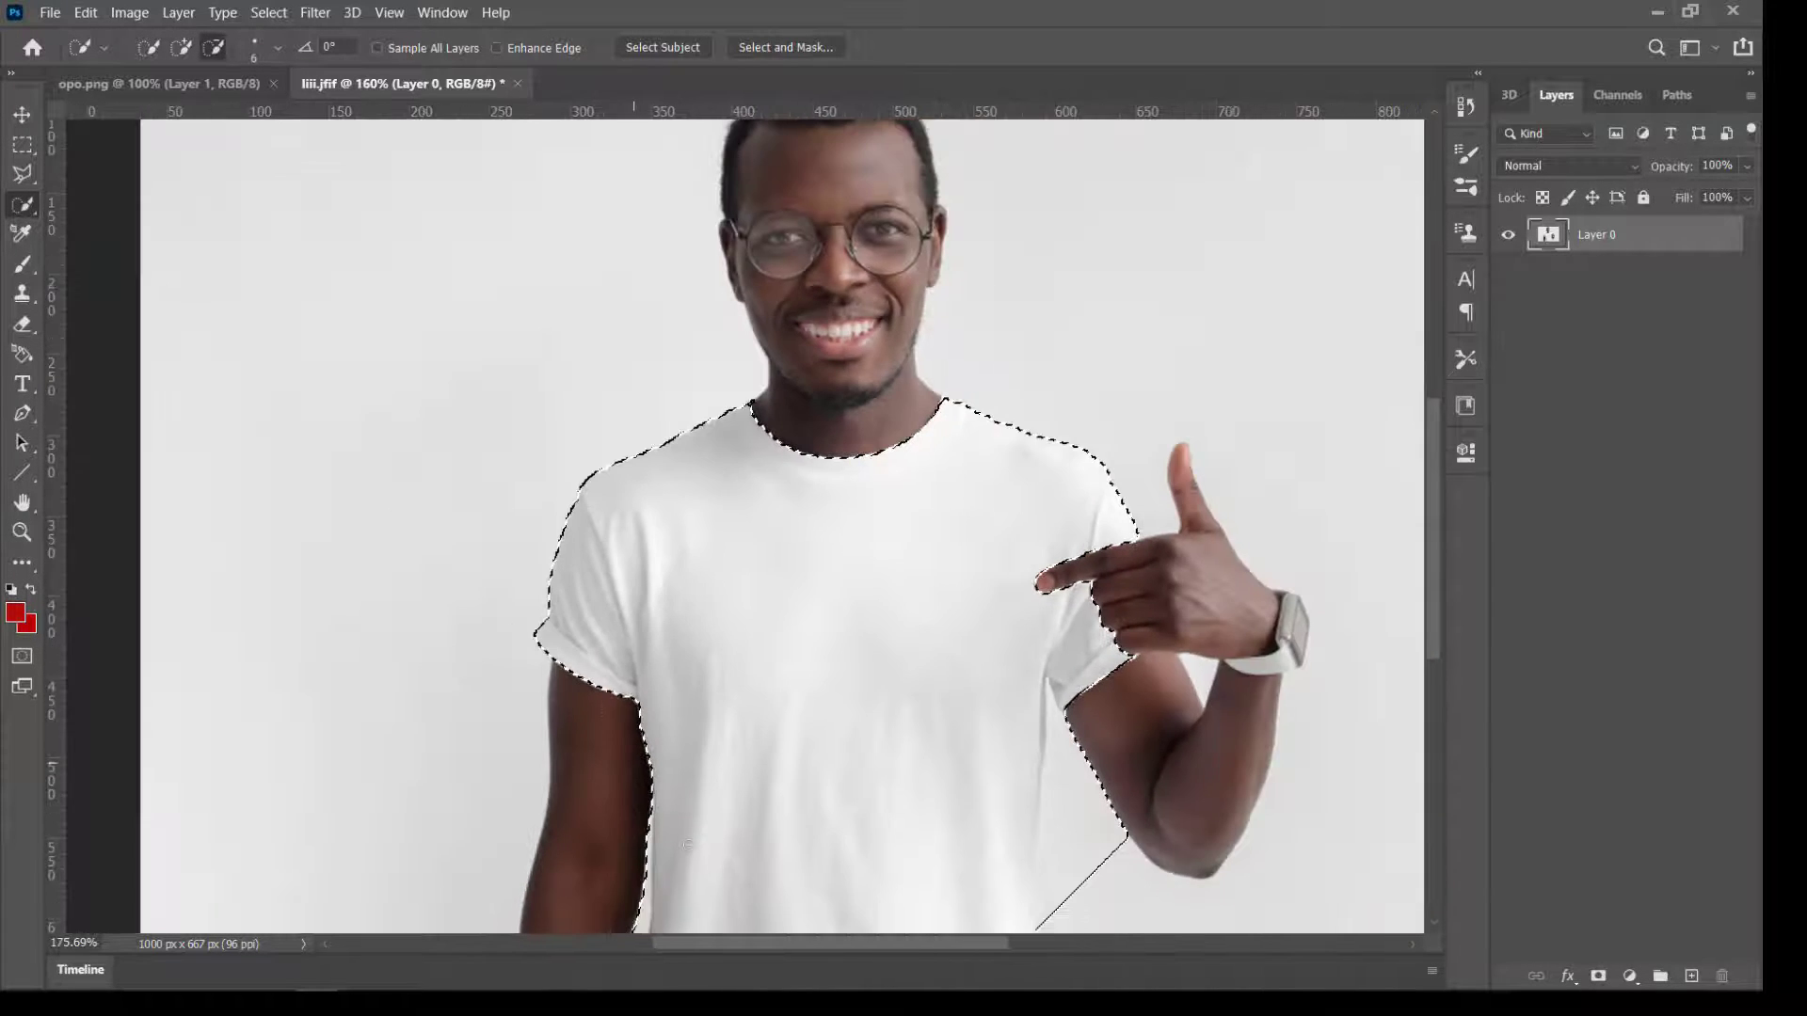
pyautogui.scroll(5, 643, 800)
pyautogui.scroll(-12, 590, 671)
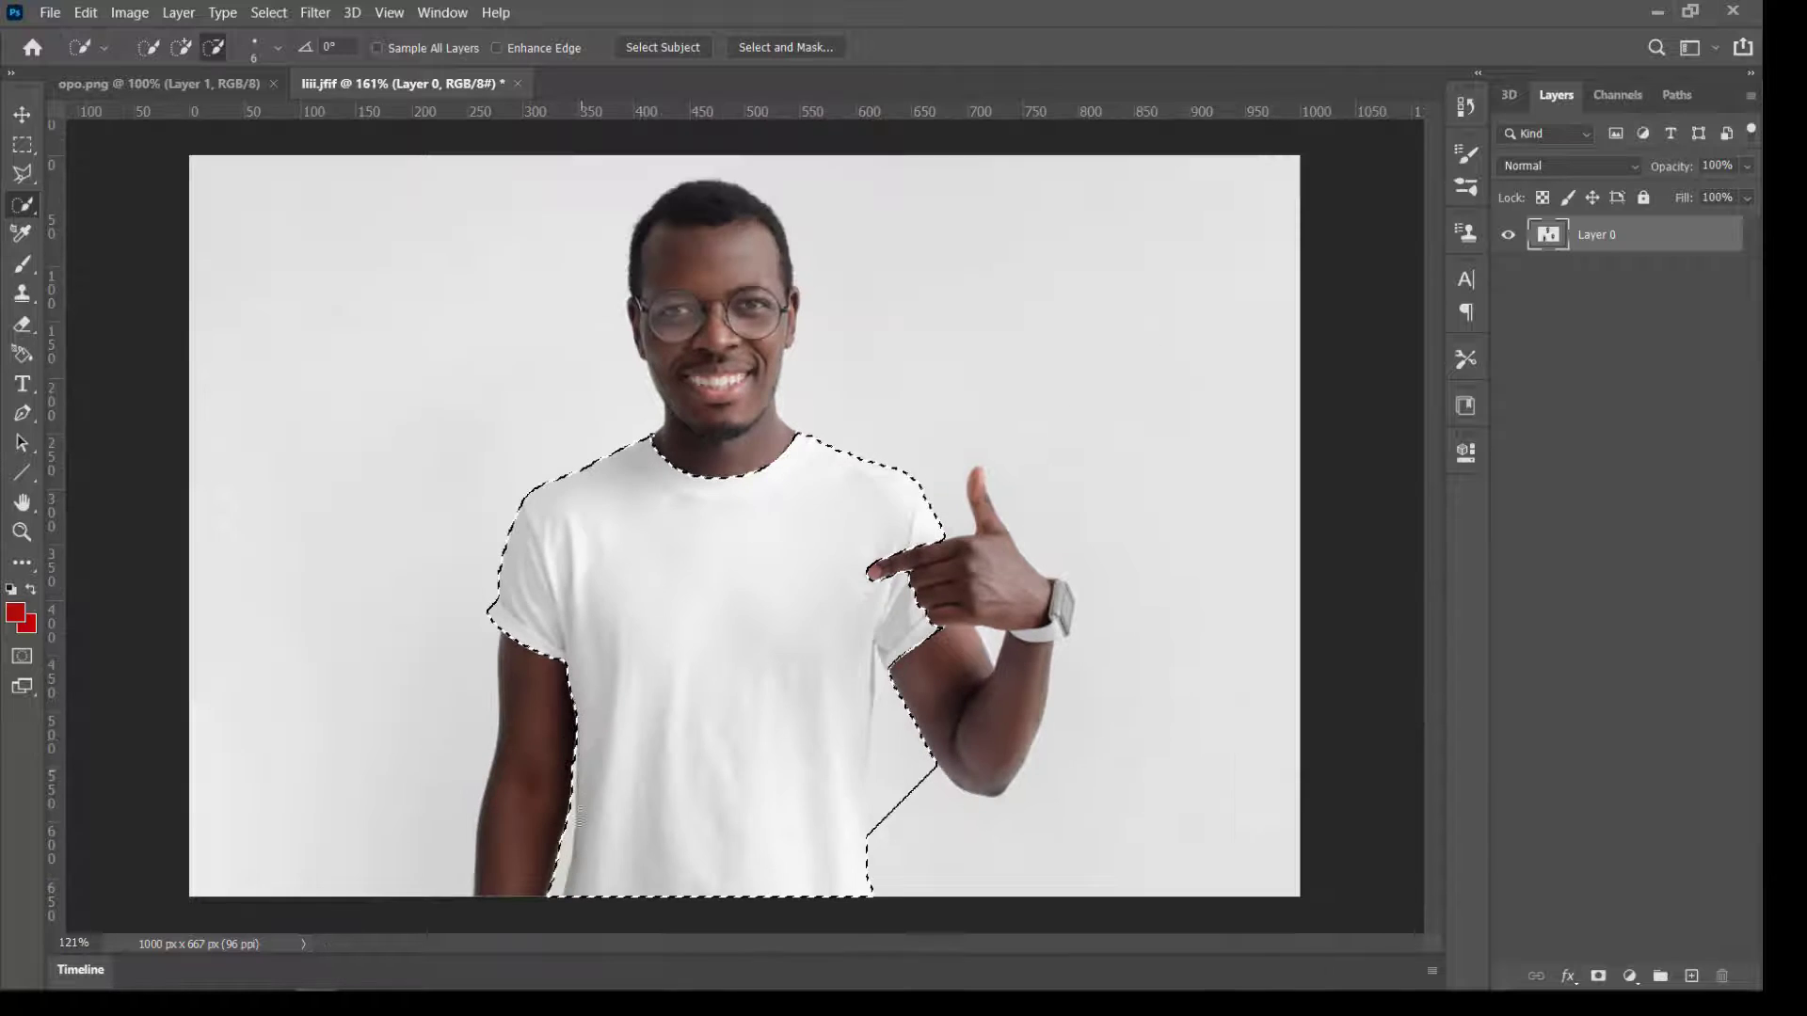
pyautogui.scroll(4, 534, 860)
pyautogui.scroll(-2, 533, 860)
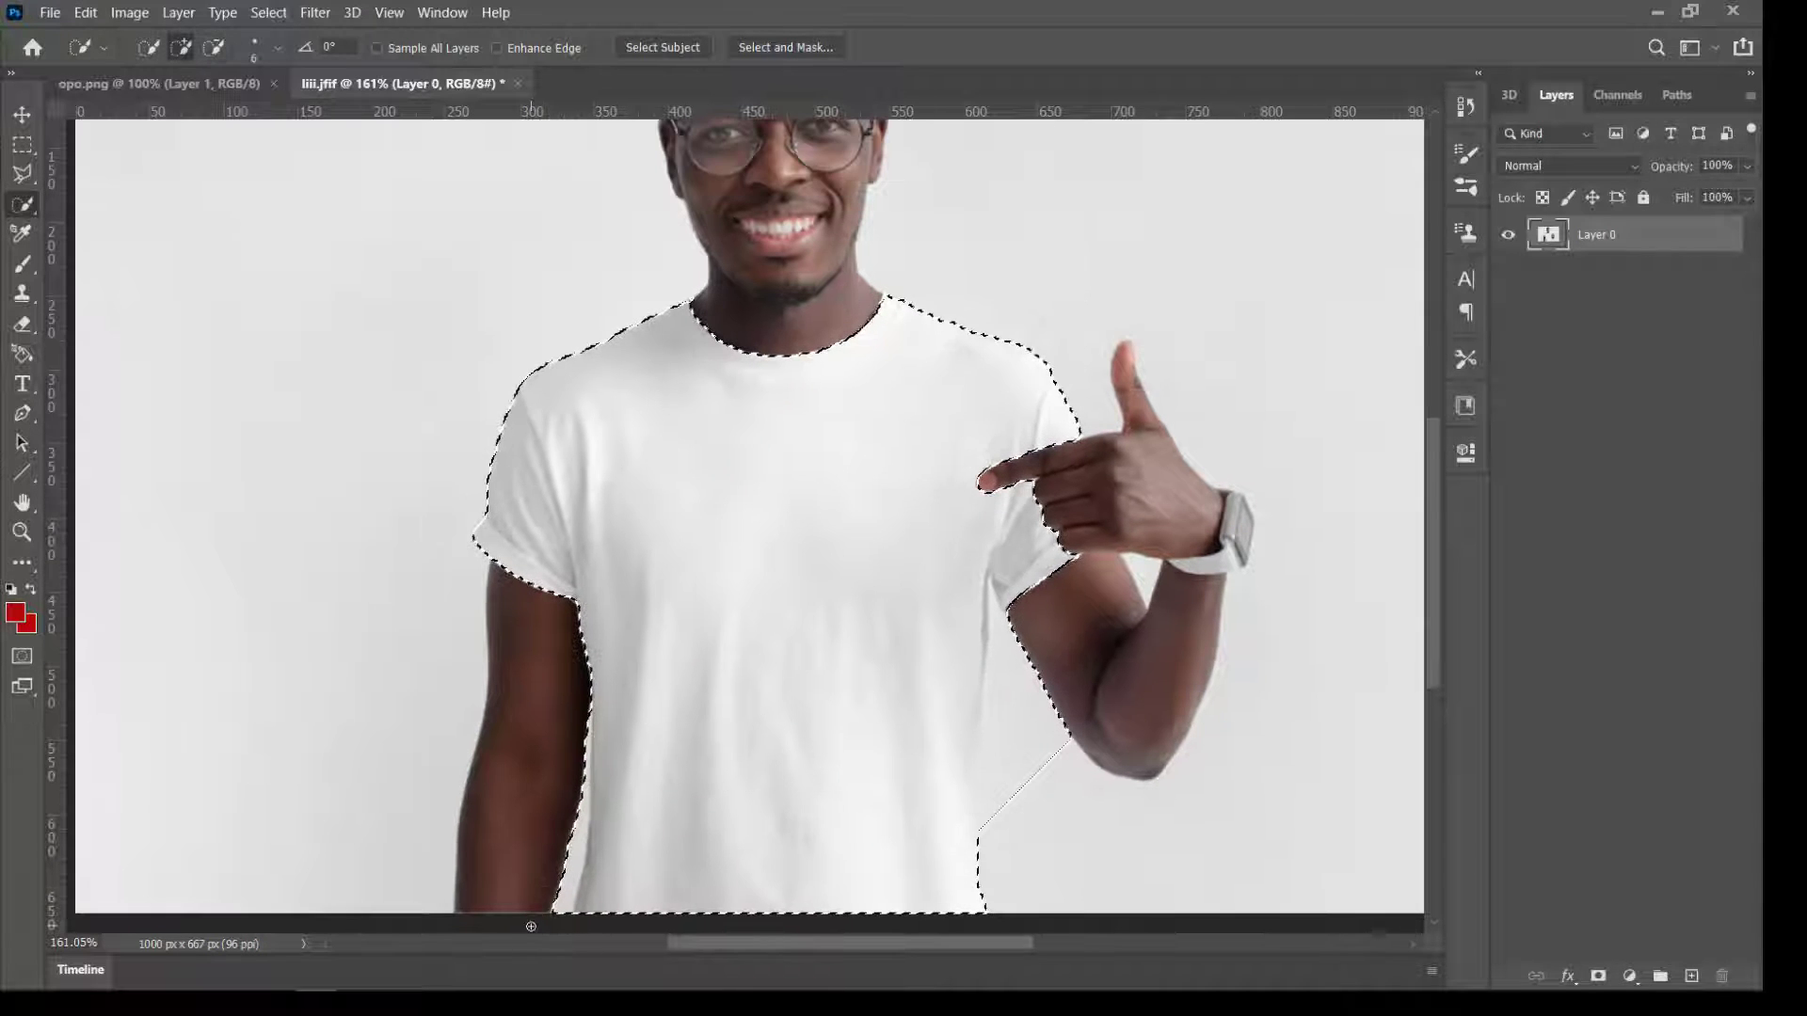
pyautogui.moveTo(539, 906); pyautogui.dragTo(557, 884)
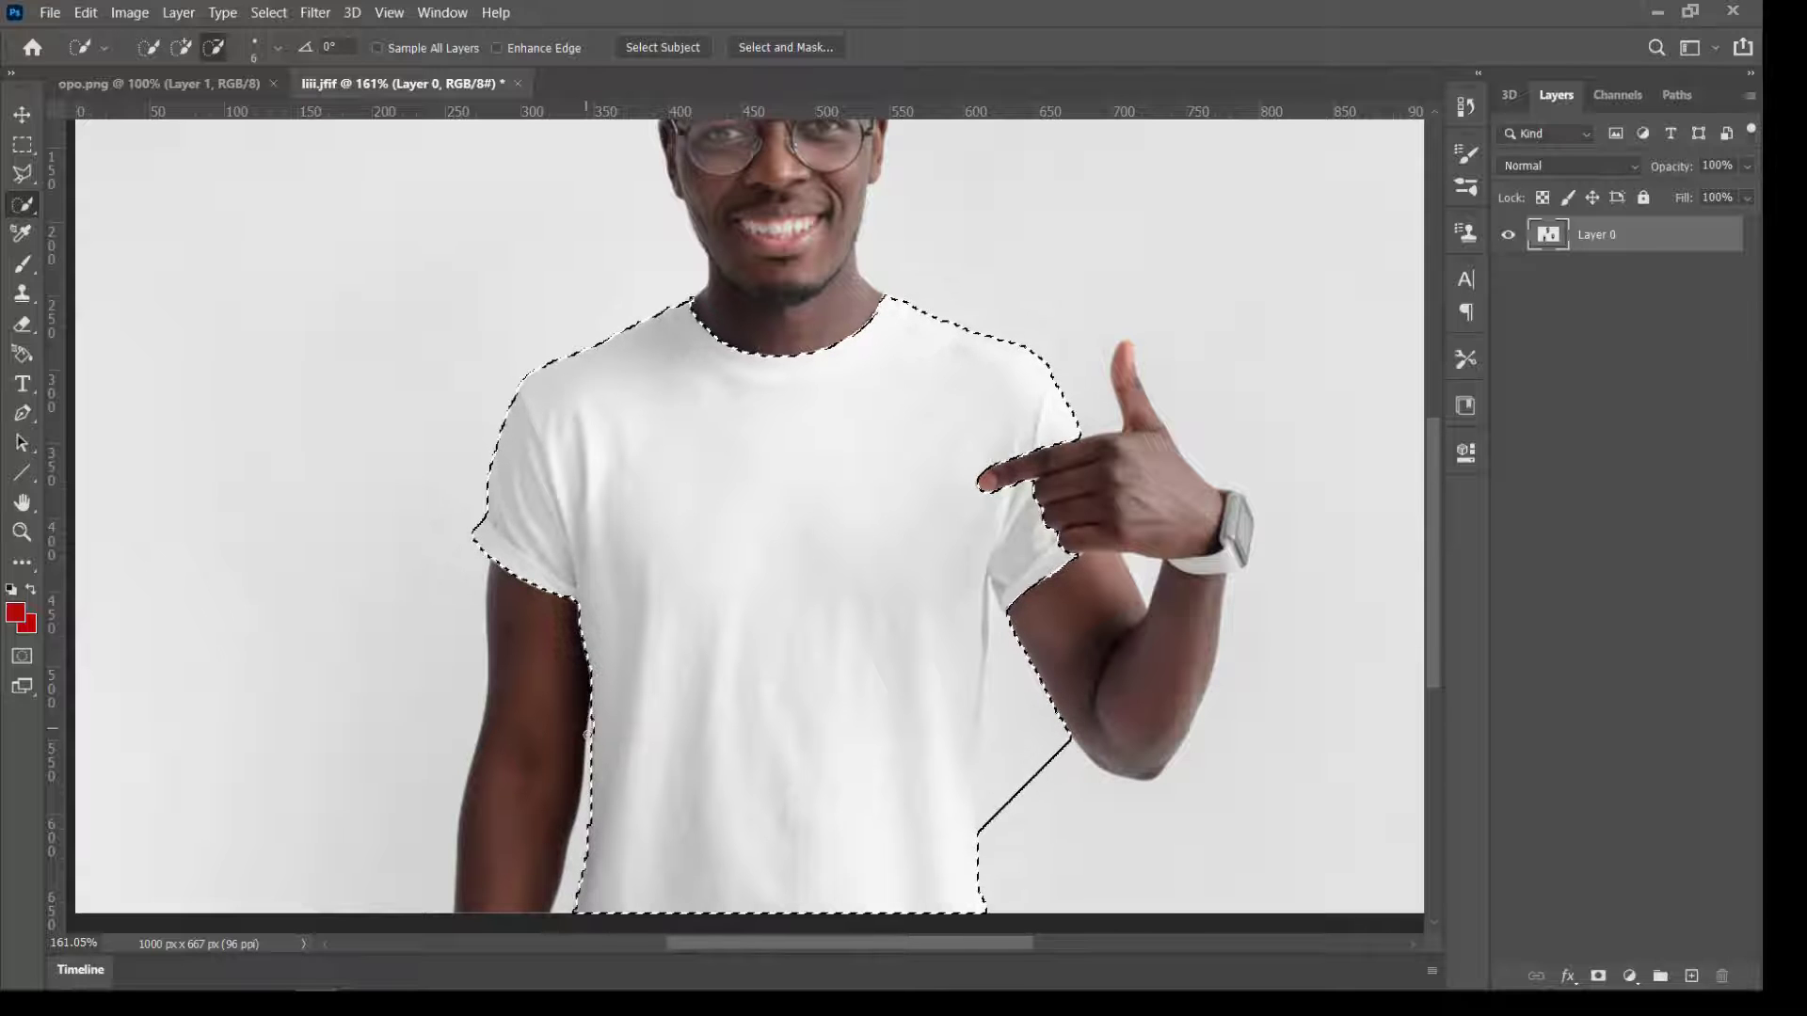
# Subtract the background gap between the torso and the bent, pointing arm from the shirt selection
pyautogui.scroll(-2, 607, 664)
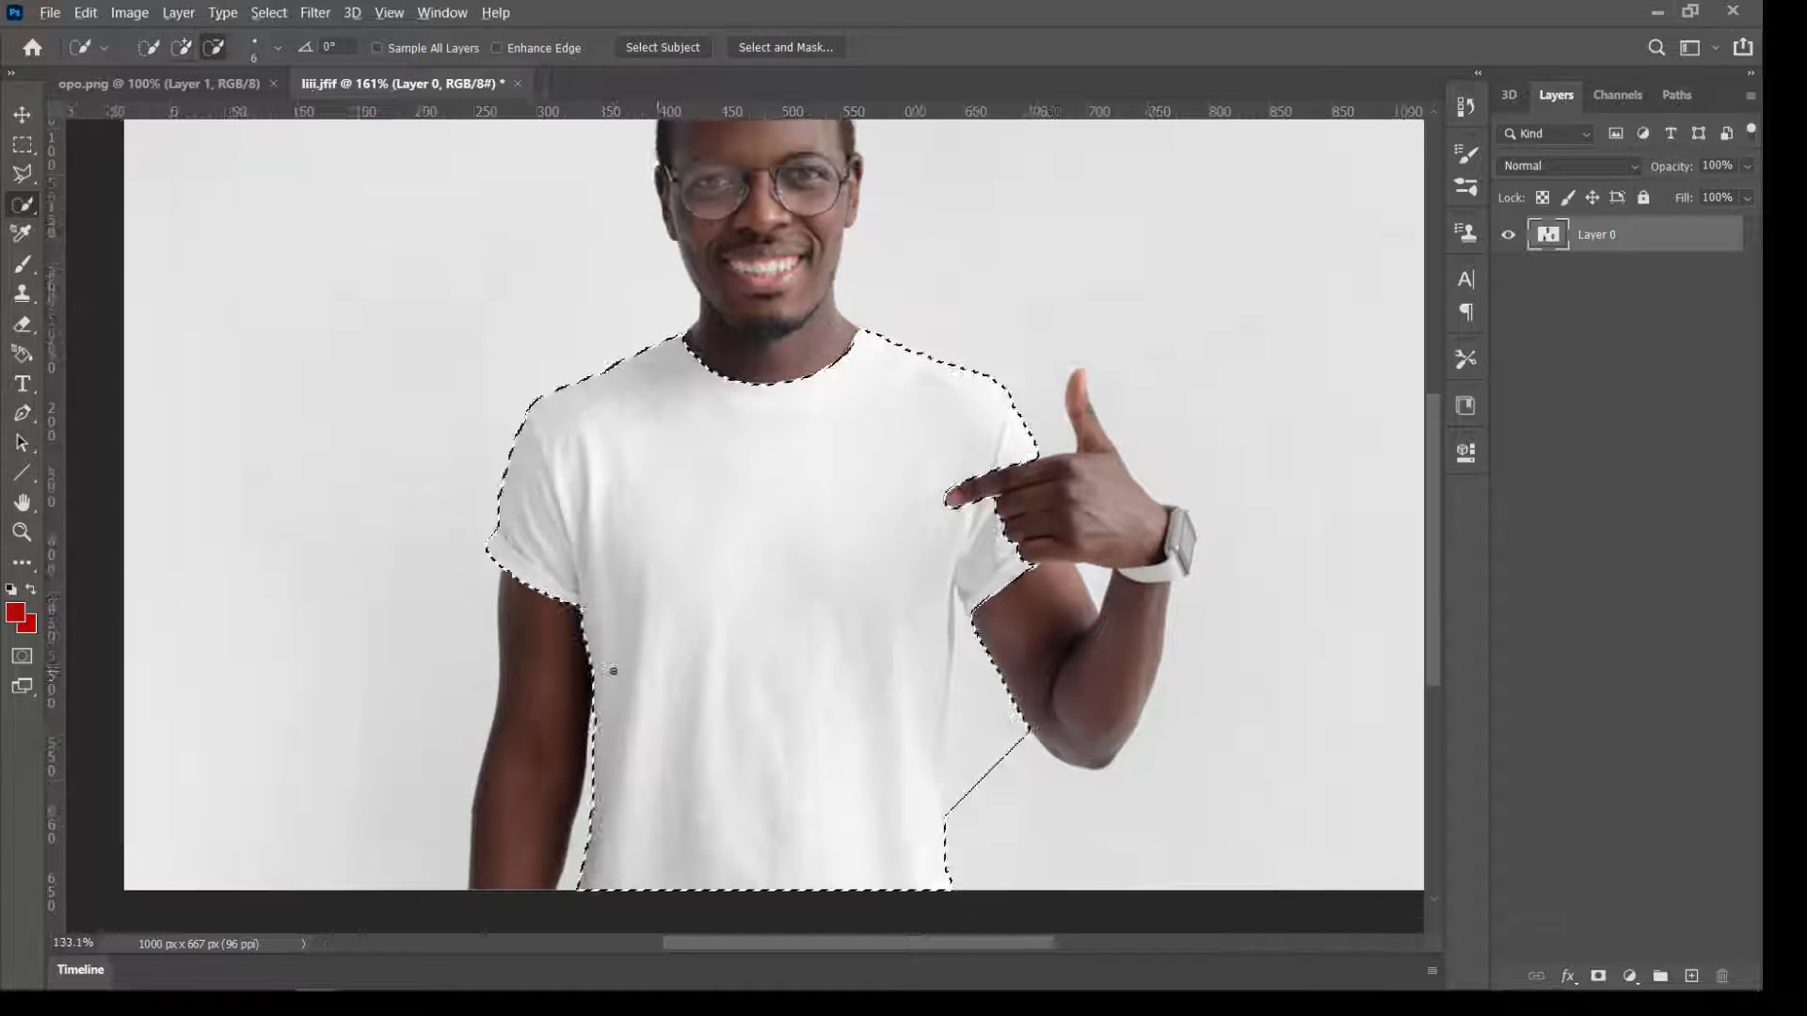
pyautogui.scroll(4, 608, 662)
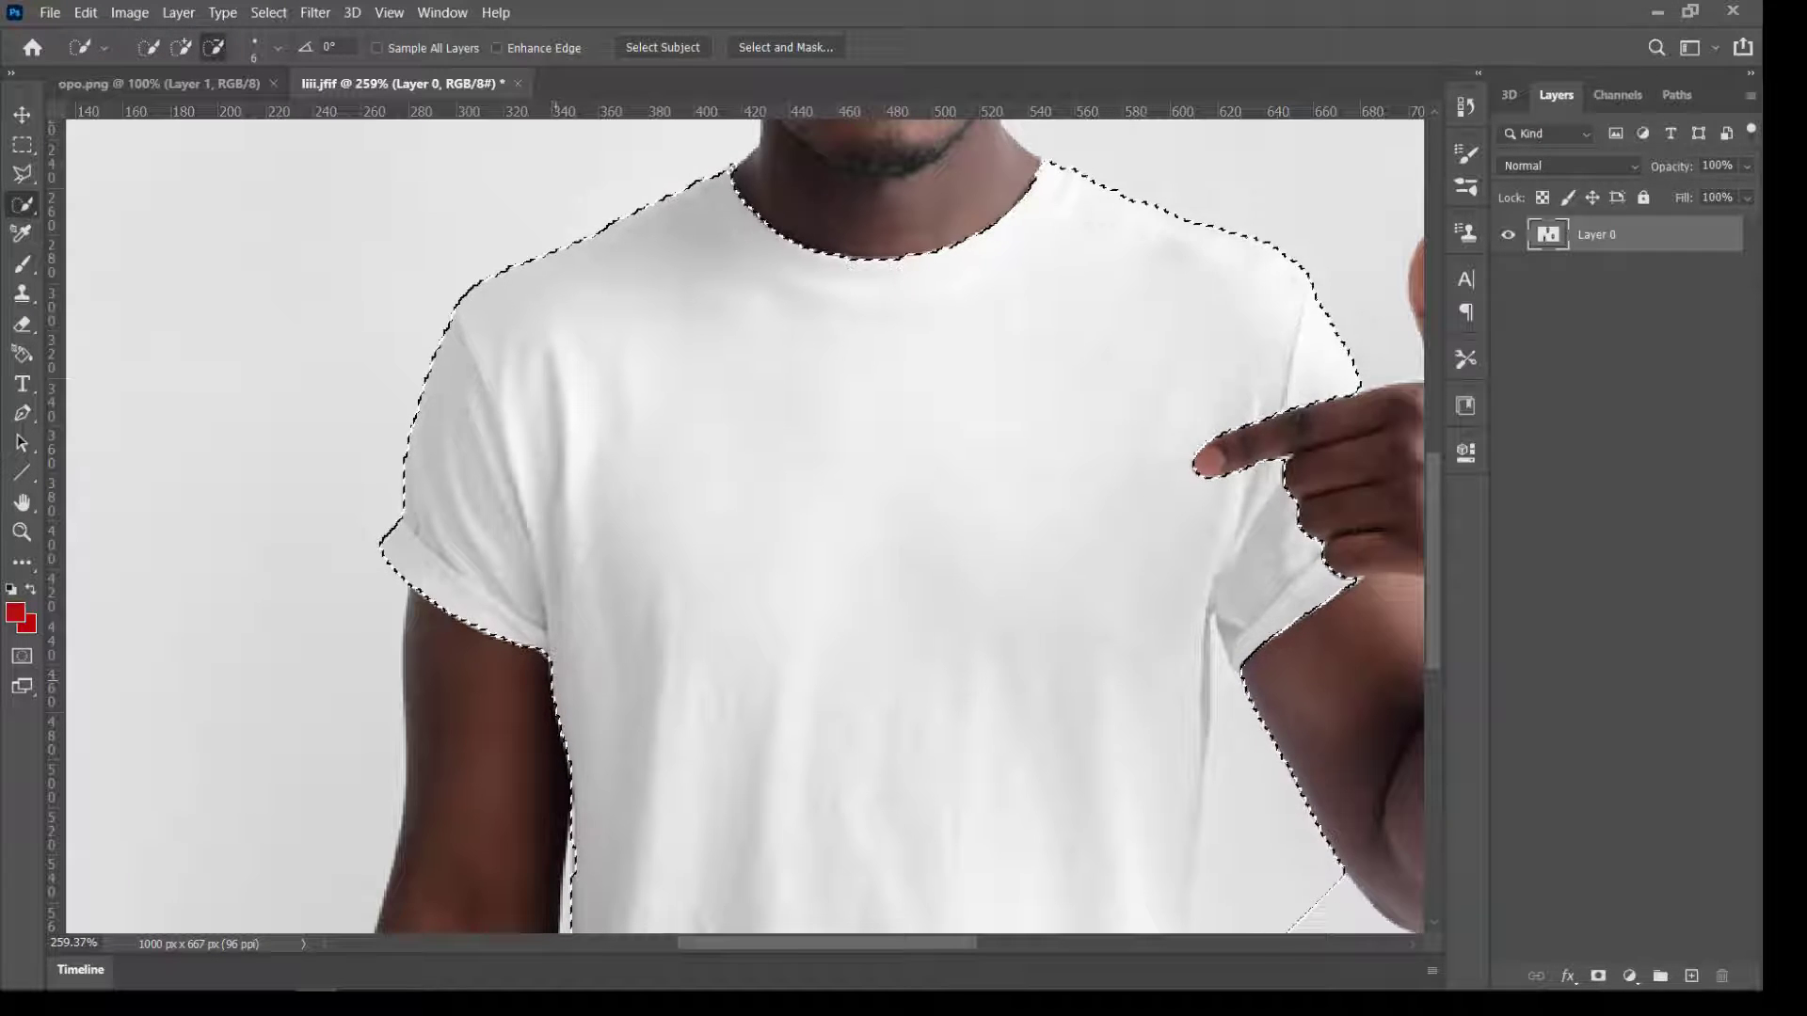
pyautogui.scroll(-4, 466, 670)
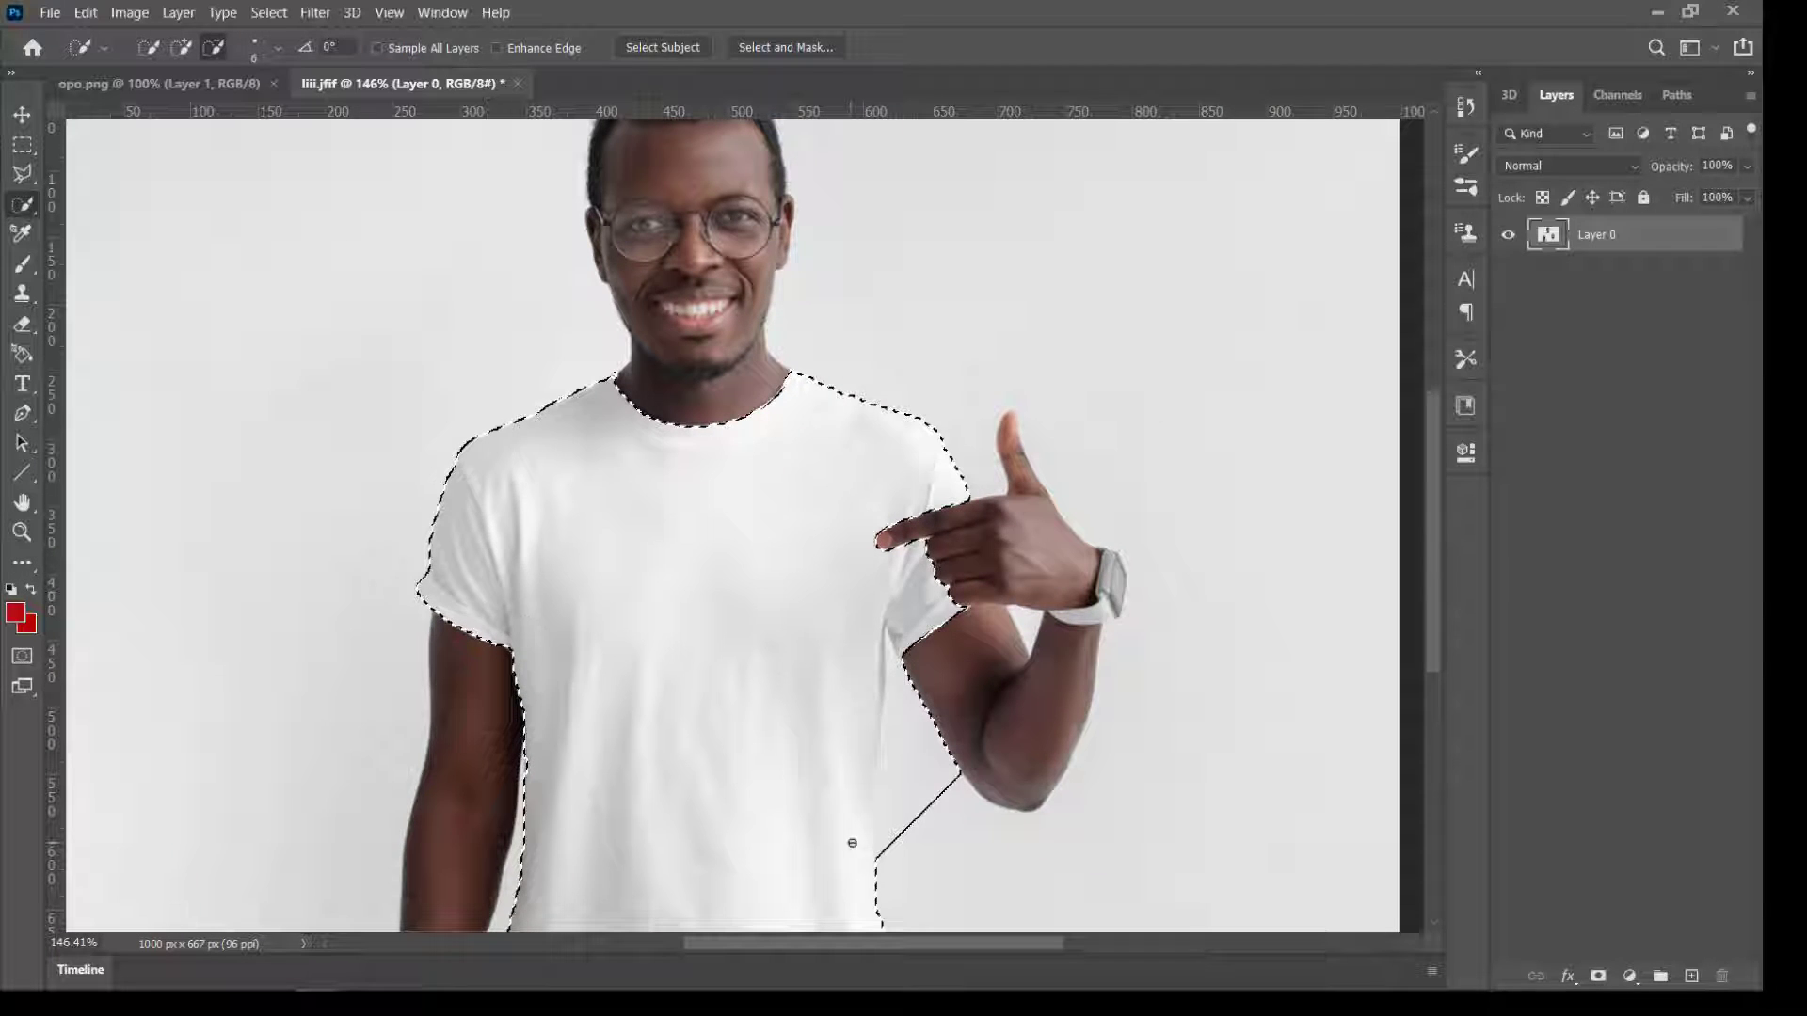
pyautogui.keyDown('alt'); pyautogui.click(935, 827); pyautogui.keyUp('alt')
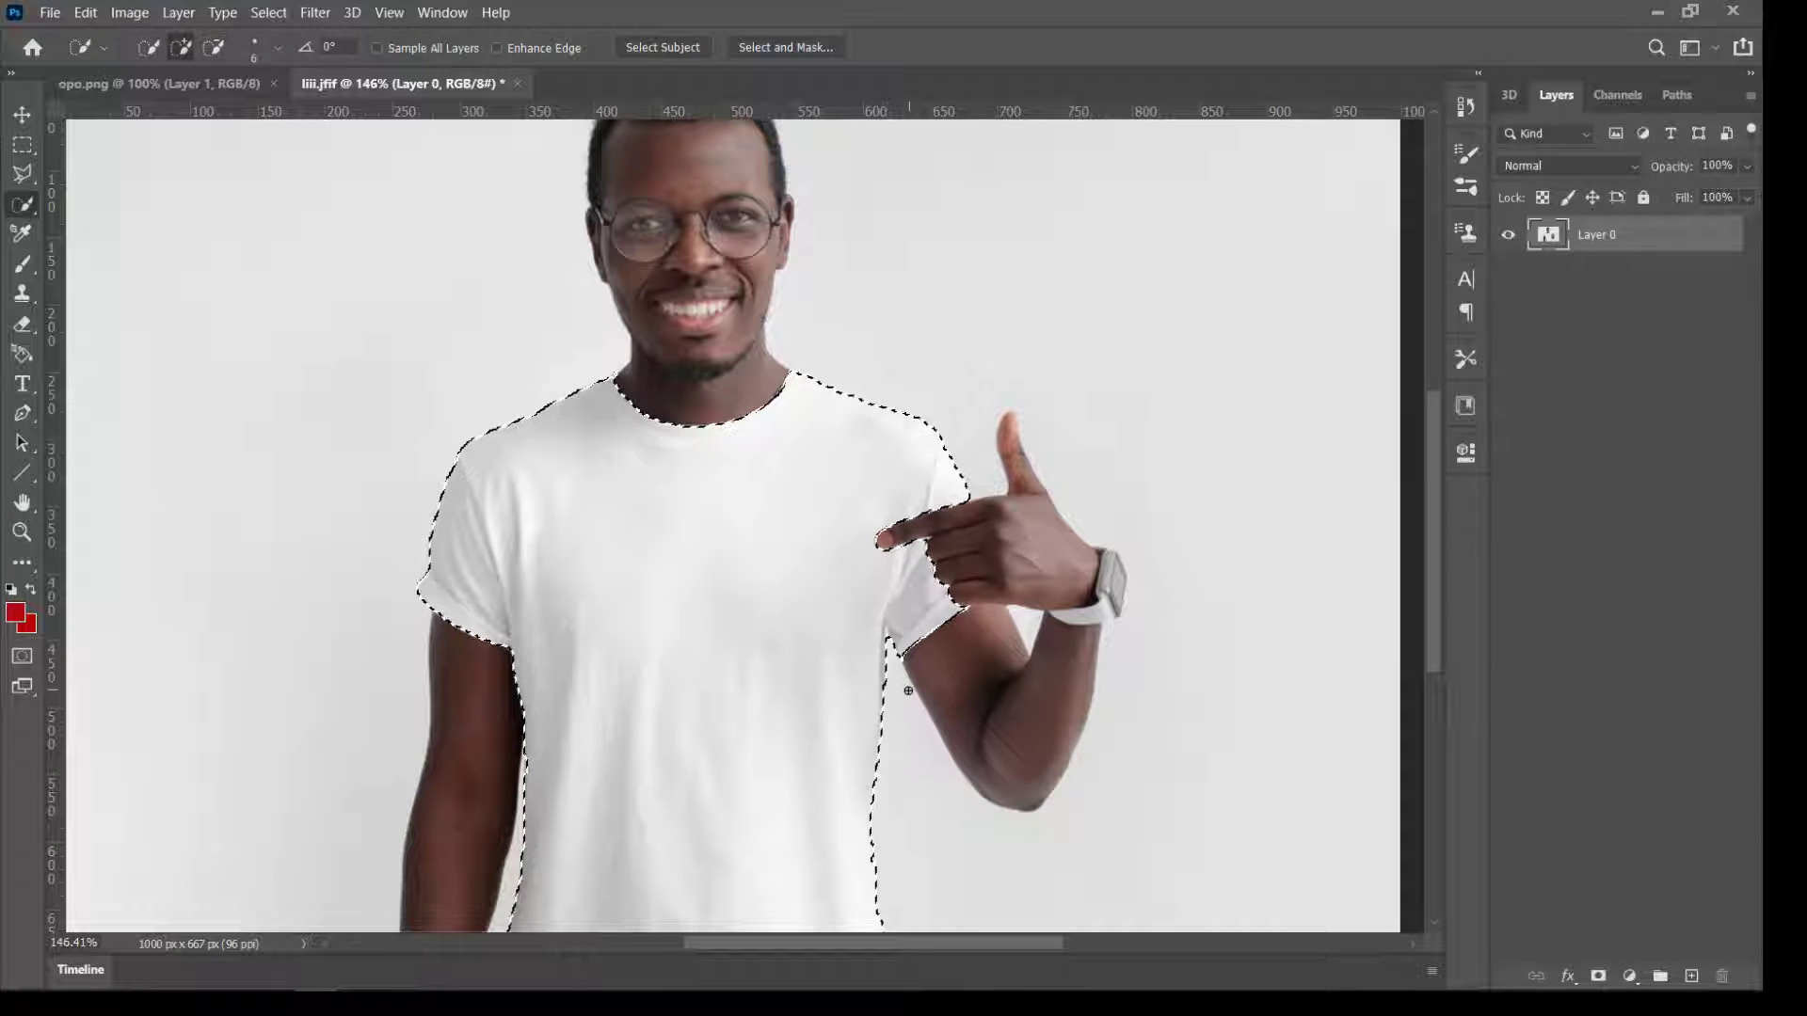
# Touch up the shirt selection along the lower cuff edge of the pointing arm's sleeve
pyautogui.scroll(4, 908, 690)
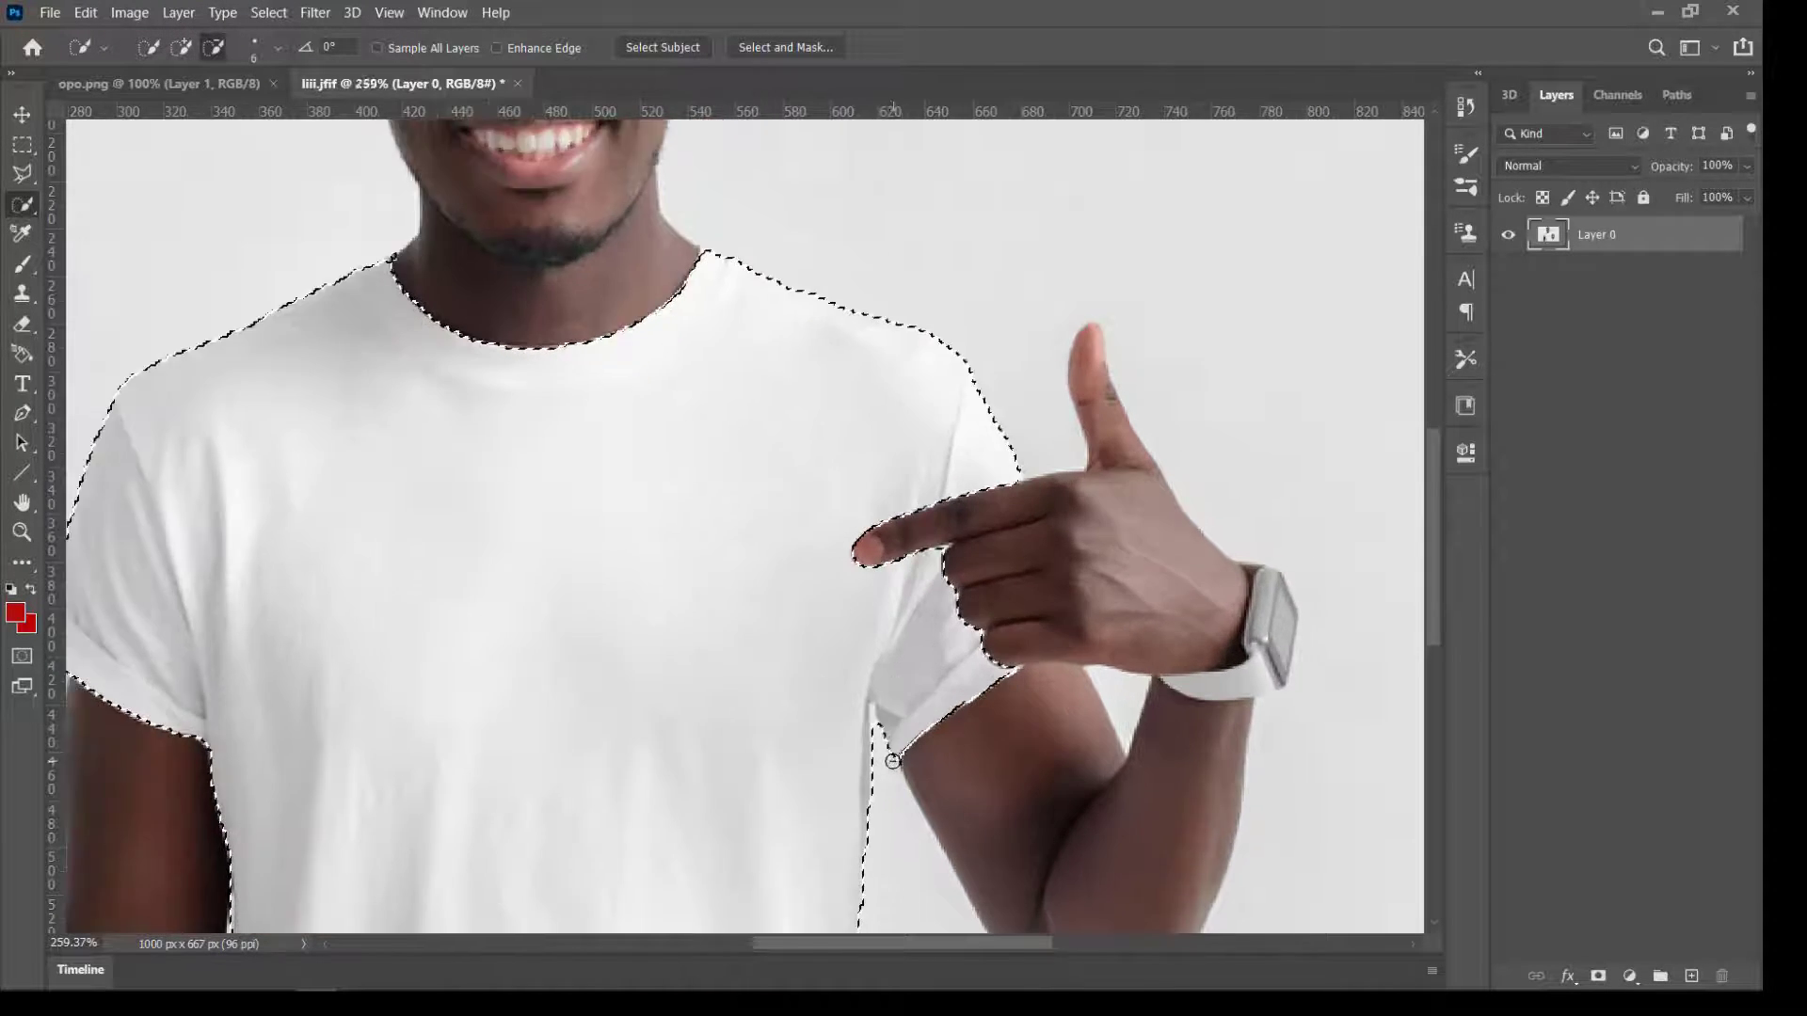
pyautogui.scroll(8, 892, 760)
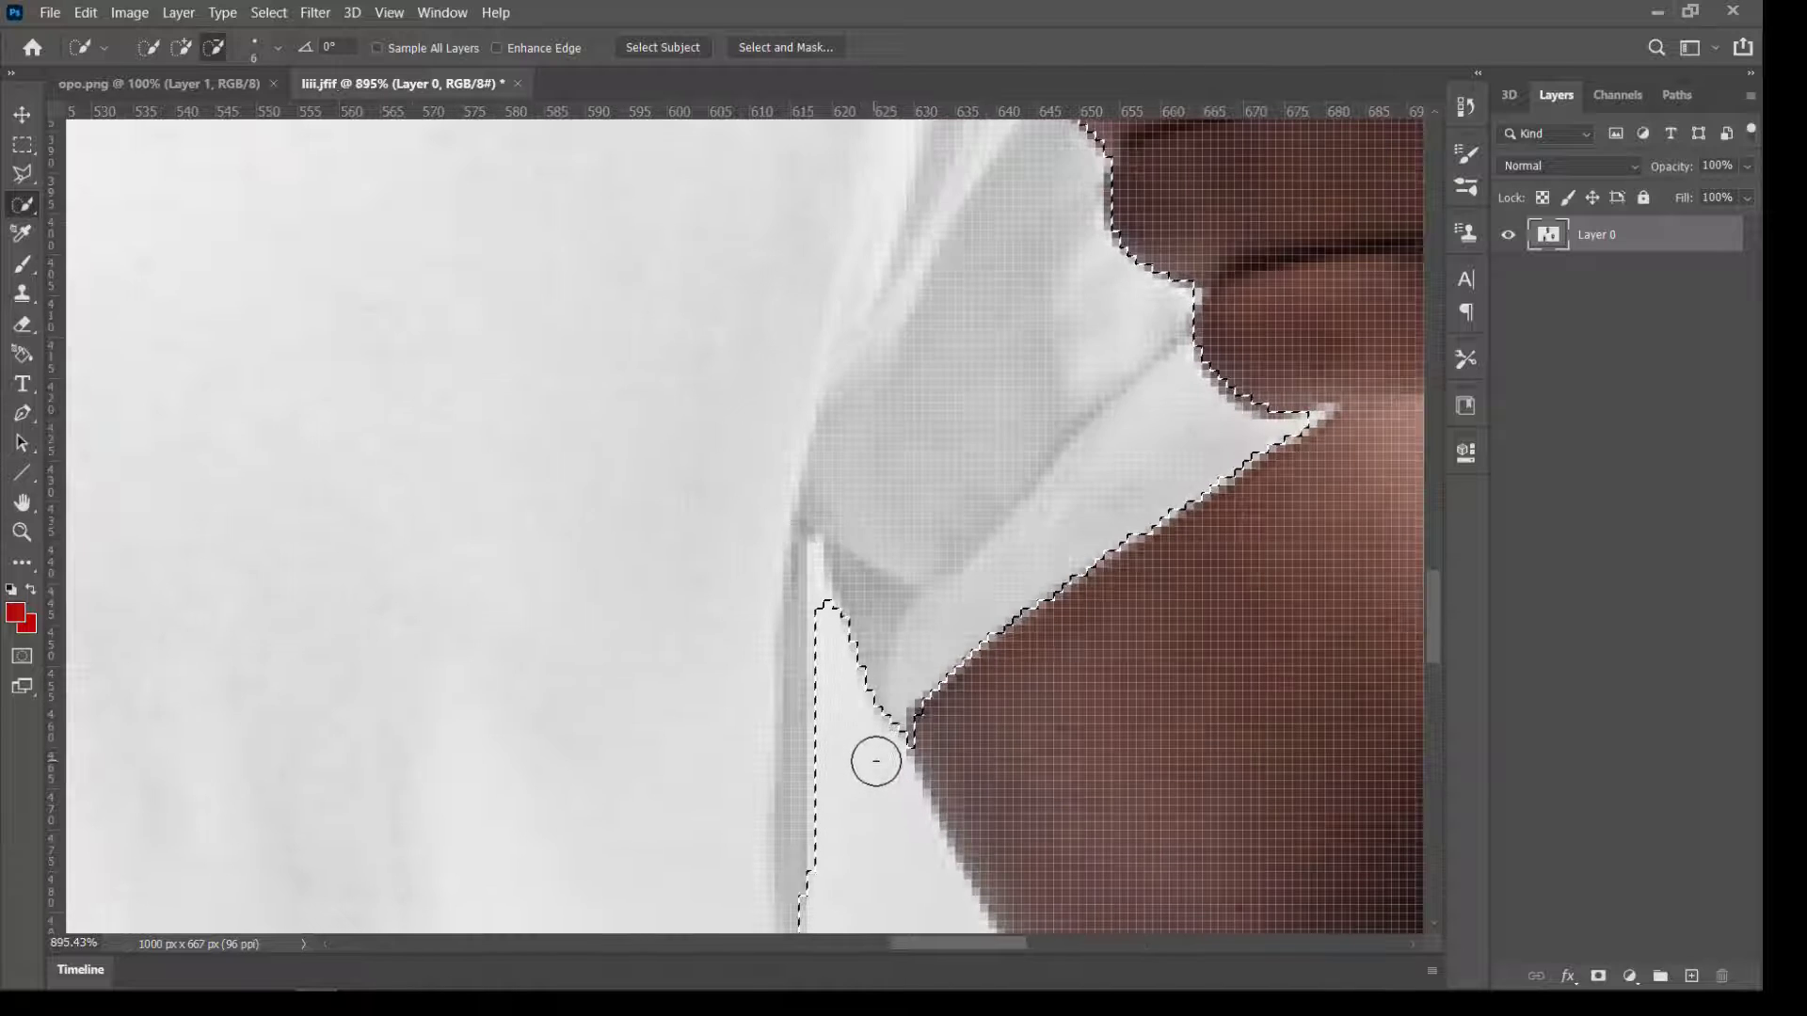
pyautogui.click(1060, 542)
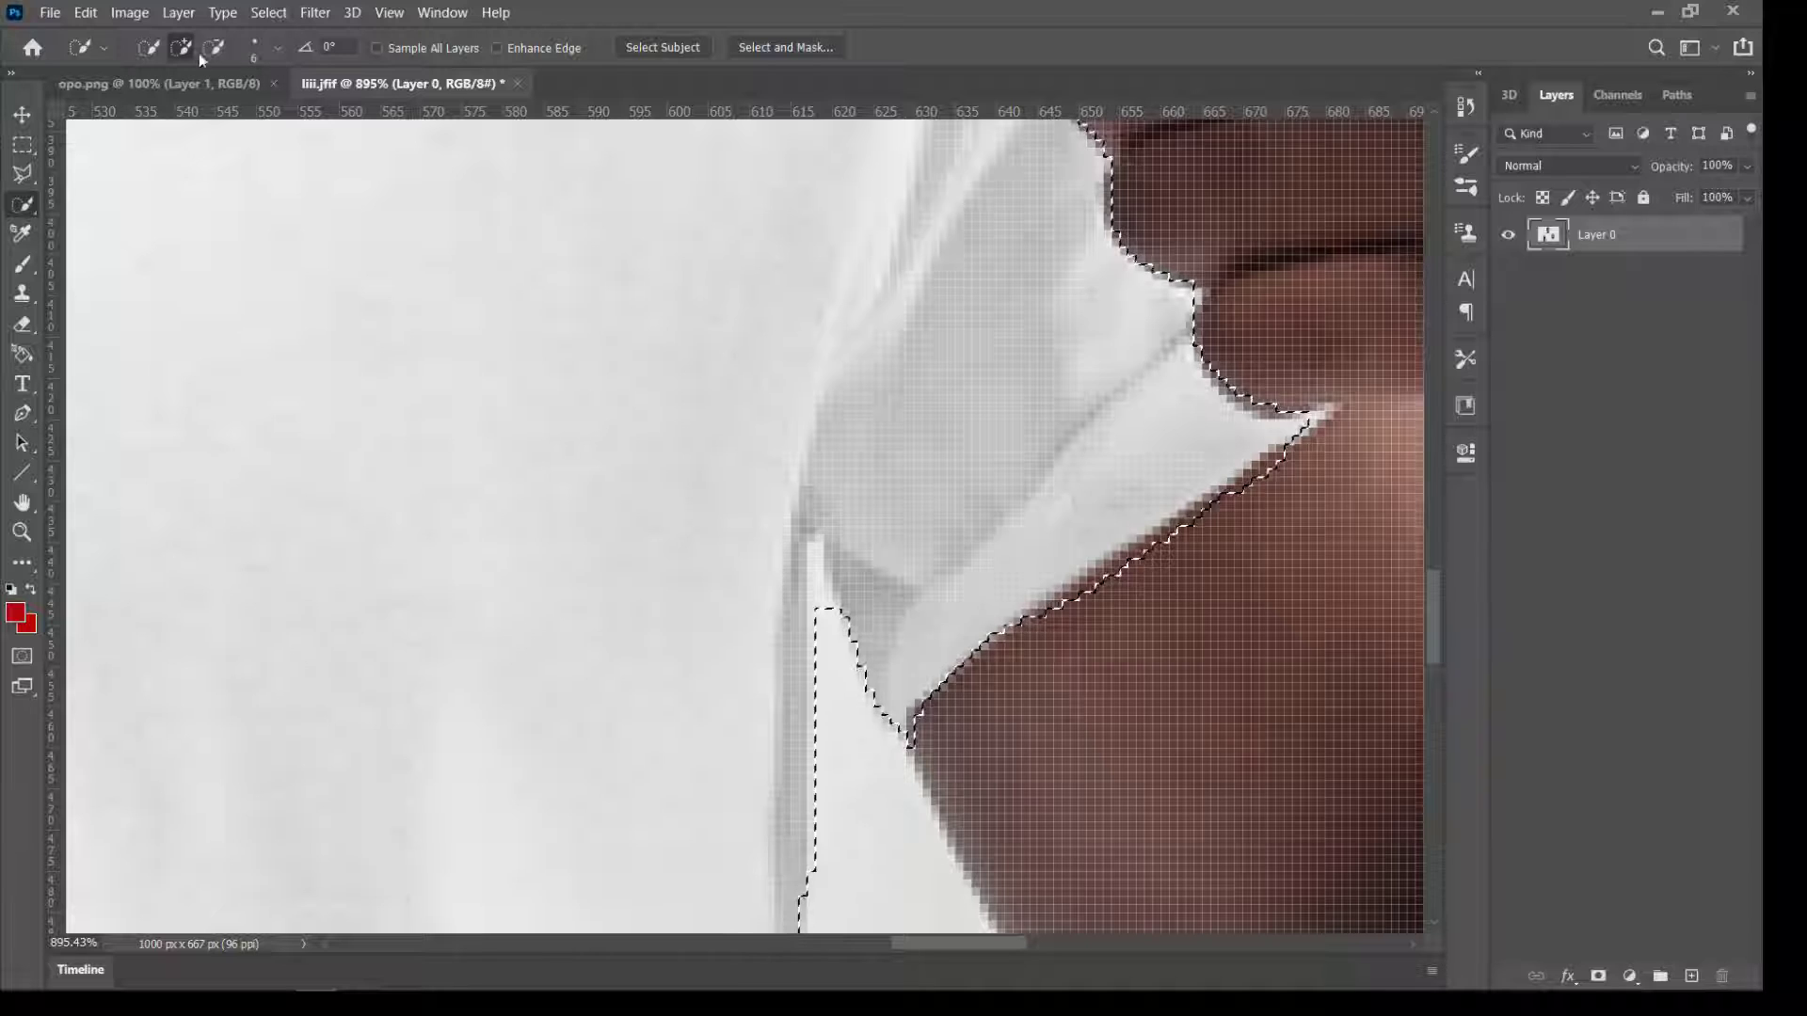
# Set the Quick Selection brush size to 1 px and subtract the narrow background gap between the torso and the pointing arm's sleeve
pyautogui.click(277, 49)
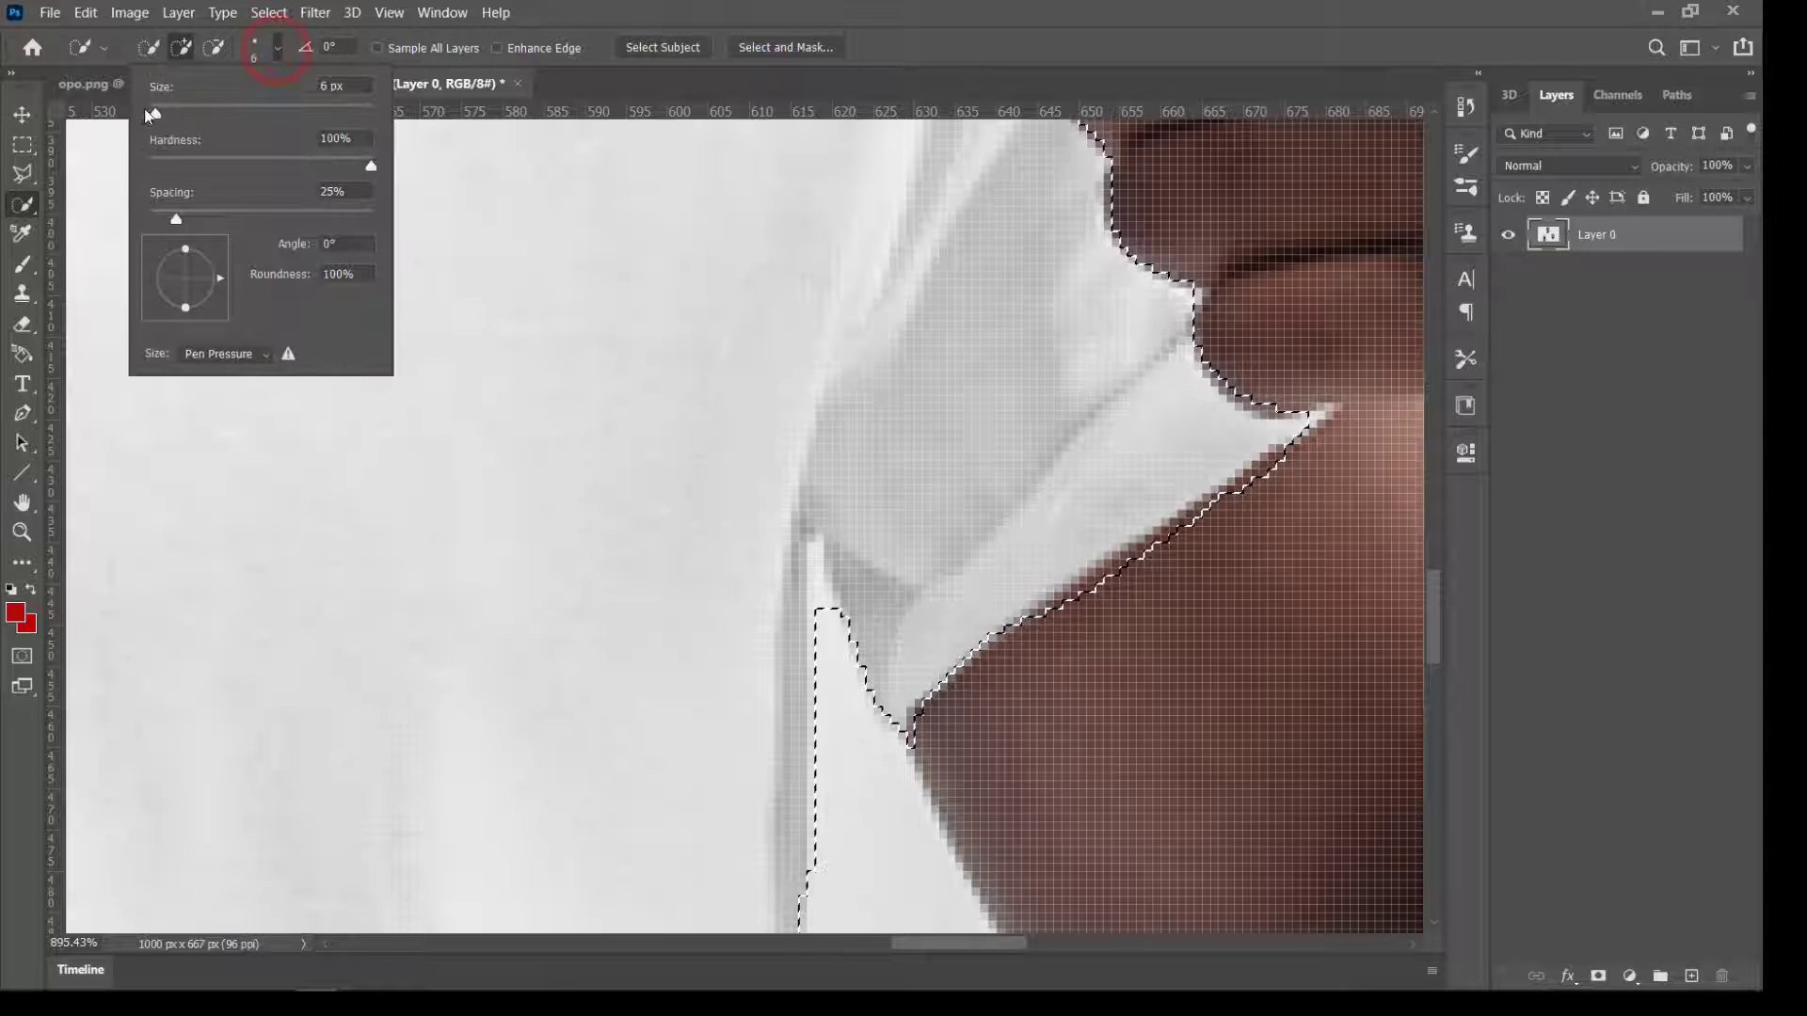
pyautogui.moveTo(151, 116); pyautogui.dragTo(149, 114)
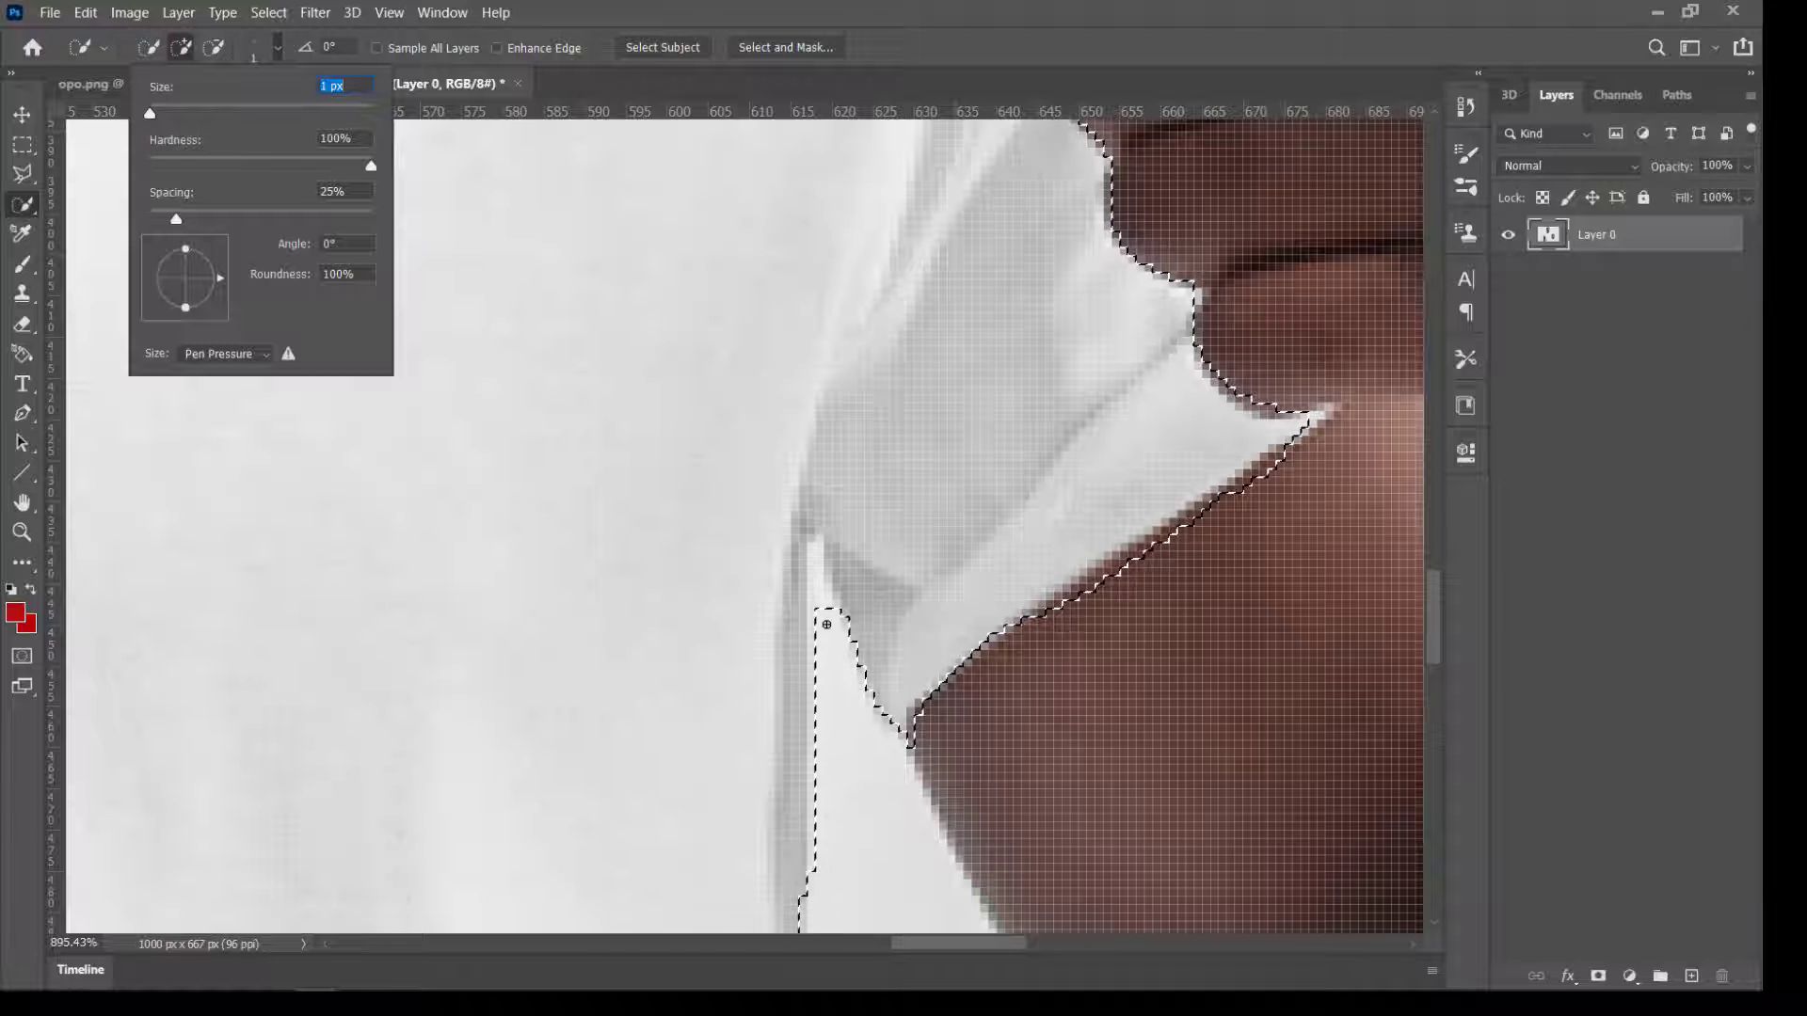
pyautogui.click(825, 624)
pyautogui.keyDown('alt'); pyautogui.click(823, 674); pyautogui.keyUp('alt')
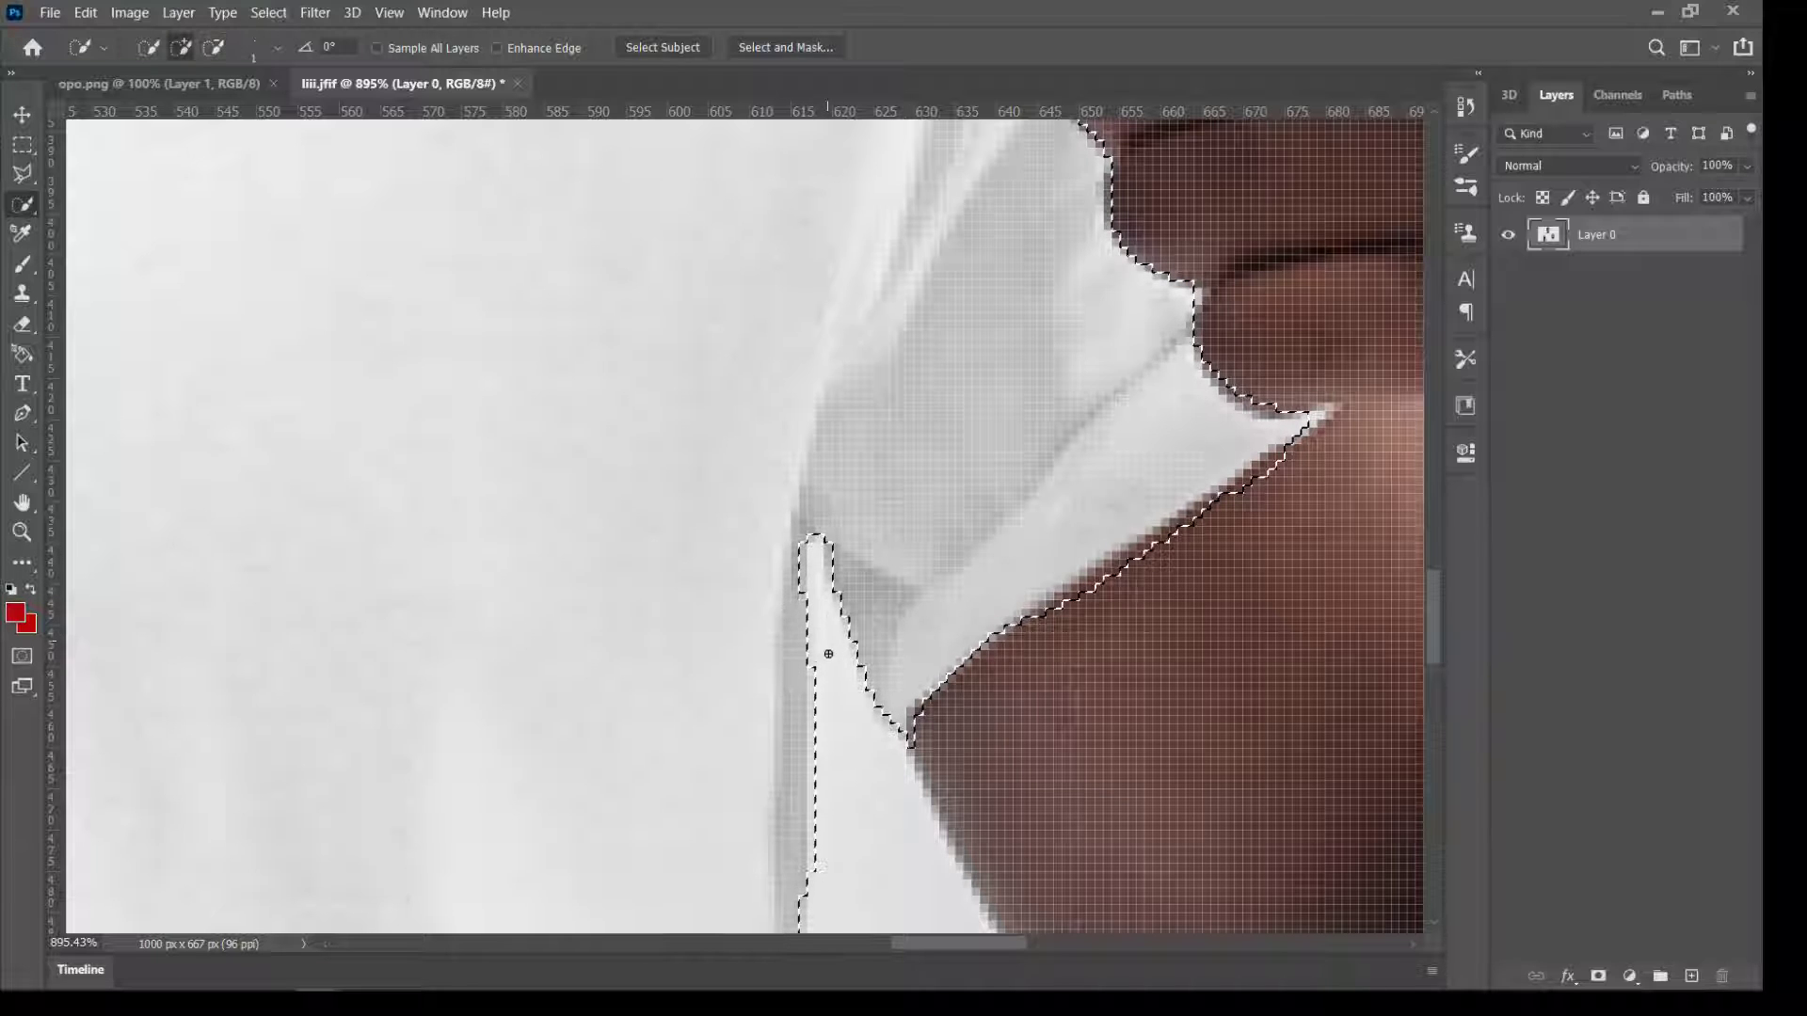
pyautogui.keyDown('alt'); pyautogui.click(819, 666); pyautogui.keyUp('alt')
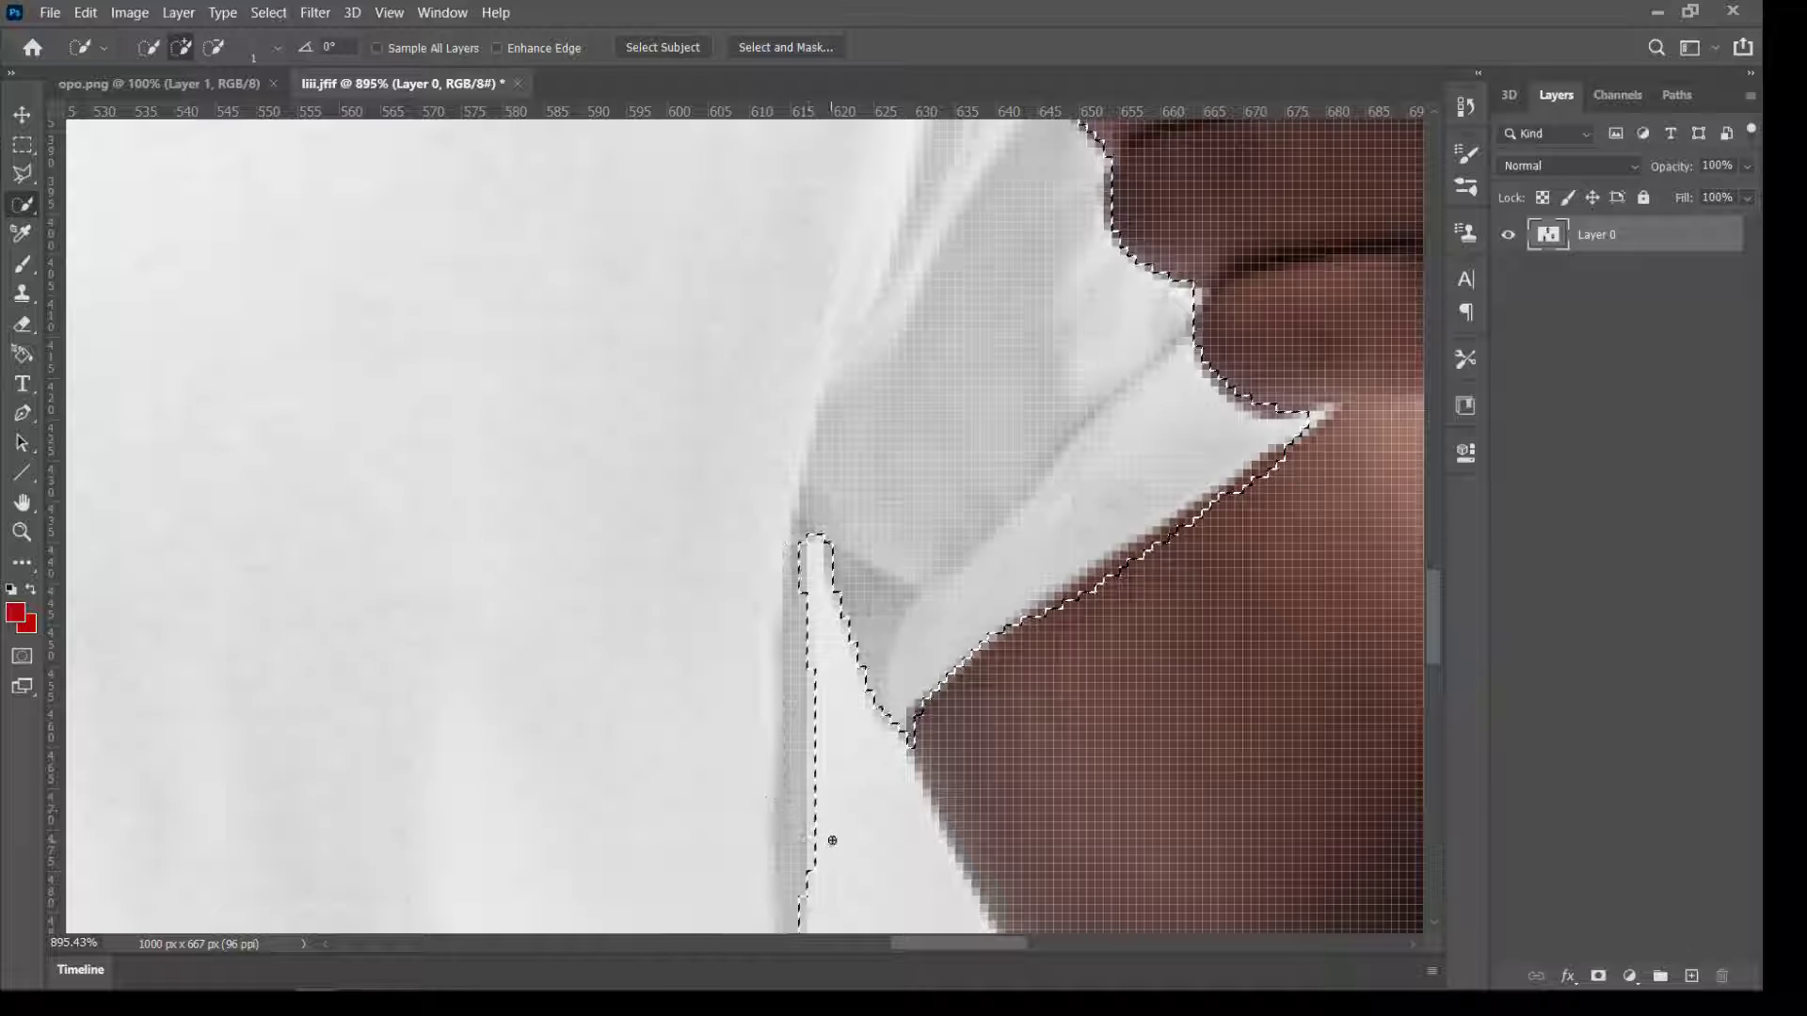
pyautogui.keyDown('alt'); pyautogui.click(856, 794); pyautogui.keyUp('alt')
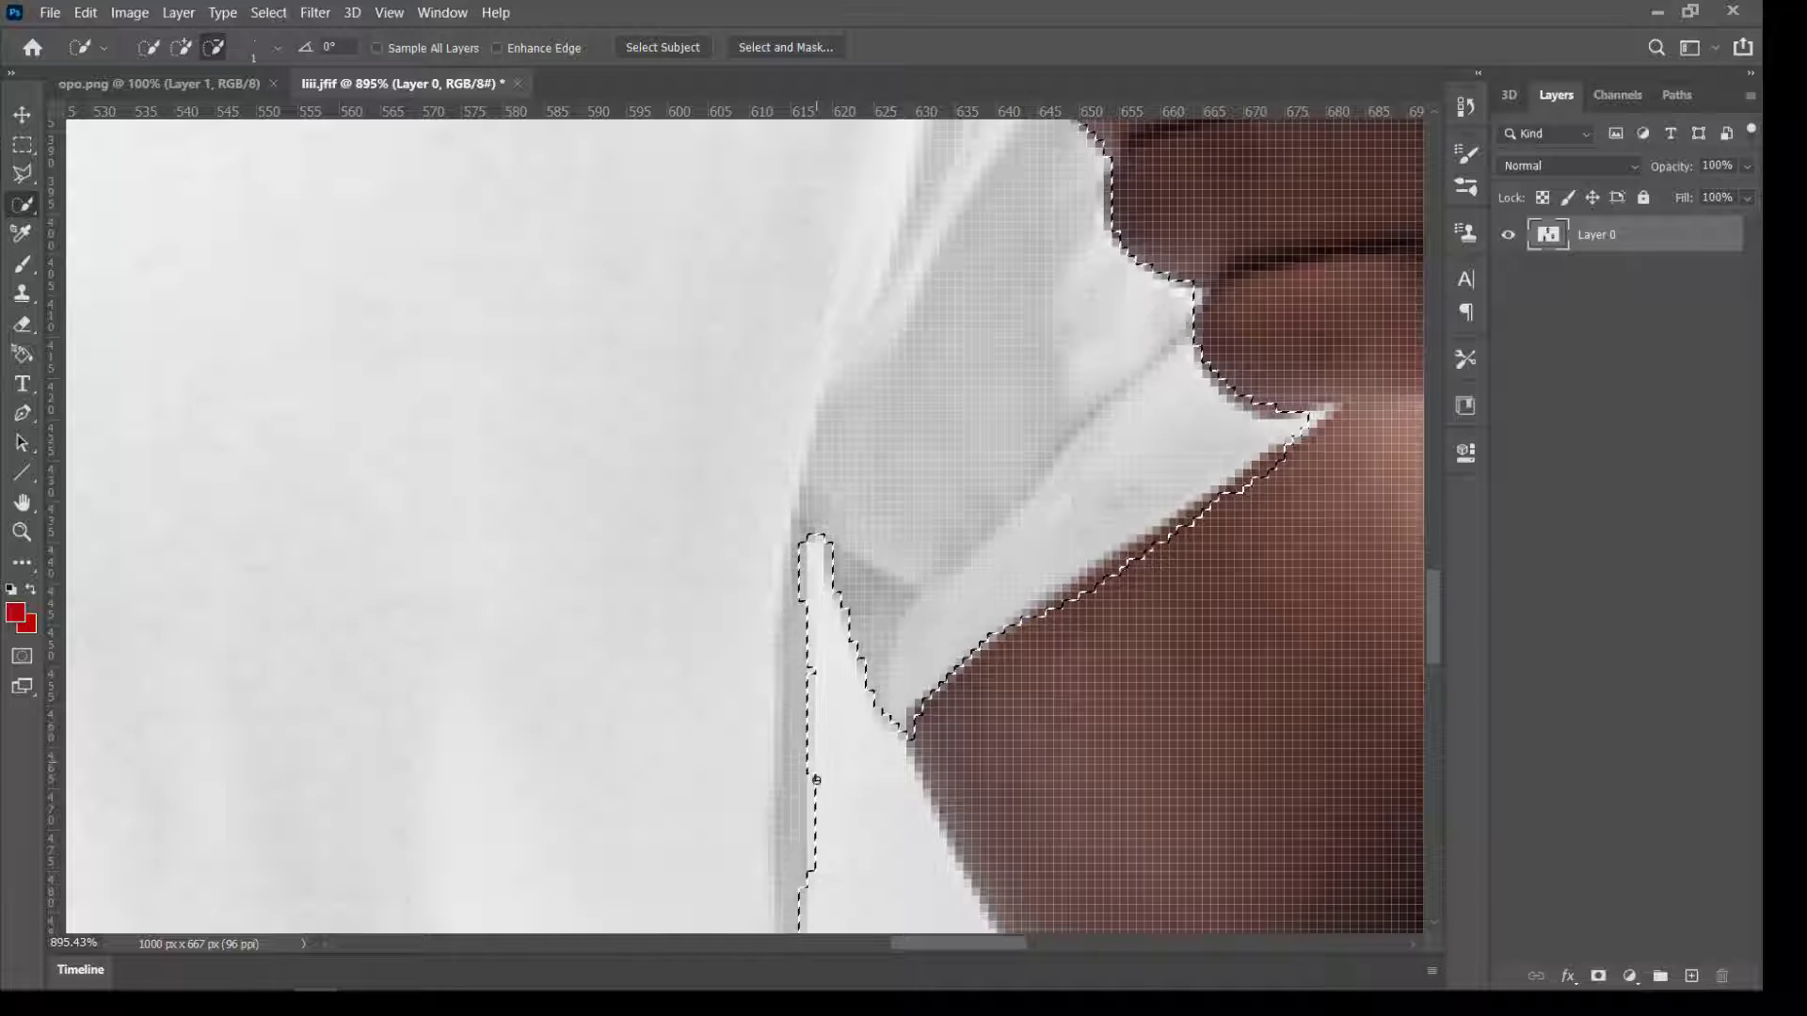
pyautogui.keyDown('alt'); pyautogui.click(821, 675); pyautogui.keyUp('alt')
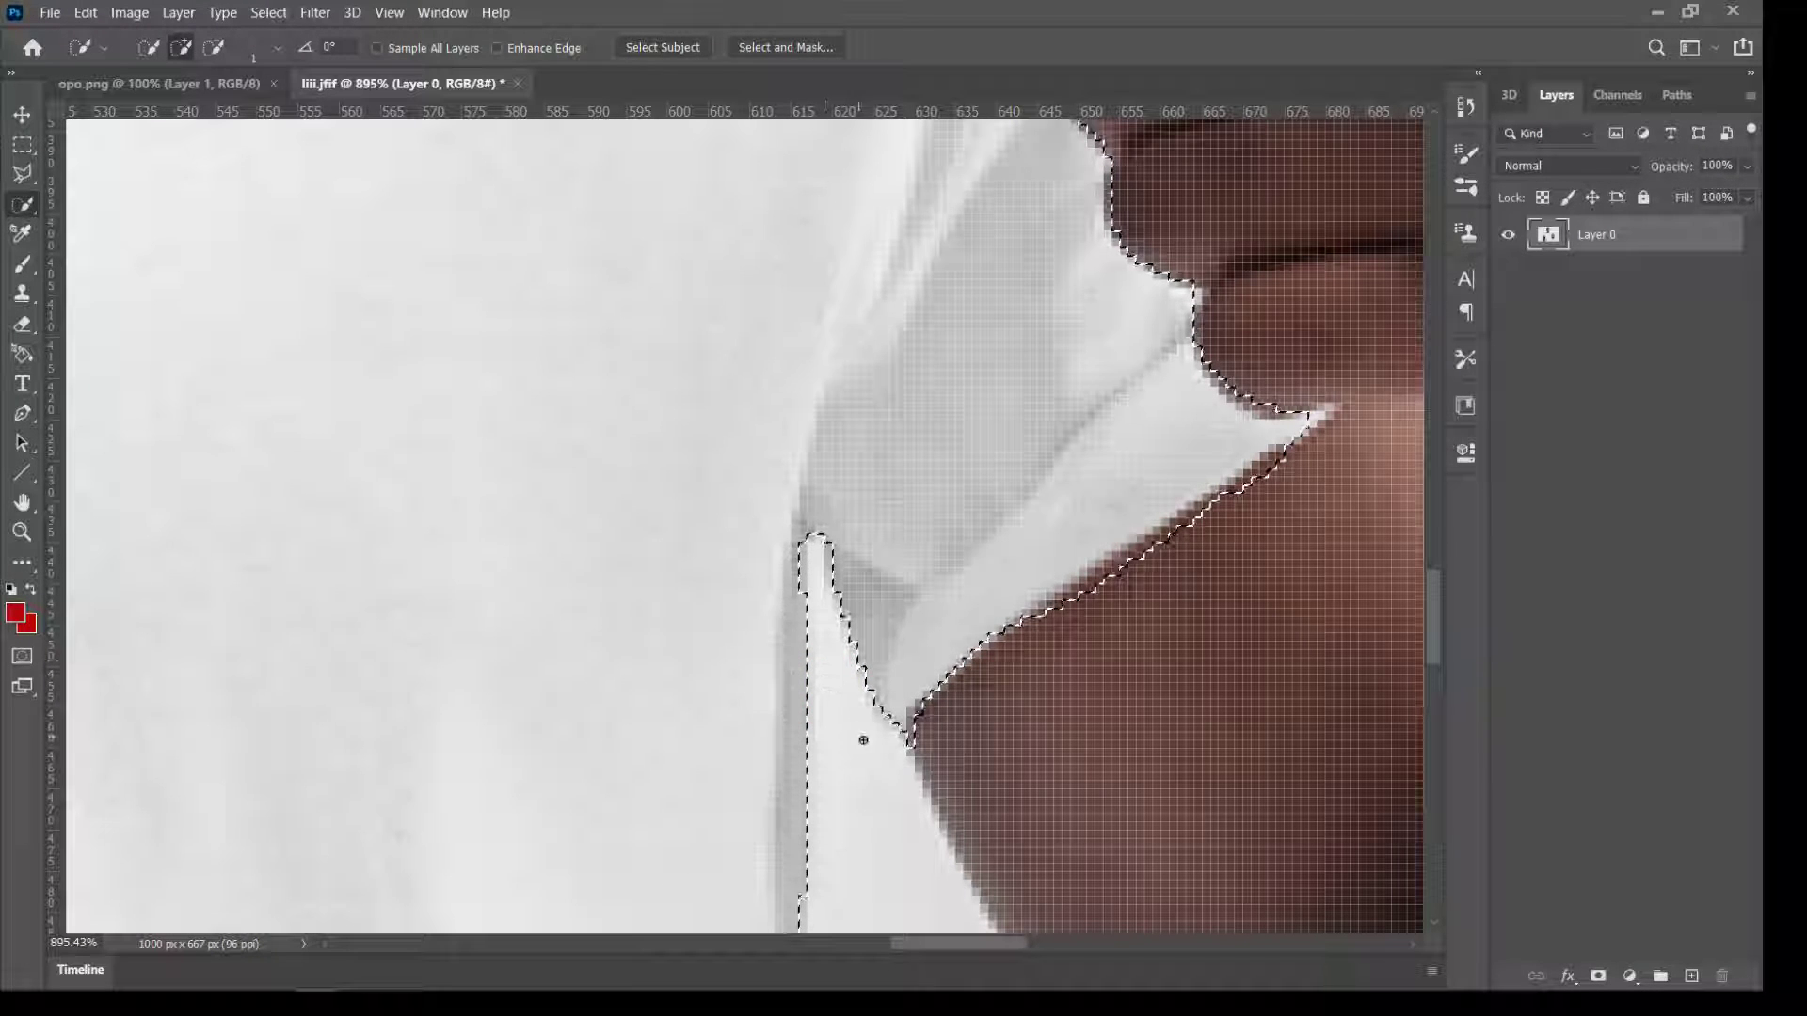
# Refine the selection at the lower tip of the pointing arm's cuff, subtracting spilled skin and re-adding the fabric corner
pyautogui.click(884, 702)
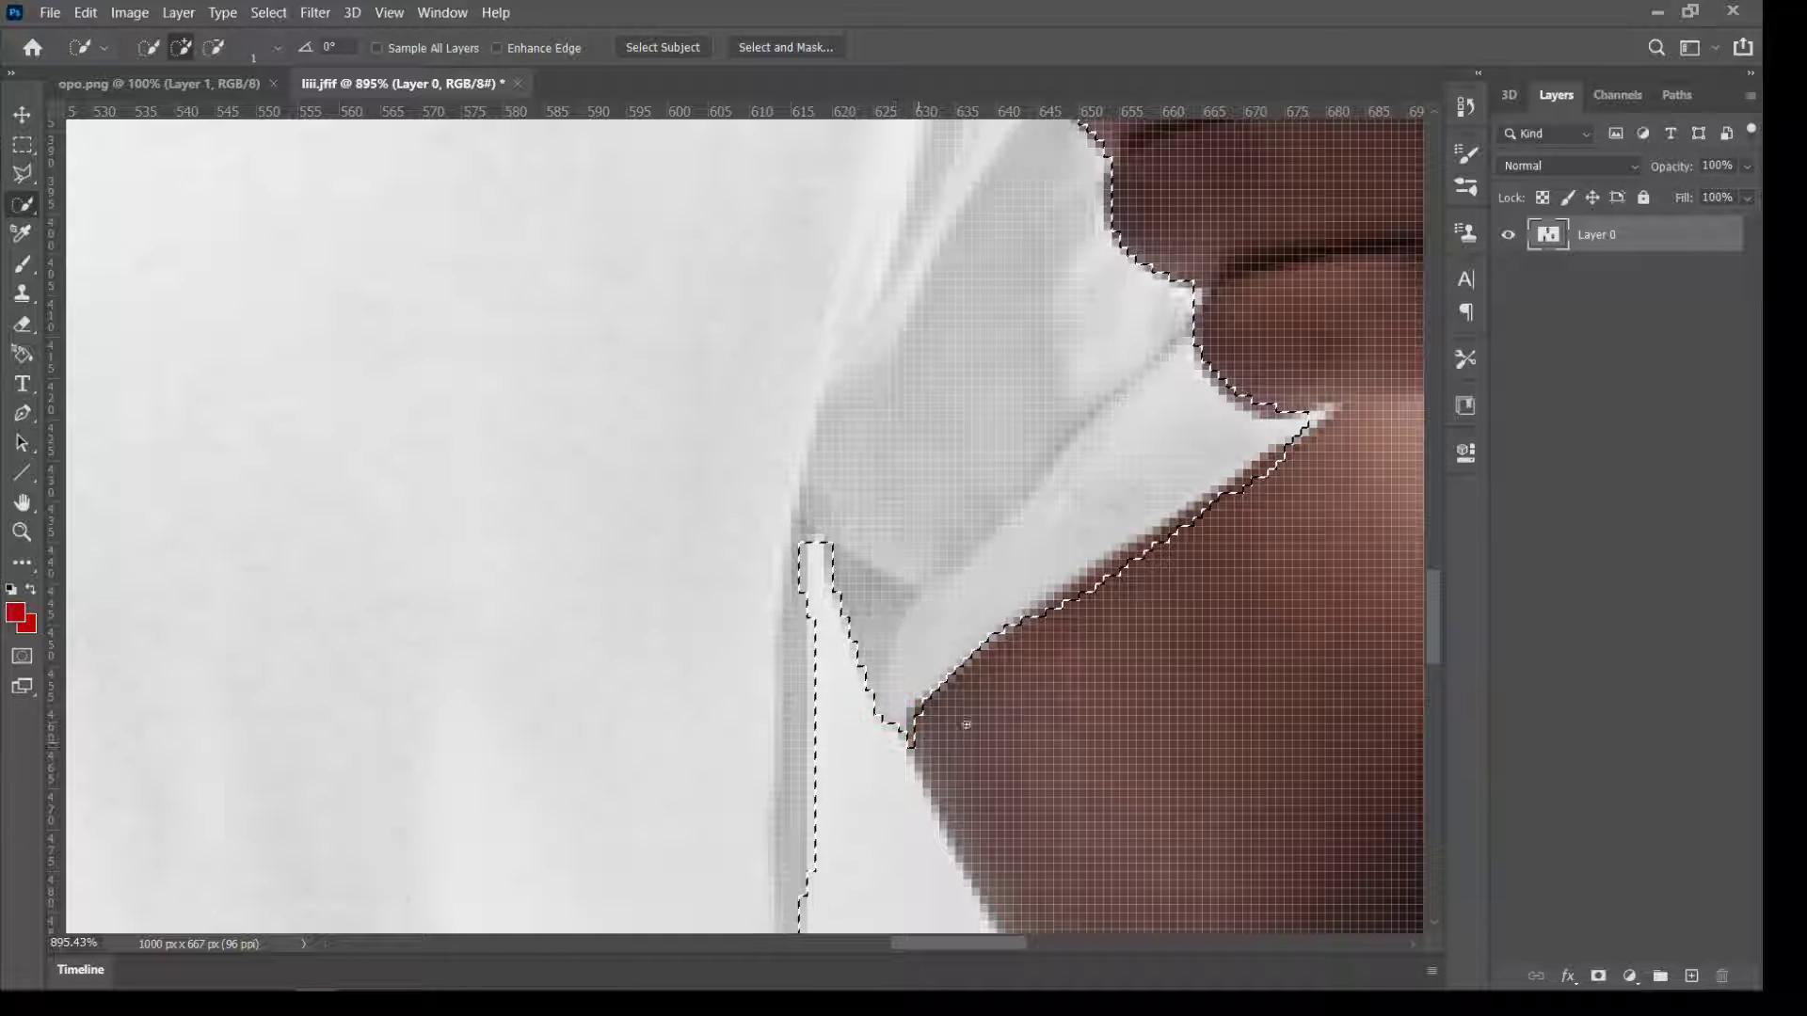
pyautogui.press('alt')
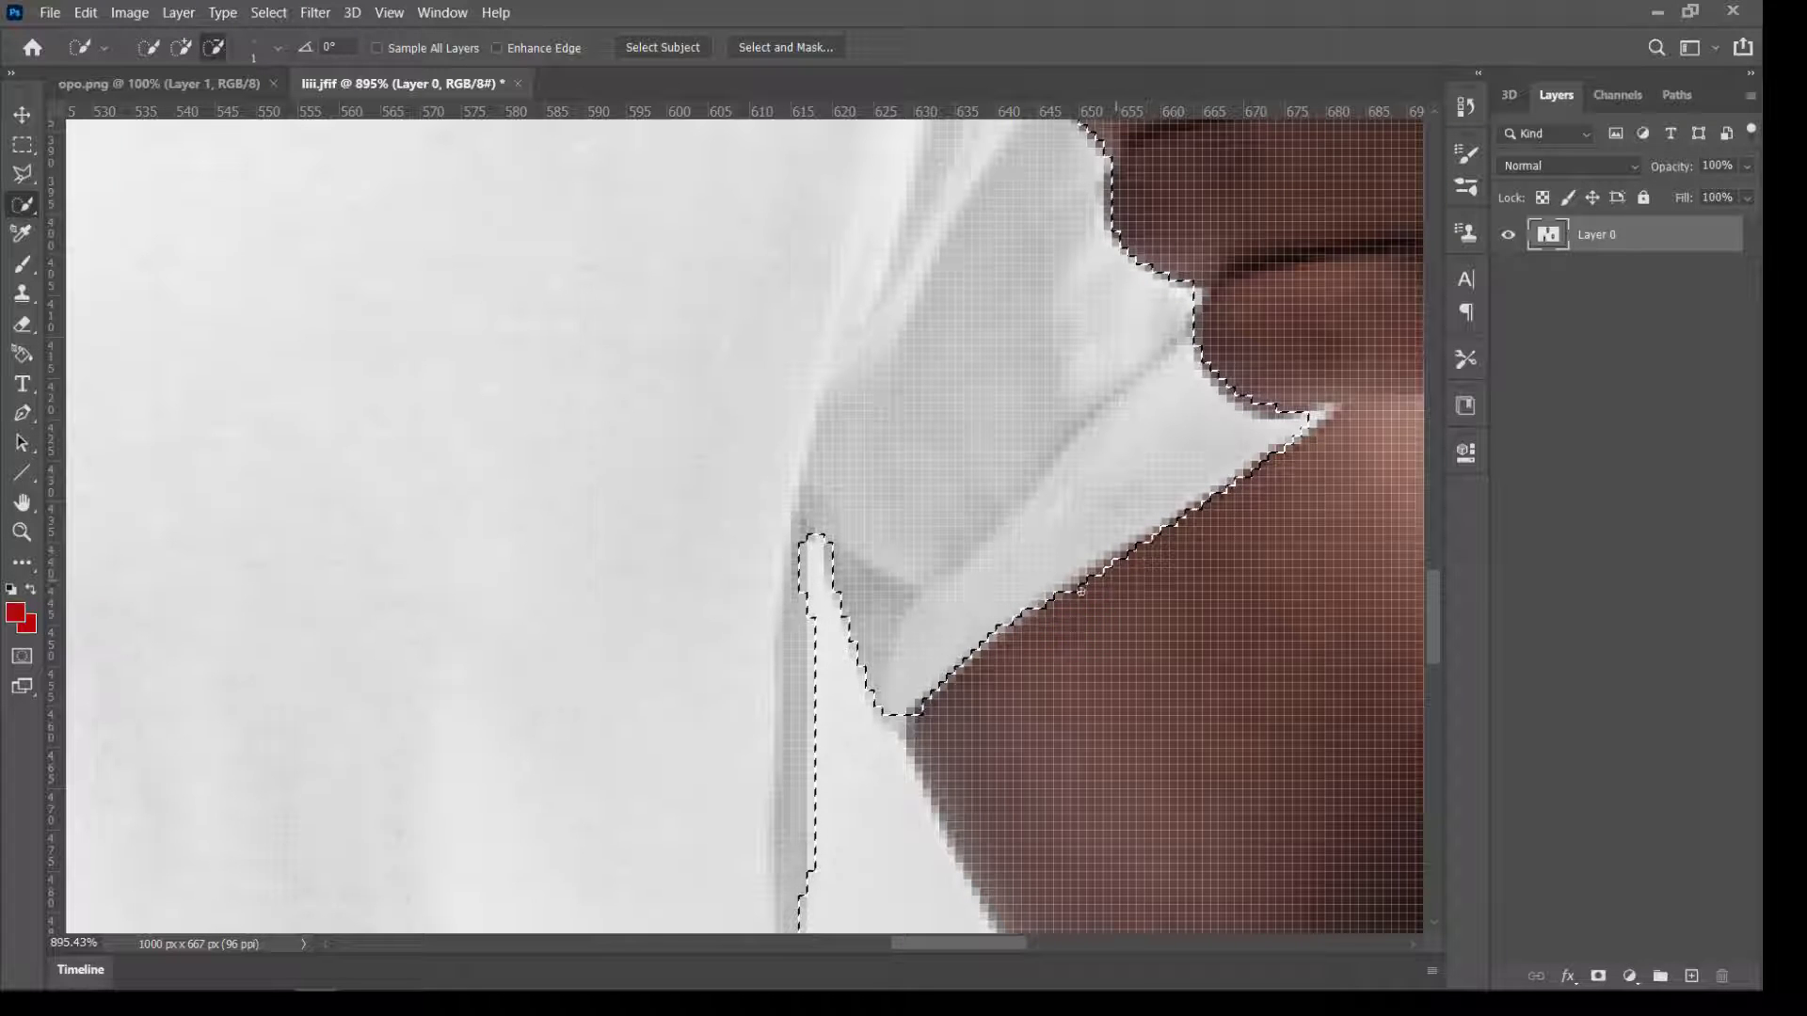
pyautogui.click(879, 709)
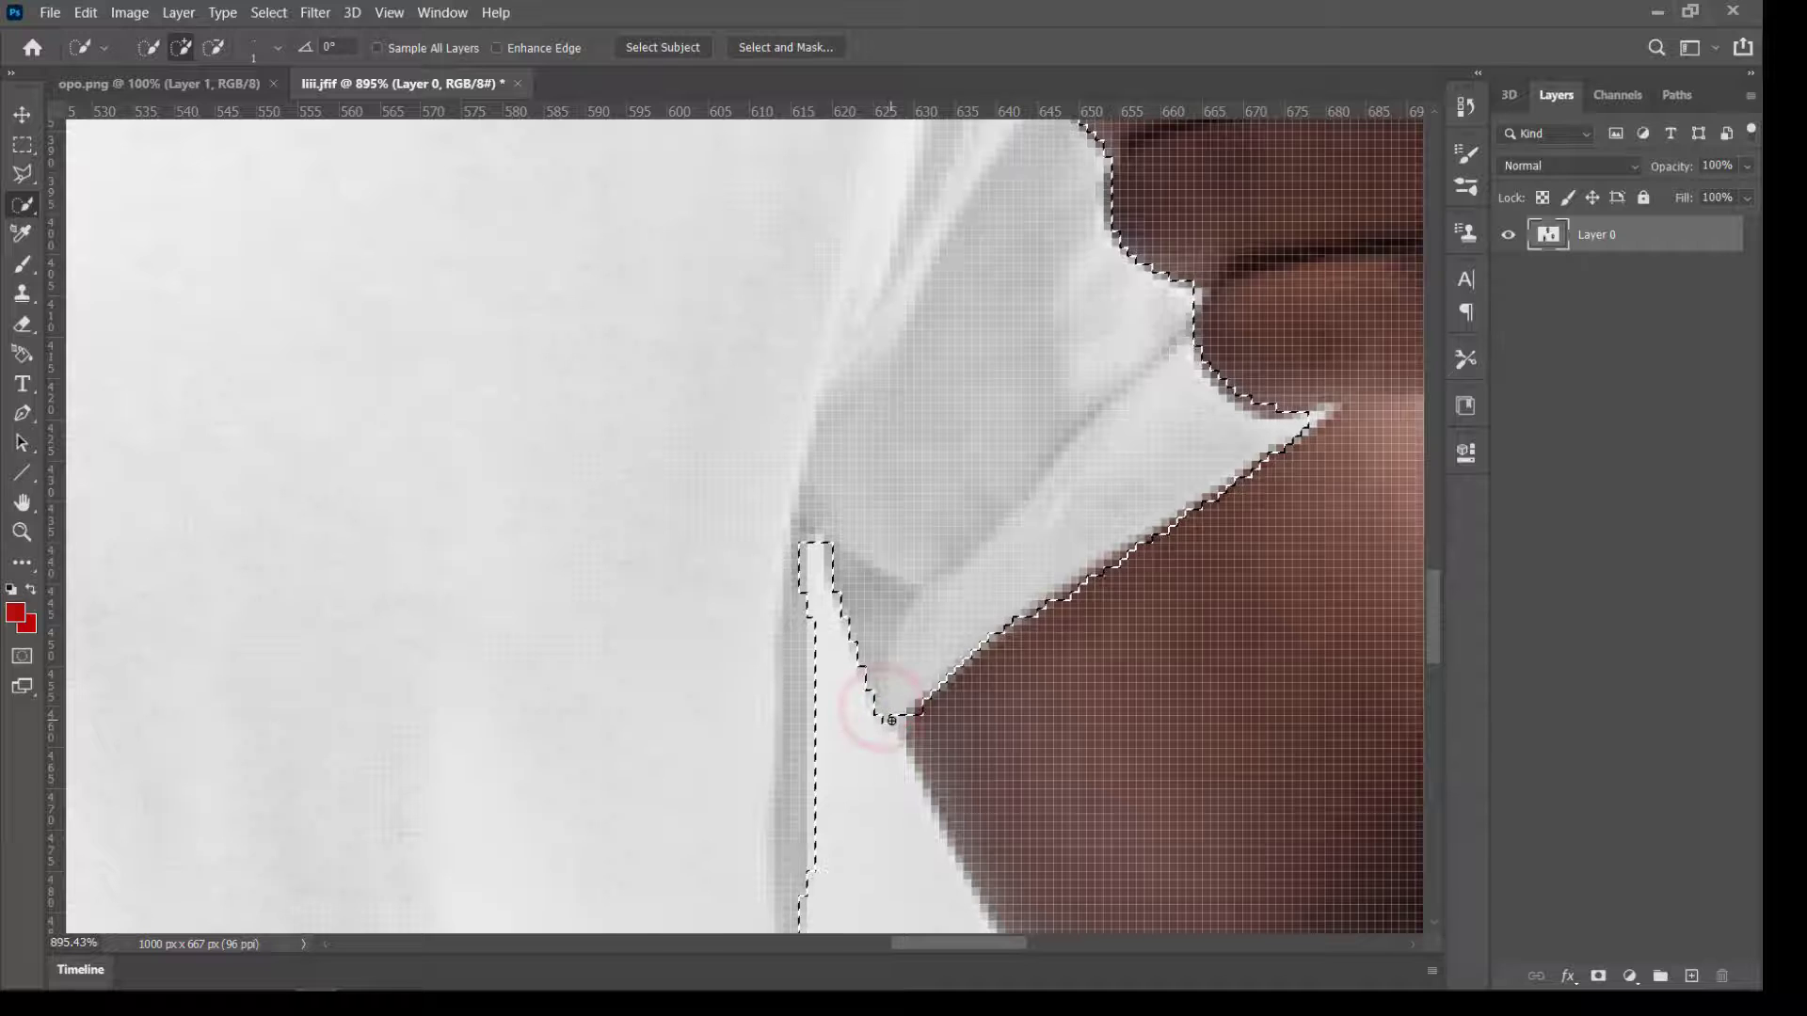
pyautogui.click(891, 721)
pyautogui.click(894, 722)
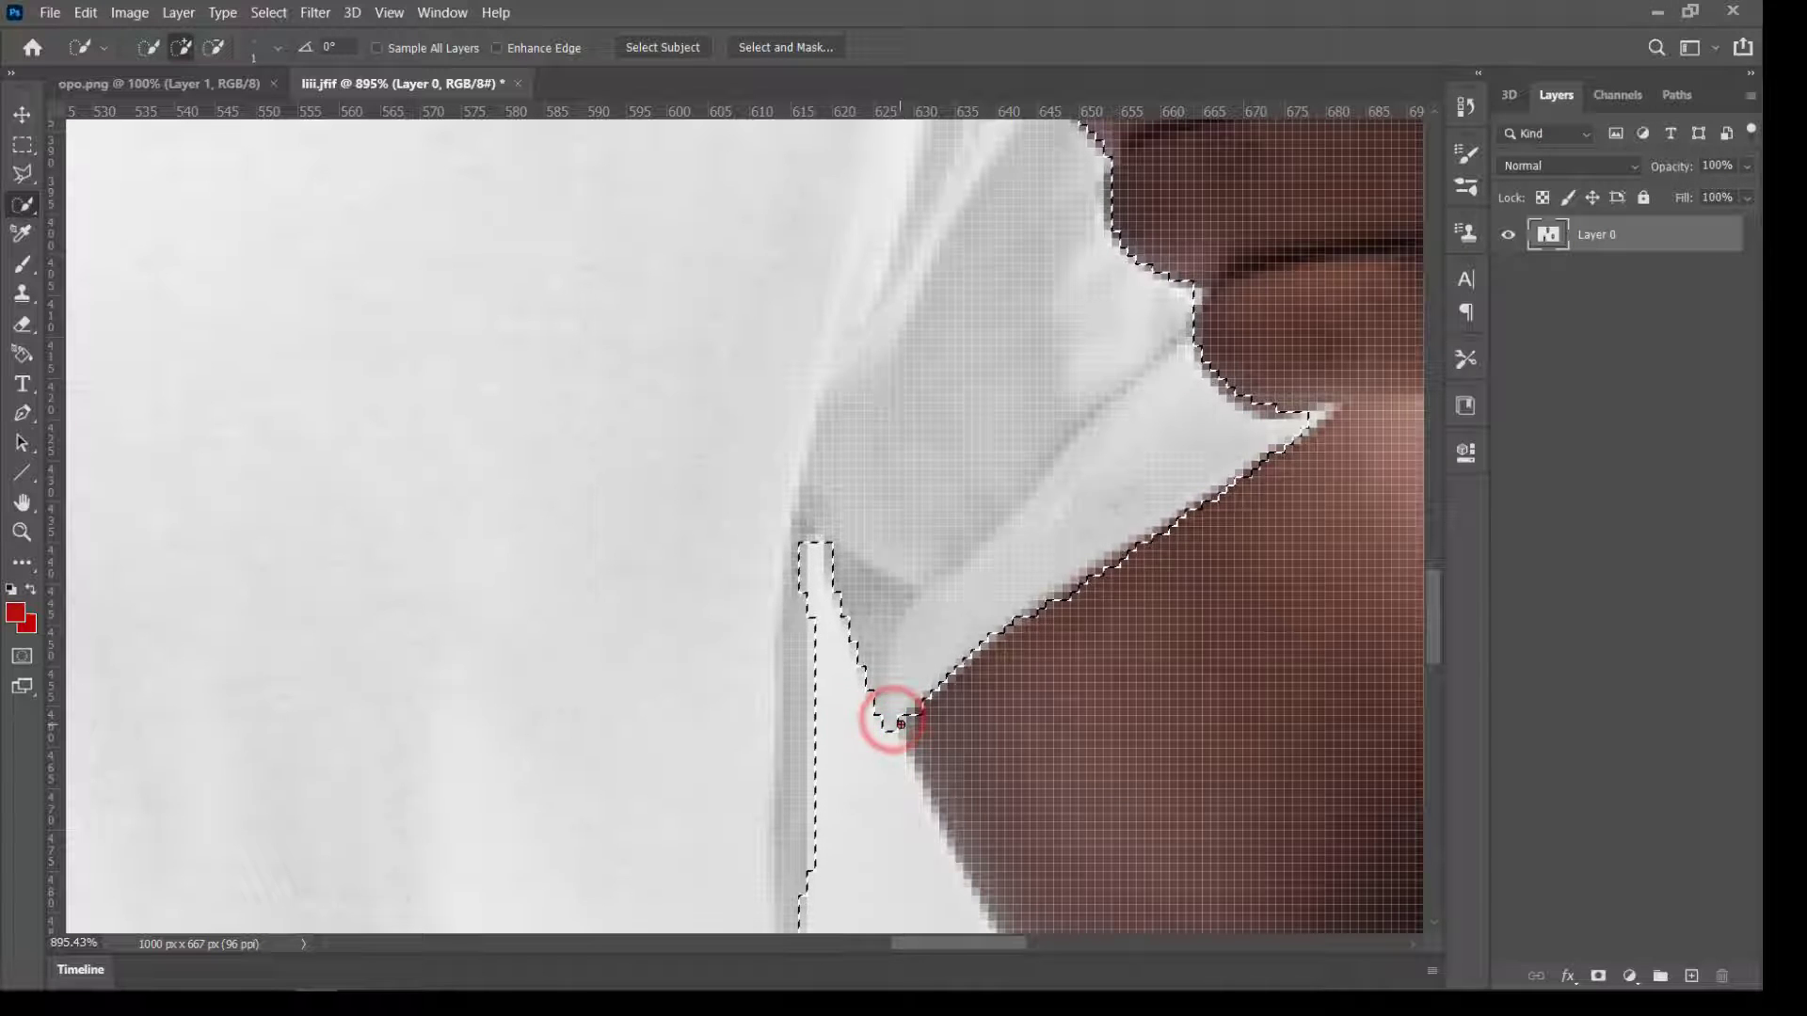
pyautogui.click(899, 725)
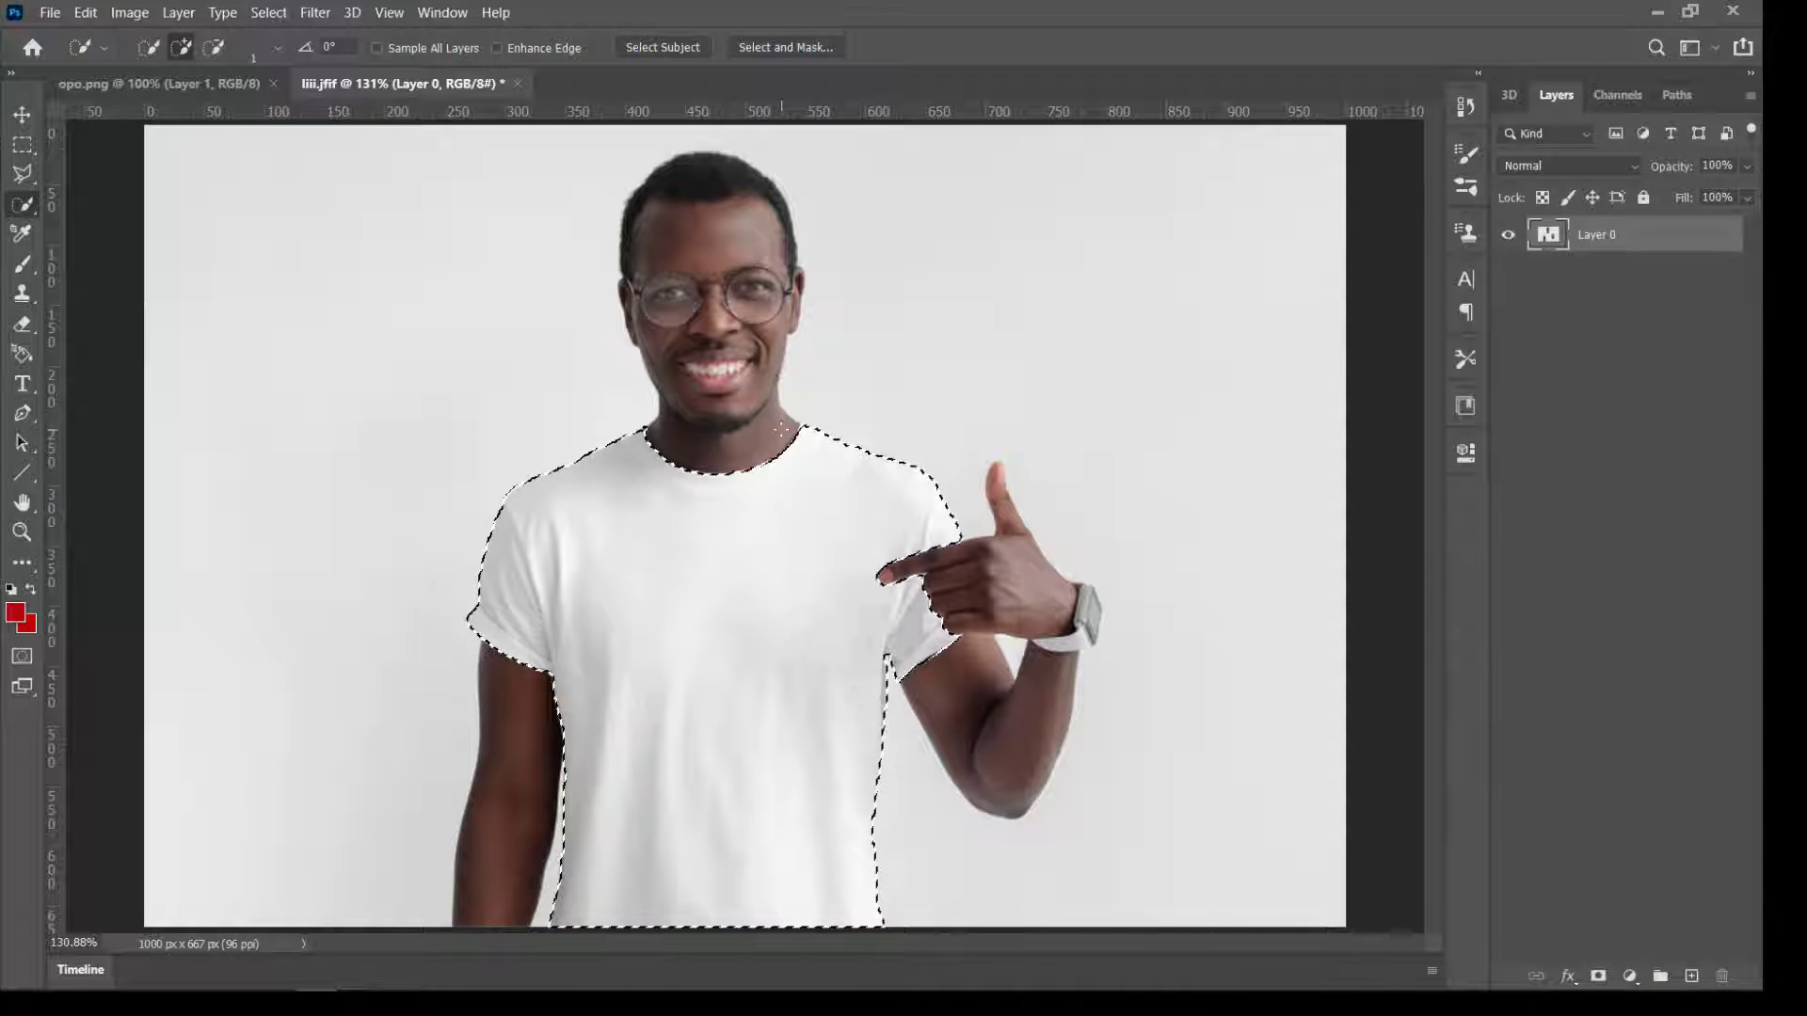
# Extend the selection over the collar corner where neck meets shoulder on the pointing arm's side, including the adjacent shoulder and collar edges
pyautogui.scroll(10, 783, 428)
pyautogui.scroll(5, 766, 461)
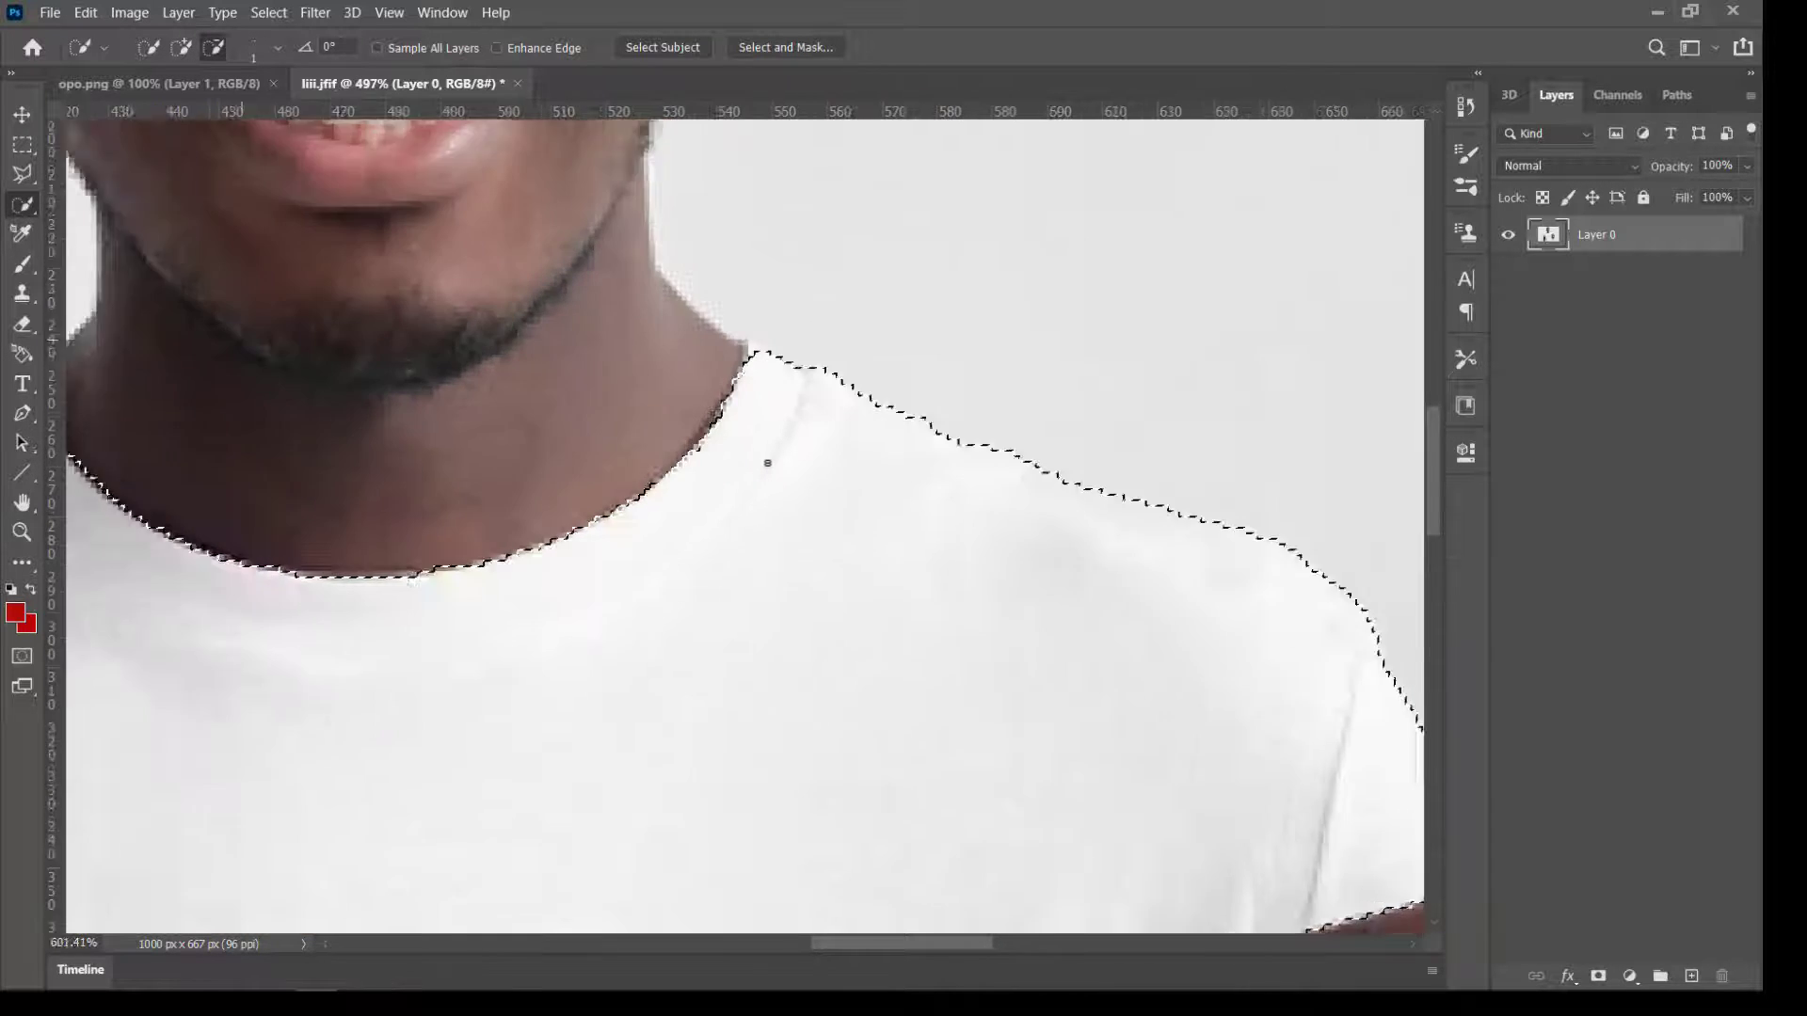
pyautogui.scroll(2, 767, 367)
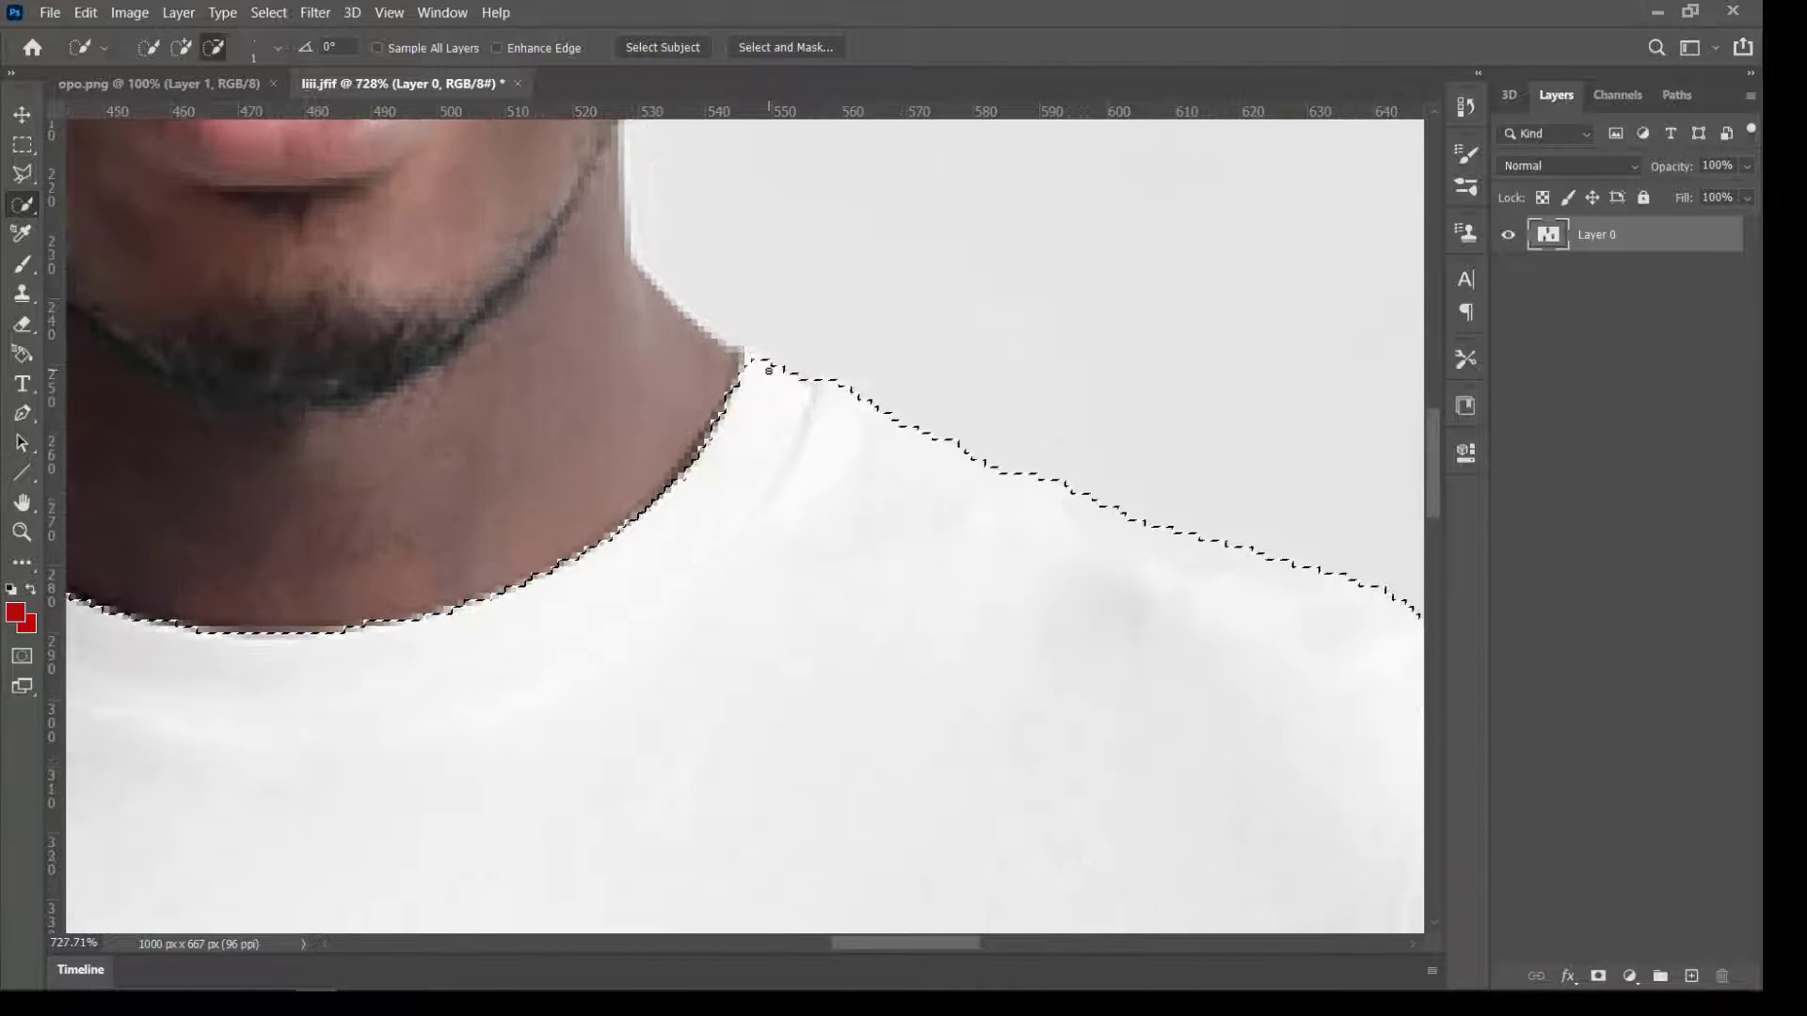
pyautogui.click(756, 357)
pyautogui.moveTo(756, 357); pyautogui.dragTo(879, 416)
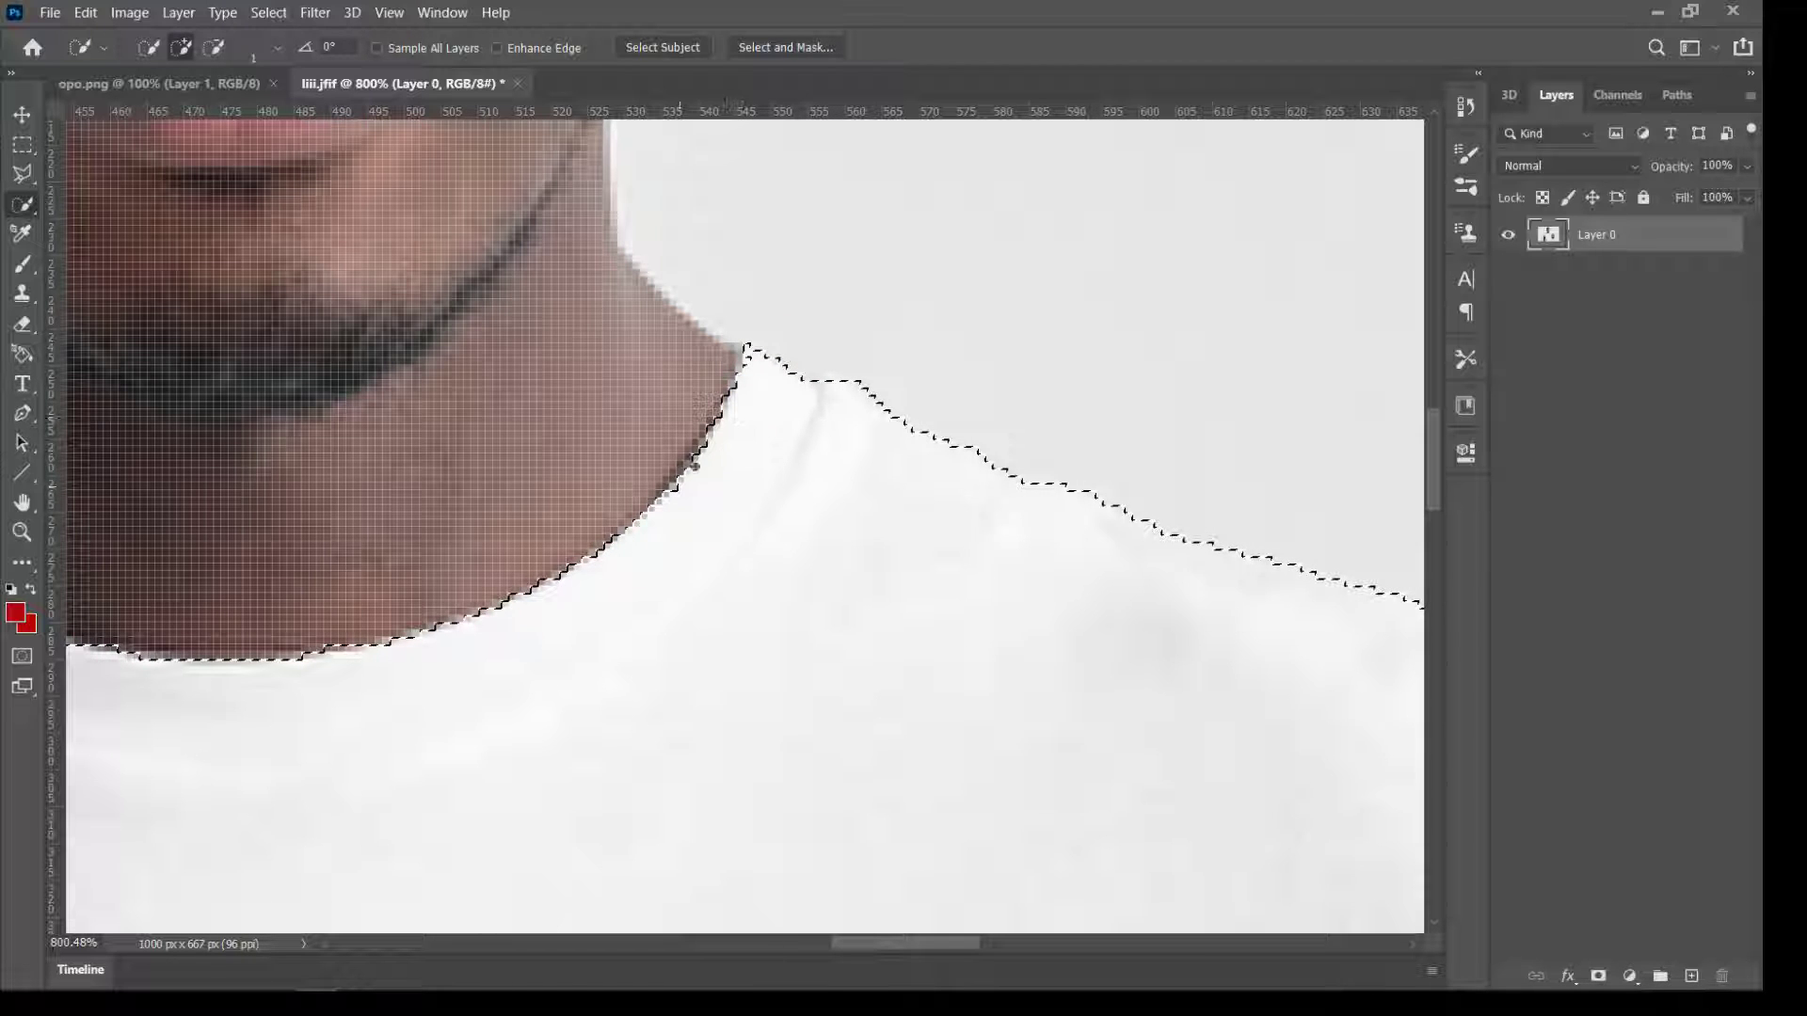
pyautogui.click(727, 420)
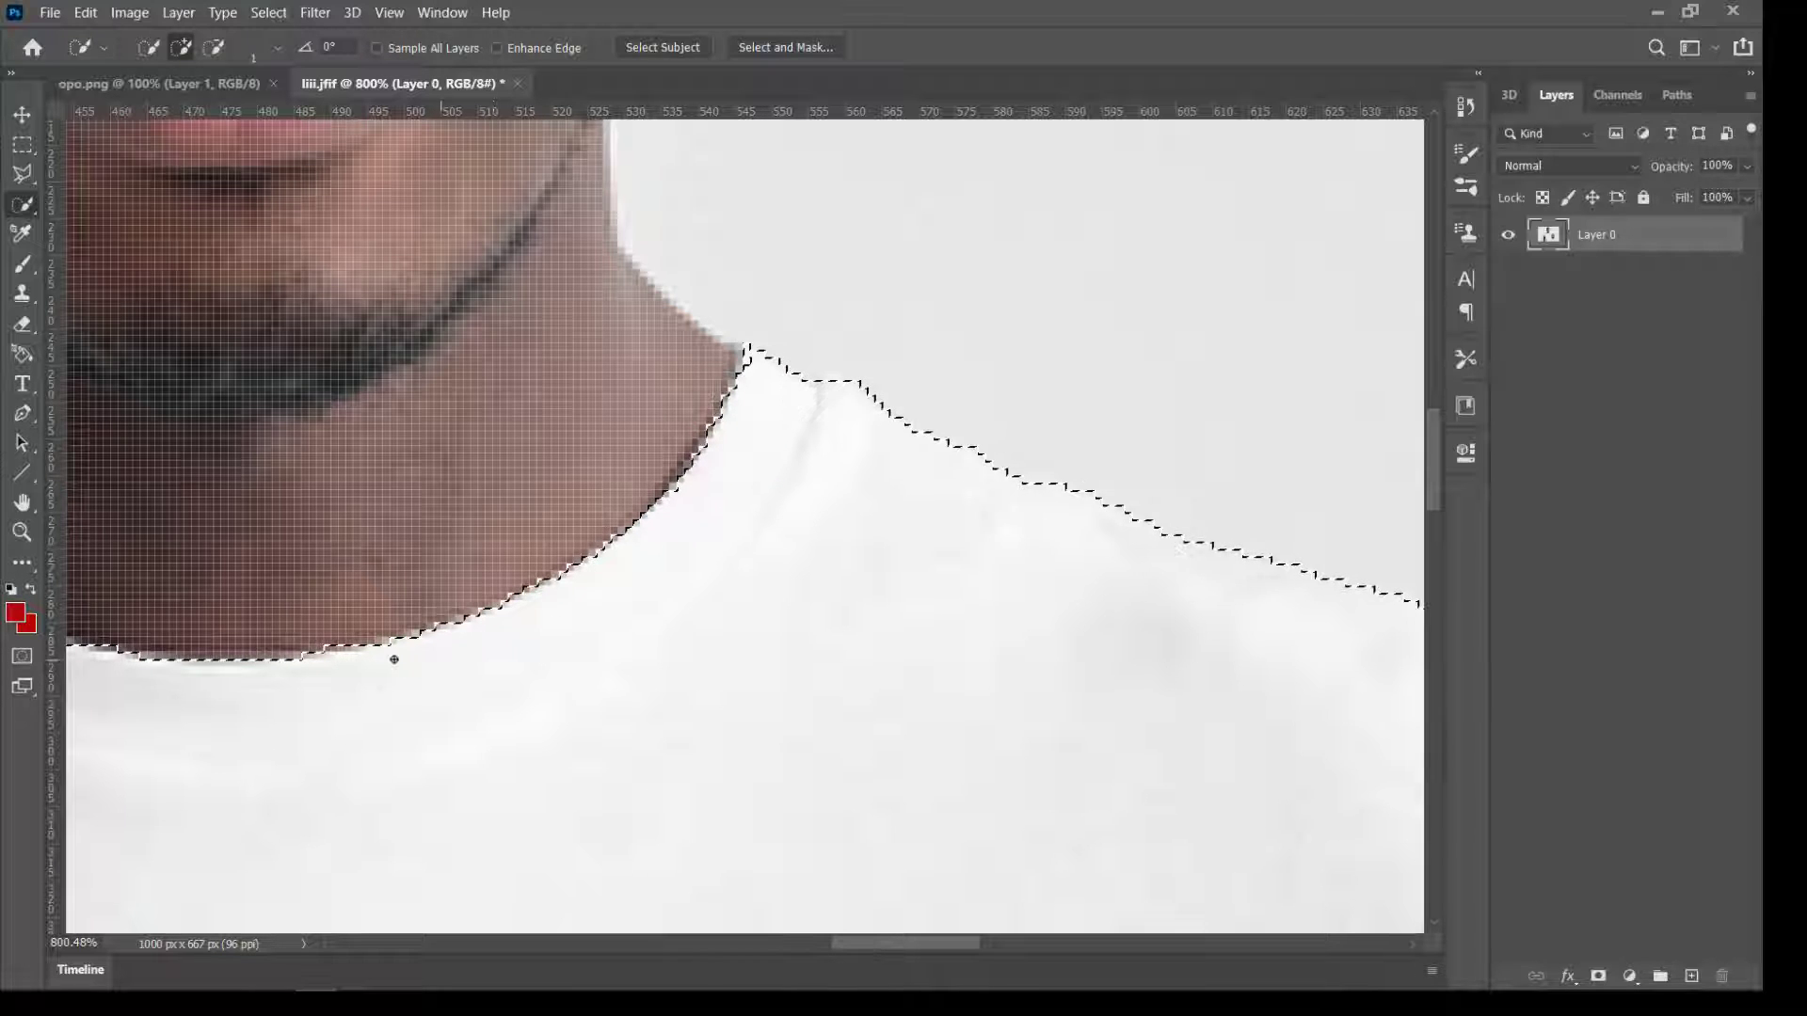
# Extend the selection up to the collar's edge along the lowest, central part of the neckline
pyautogui.scroll(-4, 619, 588)
pyautogui.scroll(6, 217, 596)
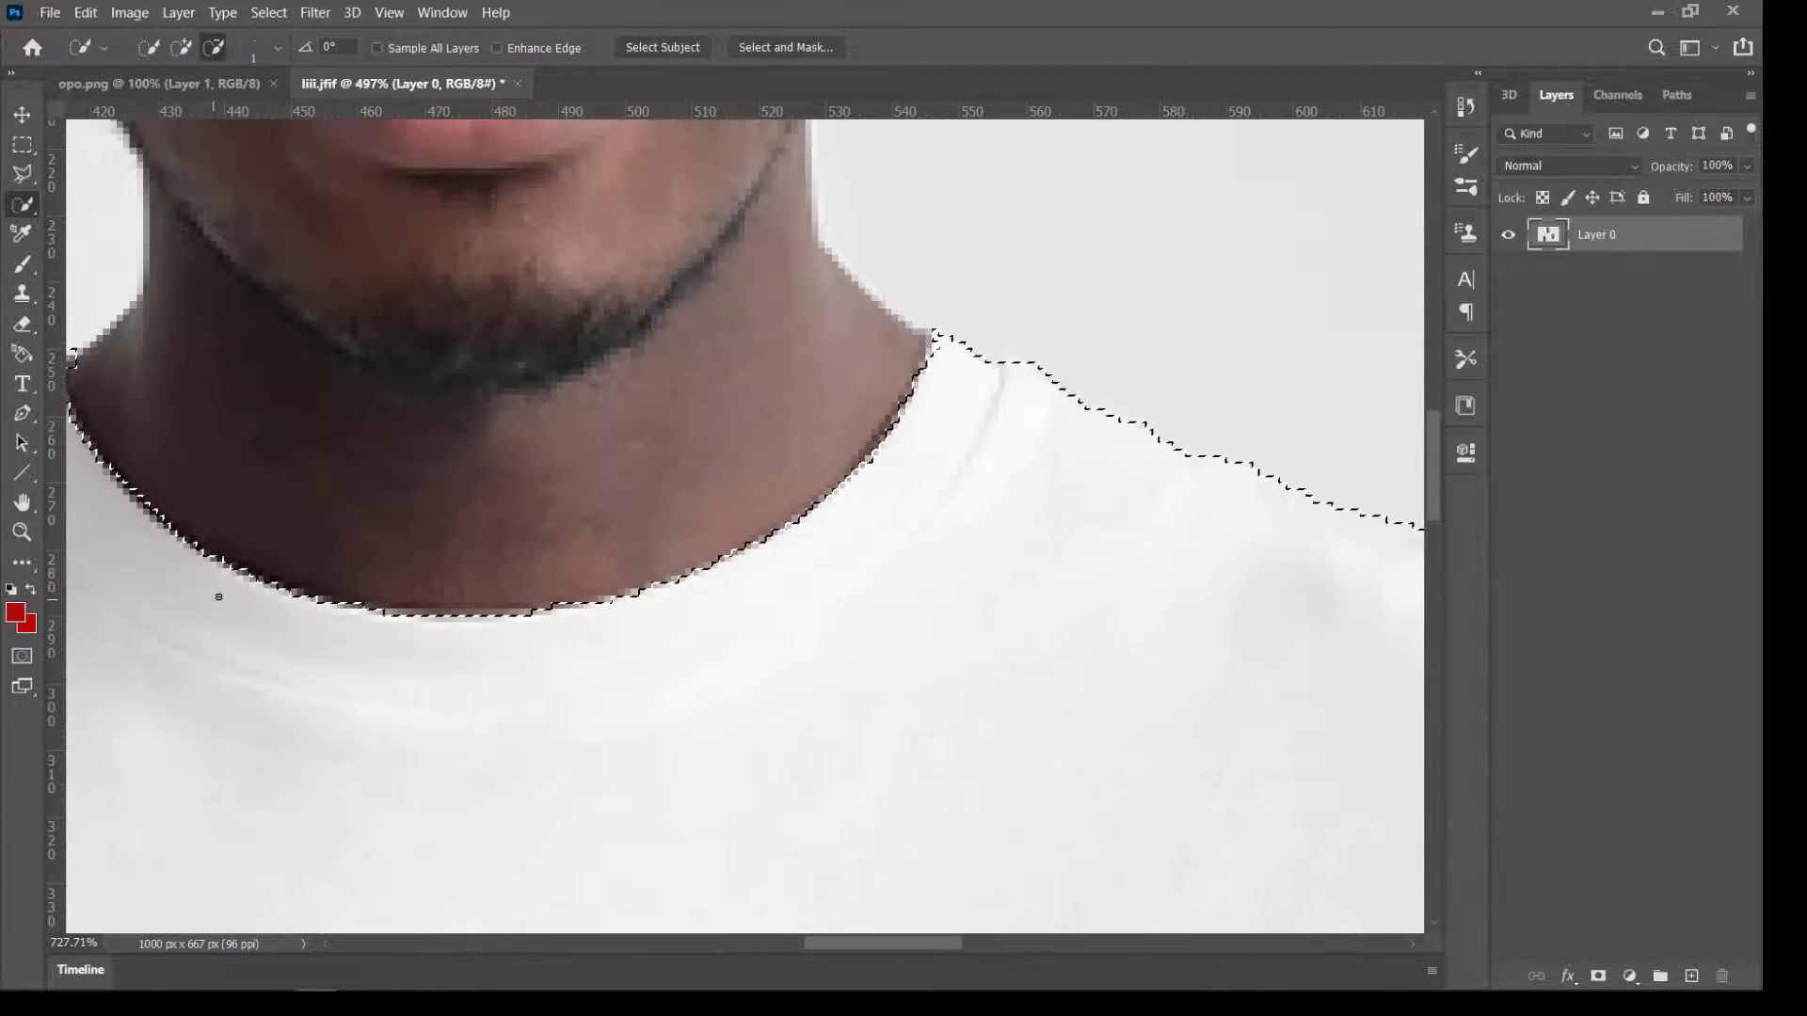
pyautogui.click(532, 638)
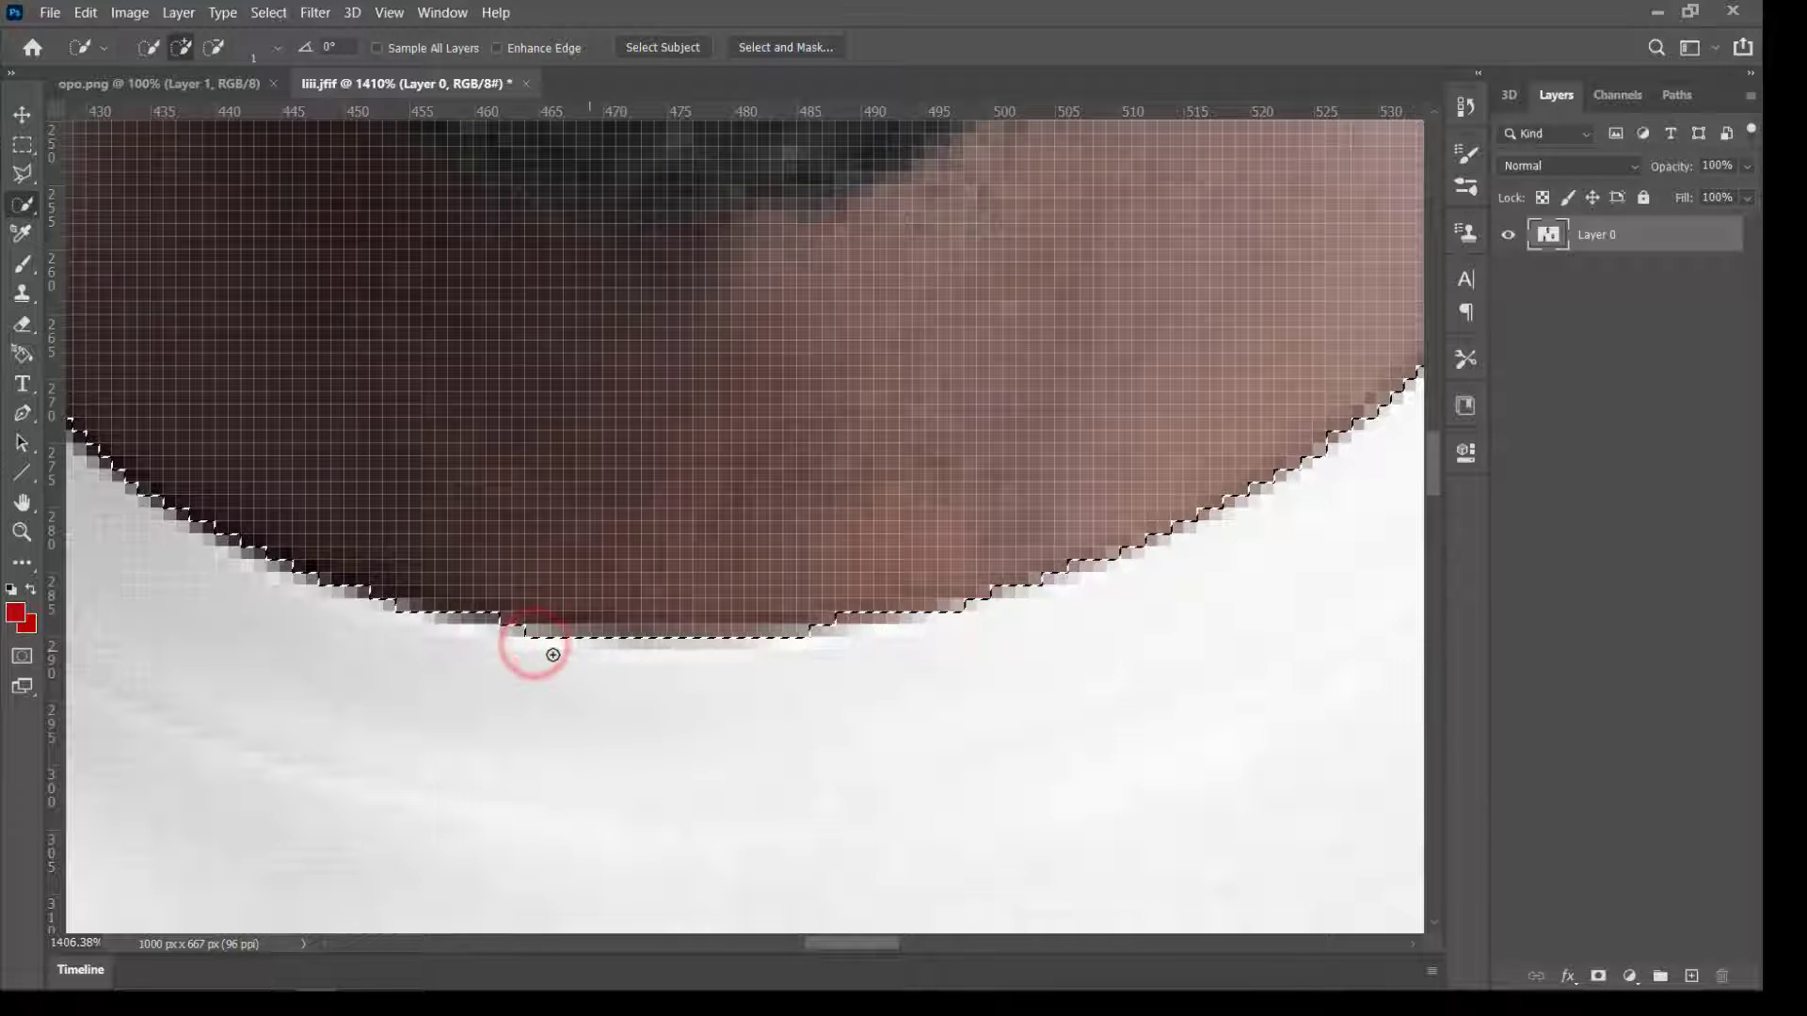
pyautogui.click(579, 636)
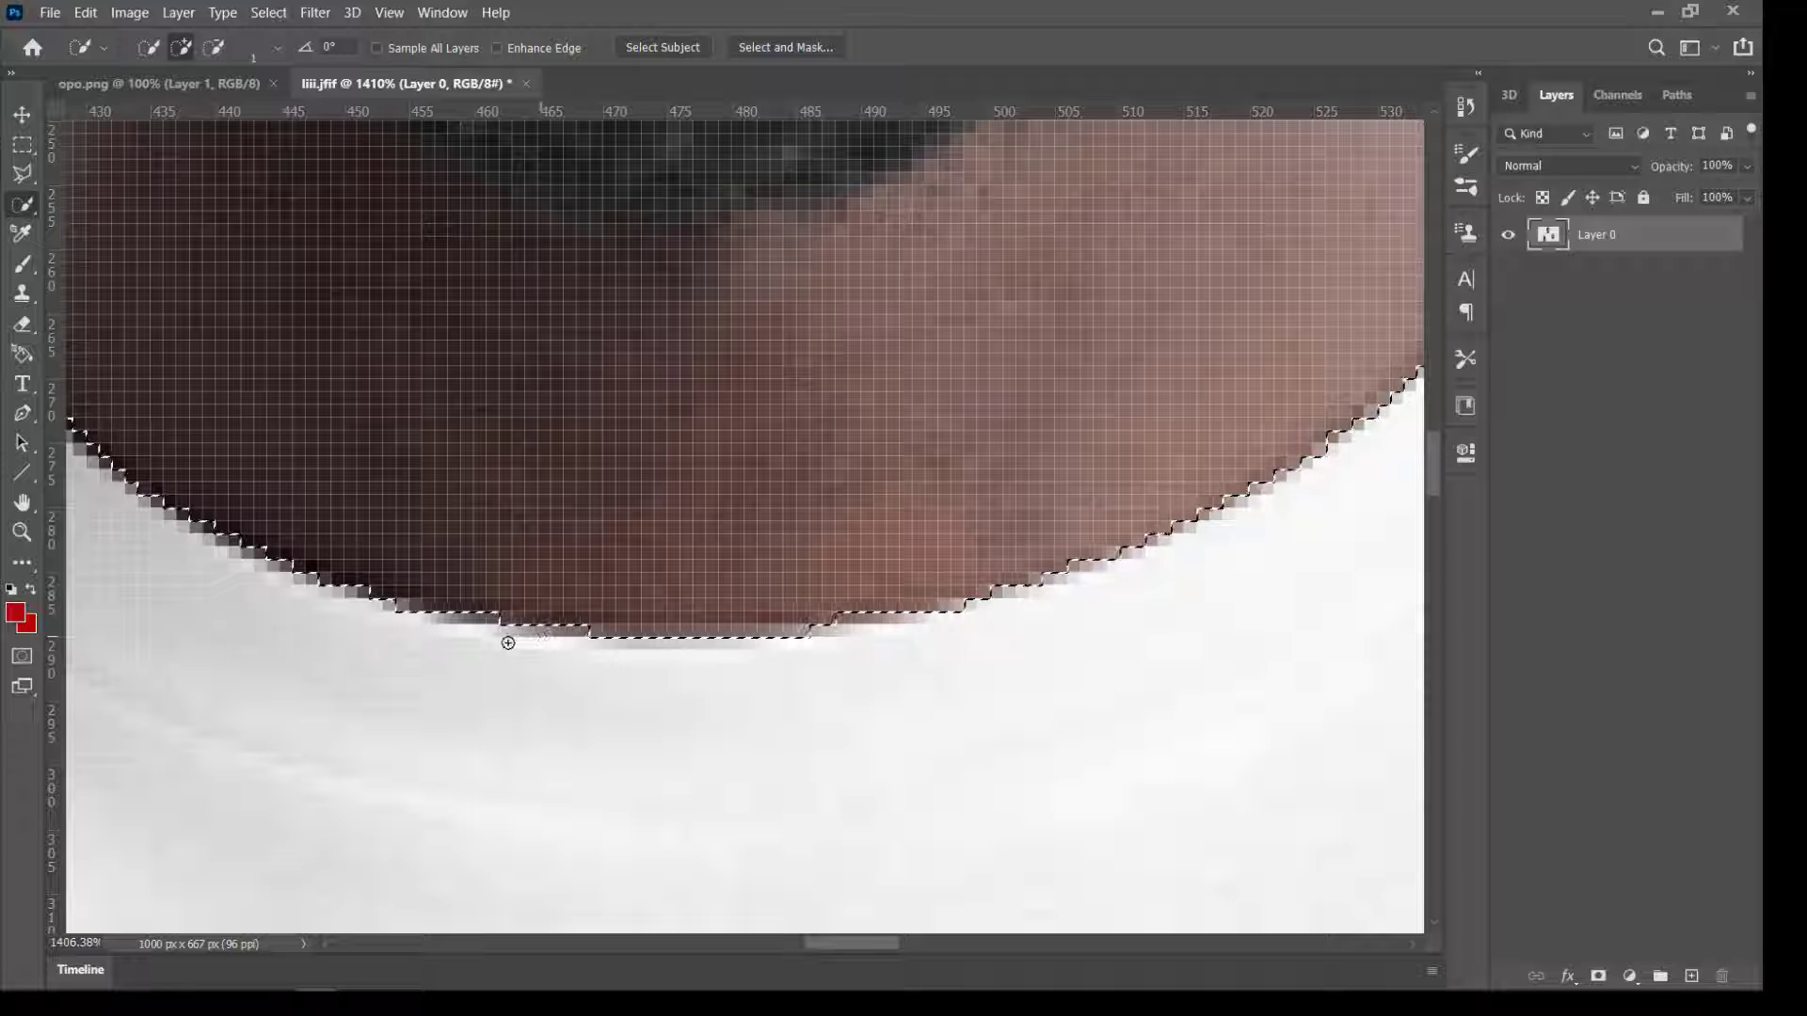
pyautogui.moveTo(582, 633)
pyautogui.mouseDown()
pyautogui.moveTo(813, 637)
pyautogui.moveTo(732, 648)
pyautogui.moveTo(715, 648)
pyautogui.moveTo(902, 626)
pyautogui.mouseUp()
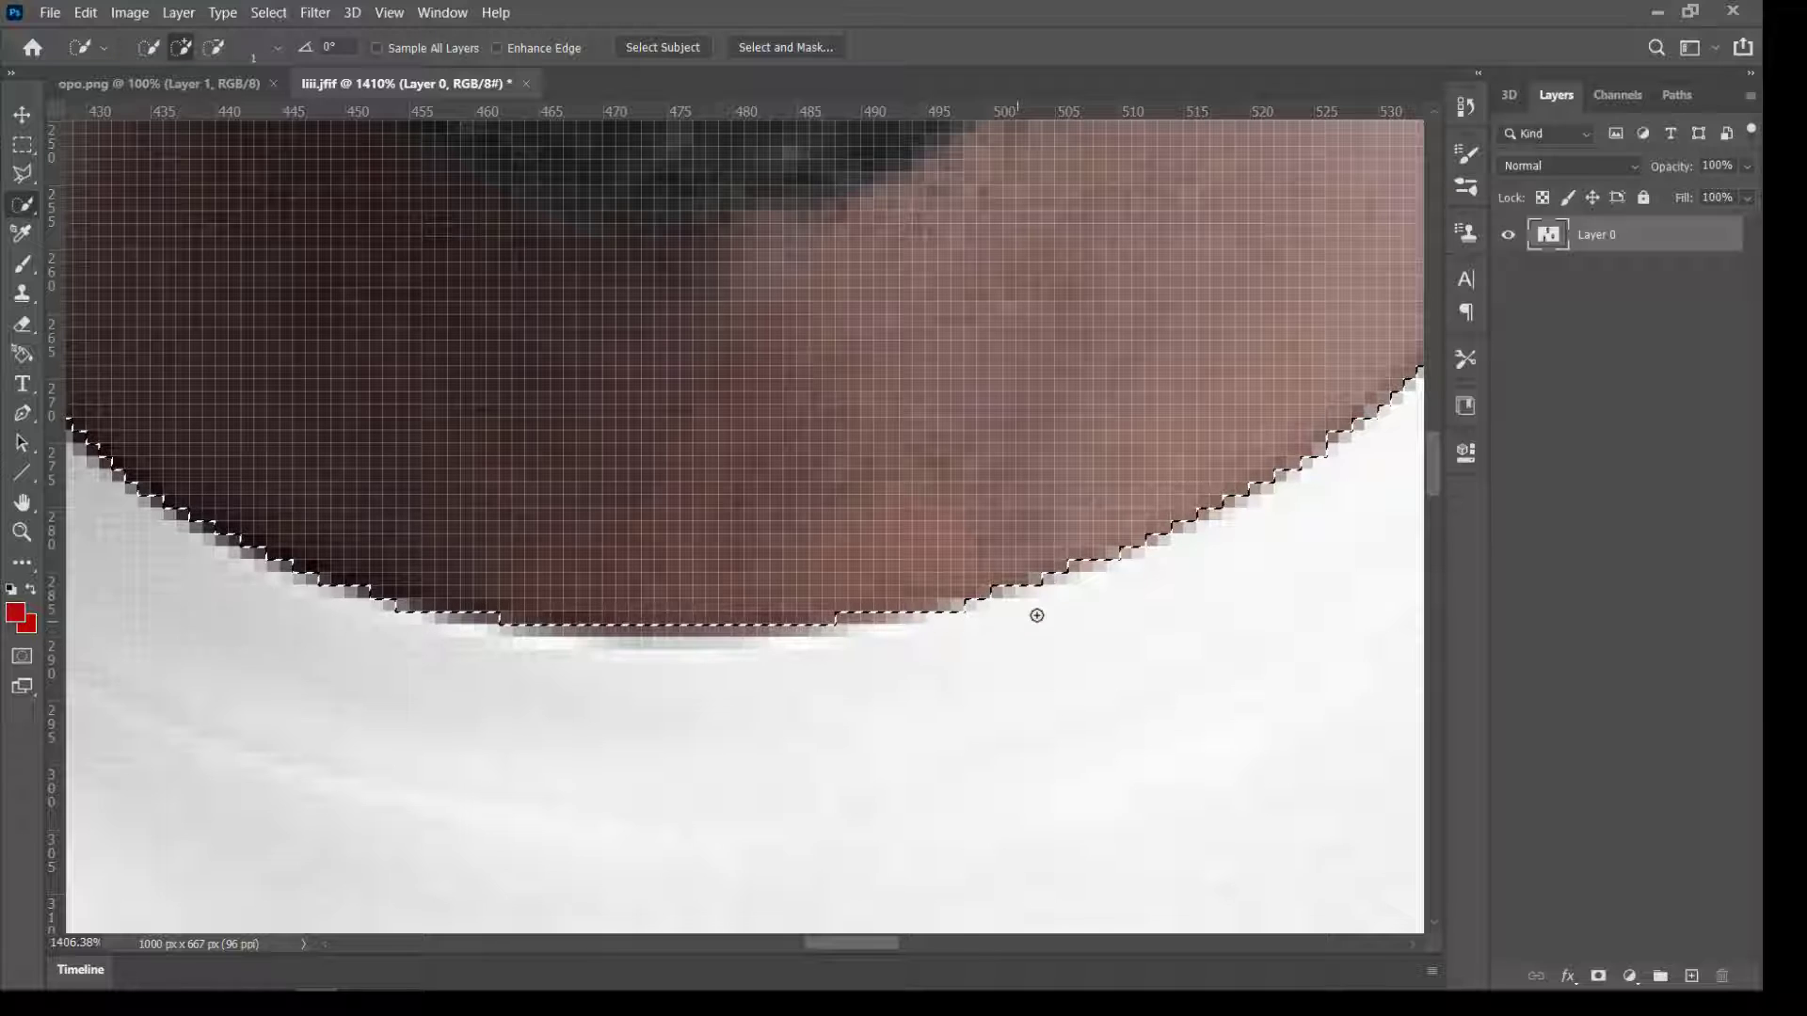
# Refine the neckline on the hanging arm's side, adding the collar edge and subtracting the spilled neck skin
pyautogui.scroll(-5, 710, 584)
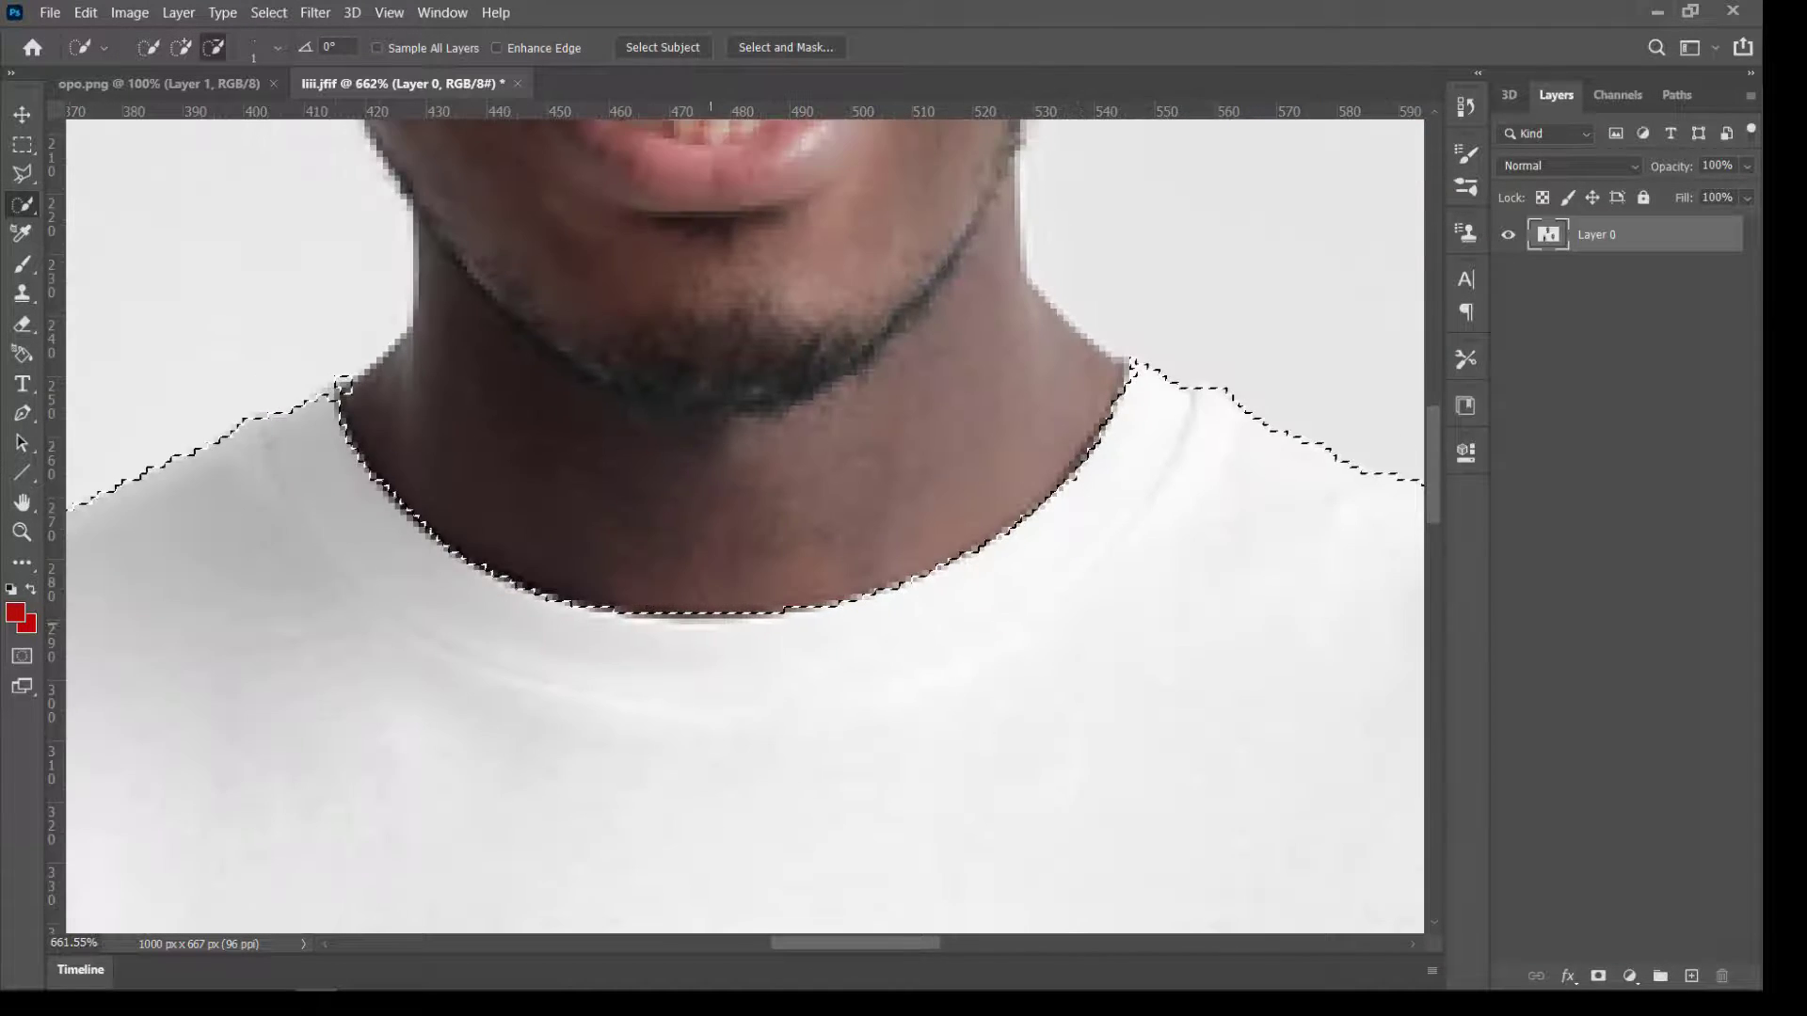
pyautogui.scroll(5, 405, 517)
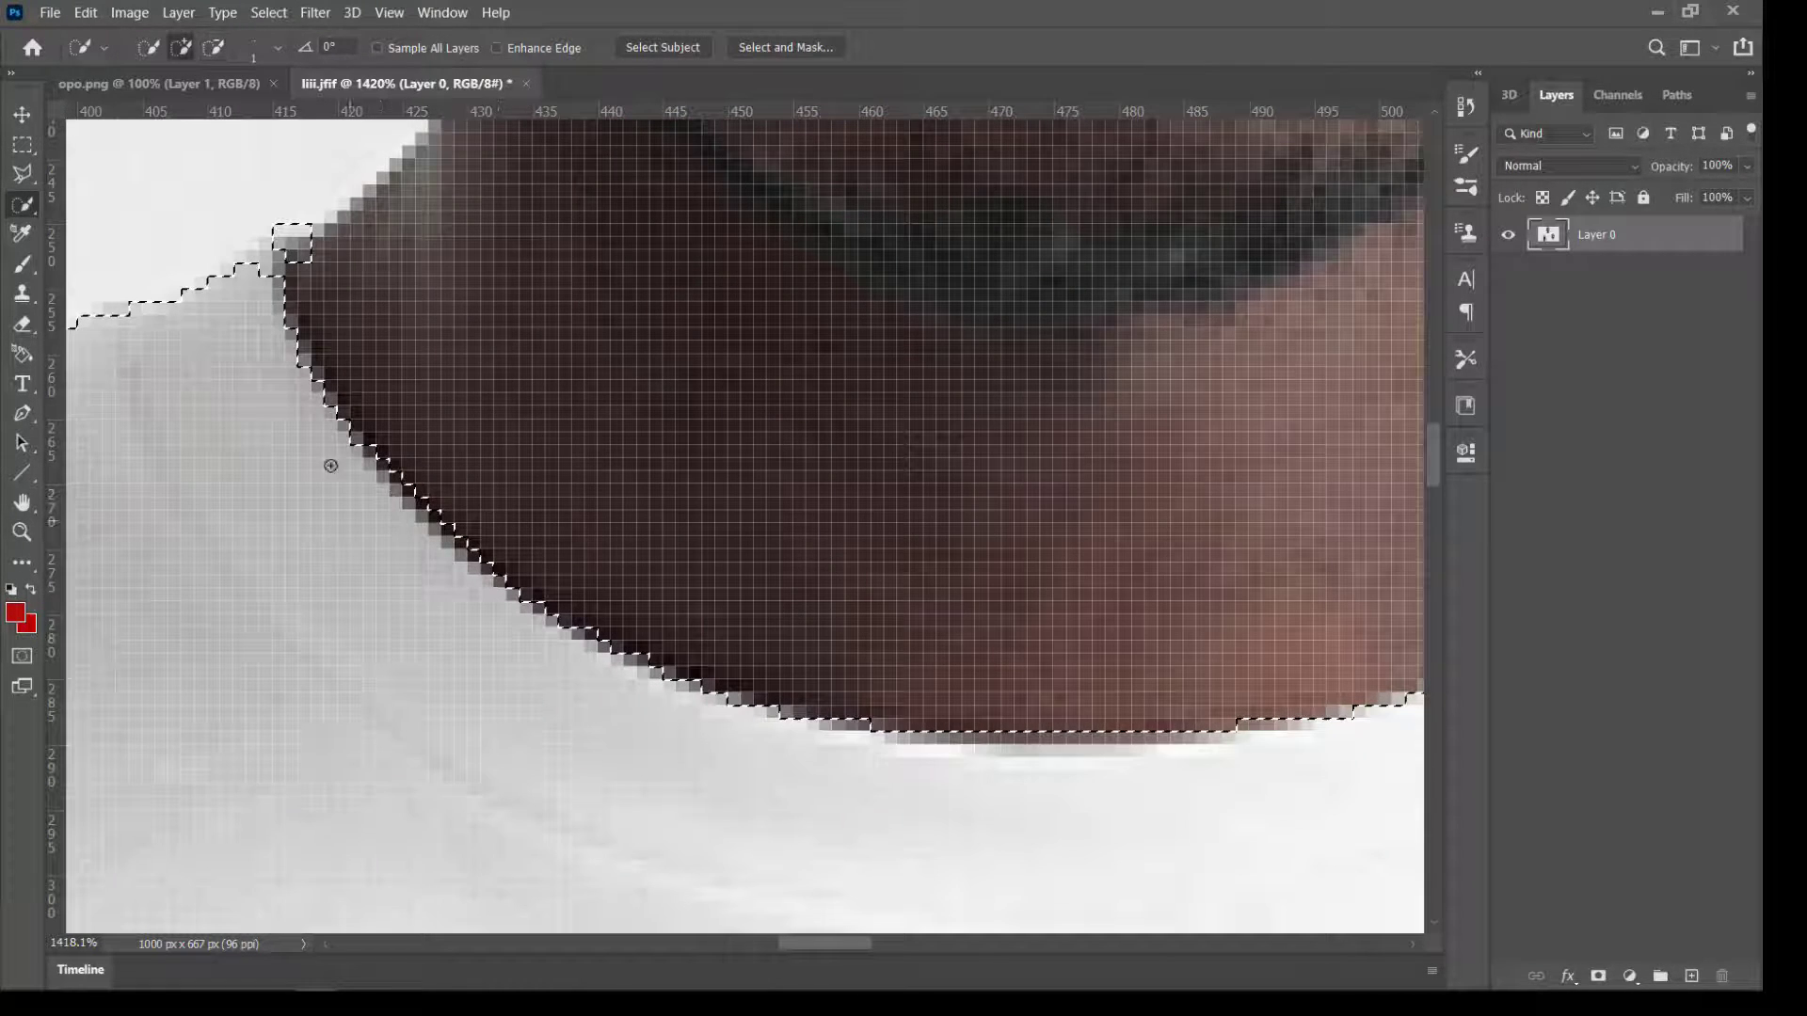
pyautogui.click(364, 462)
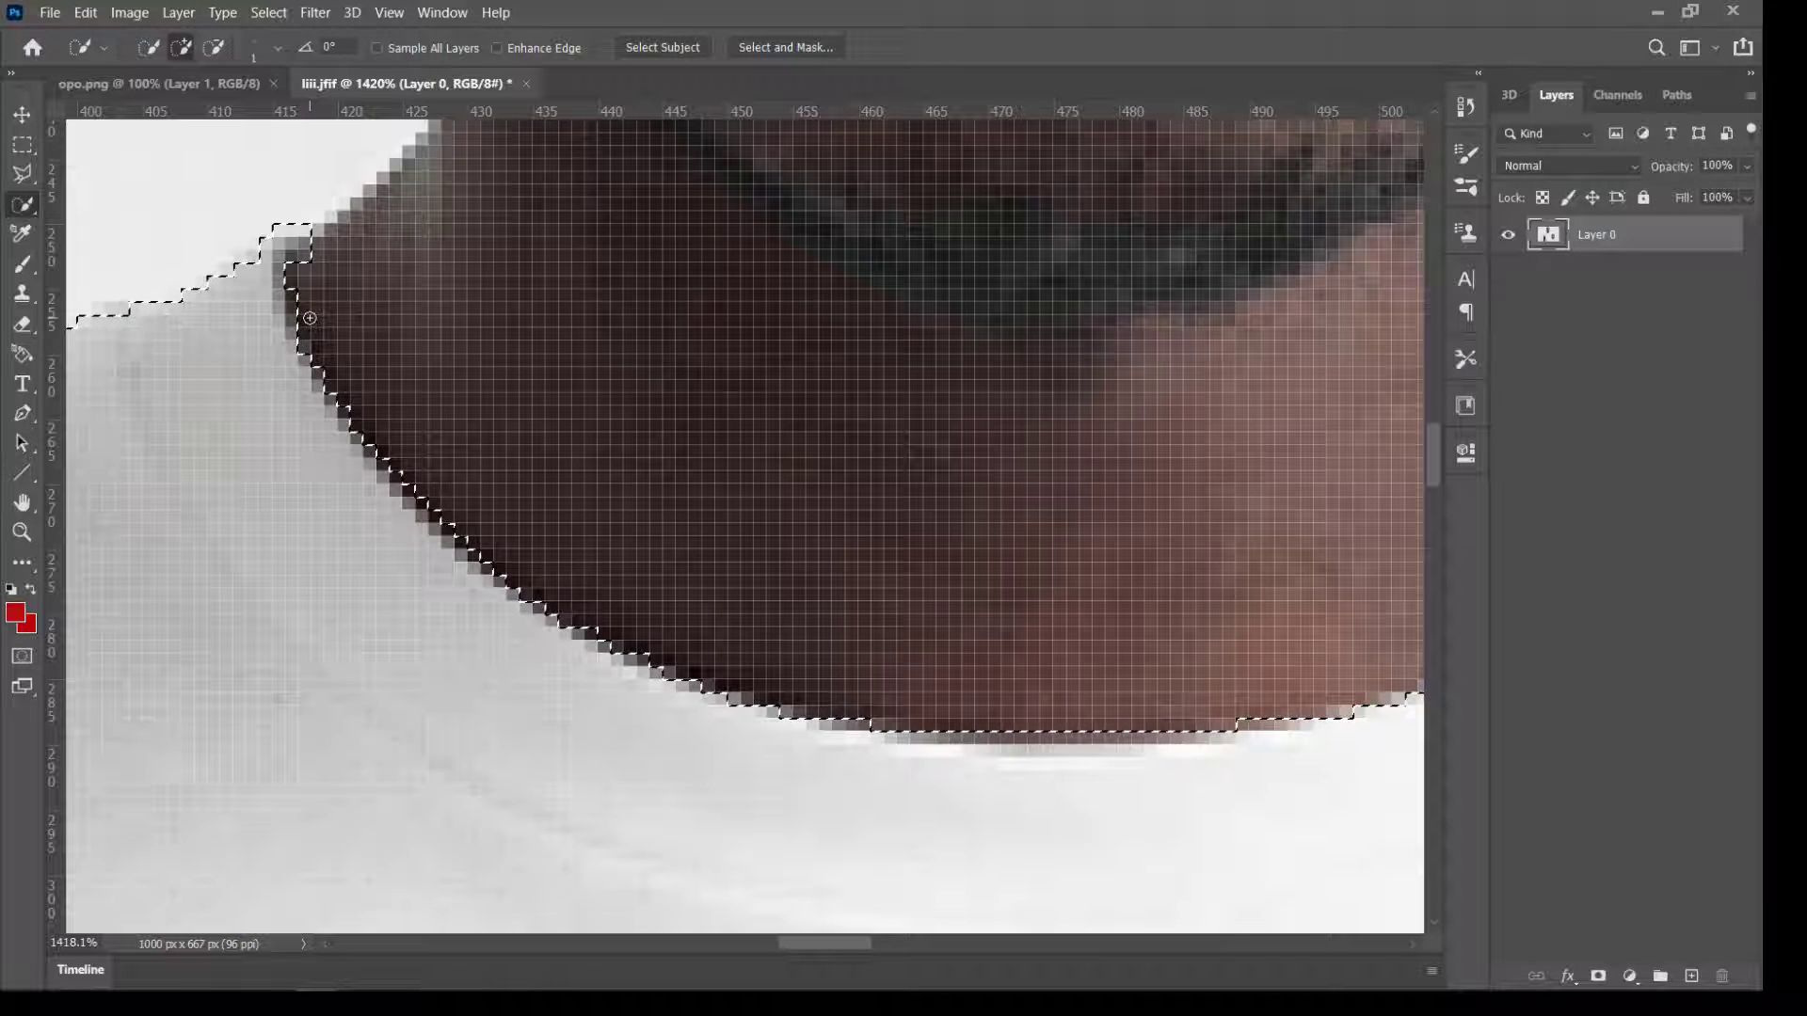
pyautogui.press('alt')
pyautogui.moveTo(394, 437)
pyautogui.mouseDown()
pyautogui.moveTo(469, 535)
pyautogui.moveTo(610, 610)
pyautogui.mouseUp()
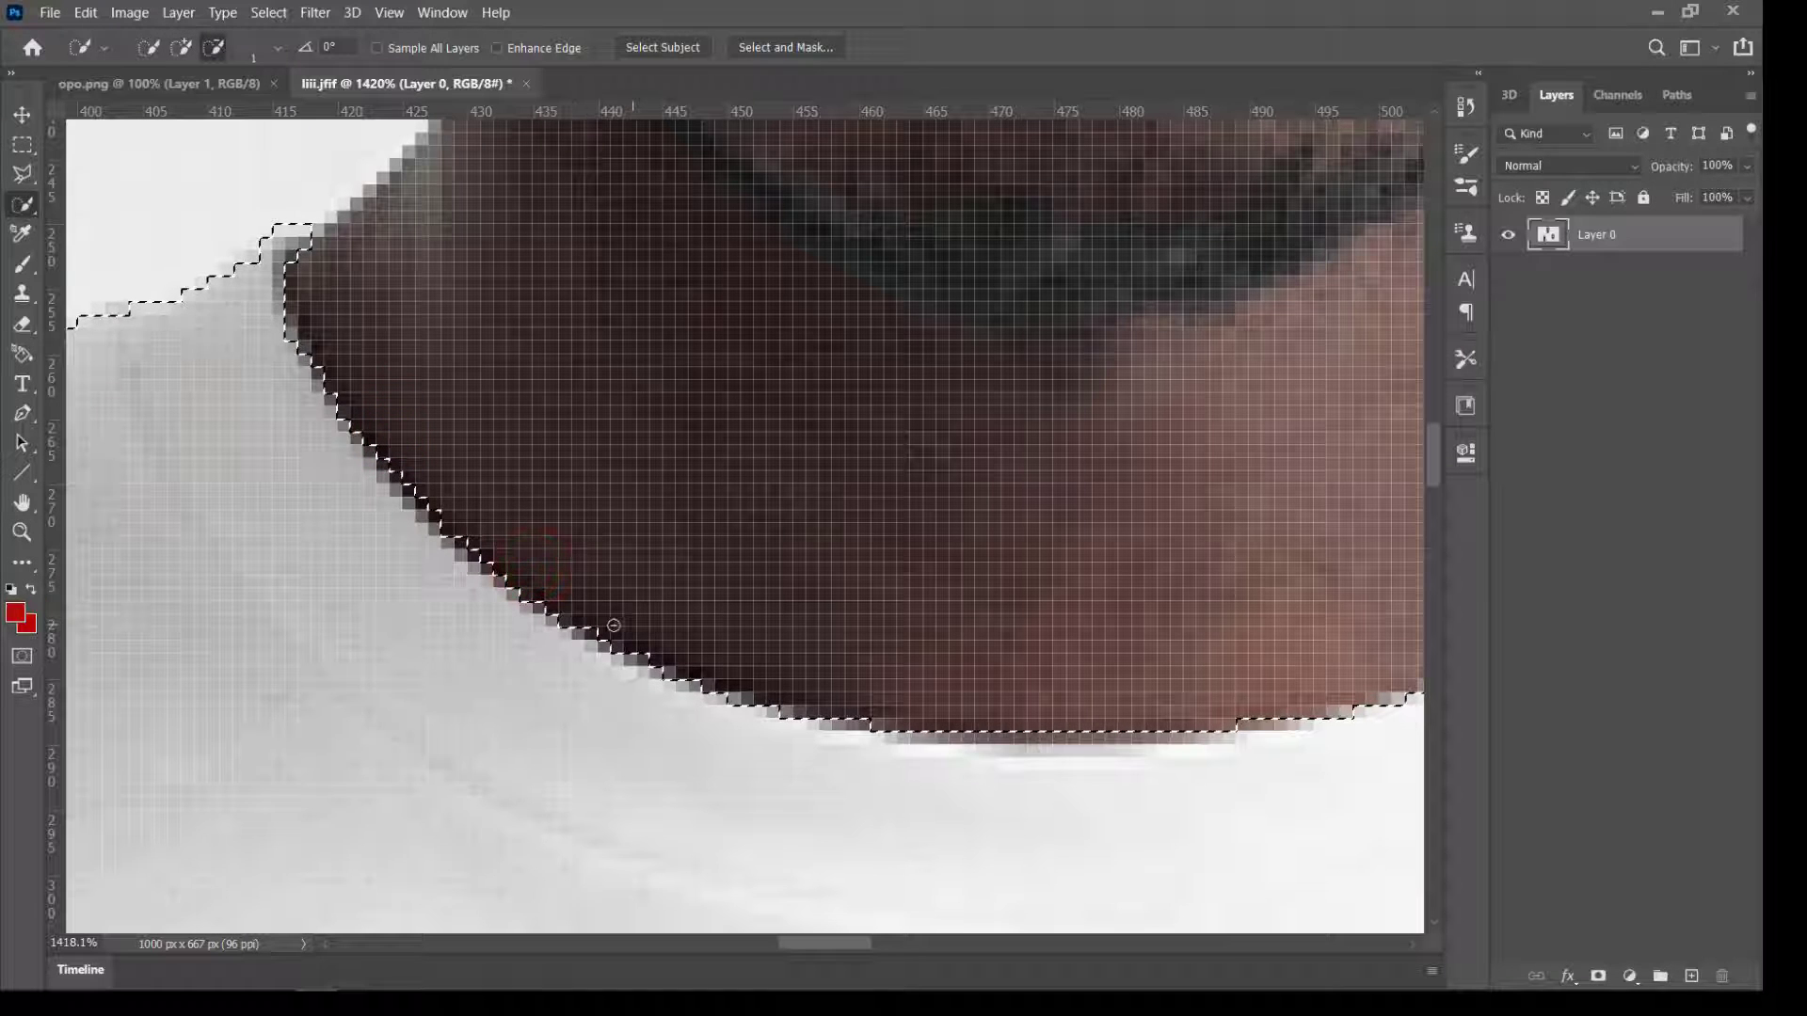
# Extend the selection along the upper shoulder edge next to the collar on the hanging arm's side
pyautogui.scroll(-5, 494, 565)
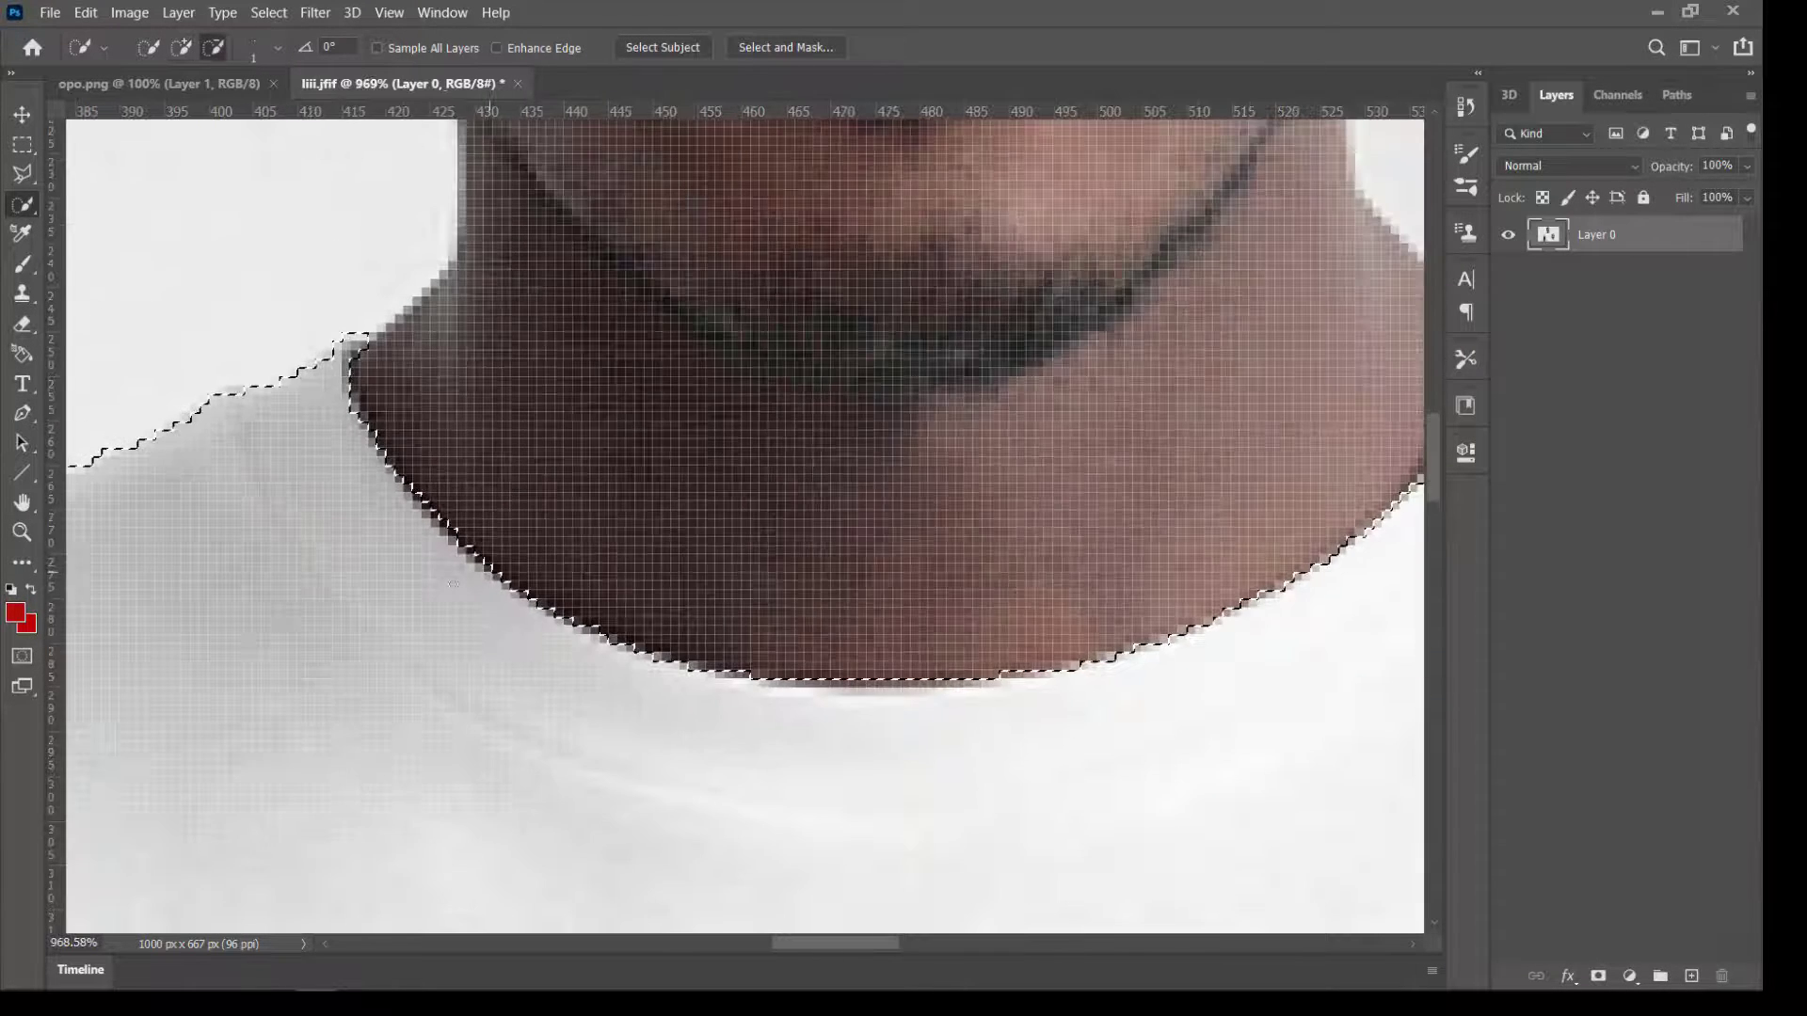
pyautogui.scroll(3, 287, 527)
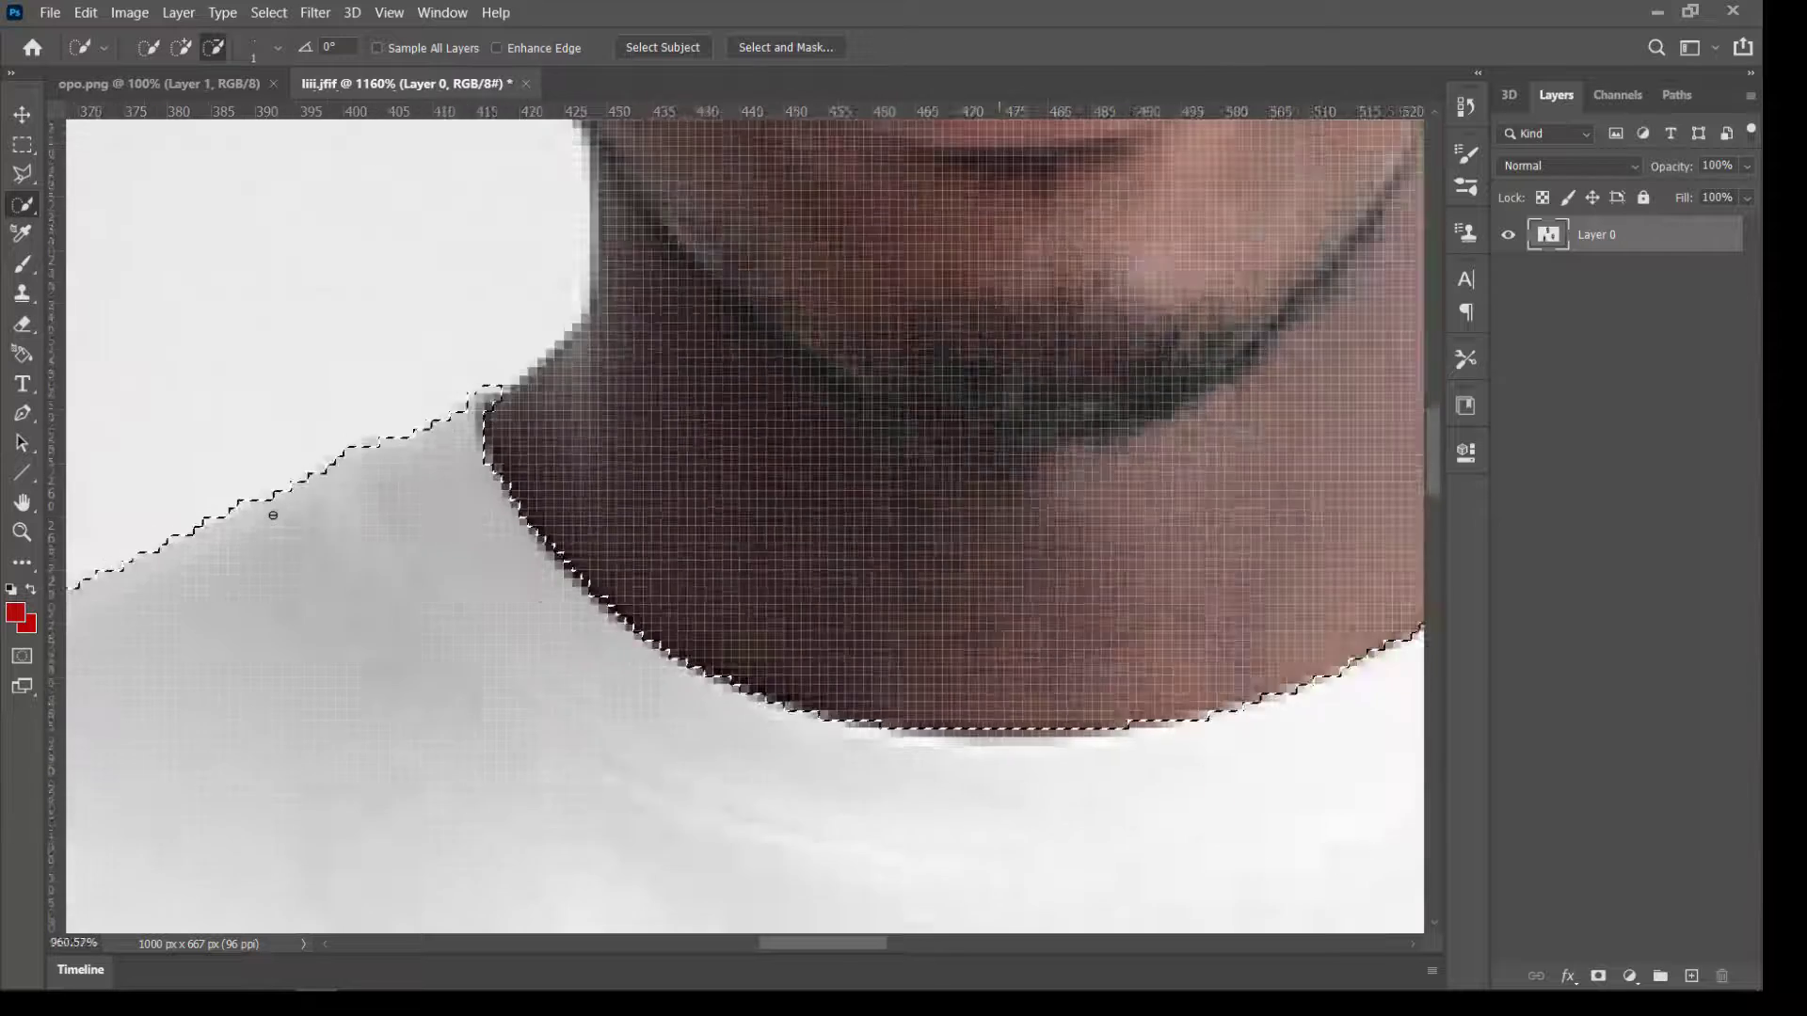
pyautogui.scroll(-2, 277, 509)
pyautogui.scroll(6, 277, 493)
pyautogui.scroll(2, 278, 494)
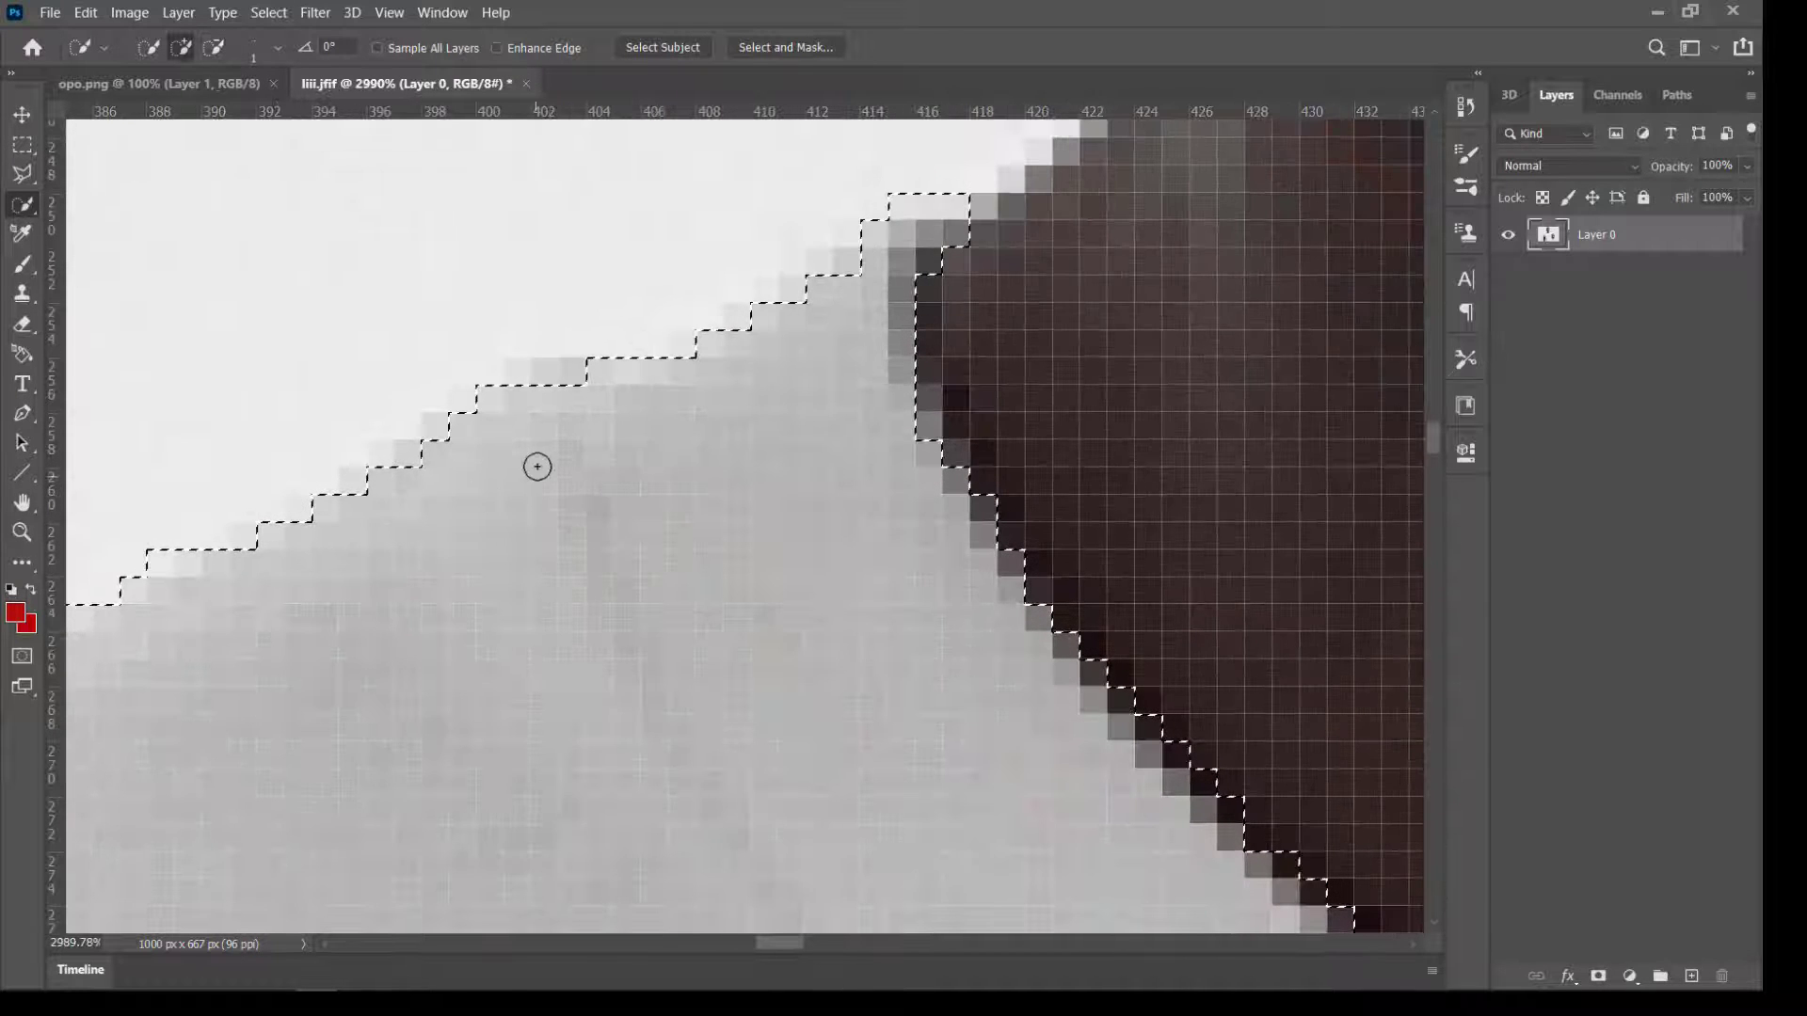
pyautogui.moveTo(557, 404)
pyautogui.mouseDown()
pyautogui.moveTo(493, 408)
pyautogui.moveTo(399, 490)
pyautogui.moveTo(207, 568)
pyautogui.mouseUp()
pyautogui.scroll(-6, 436, 490)
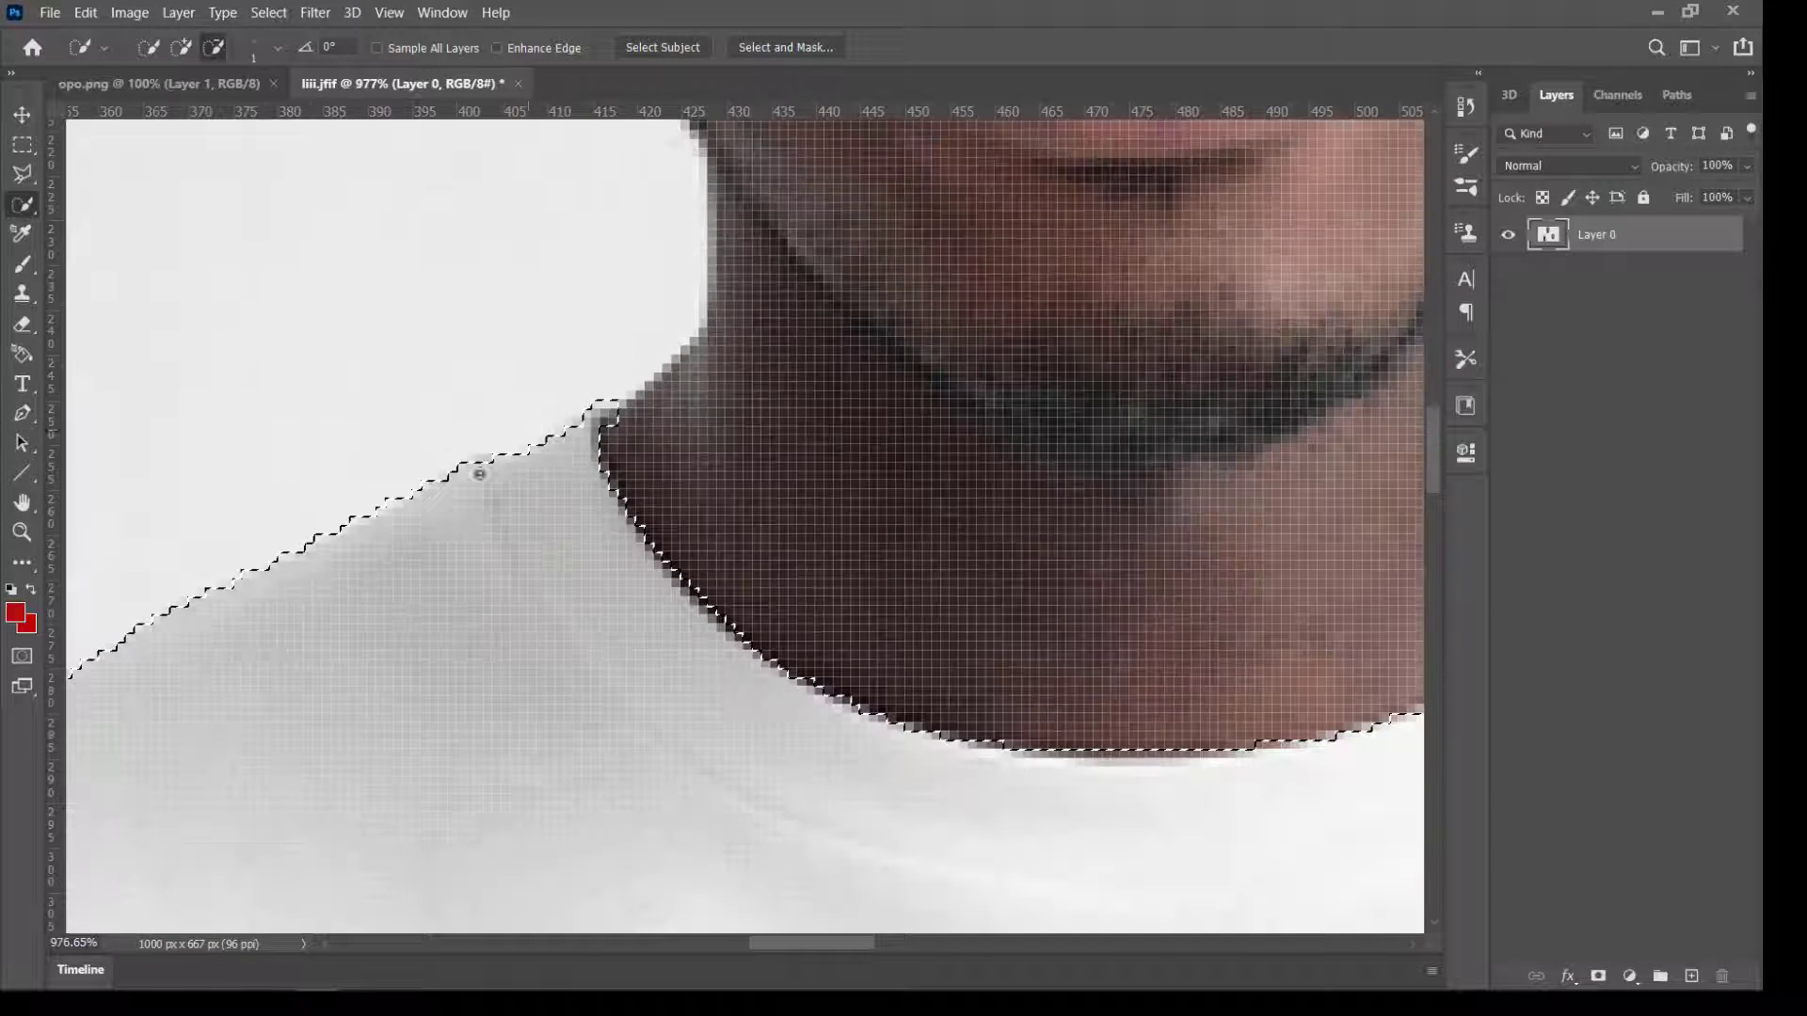
# Extend the shirt selection into the small white gap between the pointing finger and the fist
pyautogui.scroll(-5, 508, 527)
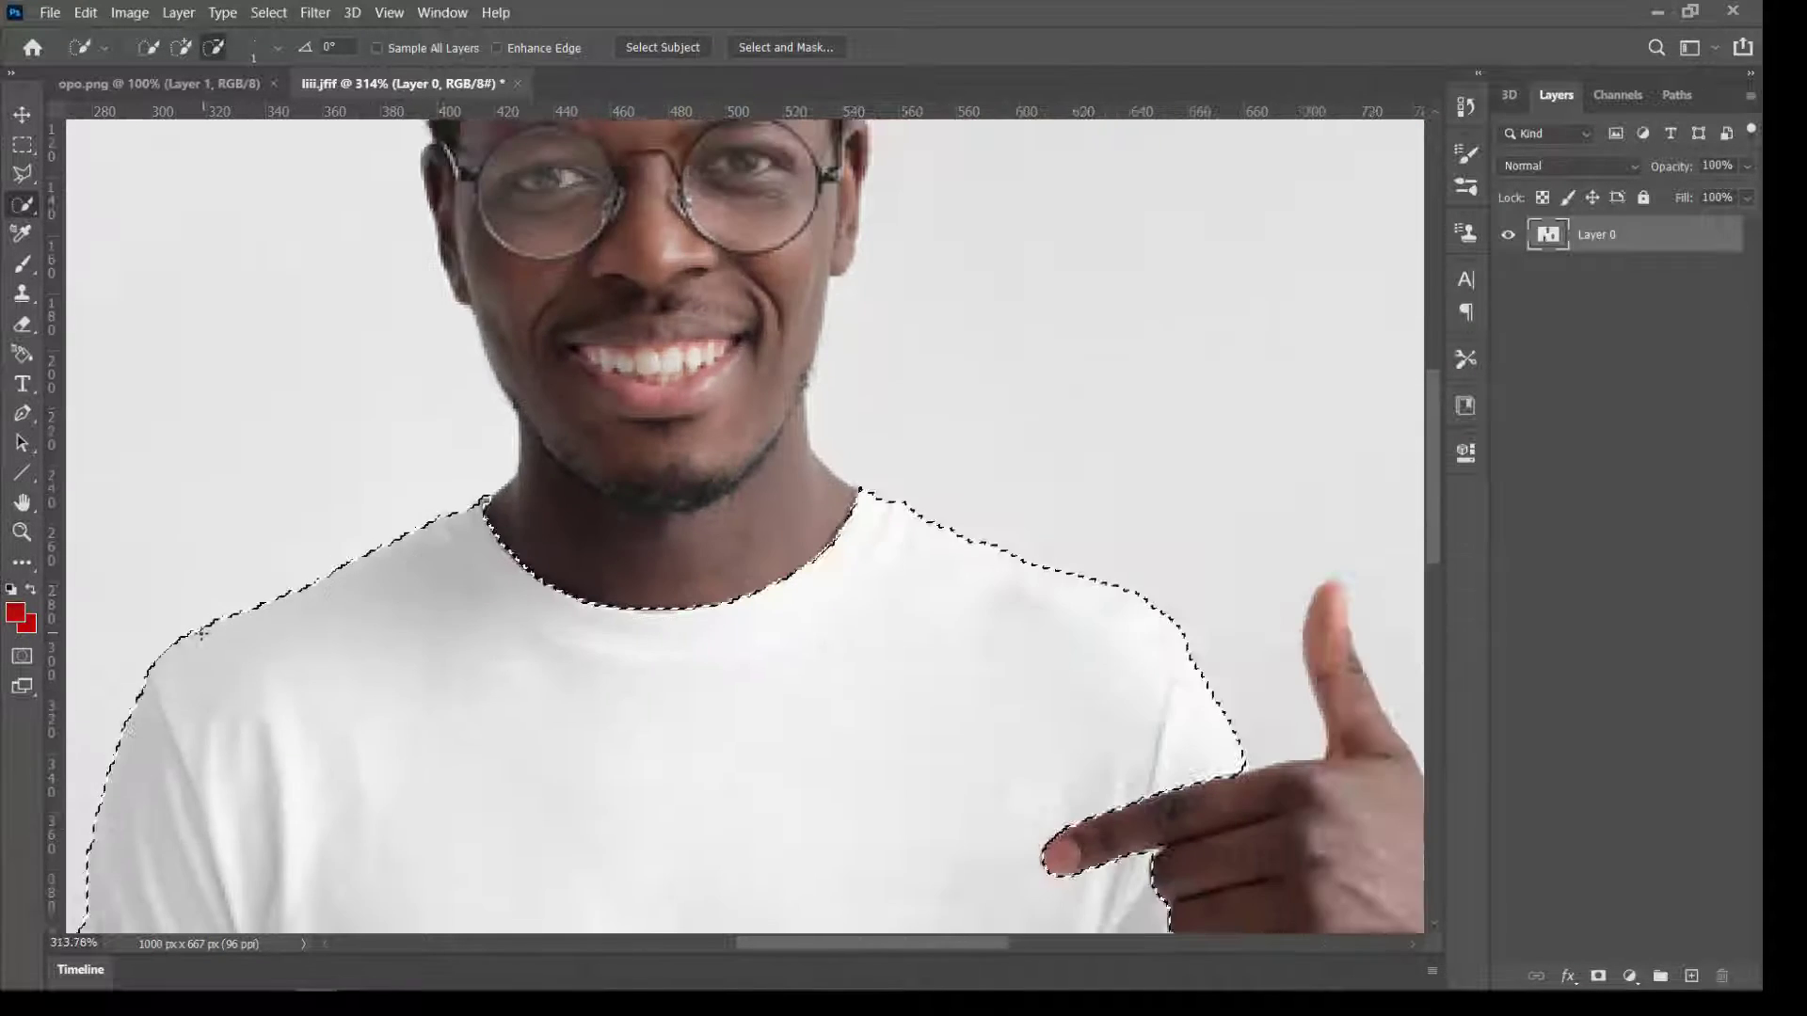
pyautogui.scroll(3, 380, 606)
pyautogui.scroll(-3, 380, 606)
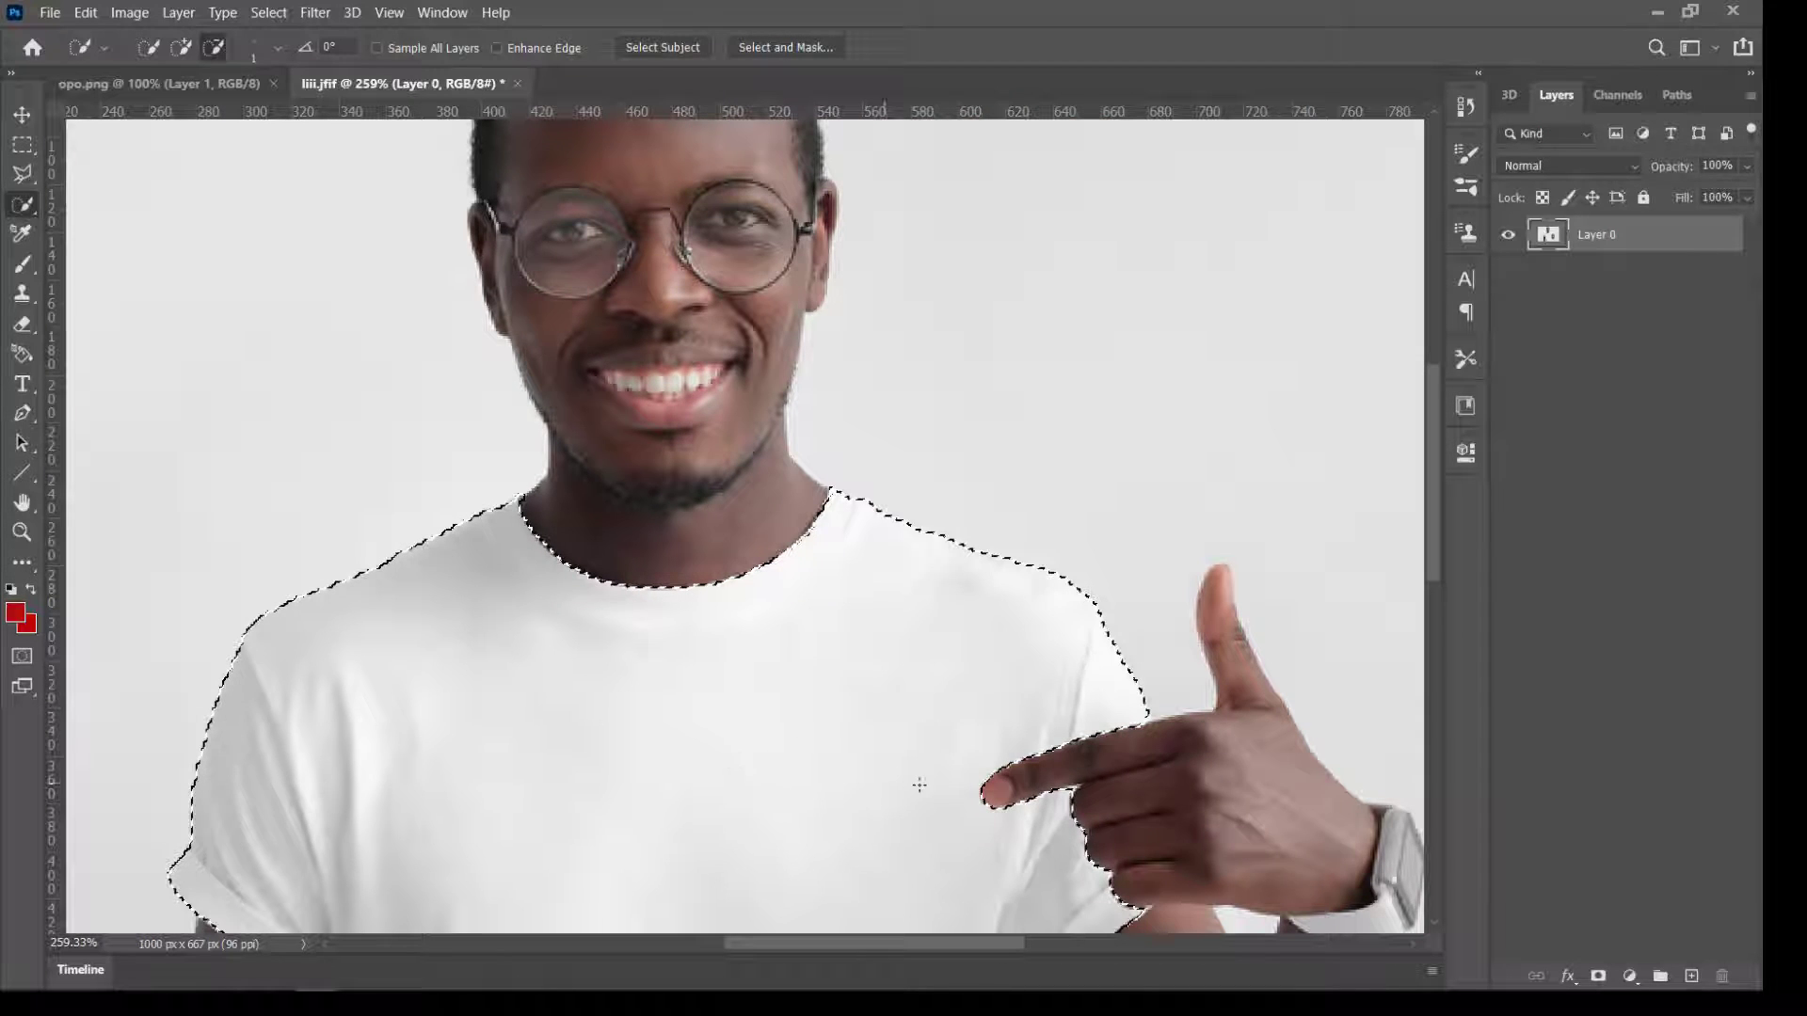
pyautogui.scroll(5, 1064, 805)
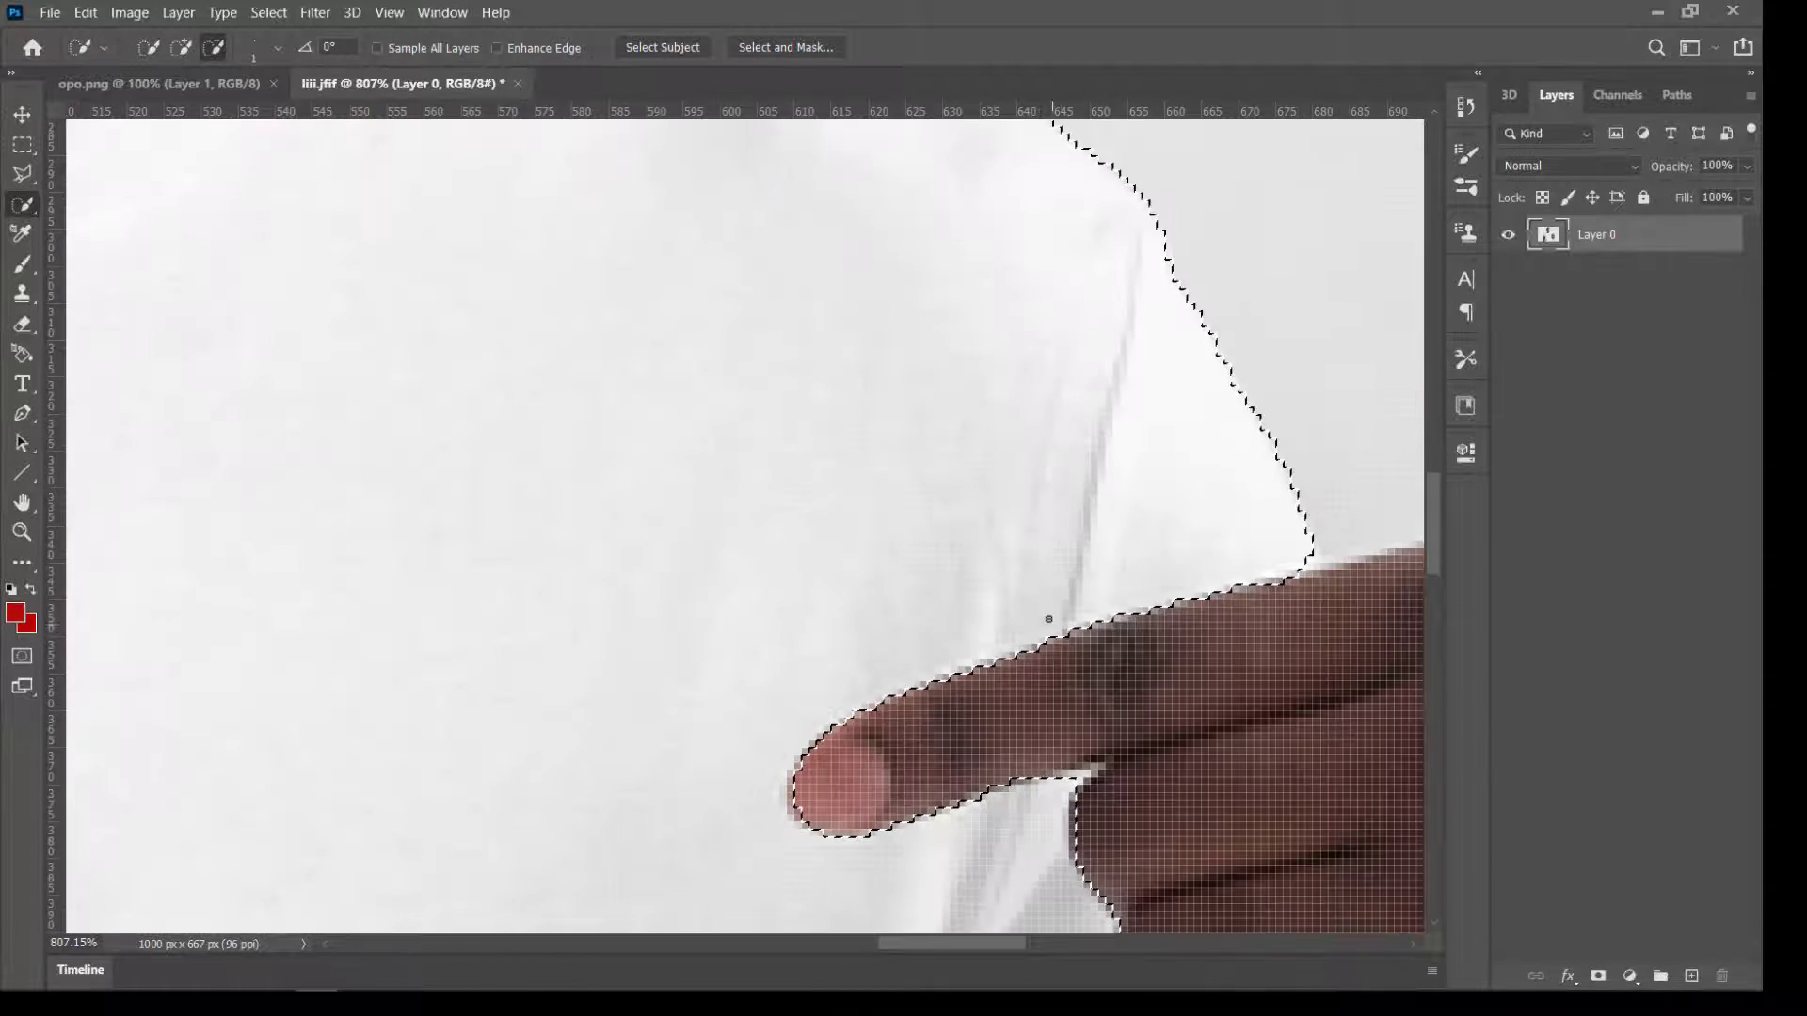
pyautogui.scroll(-3, 1035, 715)
pyautogui.scroll(8, 1033, 715)
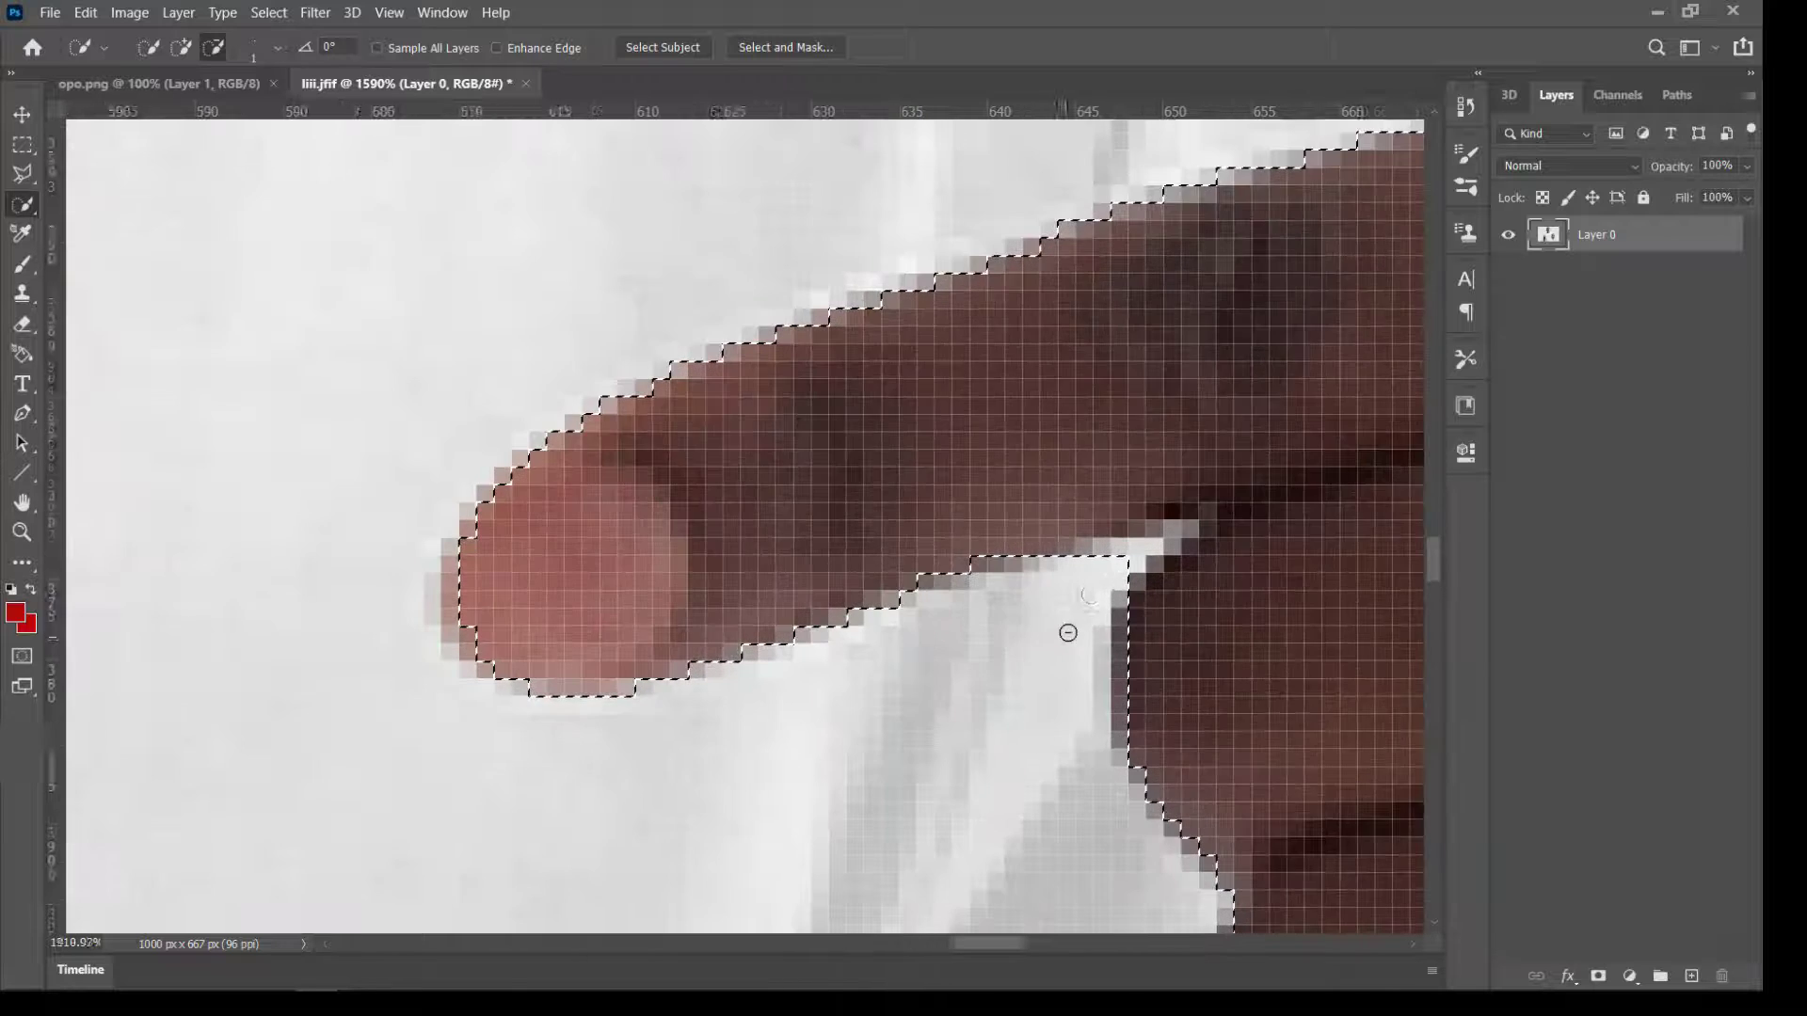
pyautogui.scroll(1, 1091, 593)
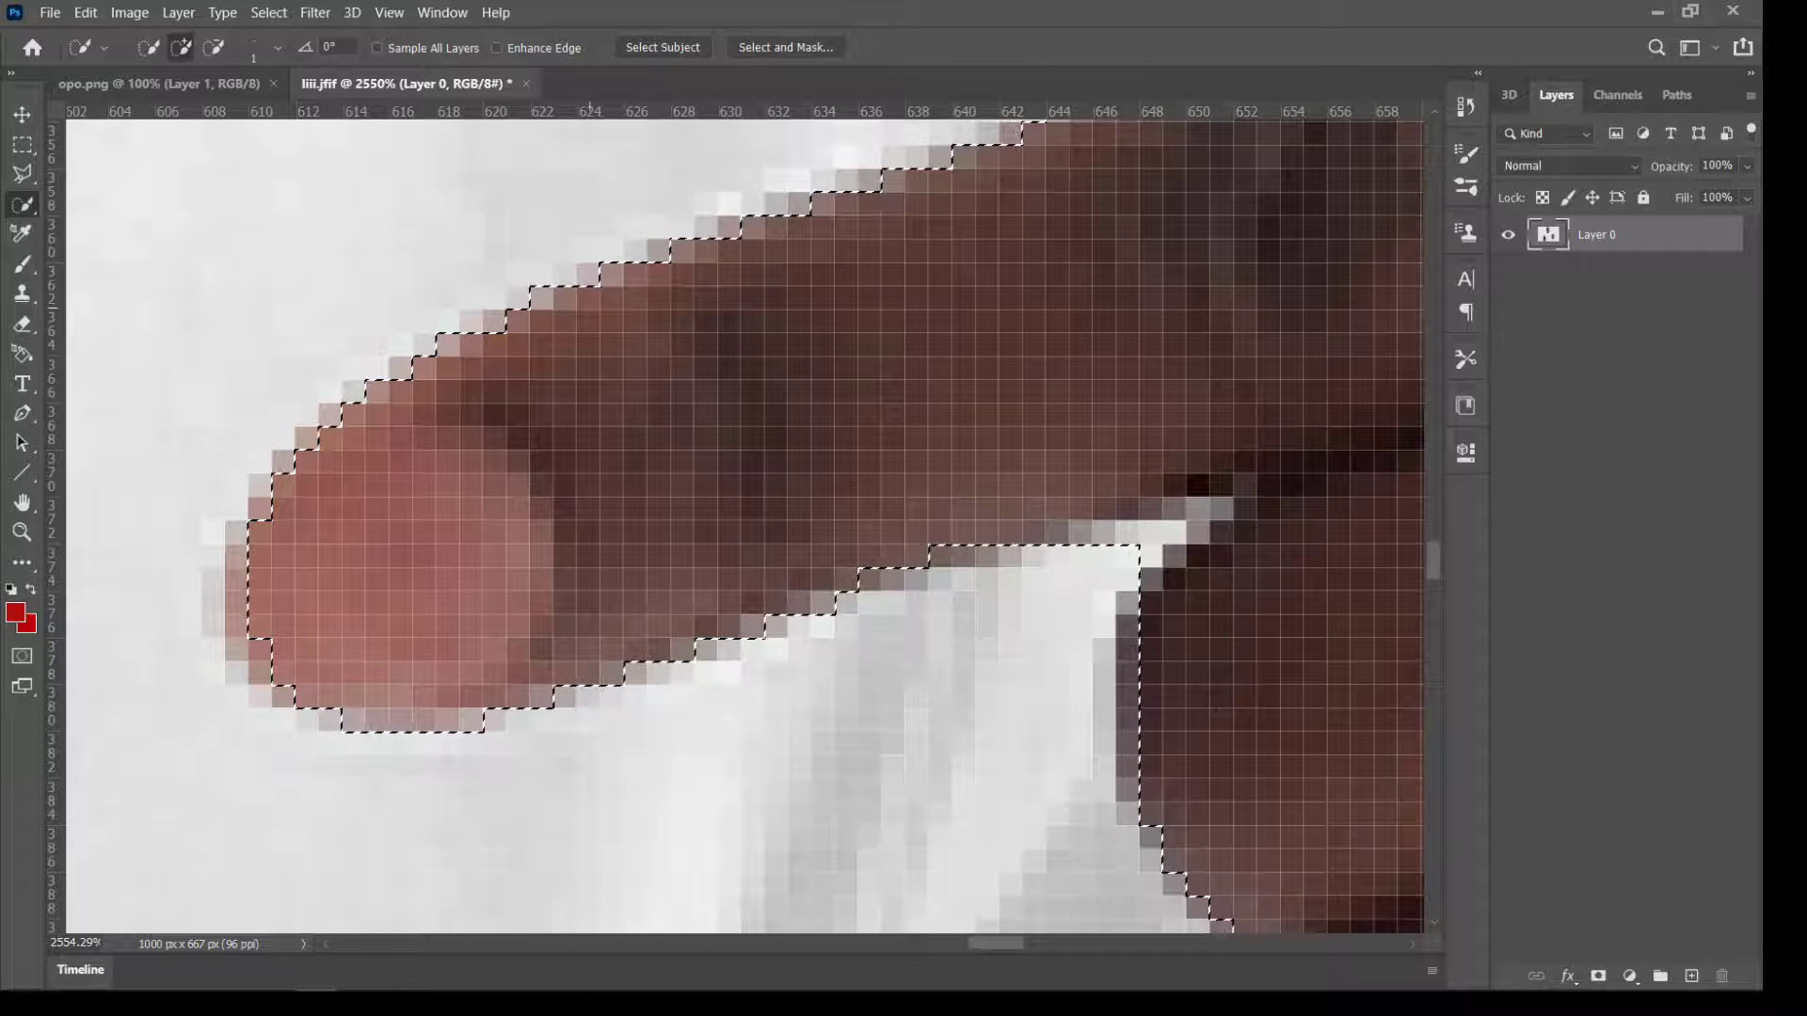
pyautogui.moveTo(1110, 572); pyautogui.dragTo(1149, 545)
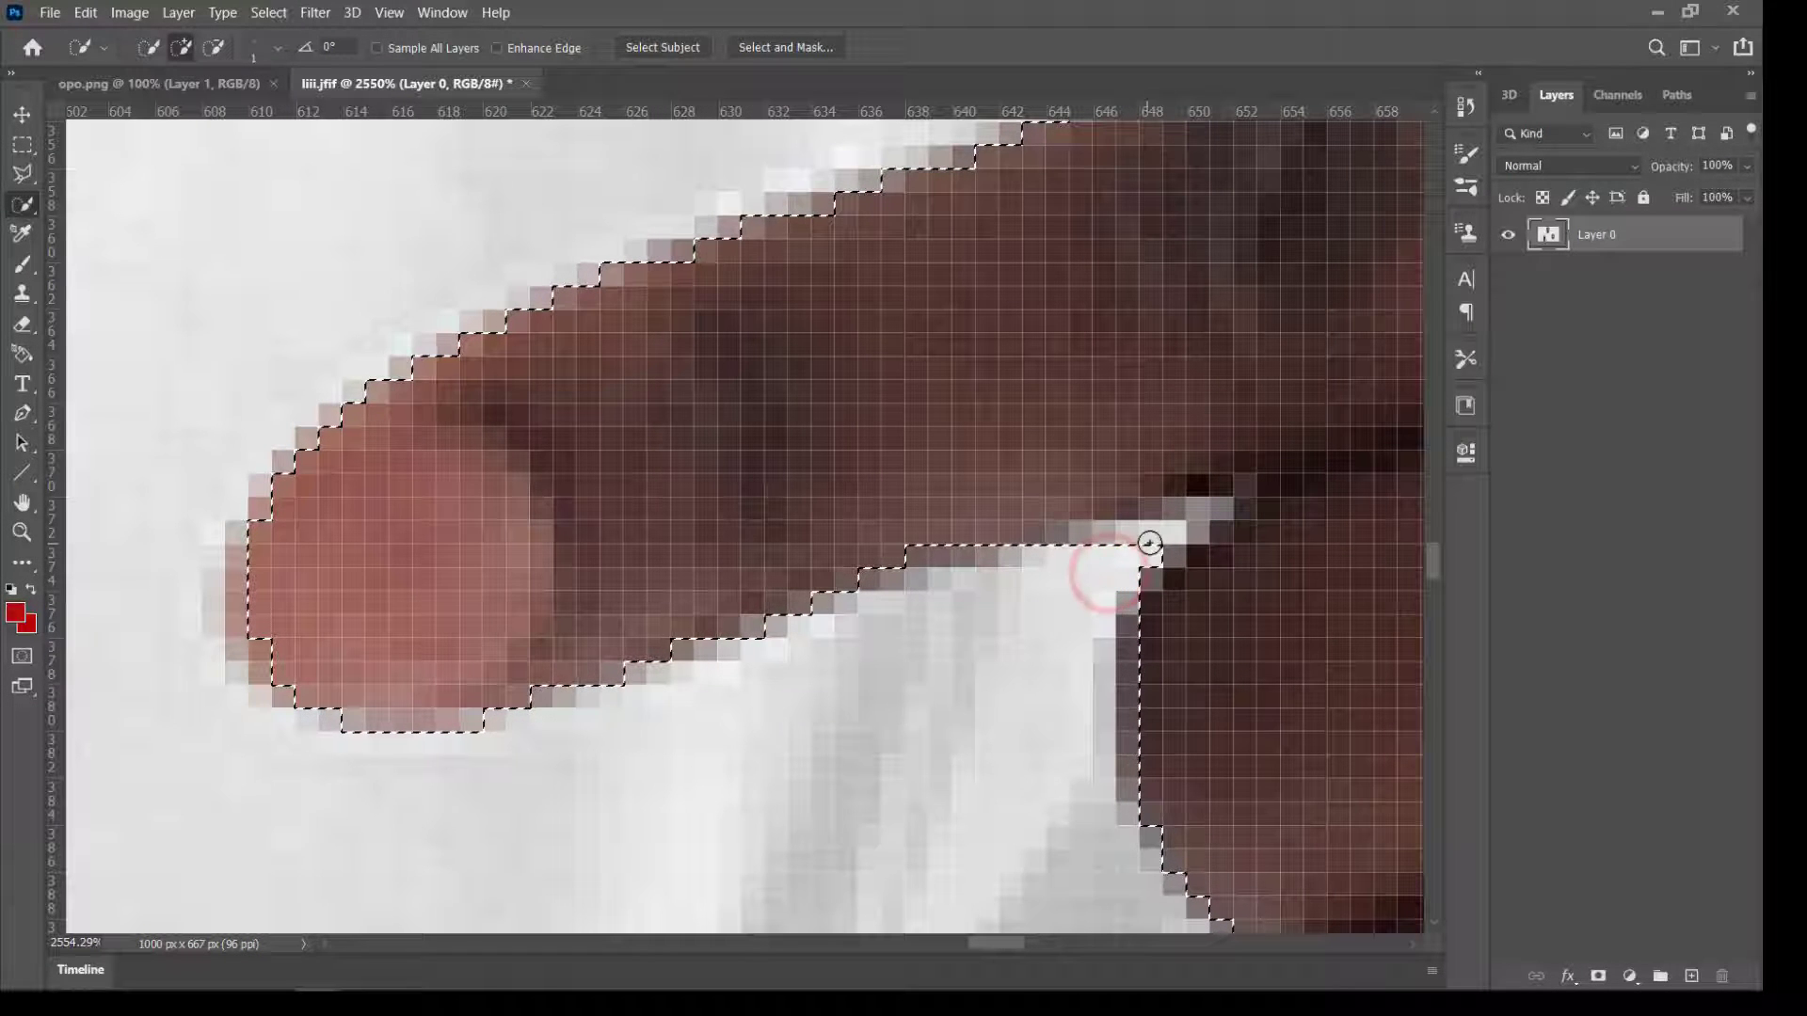
pyautogui.click(1165, 528)
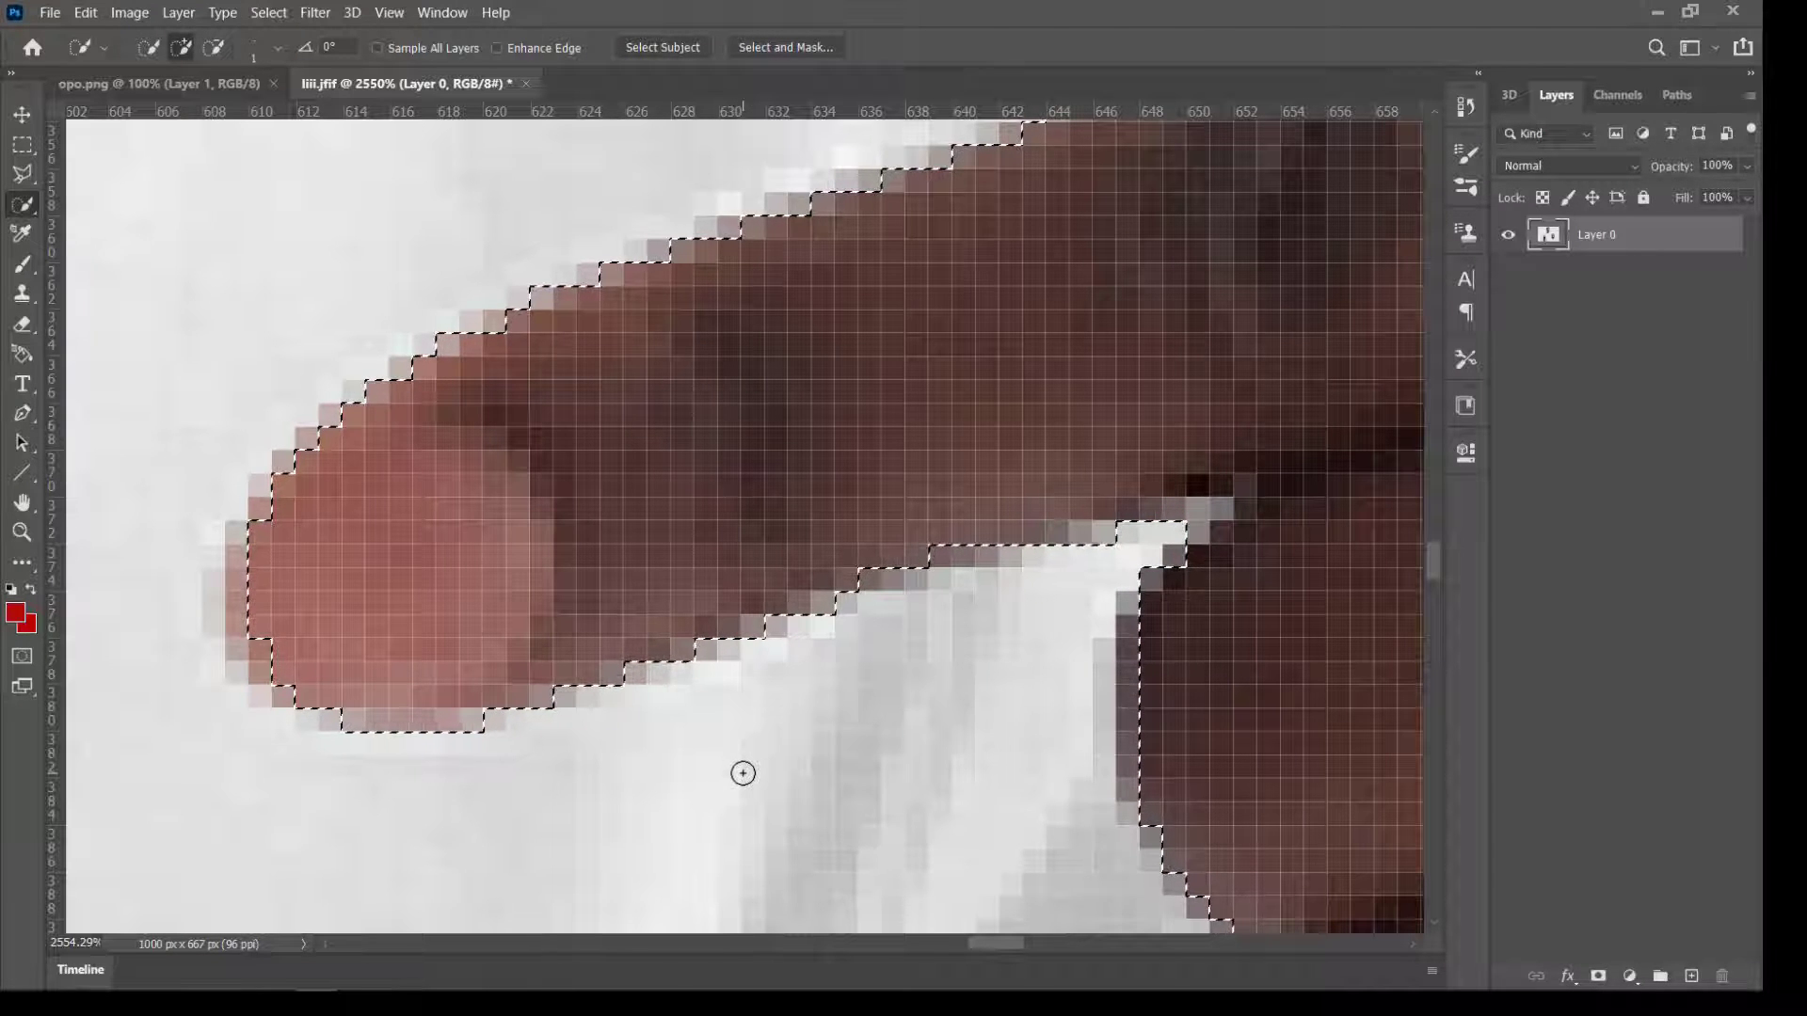
pyautogui.hotkey('ctrl', '0')
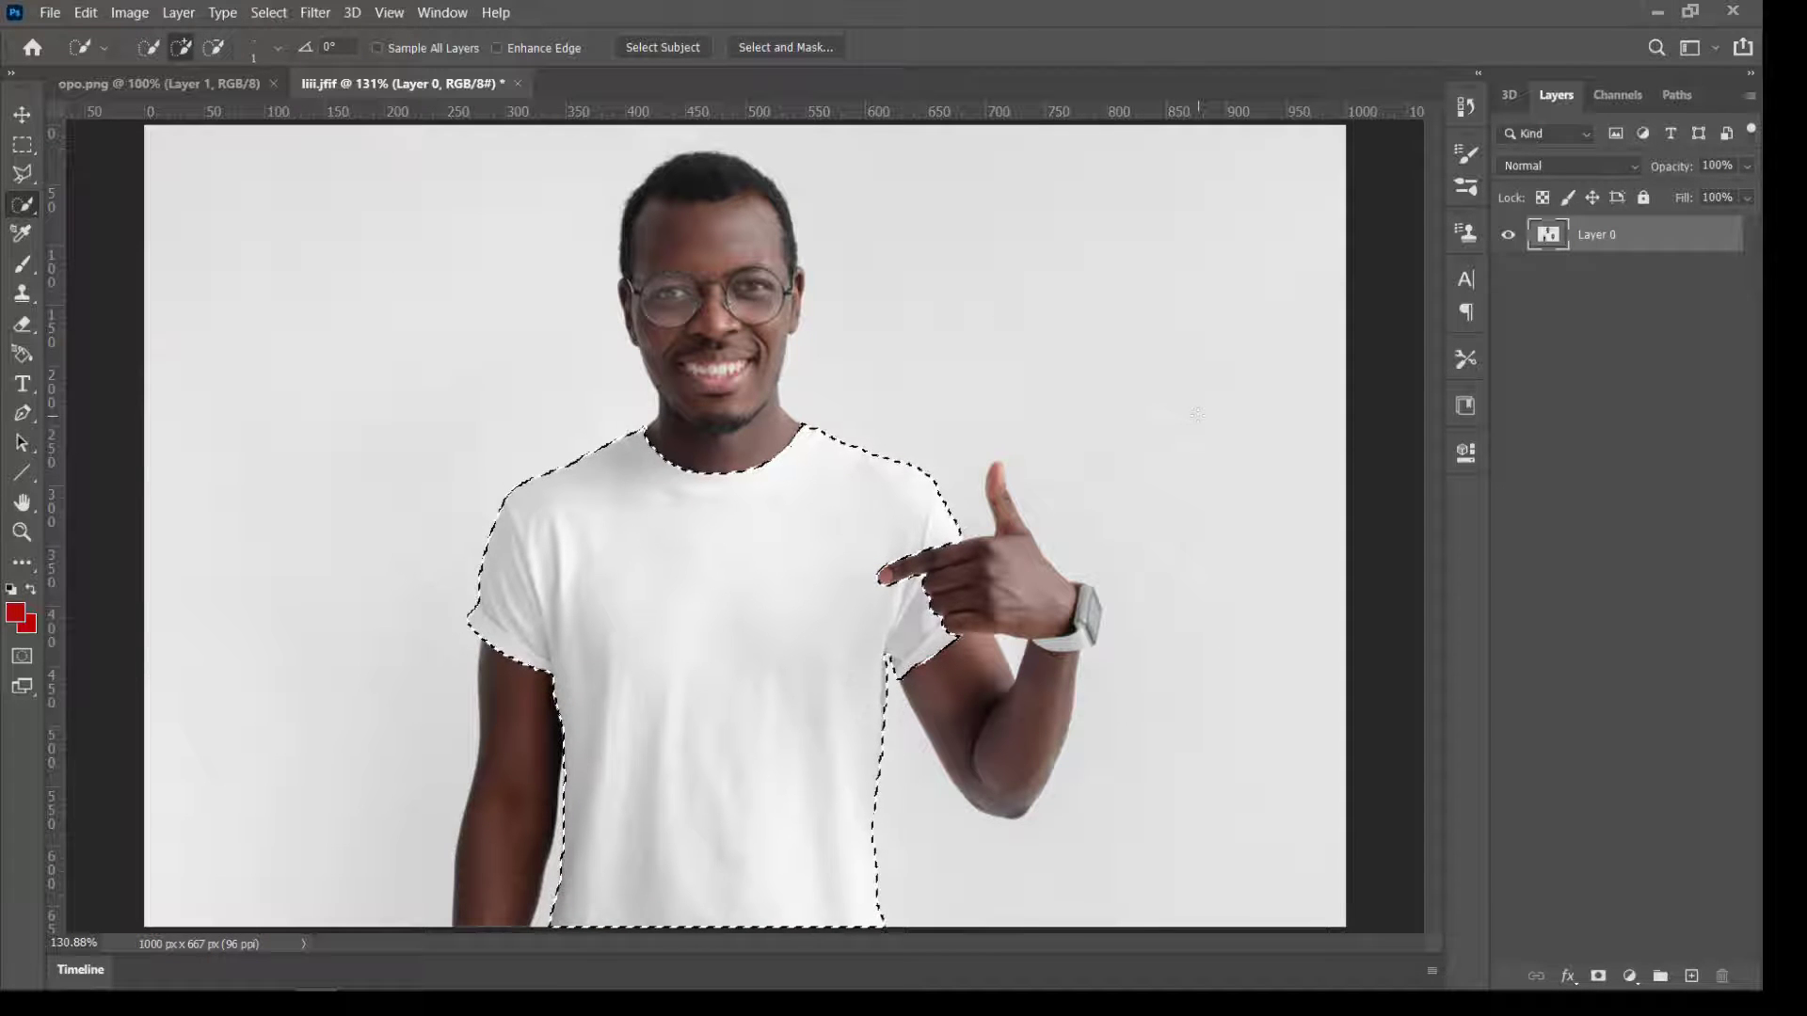
pyautogui.click(47, 12)
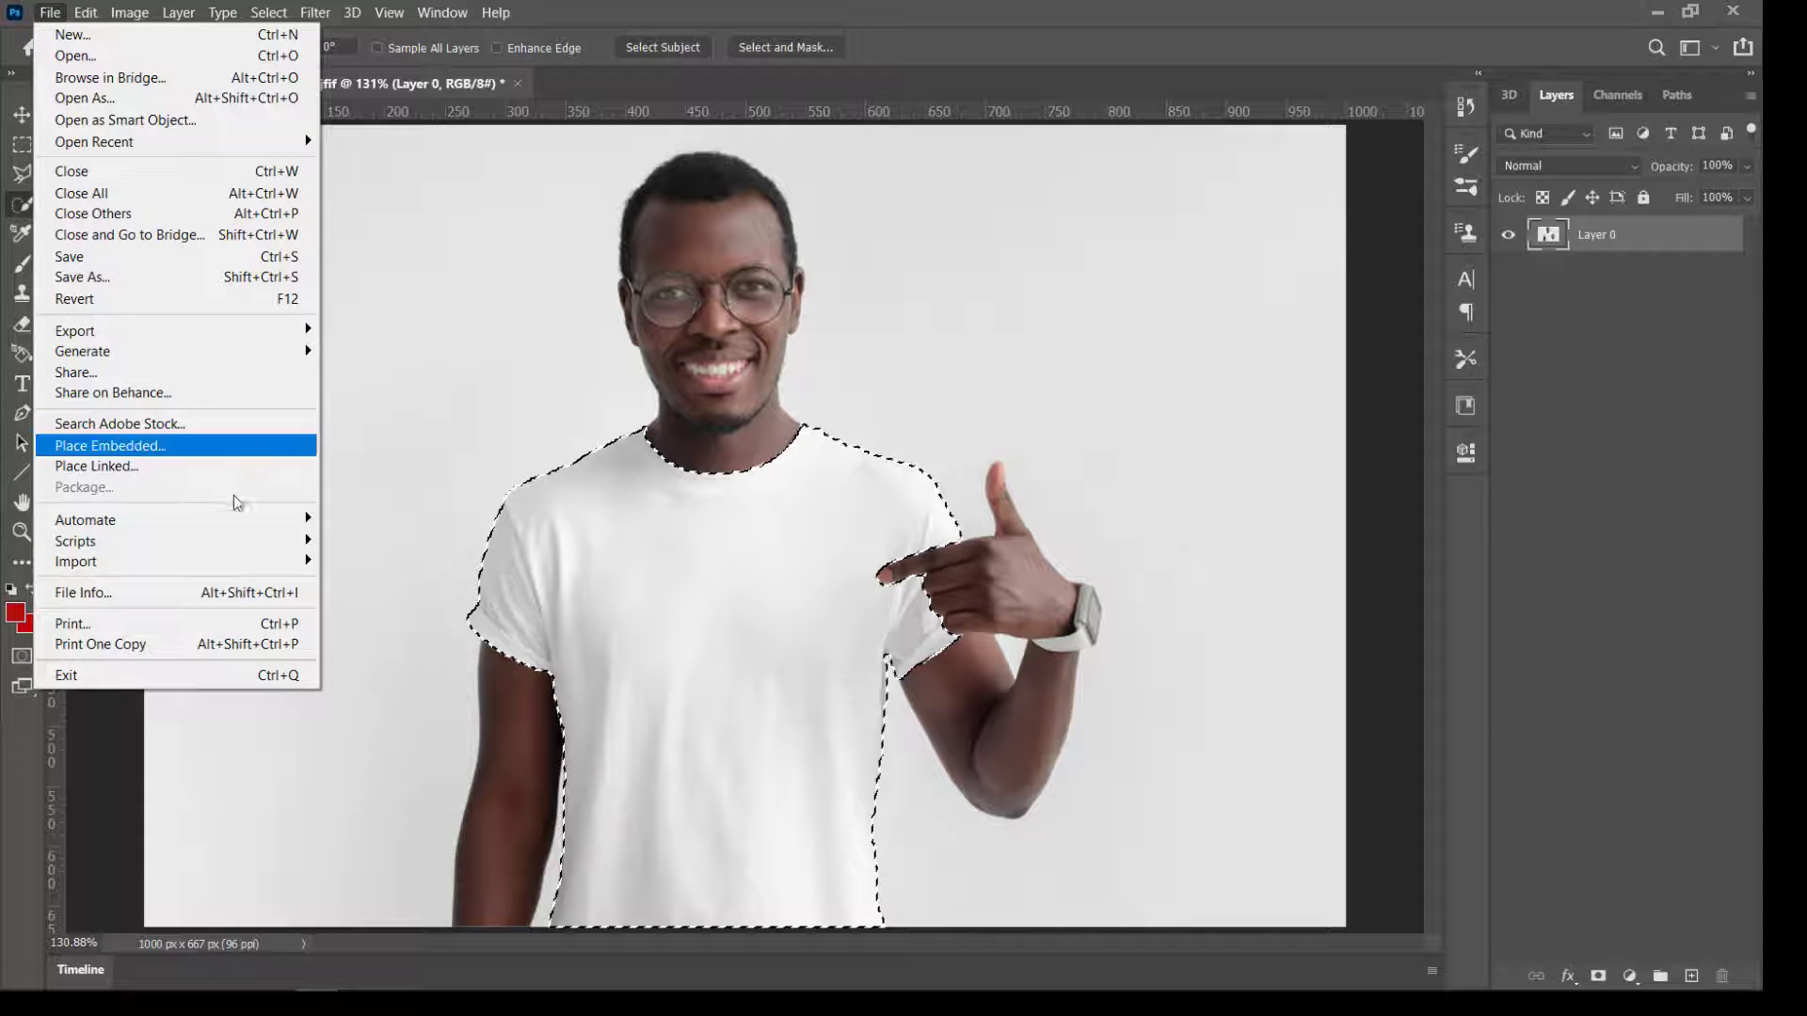
pyautogui.click(219, 445)
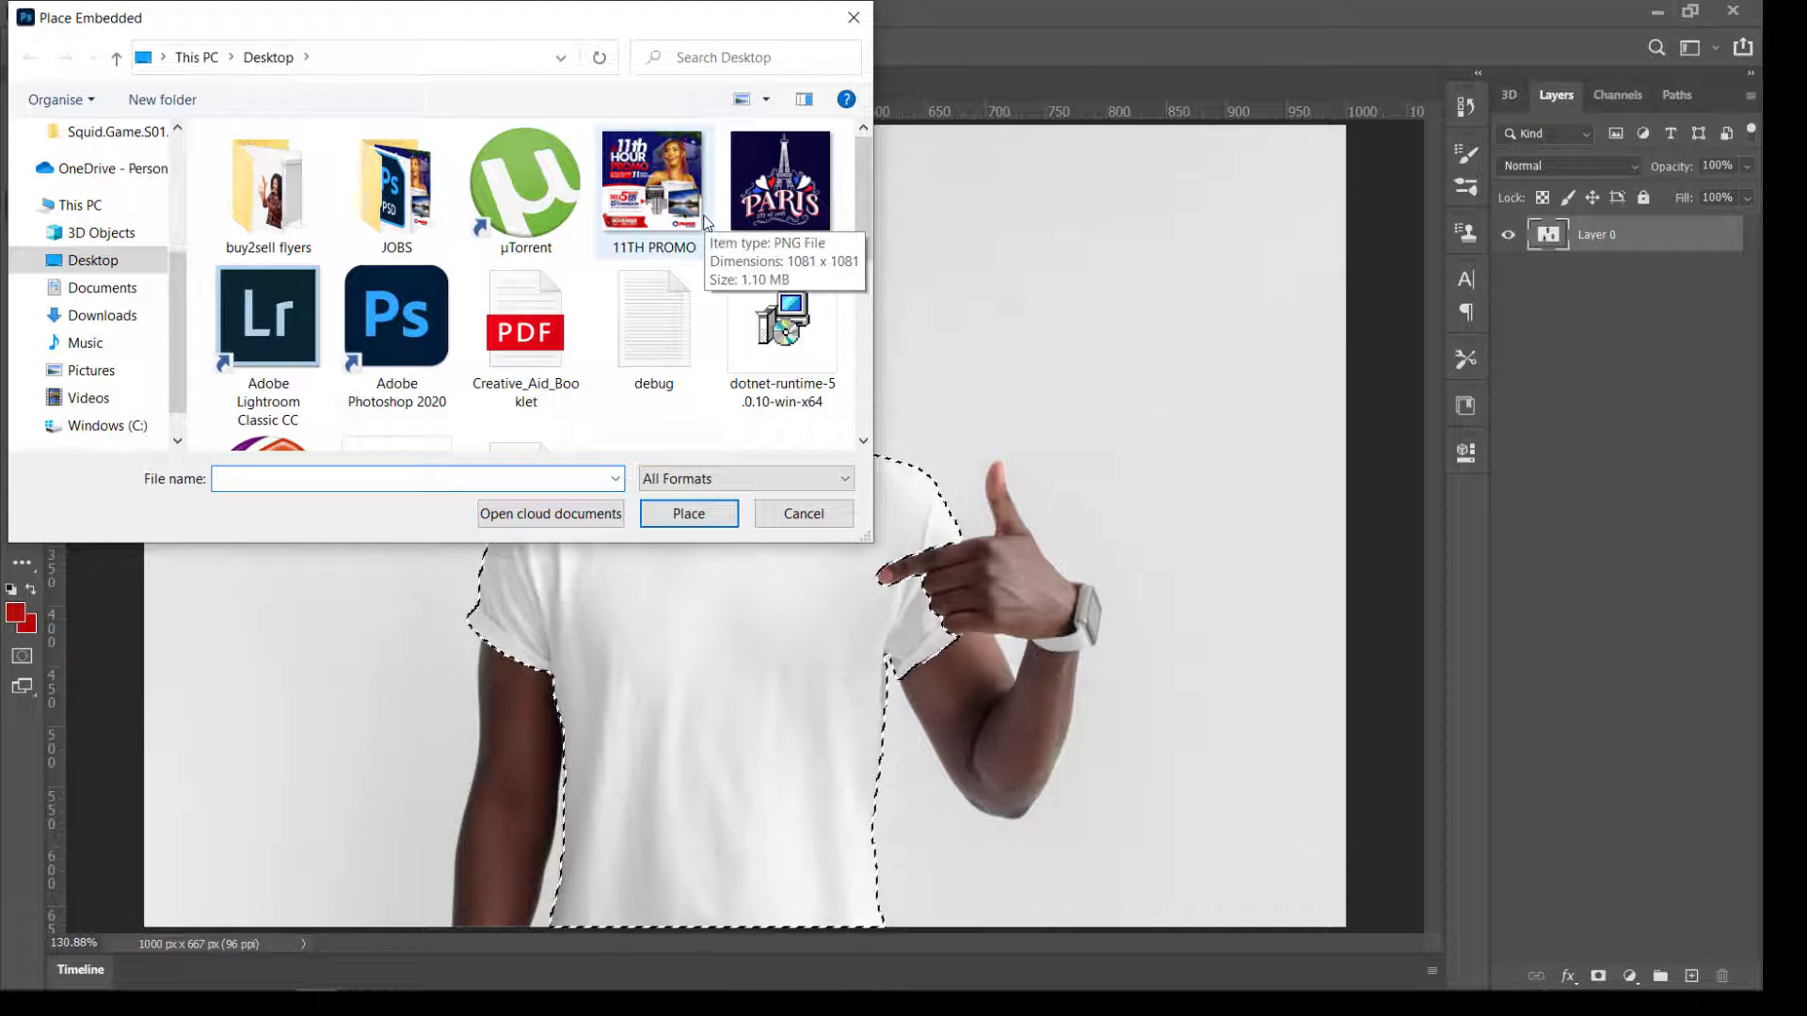
pyautogui.scroll(-5, 665, 345)
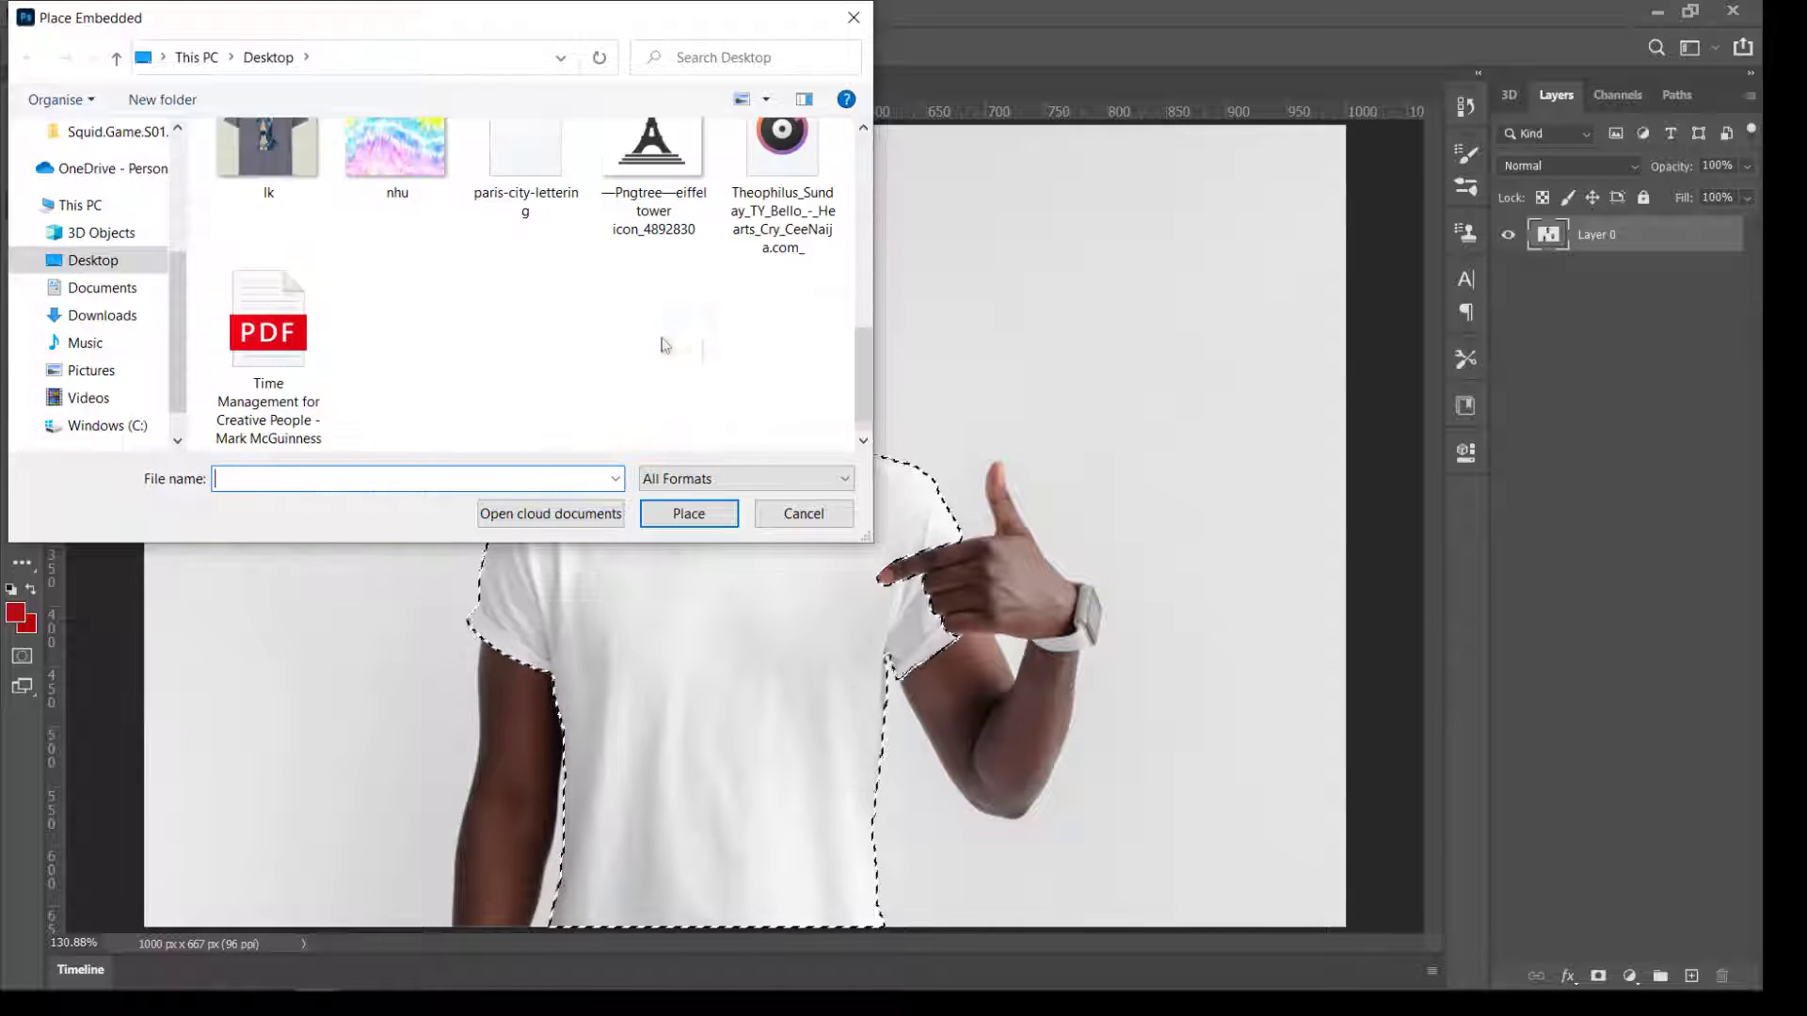
pyautogui.scroll(1, 370, 220)
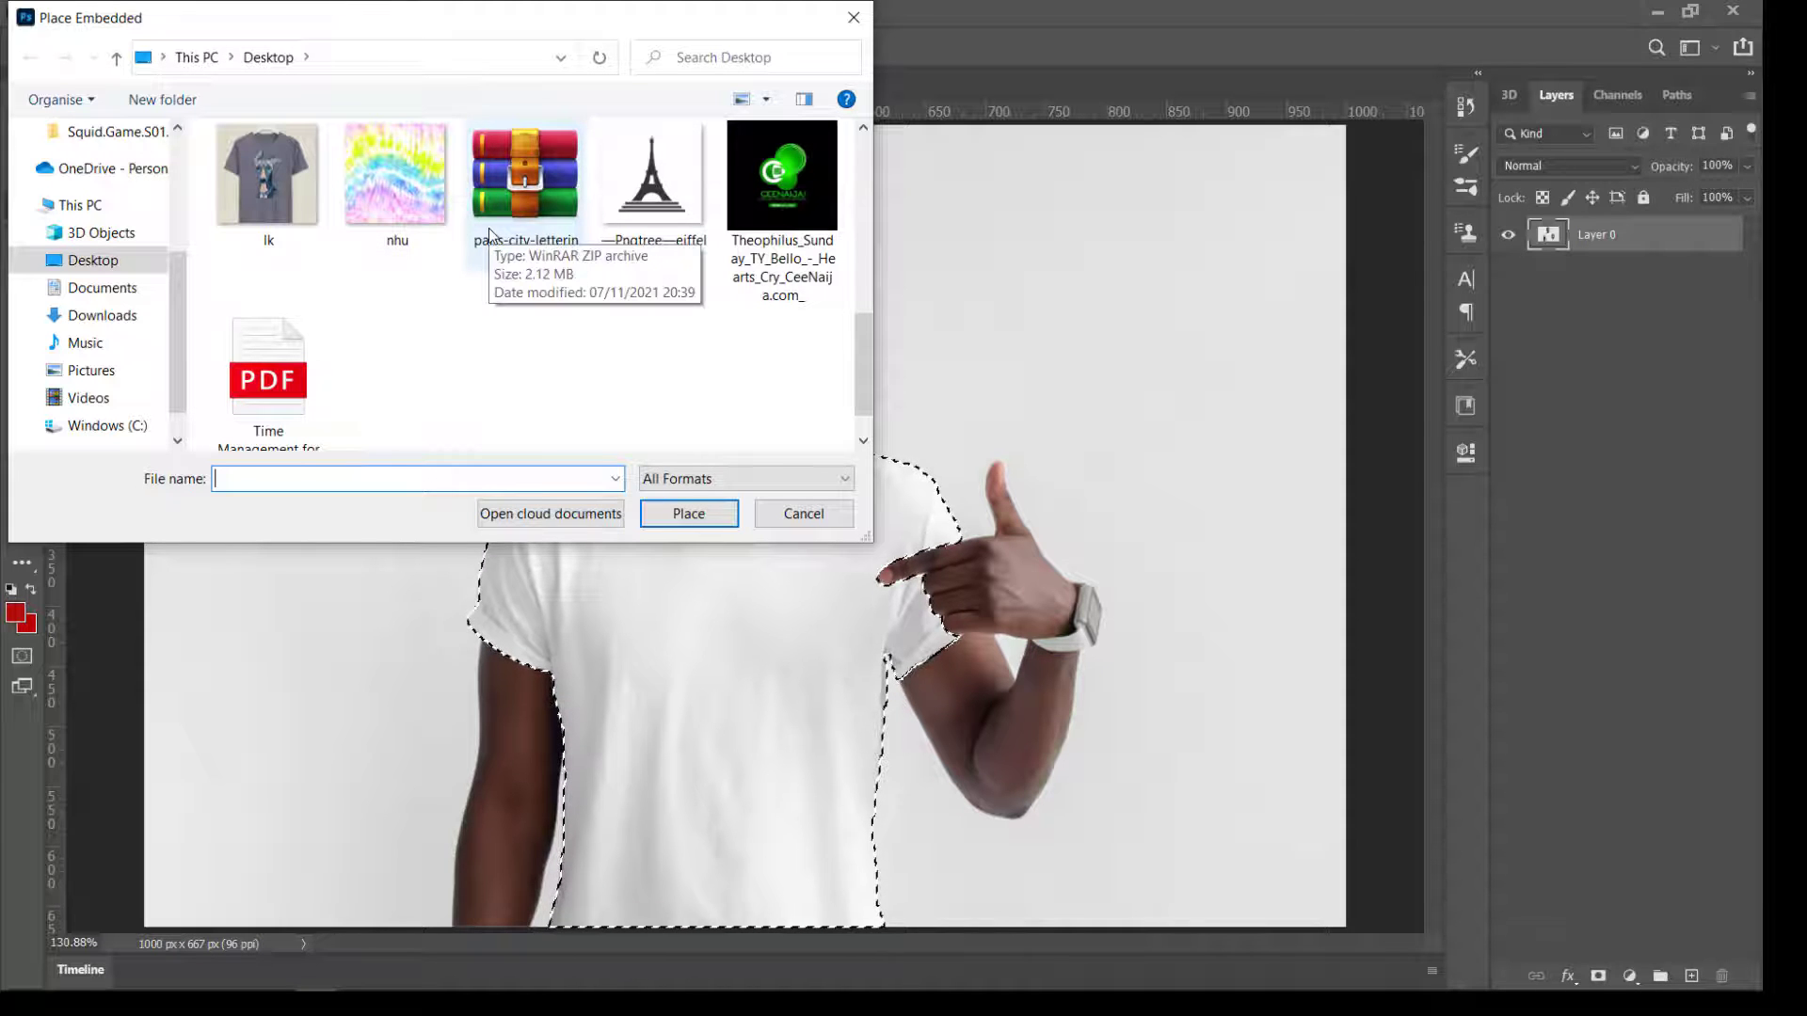
pyautogui.scroll(5, 562, 223)
pyautogui.click(803, 513)
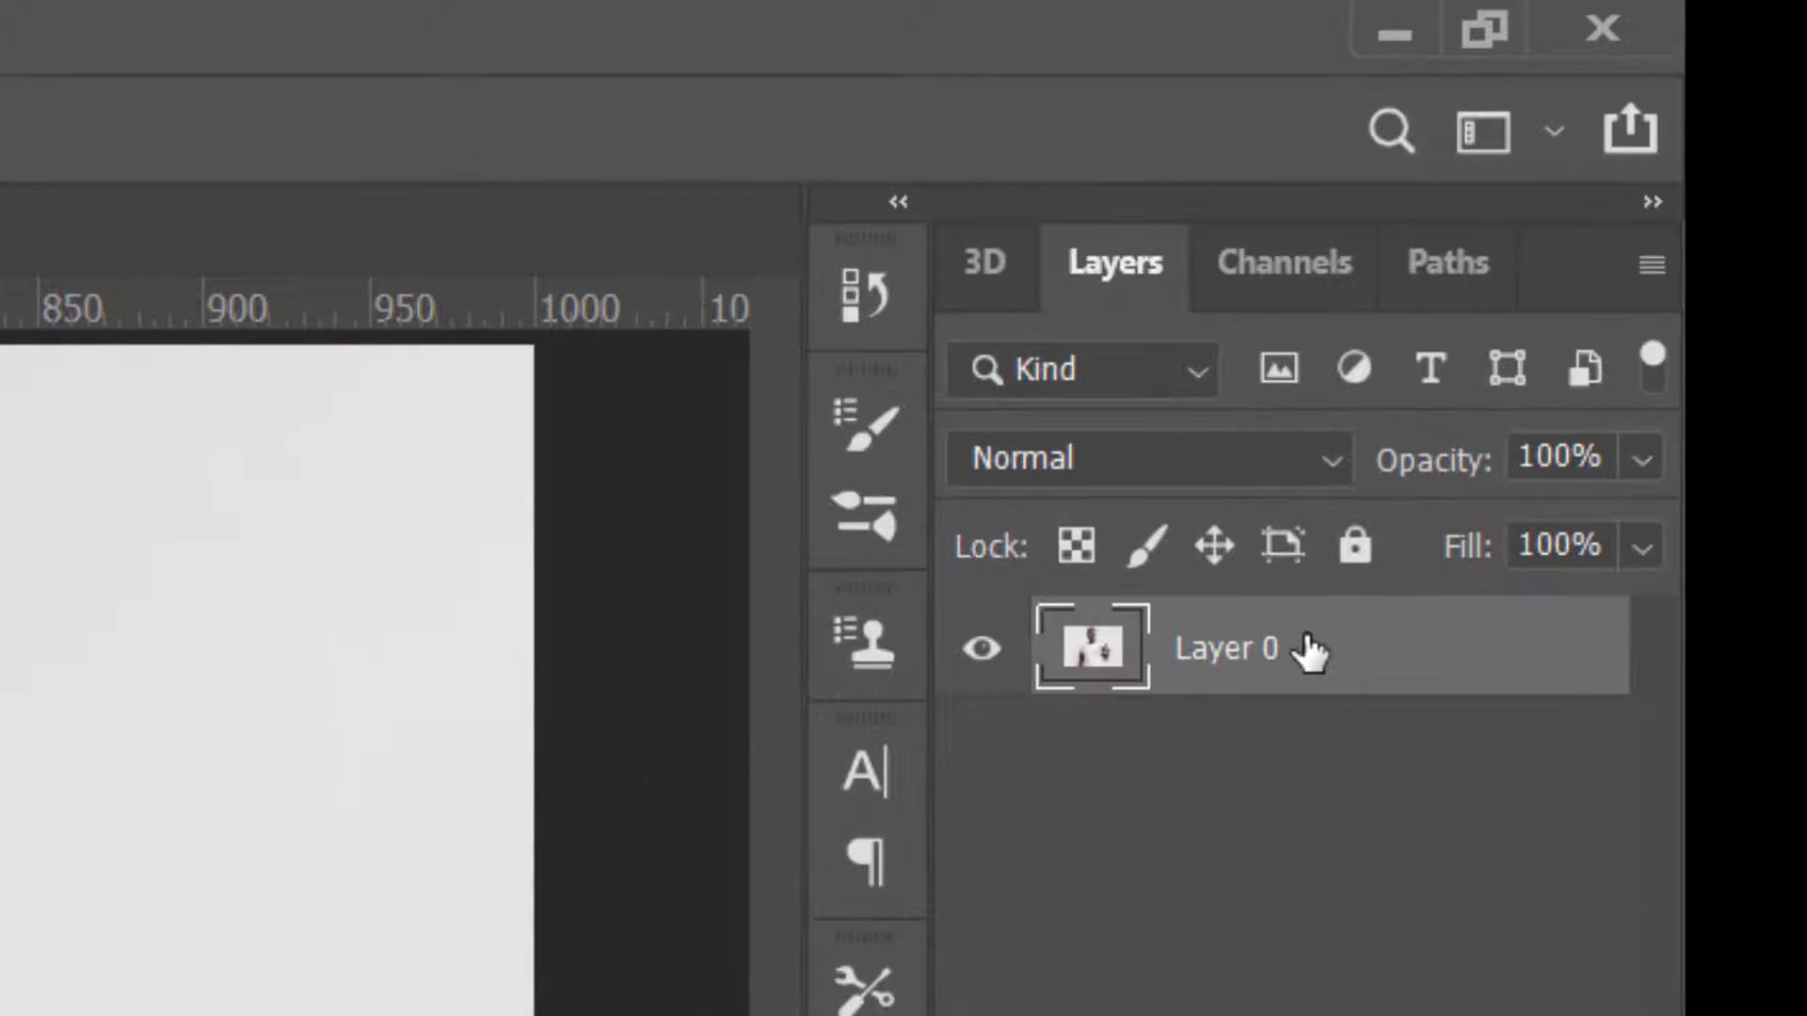
# Copy the selected T-shirt onto its own layer and name that layer "shhirt design"
pyautogui.hotkey('ctrl', 'j')
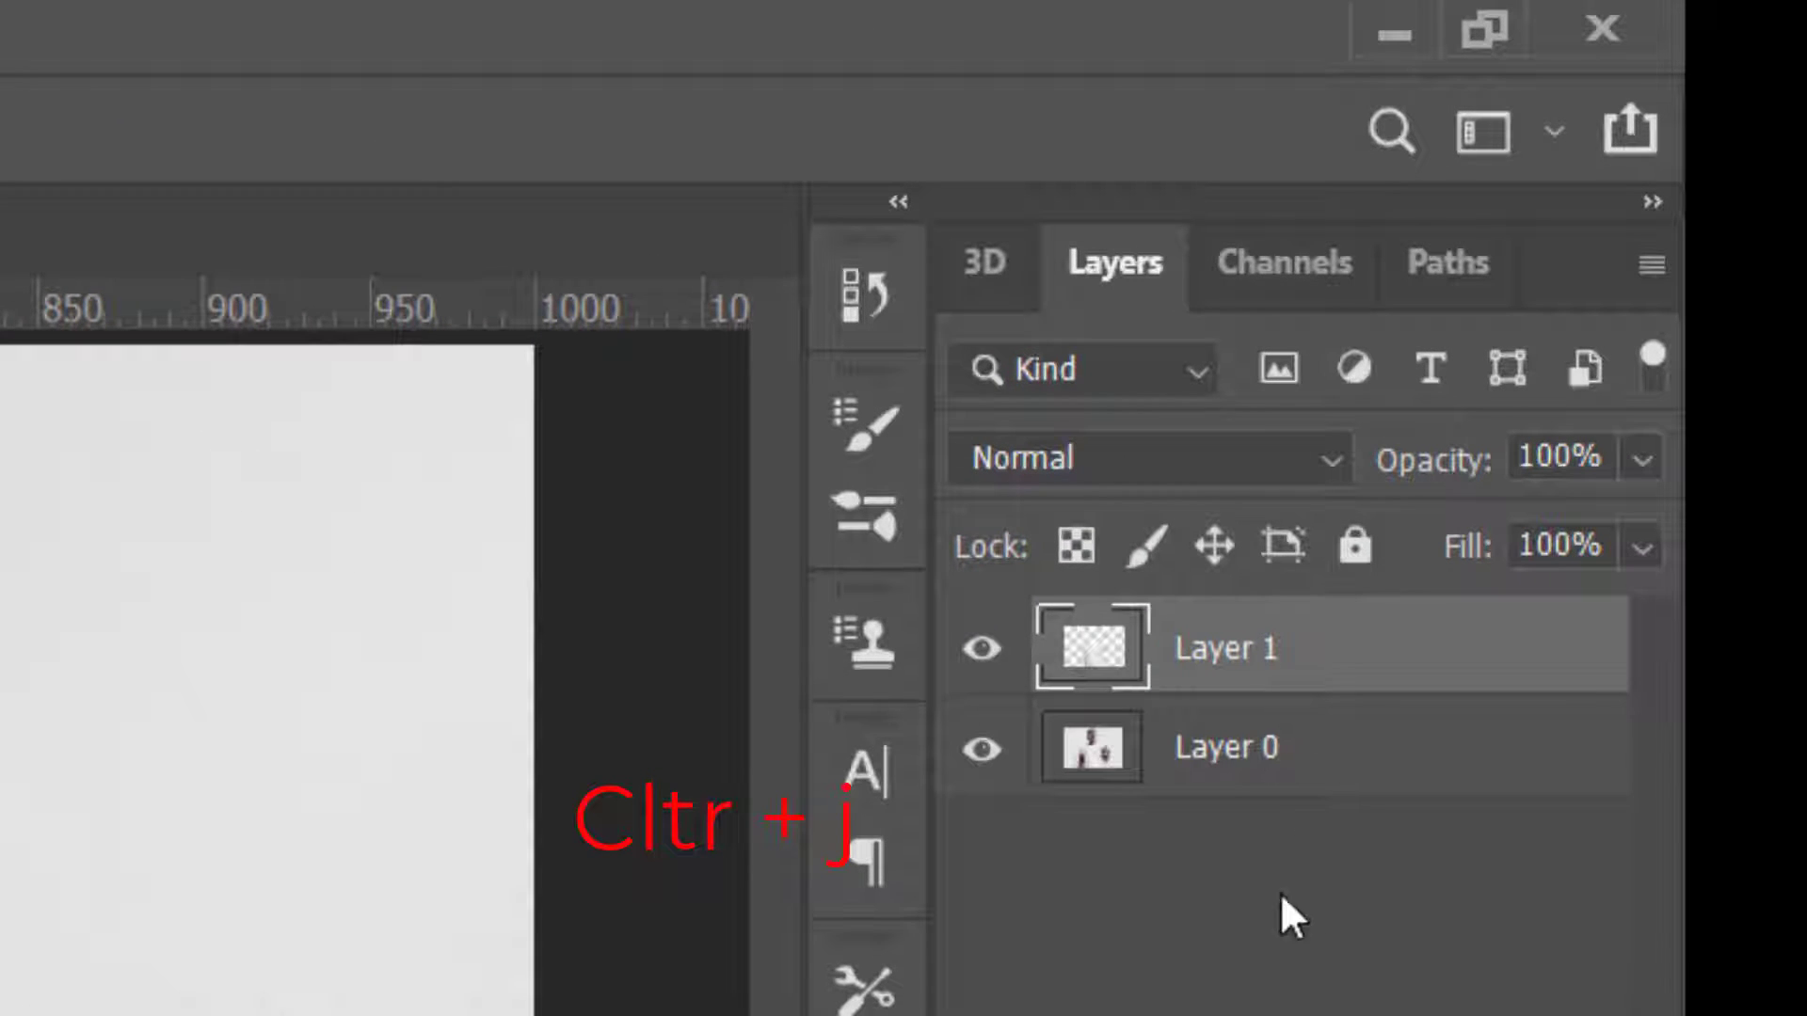
pyautogui.doubleClick(1250, 649)
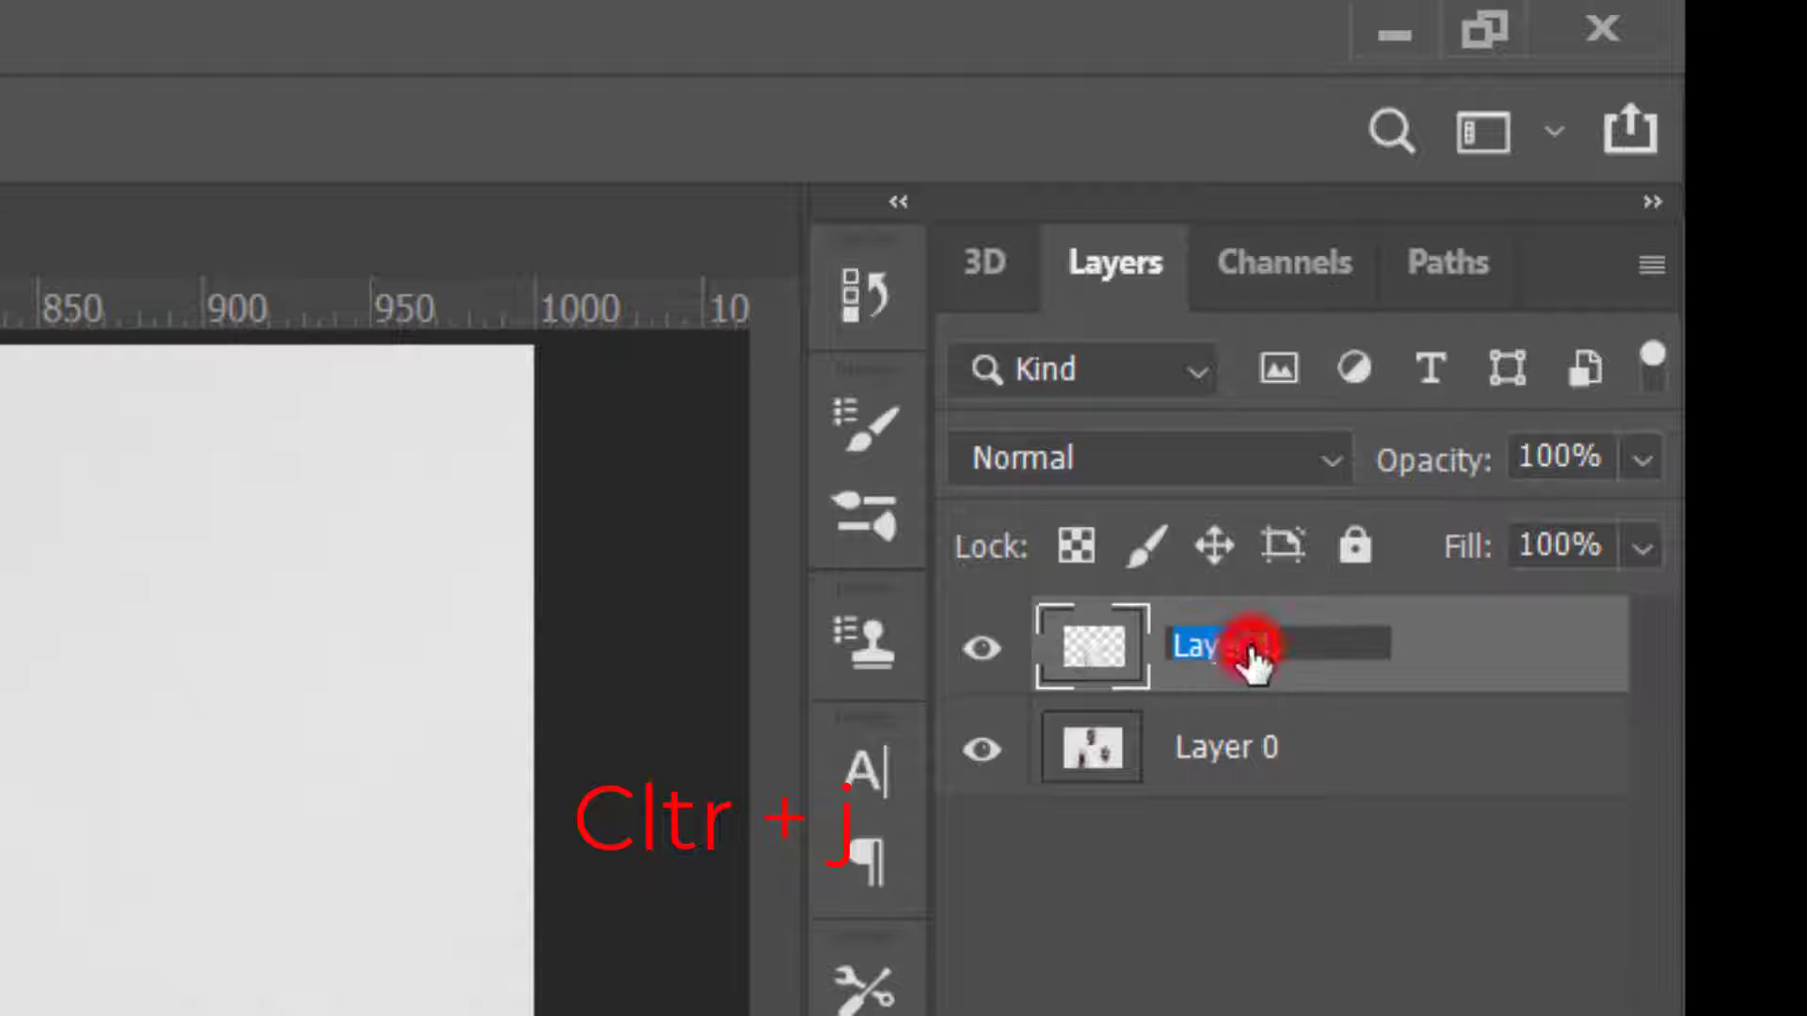
pyautogui.write('shhirt design')
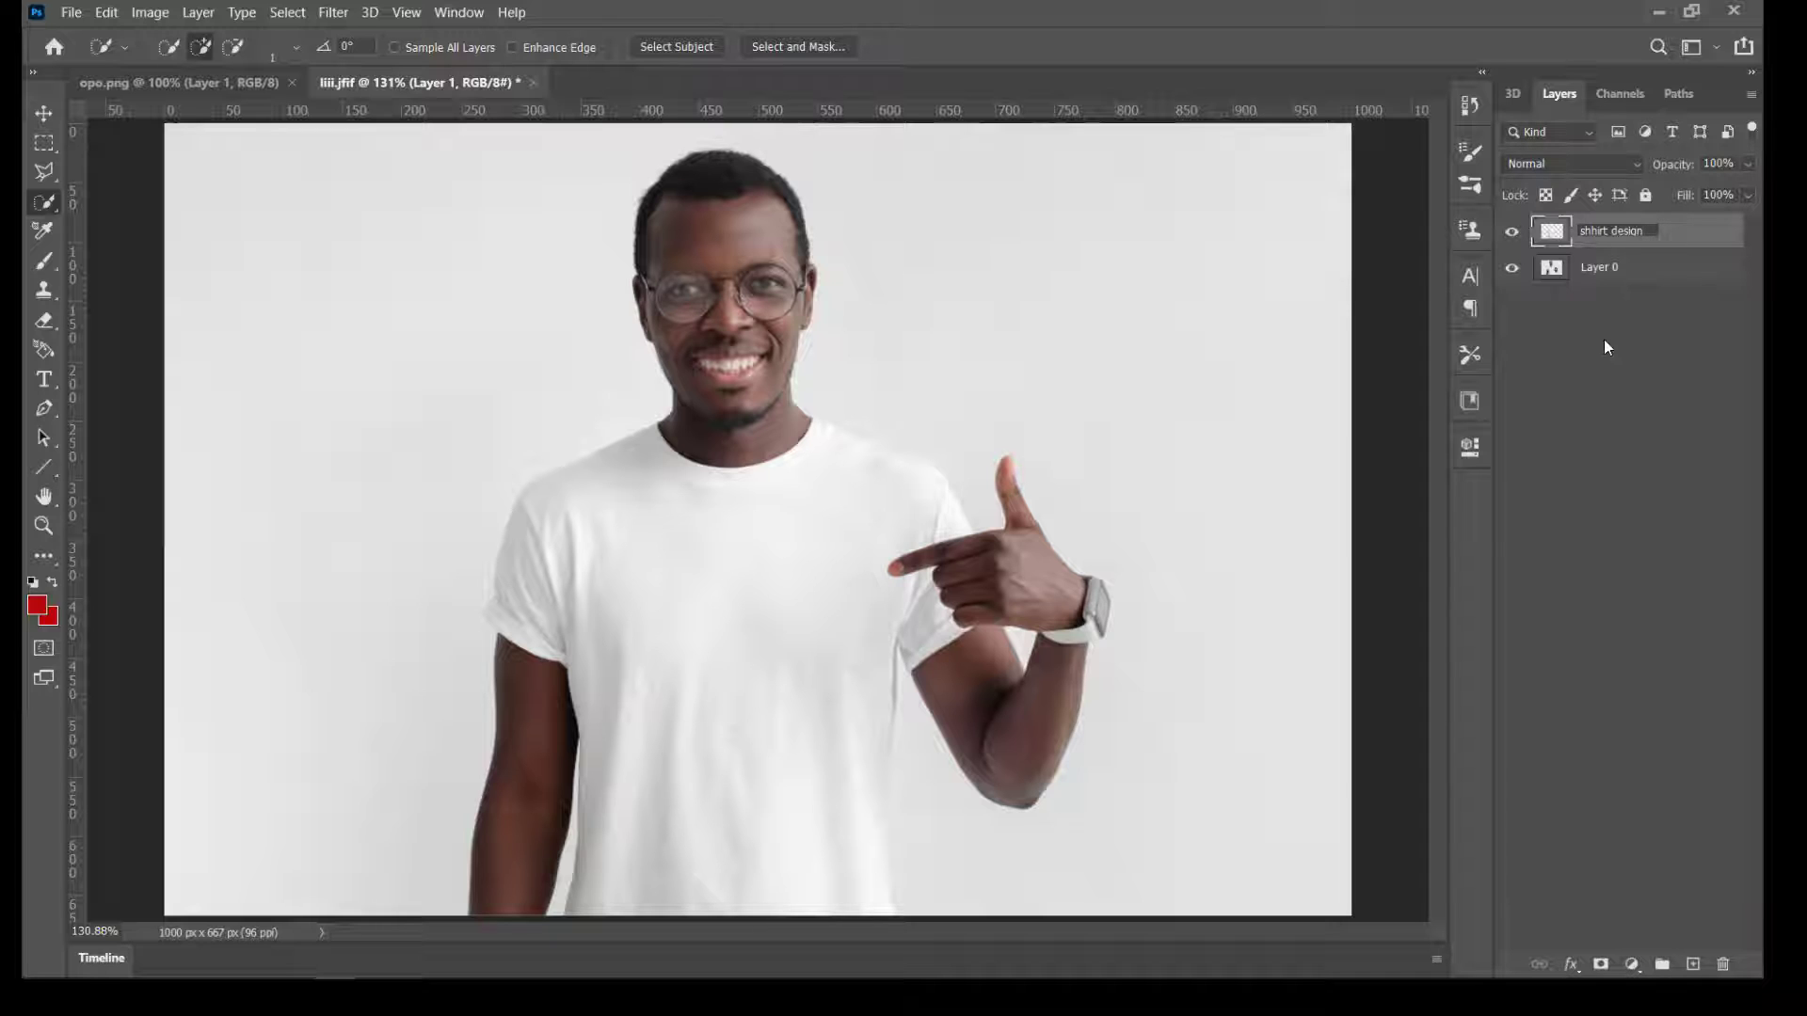
pyautogui.click(1629, 325)
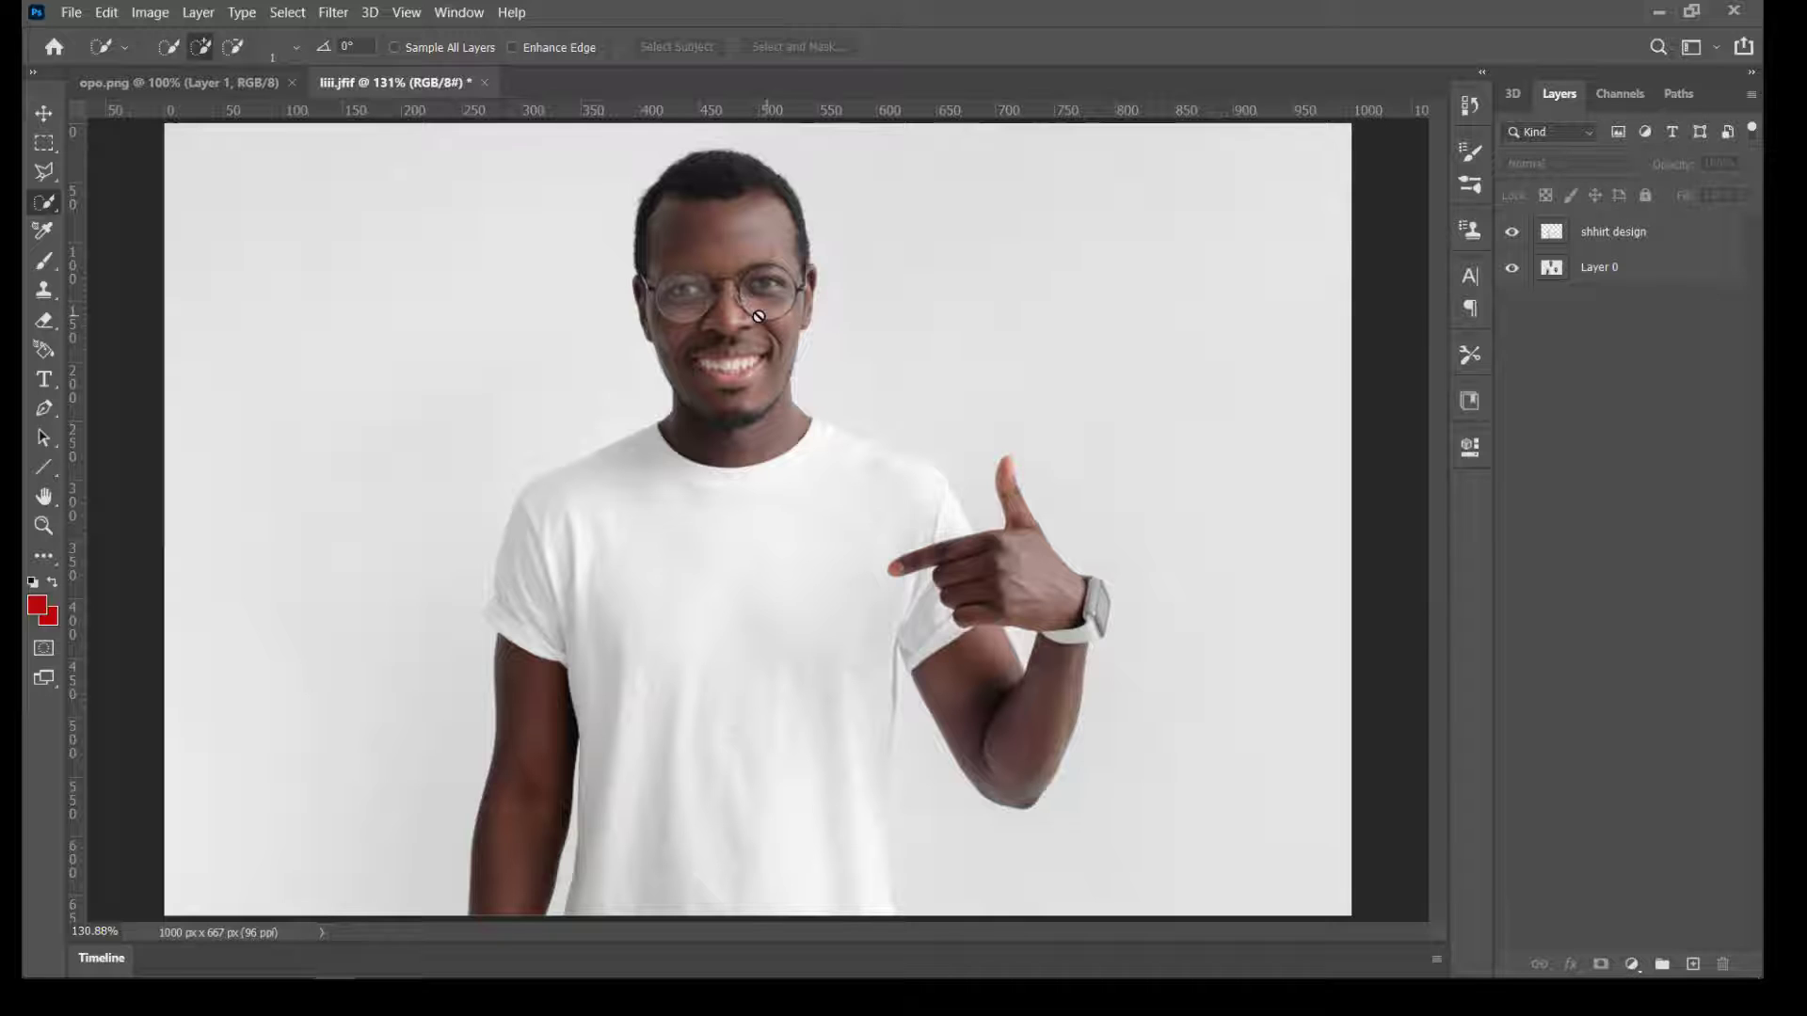
# Place the Paris design image 3207984 from the Desktop as an embedded object in the document
pyautogui.click(38, 112)
pyautogui.click(71, 11)
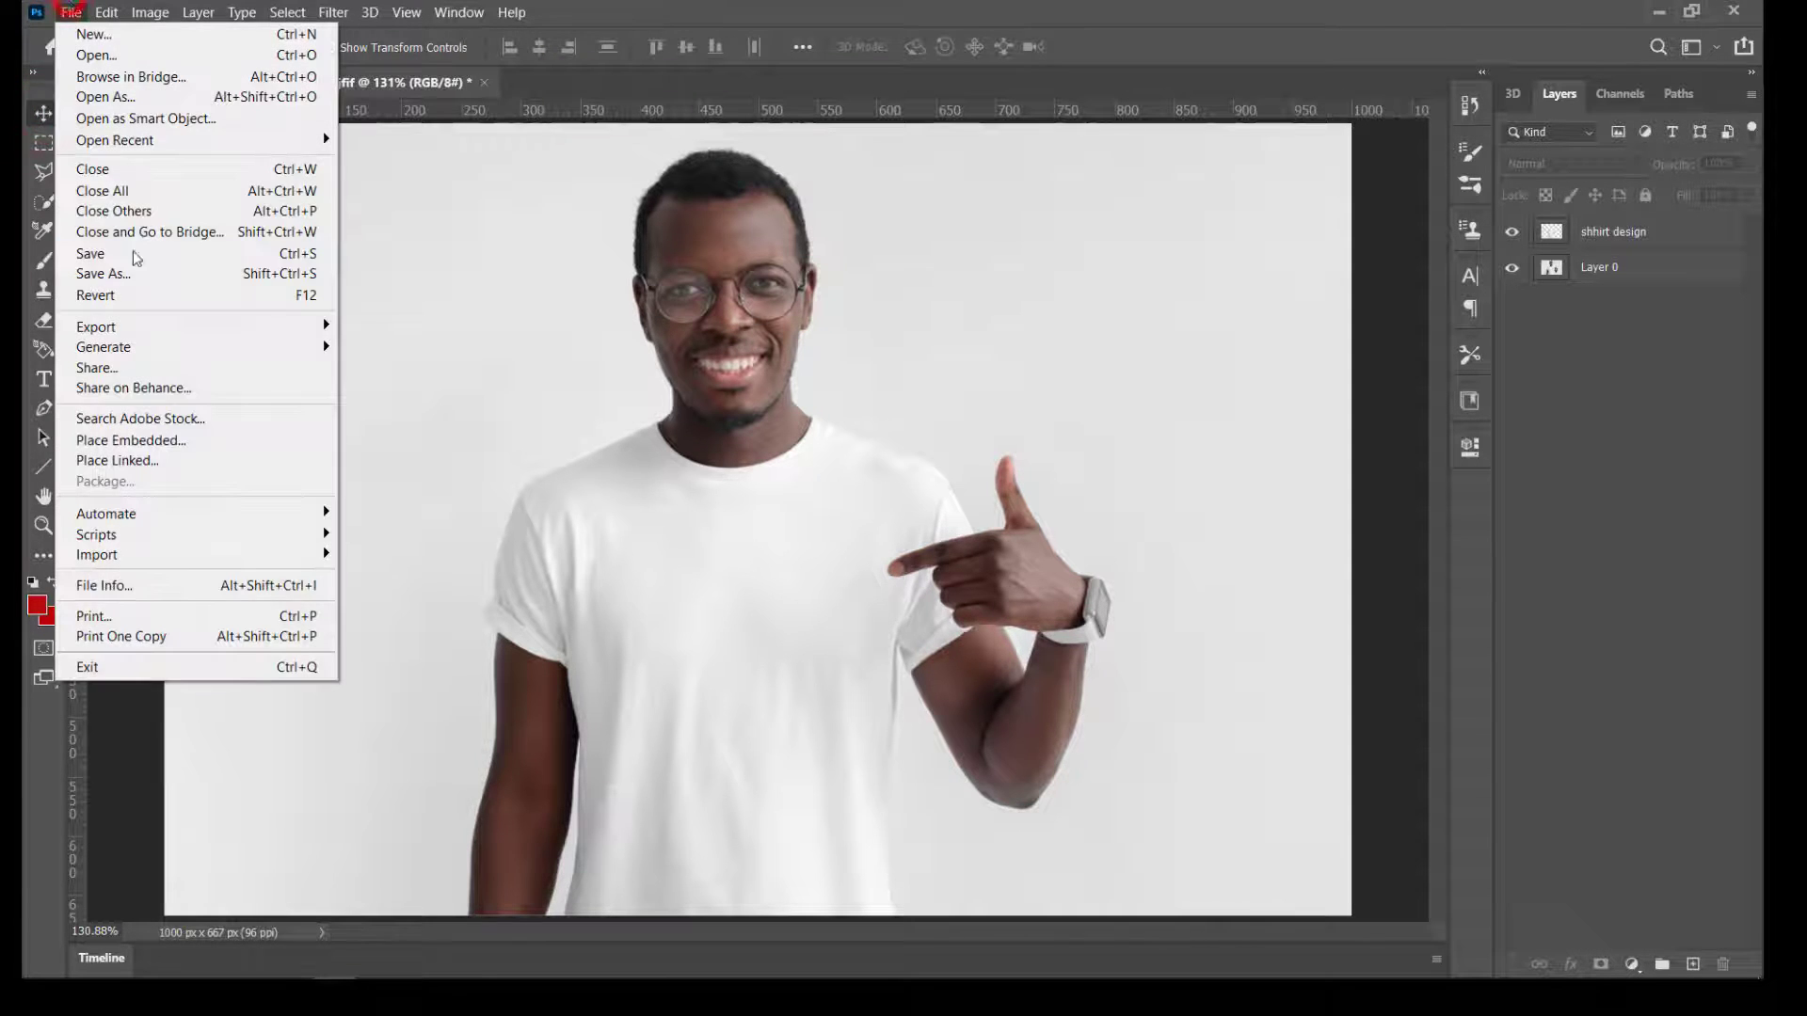
pyautogui.click(214, 439)
pyautogui.click(794, 189)
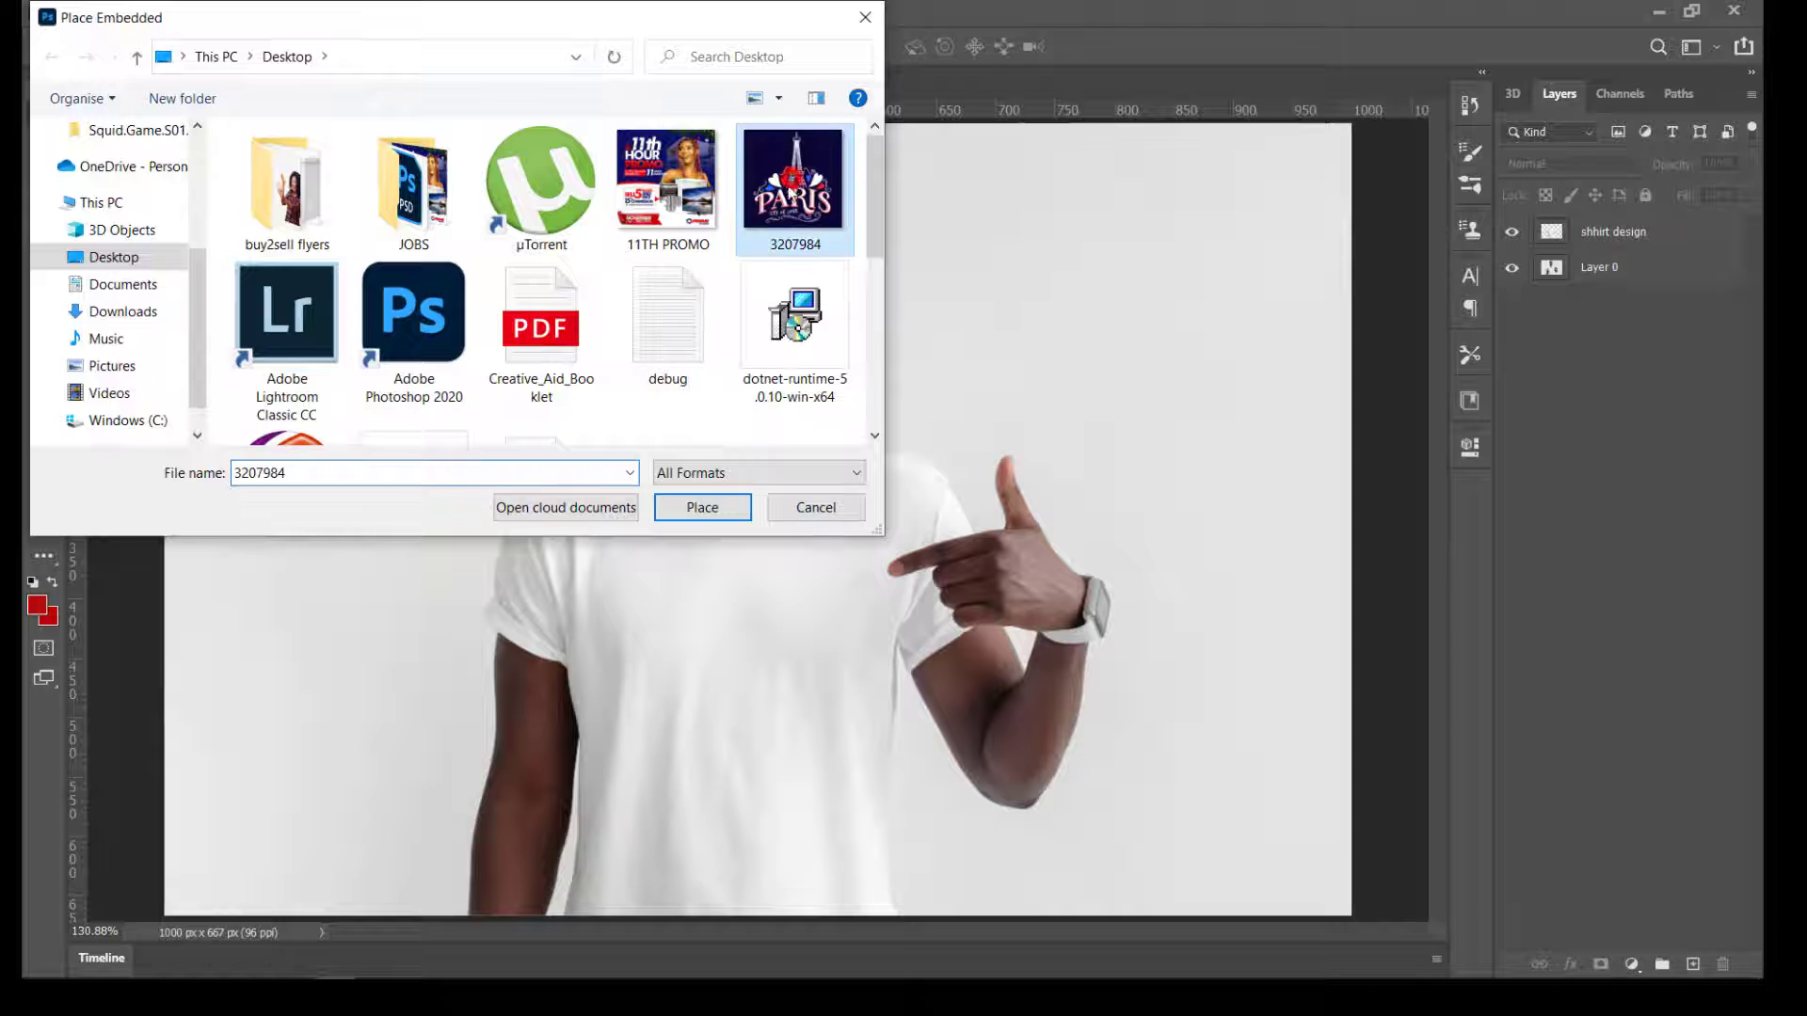
pyautogui.click(698, 509)
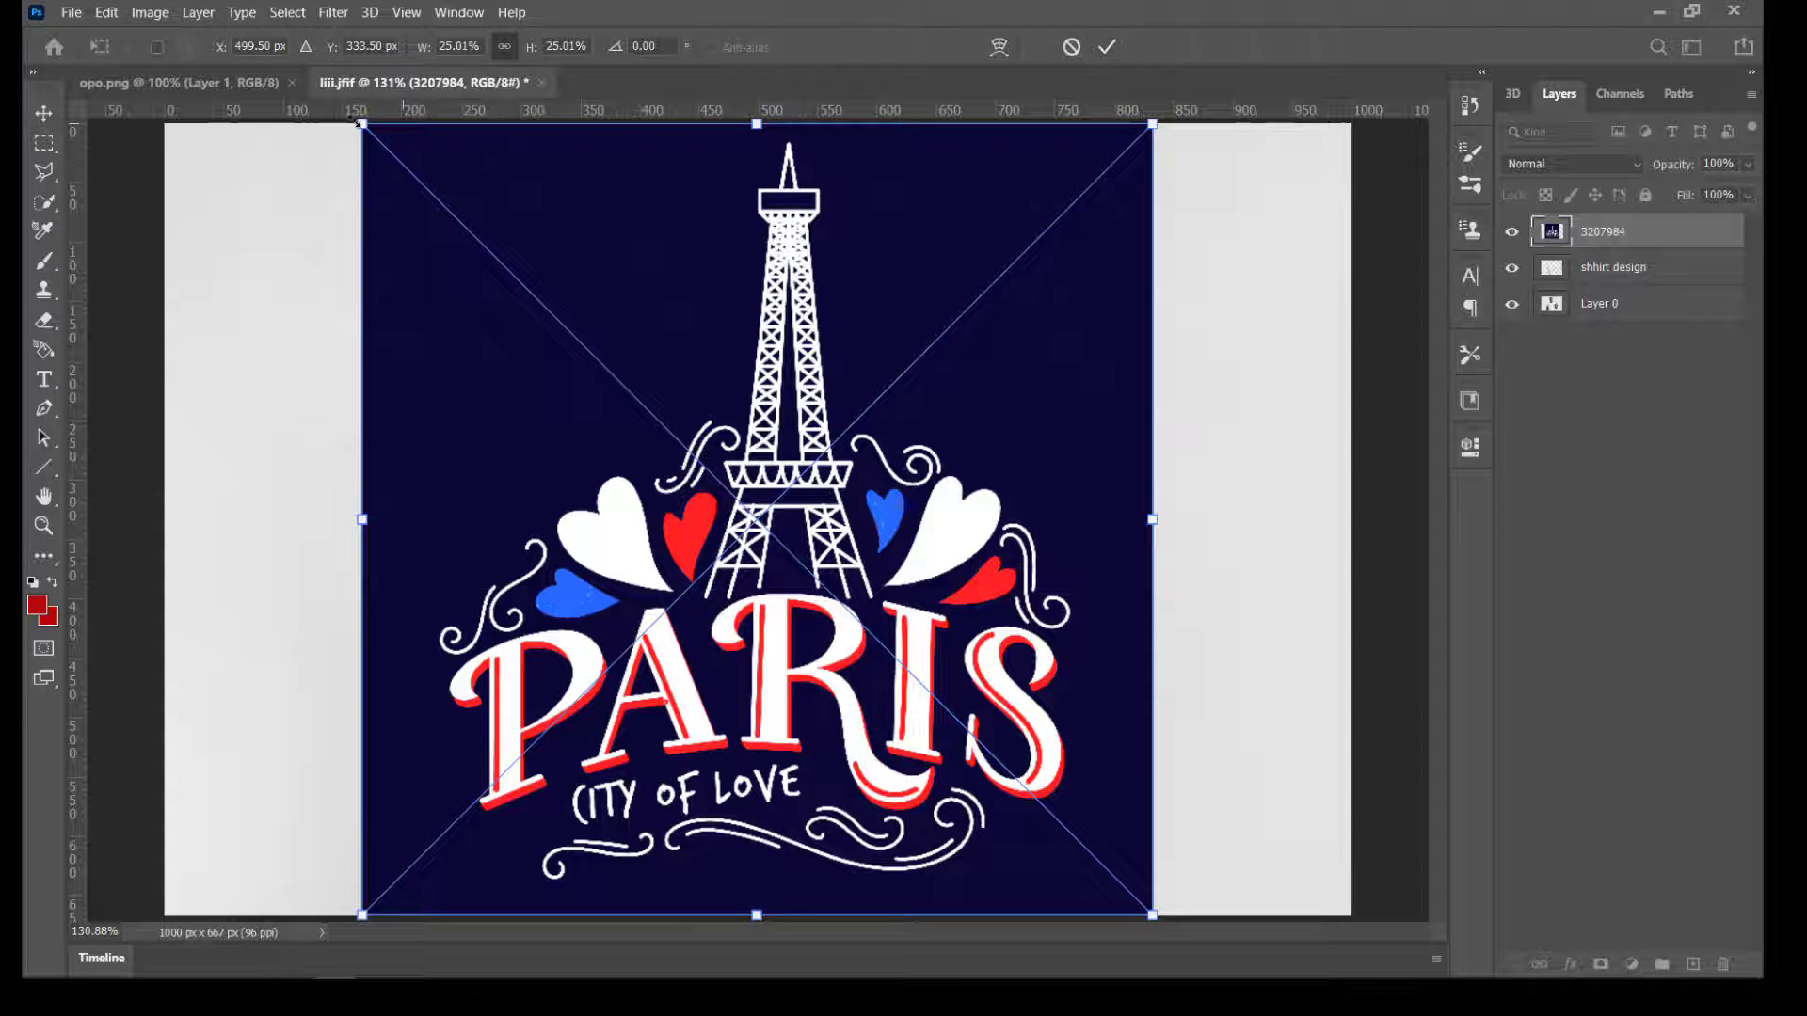
# Scale the Paris design proportionally to about 15.94% and position it over the man's torso, covering the T-shirt
pyautogui.moveTo(361, 124); pyautogui.dragTo(595, 595)
pyautogui.moveTo(943, 701); pyautogui.dragTo(763, 654)
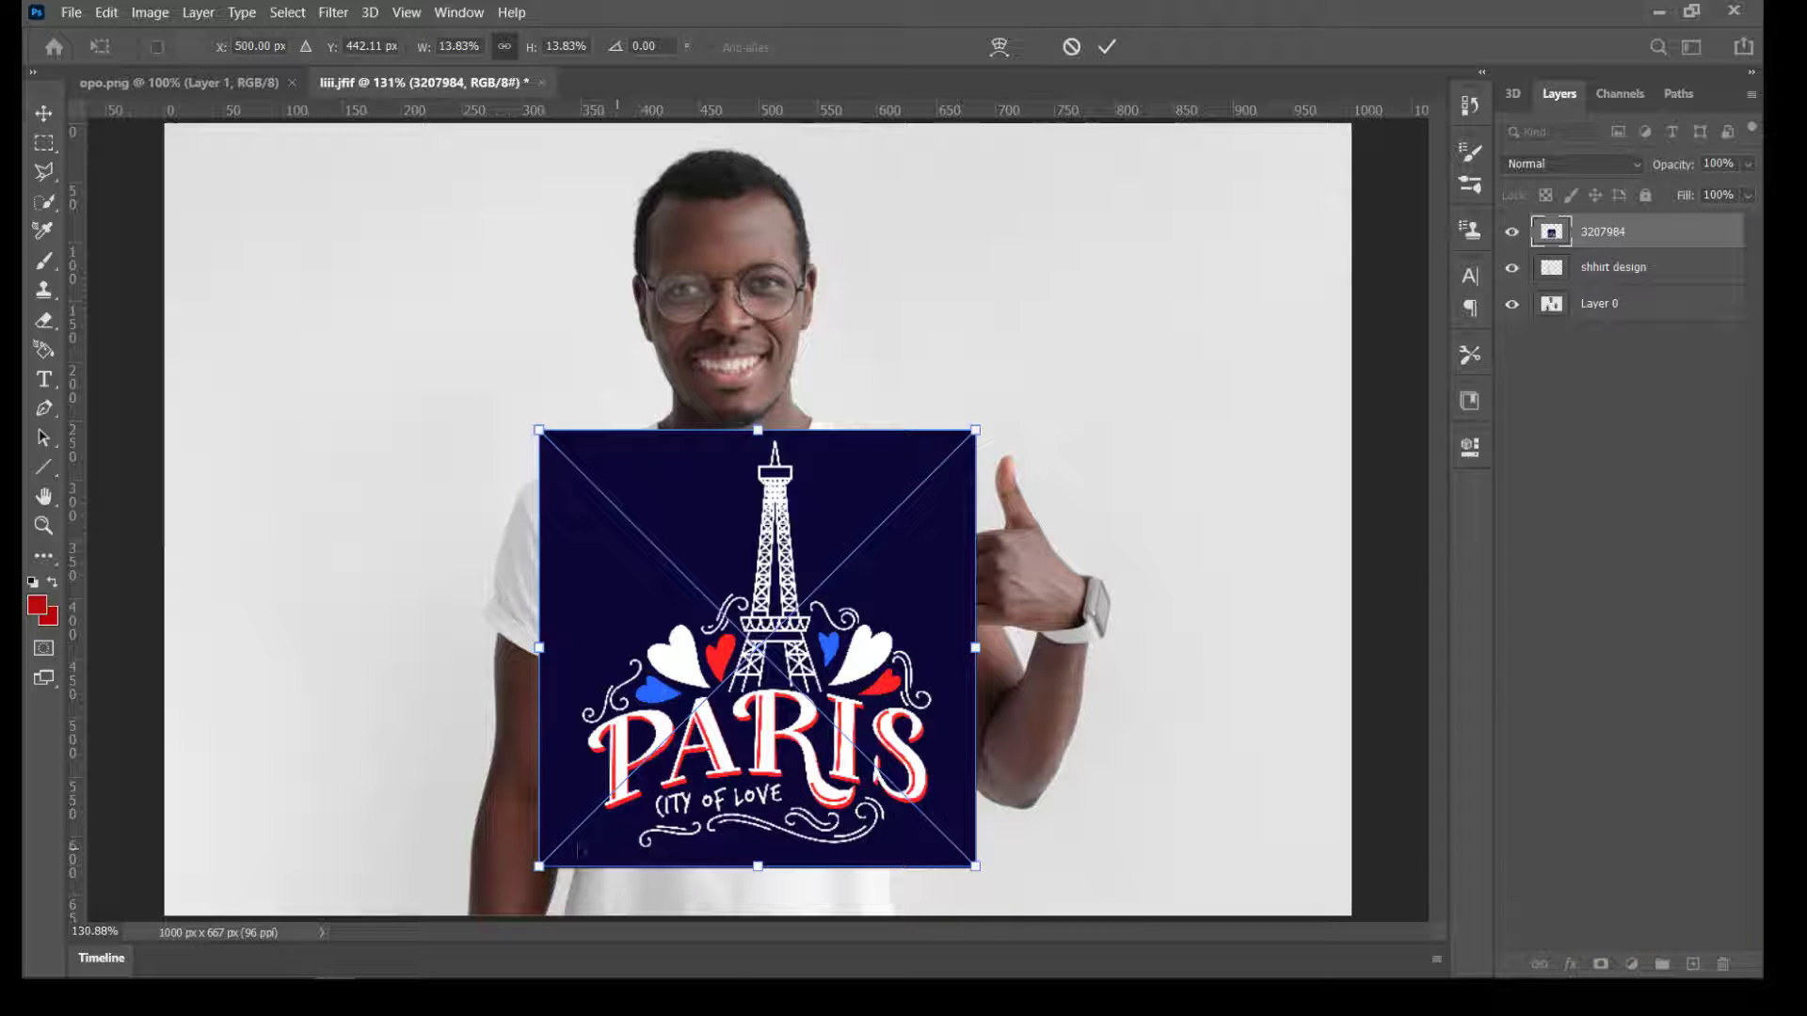
pyautogui.moveTo(538, 866); pyautogui.dragTo(479, 917)
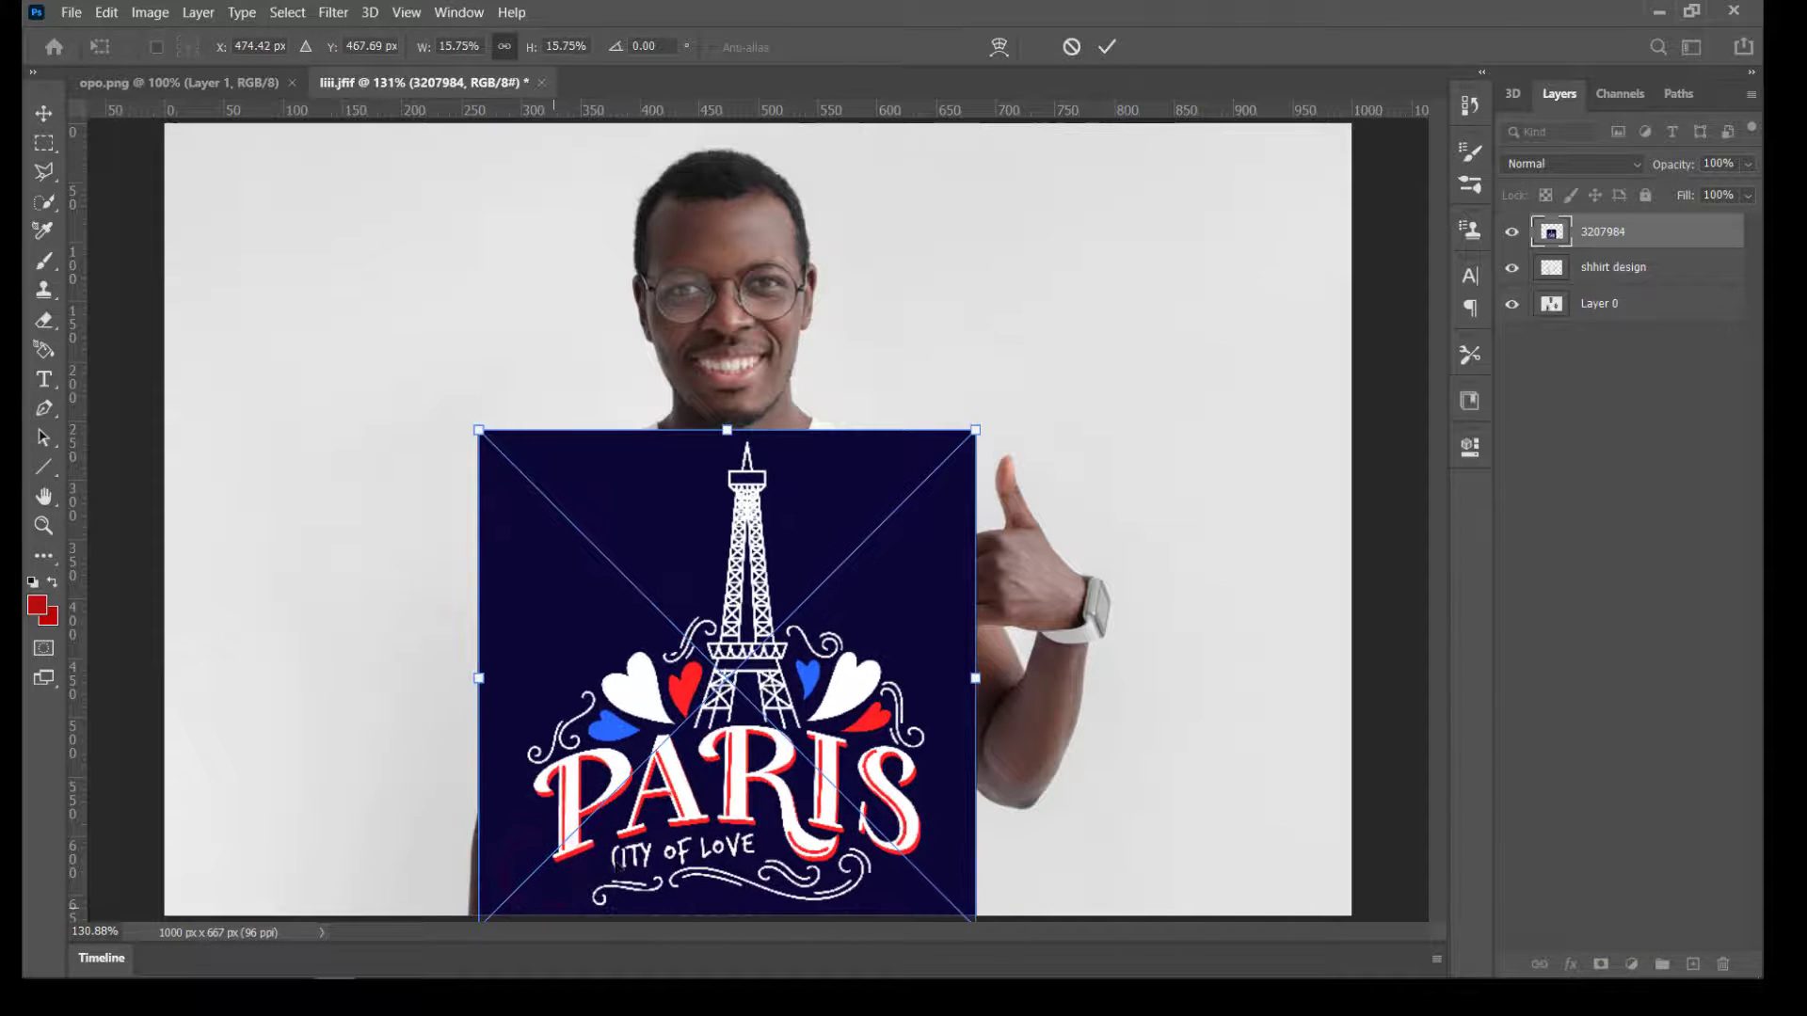
pyautogui.moveTo(684, 770)
pyautogui.mouseDown()
pyautogui.moveTo(712, 776)
pyautogui.moveTo(692, 754)
pyautogui.mouseUp()
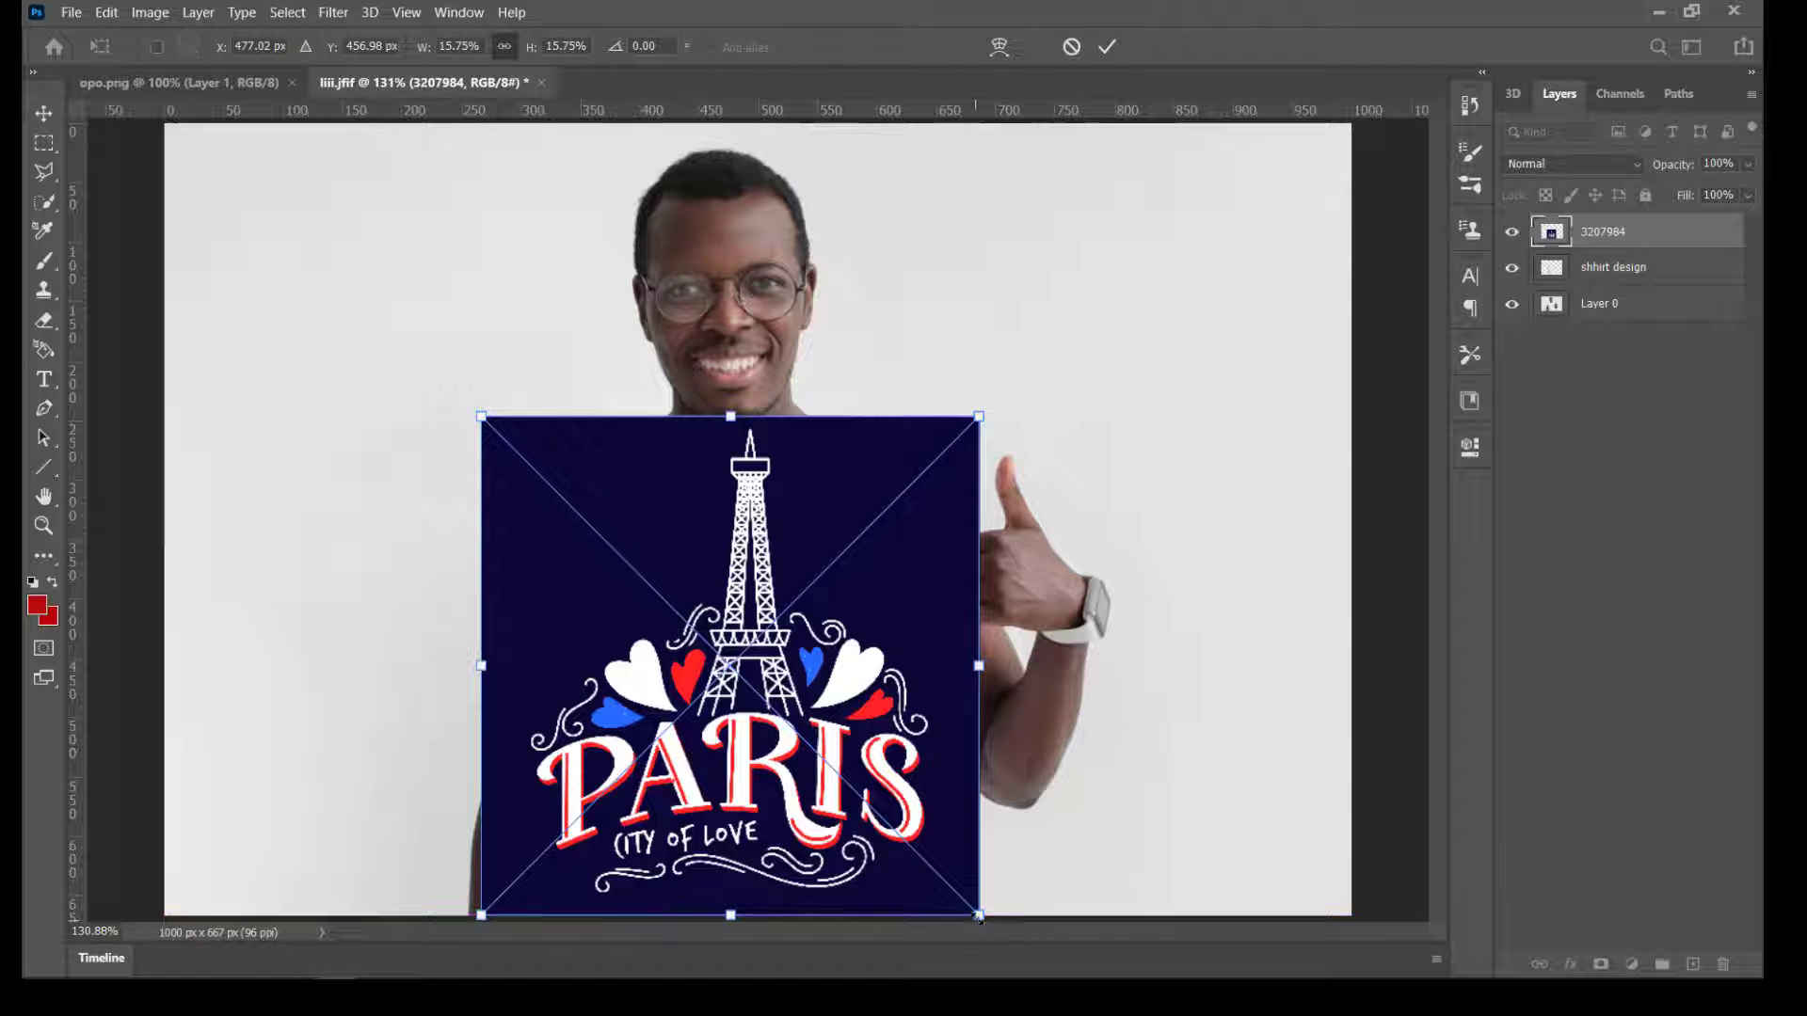
pyautogui.moveTo(979, 915); pyautogui.dragTo(985, 920)
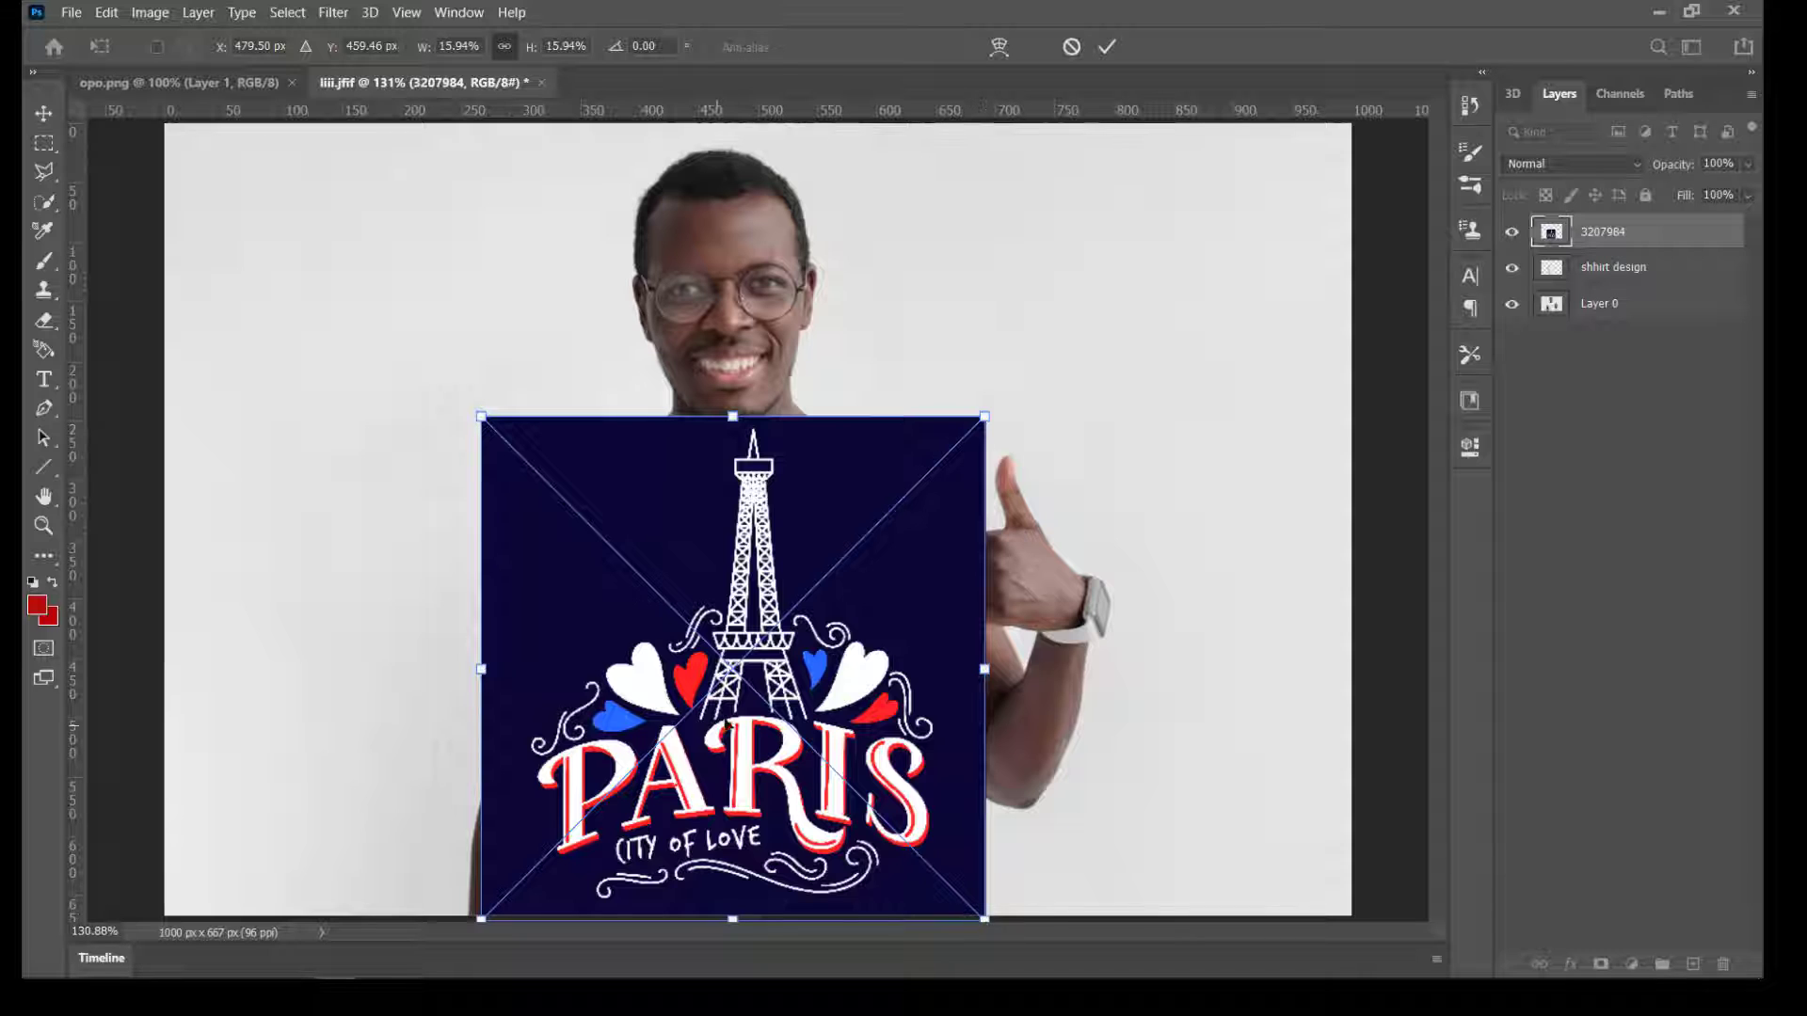
pyautogui.click(1106, 47)
# Rasterize the Paris design layer and mask it to the T-shirt outline loaded from the "shhirt design" layer
pyautogui.rightClick(1647, 233)
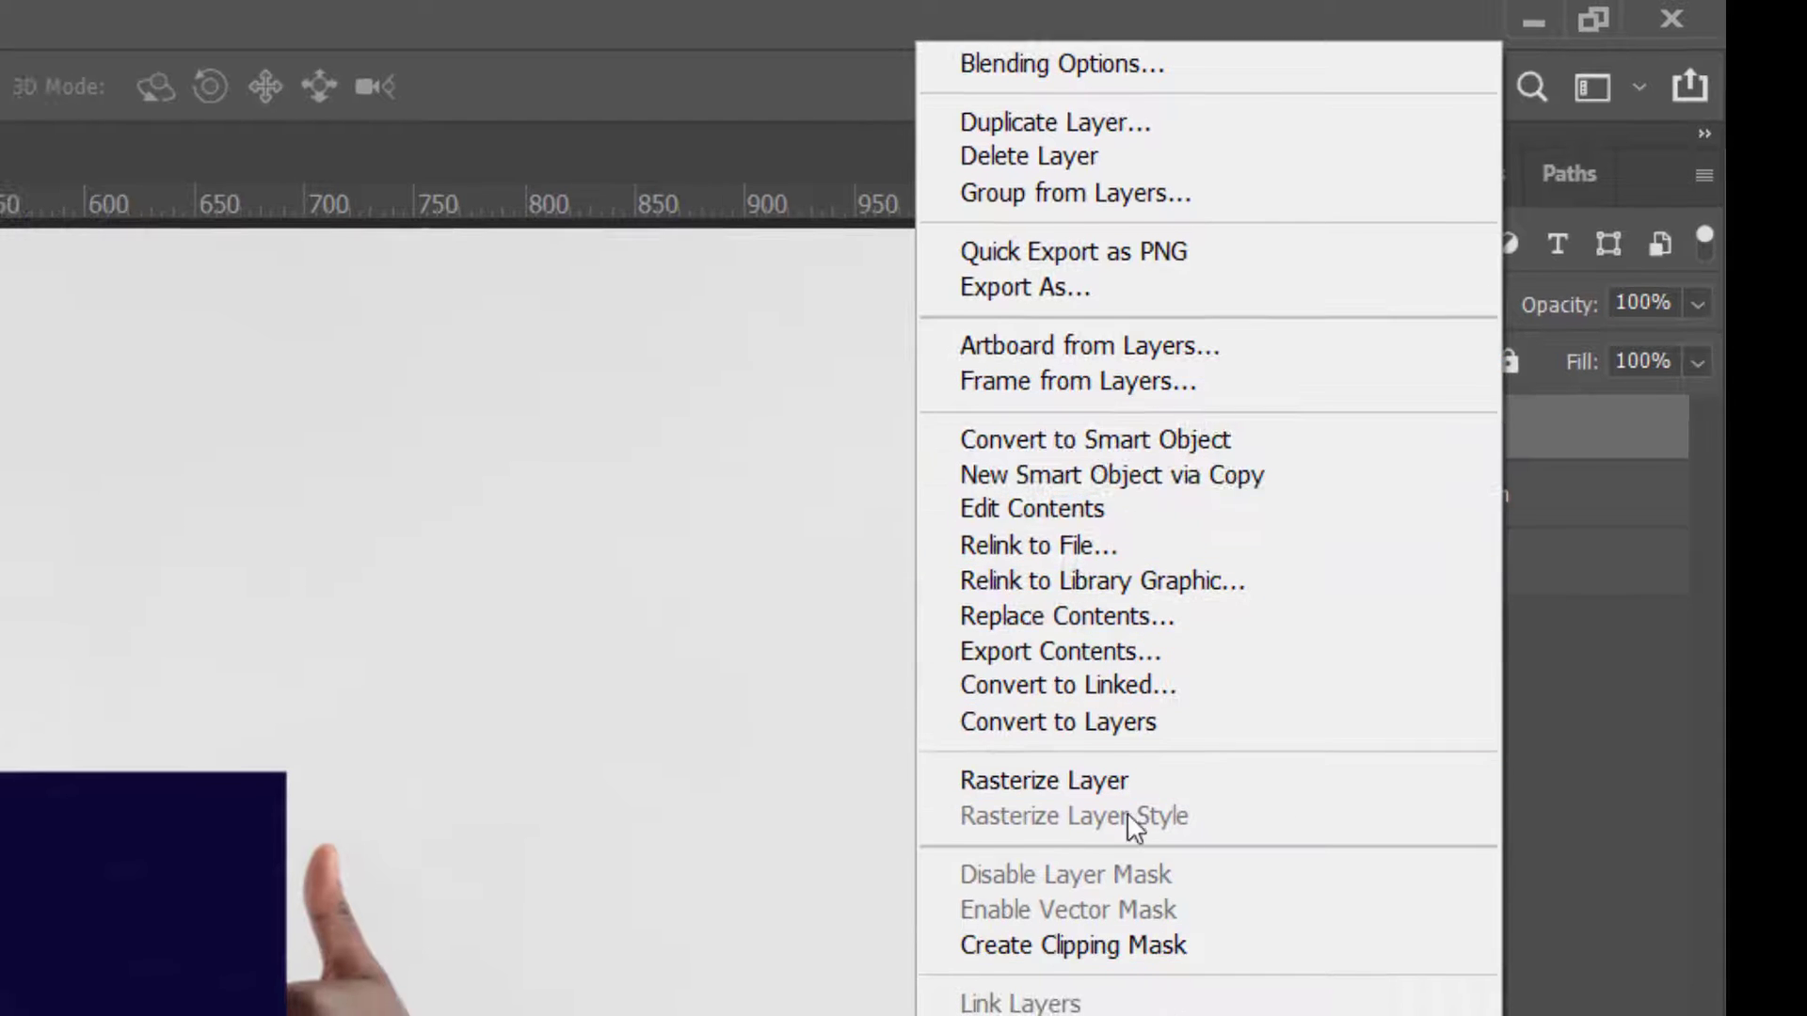
pyautogui.click(981, 937)
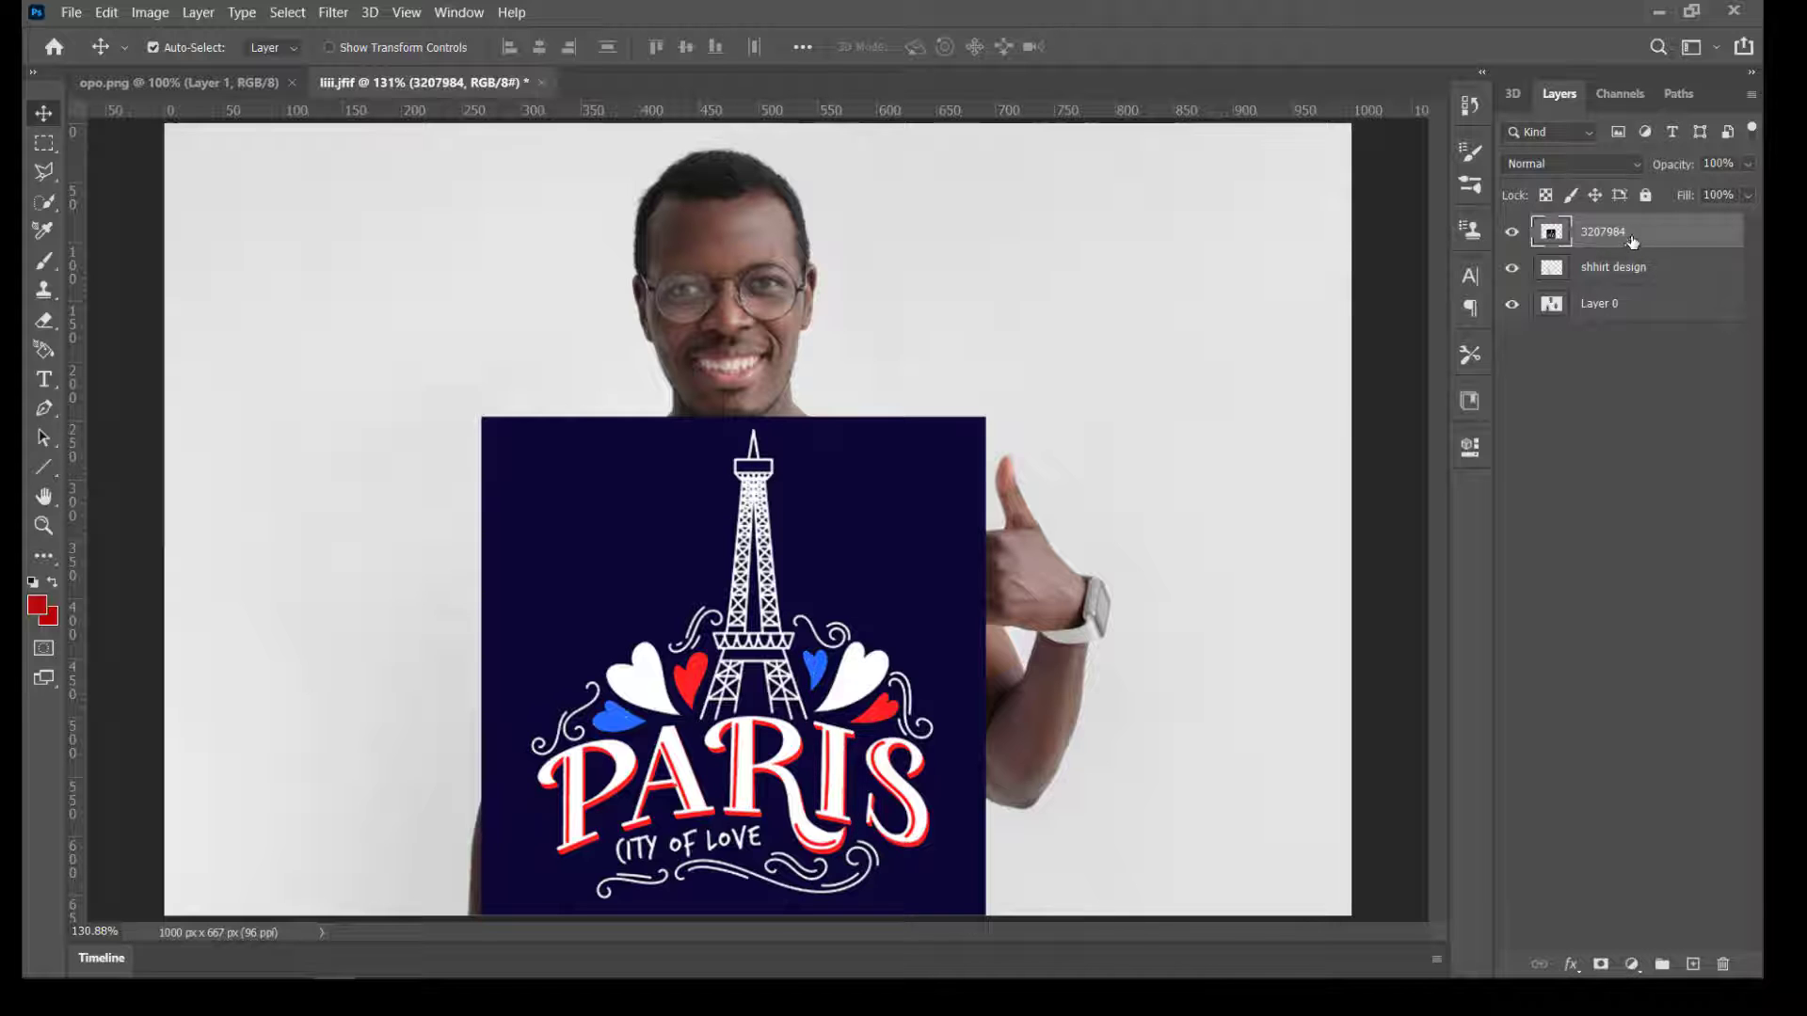
pyautogui.keyDown('ctrl'); pyautogui.click(1534, 273); pyautogui.keyUp('ctrl')
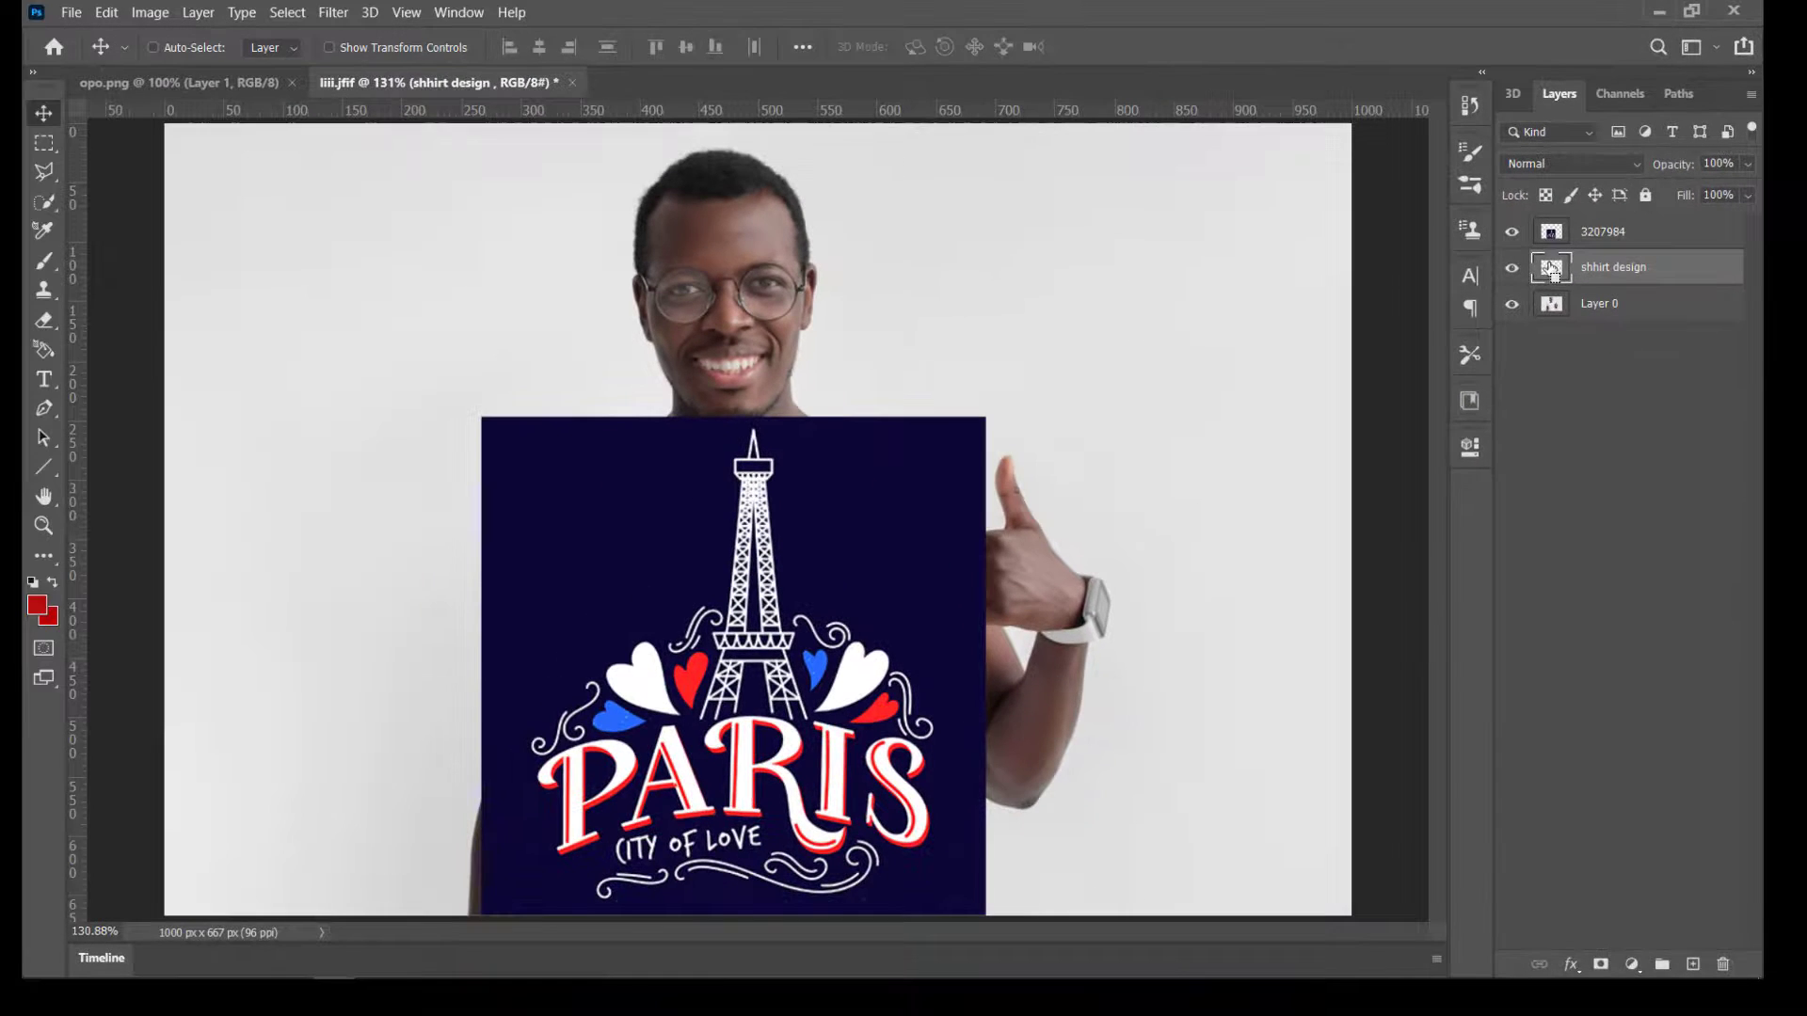
pyautogui.keyDown('ctrl'); pyautogui.click(1126, 704); pyautogui.keyUp('ctrl')
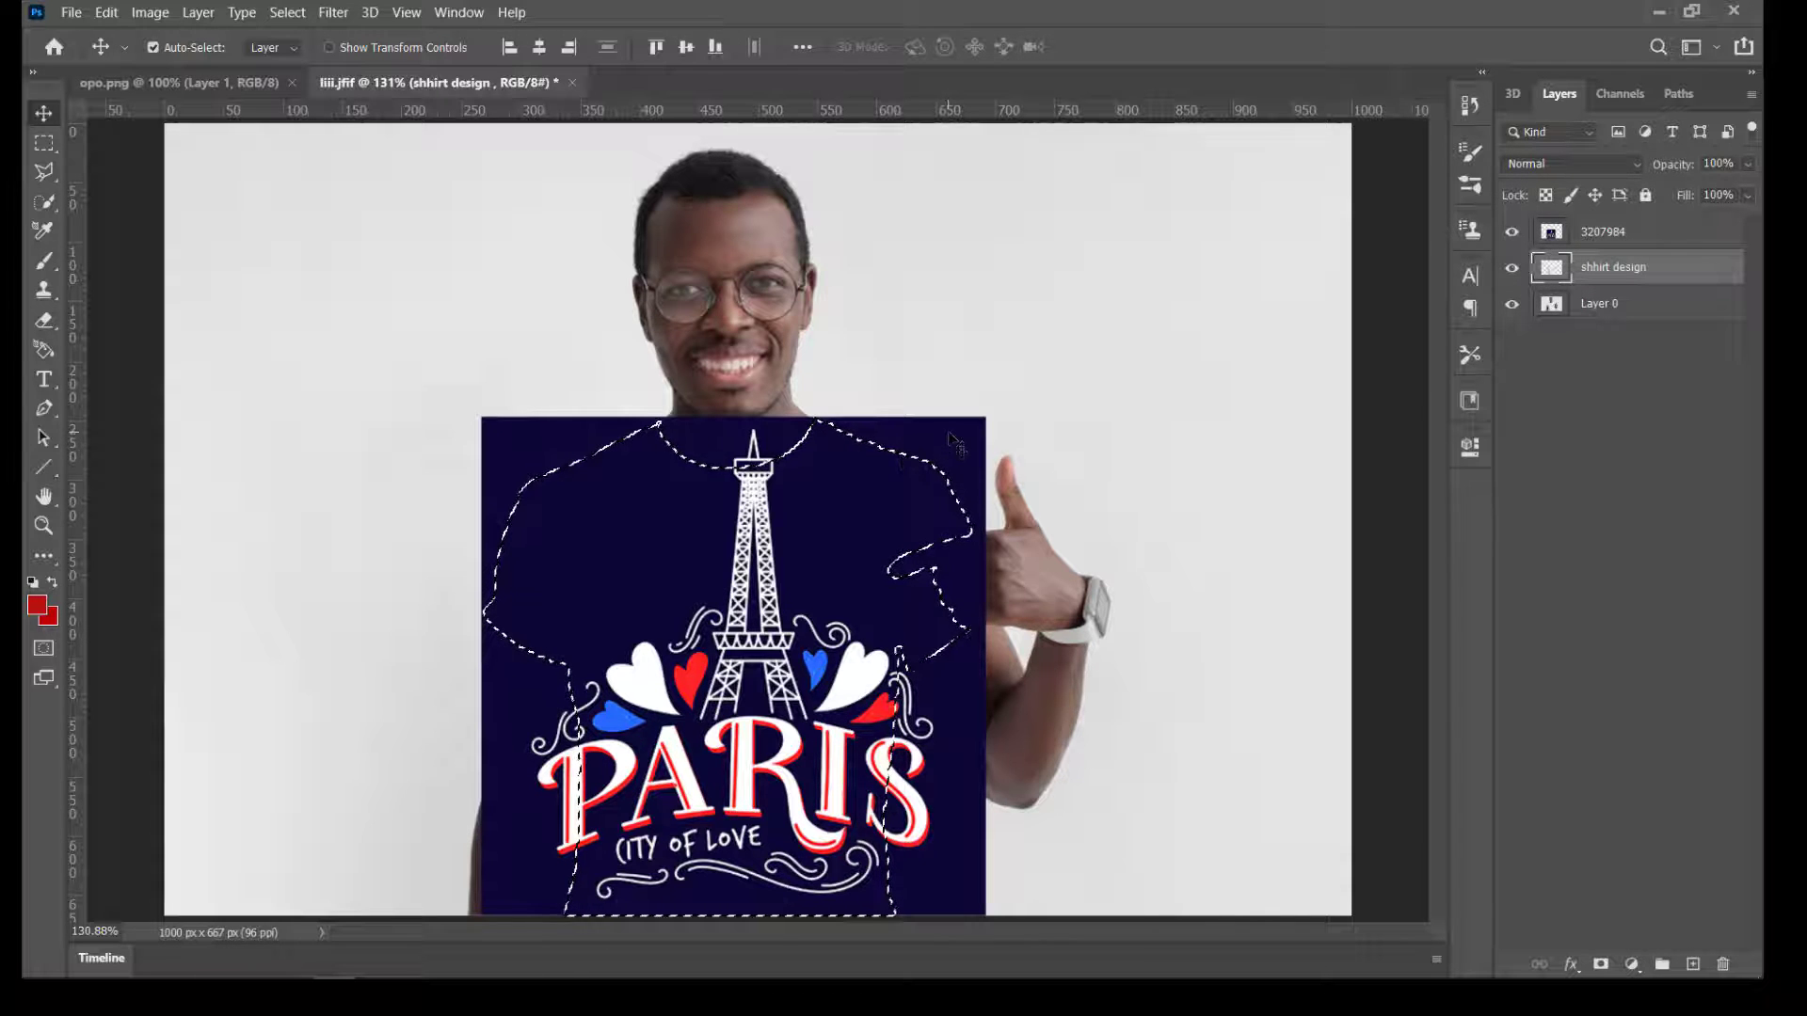
pyautogui.click(1649, 228)
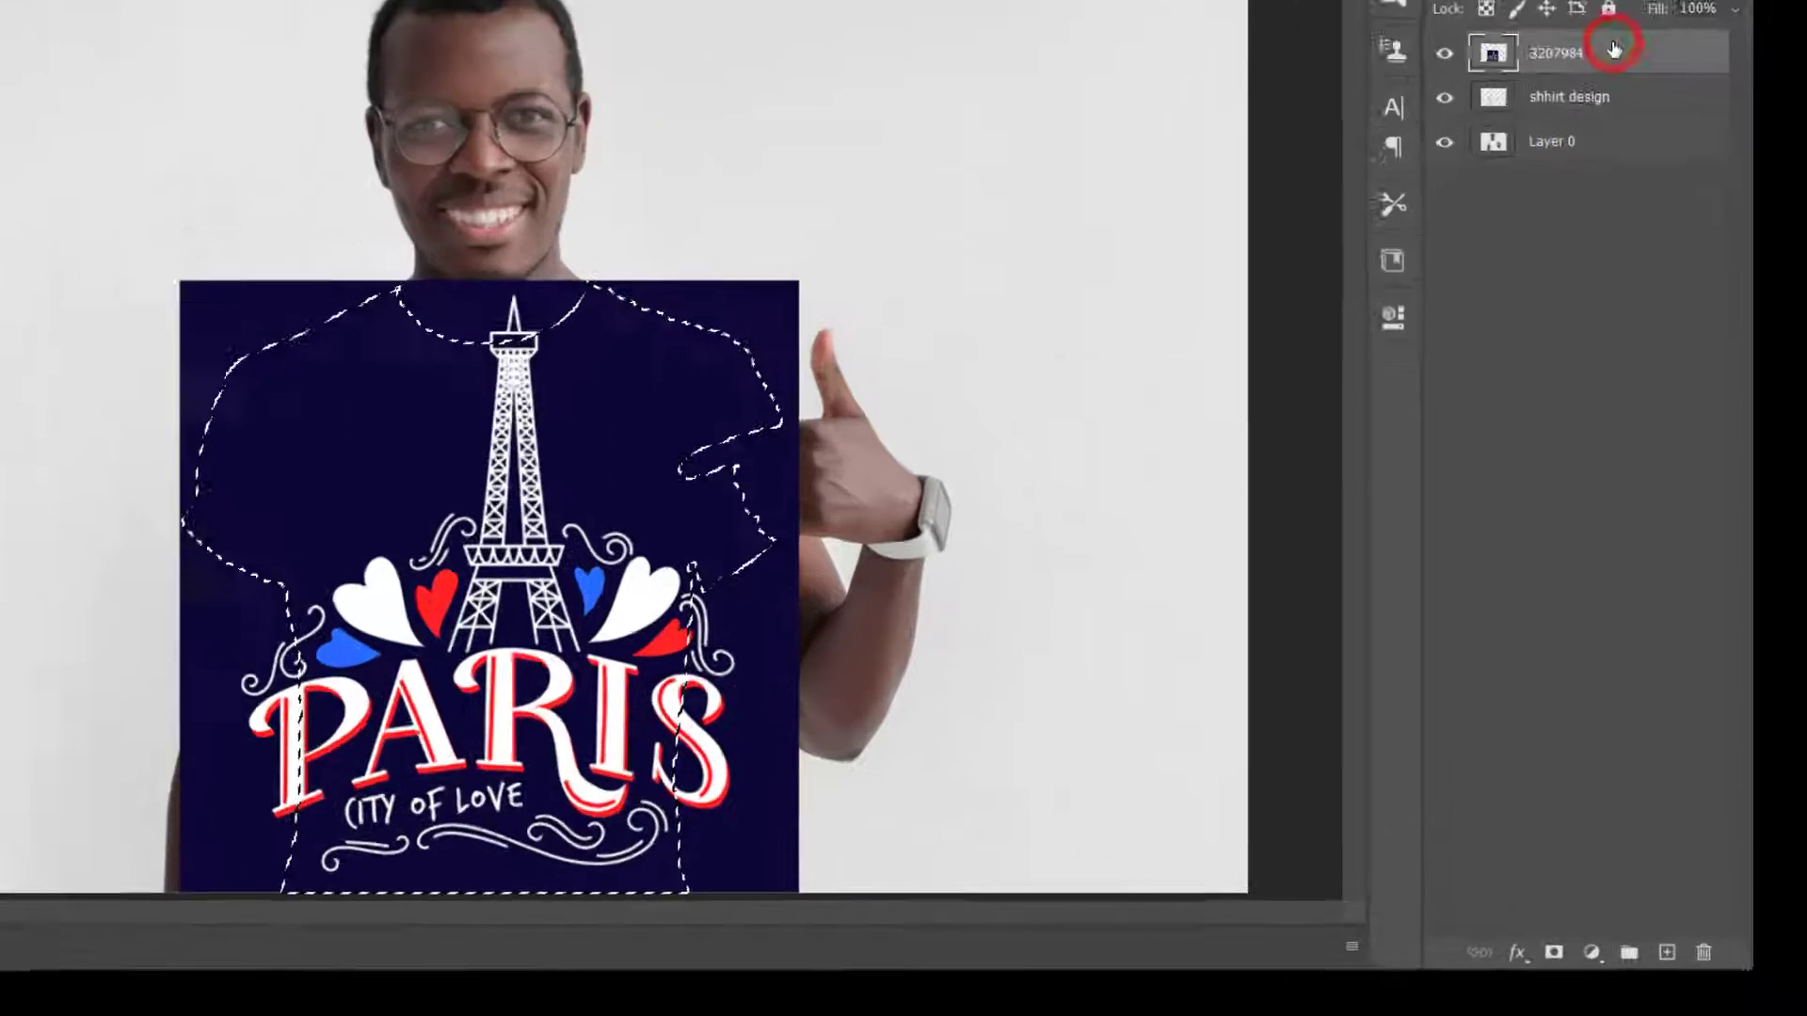
pyautogui.click(1015, 819)
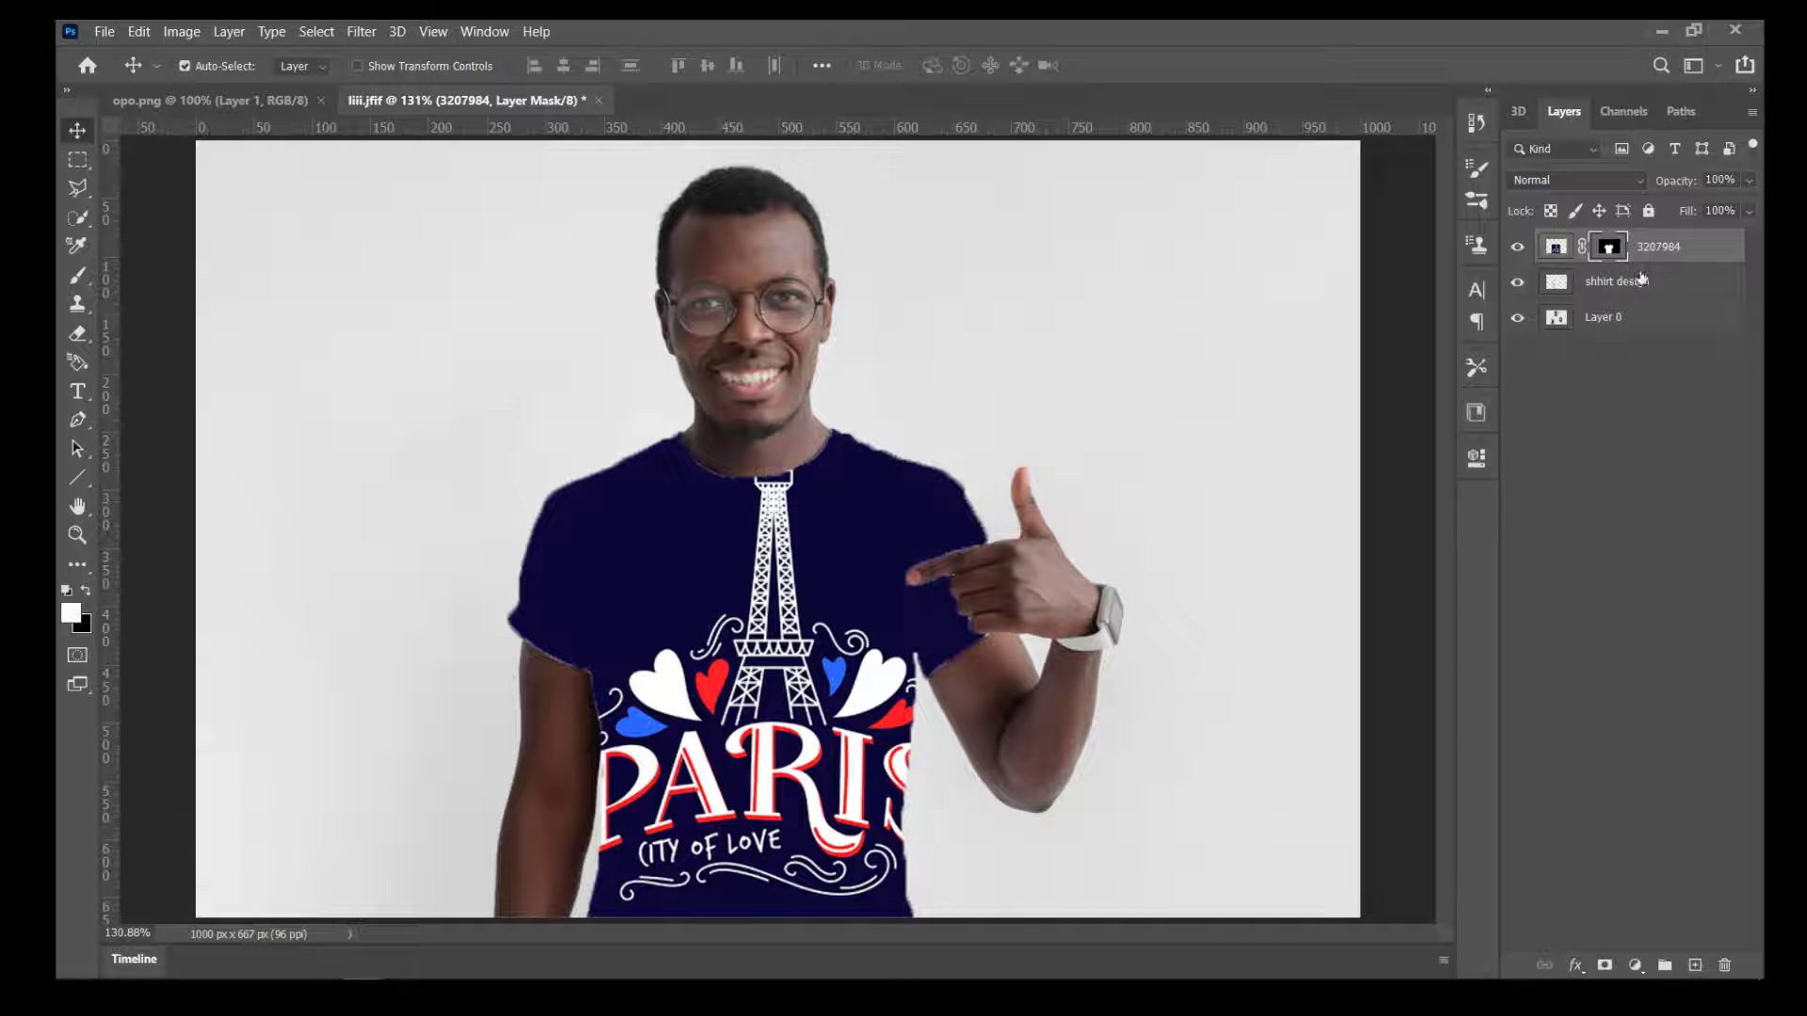
# Adjust the Blend If range of the Paris design layer by raising the black point of the Underlying Layer and keeping This Layer at 0
pyautogui.rightClick(1678, 251)
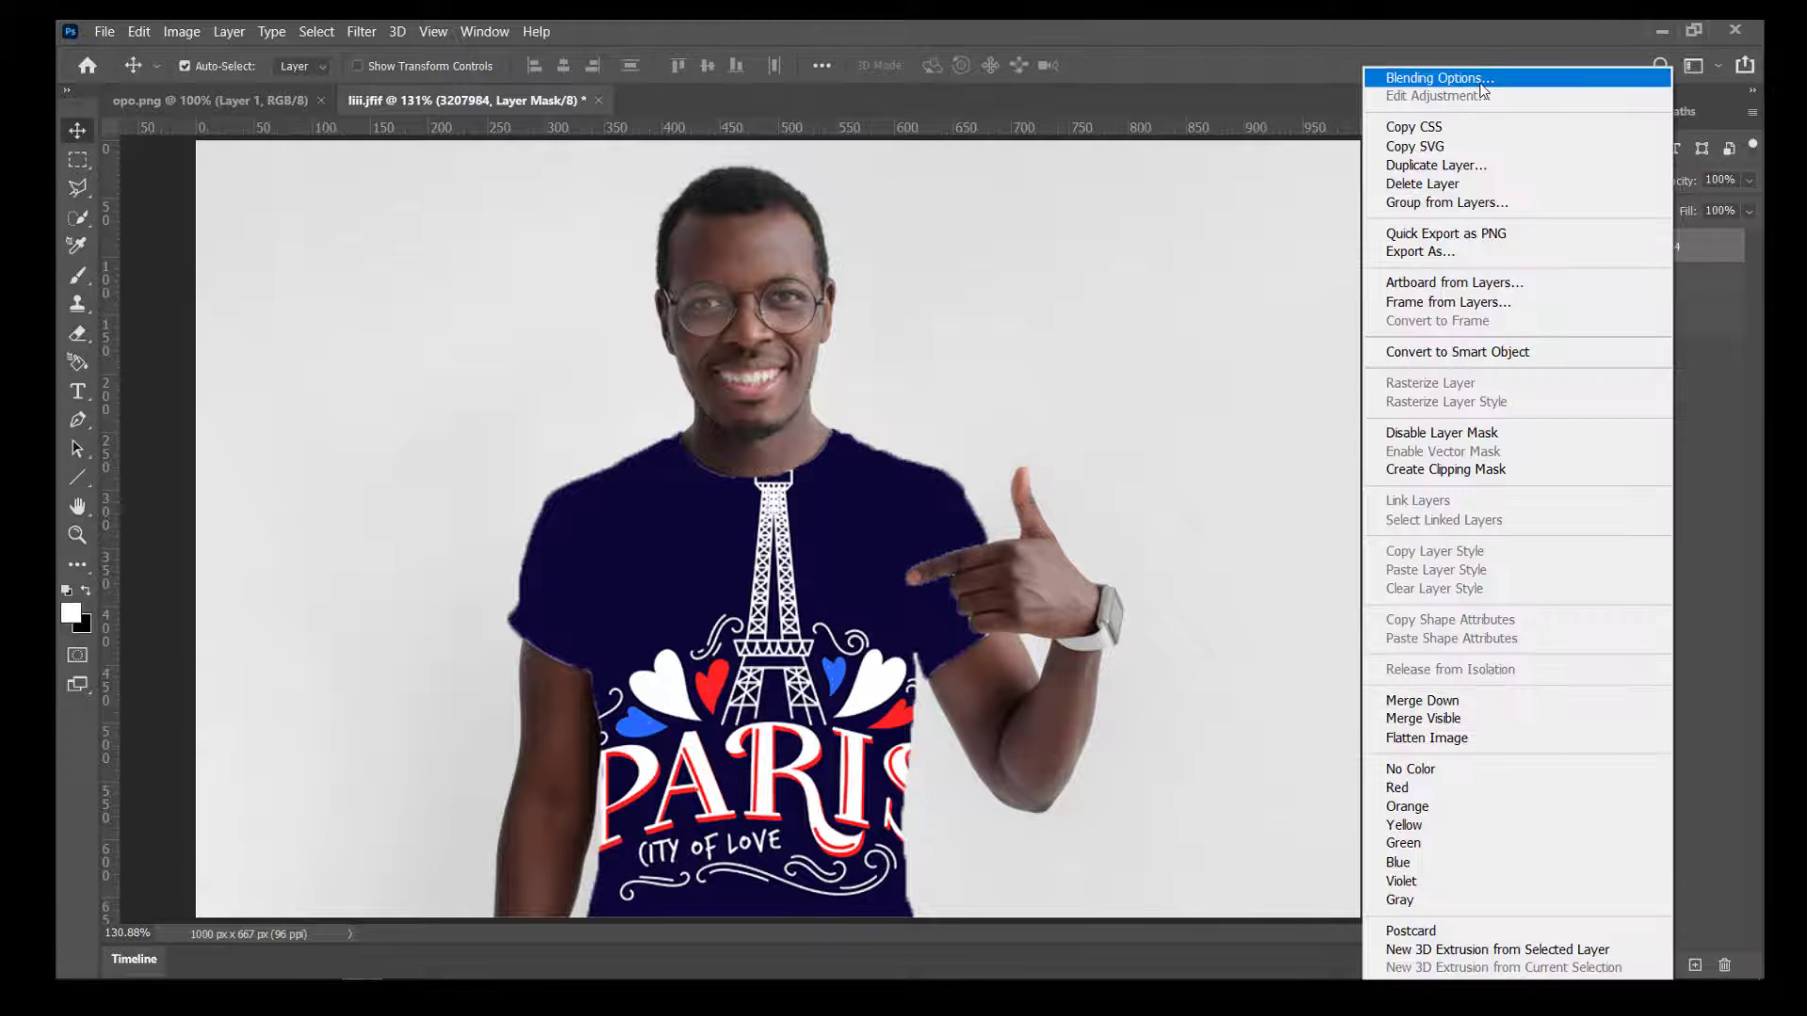
pyautogui.click(1479, 76)
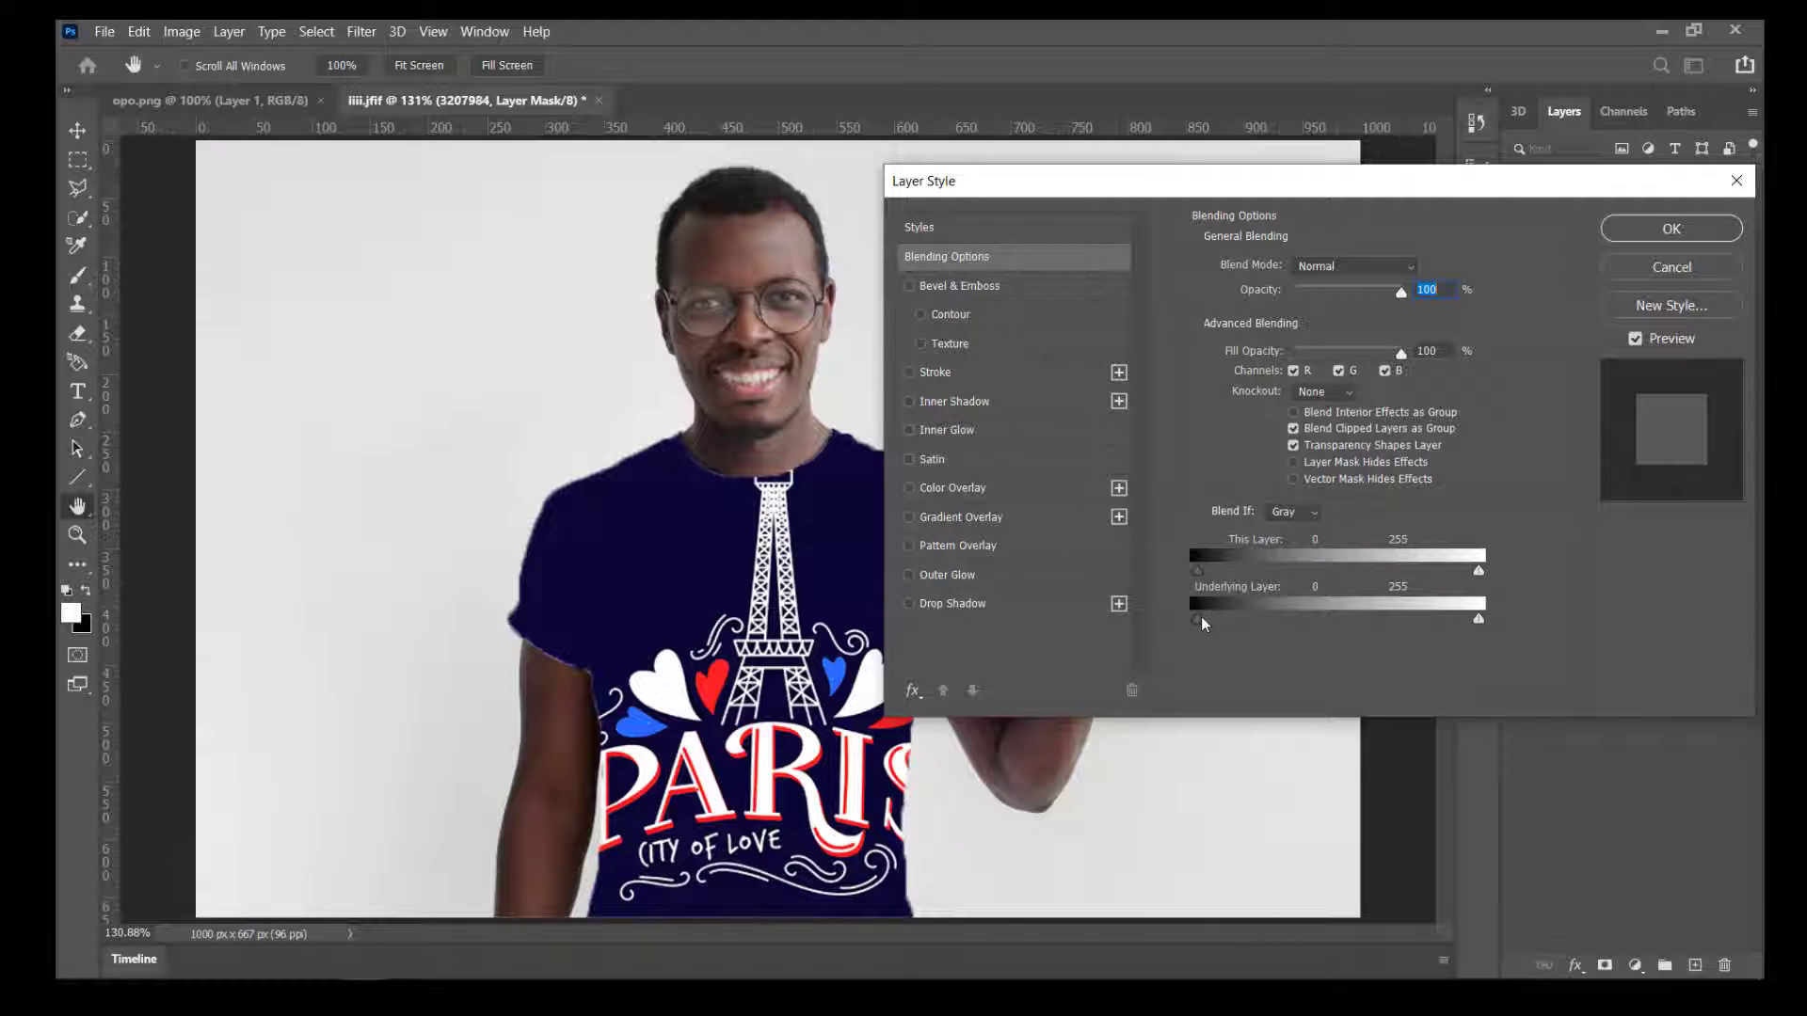
pyautogui.moveTo(1199, 618); pyautogui.dragTo(1279, 624)
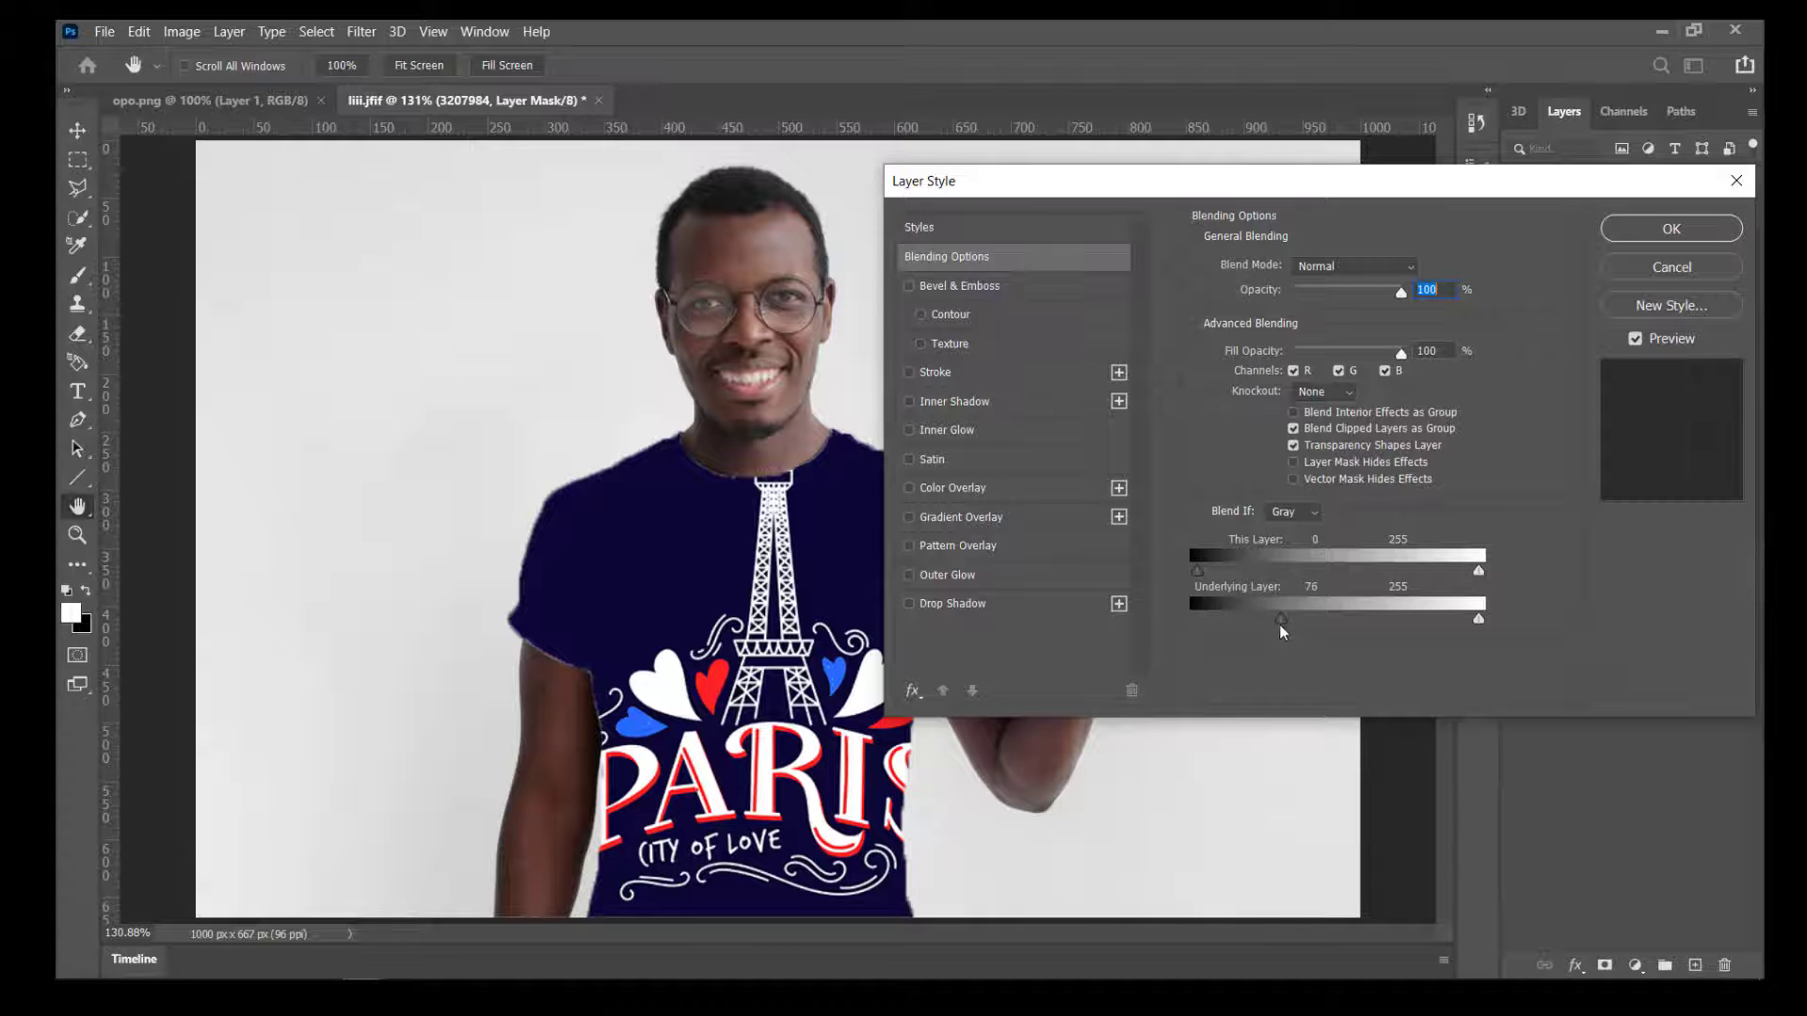
pyautogui.moveTo(1196, 573)
pyautogui.mouseDown()
pyautogui.moveTo(1360, 593)
pyautogui.moveTo(1150, 593)
pyautogui.moveTo(1200, 572)
pyautogui.mouseUp()
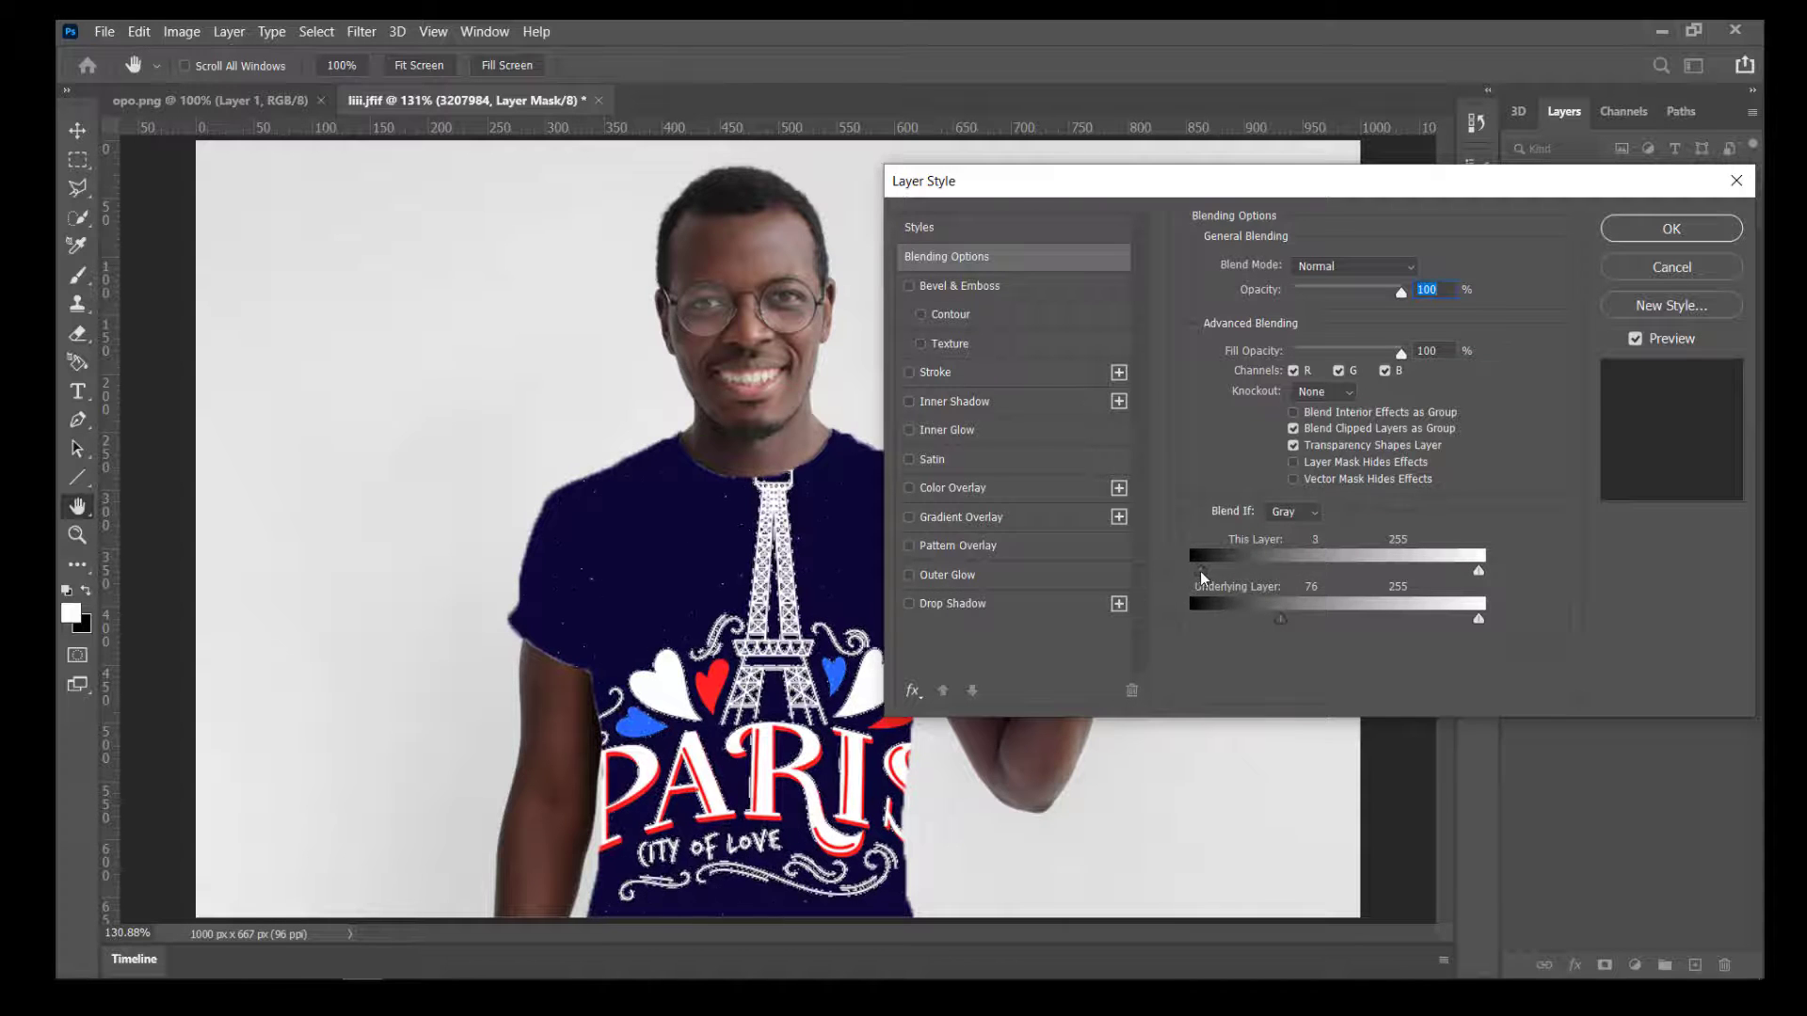
pyautogui.click(1280, 619)
pyautogui.moveTo(1201, 571)
pyautogui.mouseDown()
pyautogui.moveTo(1222, 572)
pyautogui.moveTo(1176, 591)
pyautogui.mouseUp()
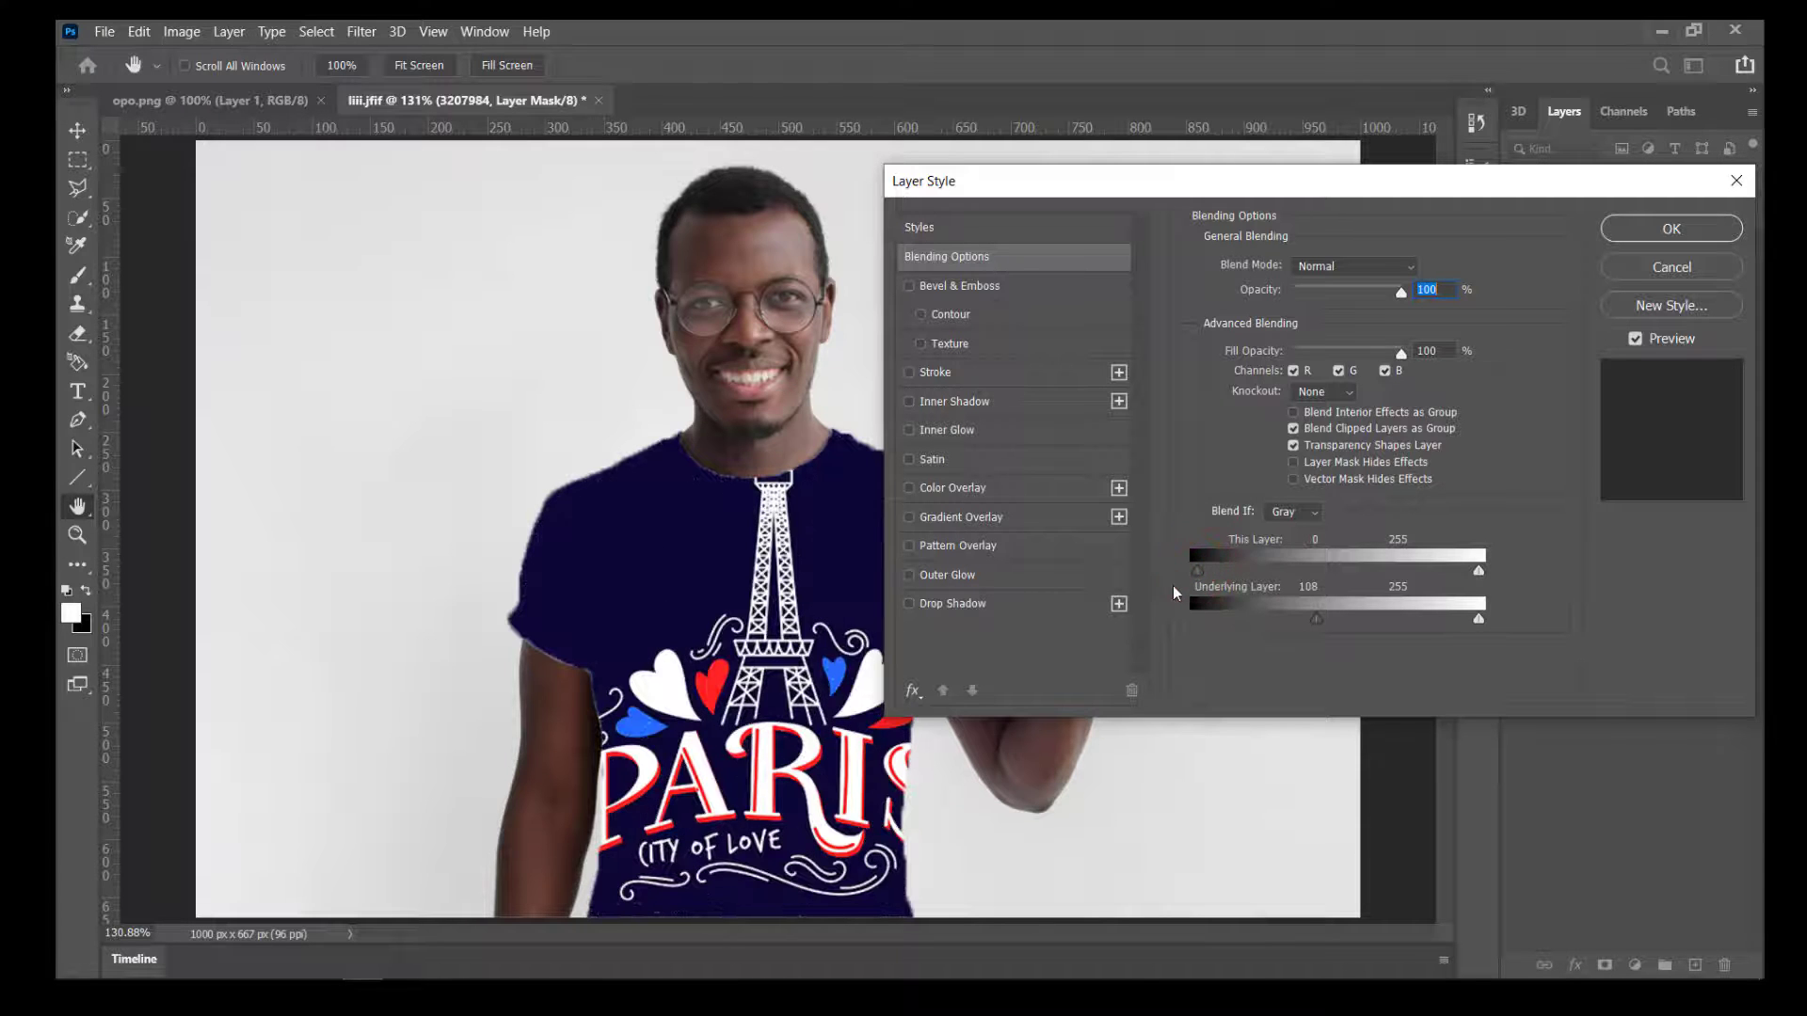
pyautogui.moveTo(1312, 621); pyautogui.dragTo(1299, 618)
pyautogui.click(1672, 230)
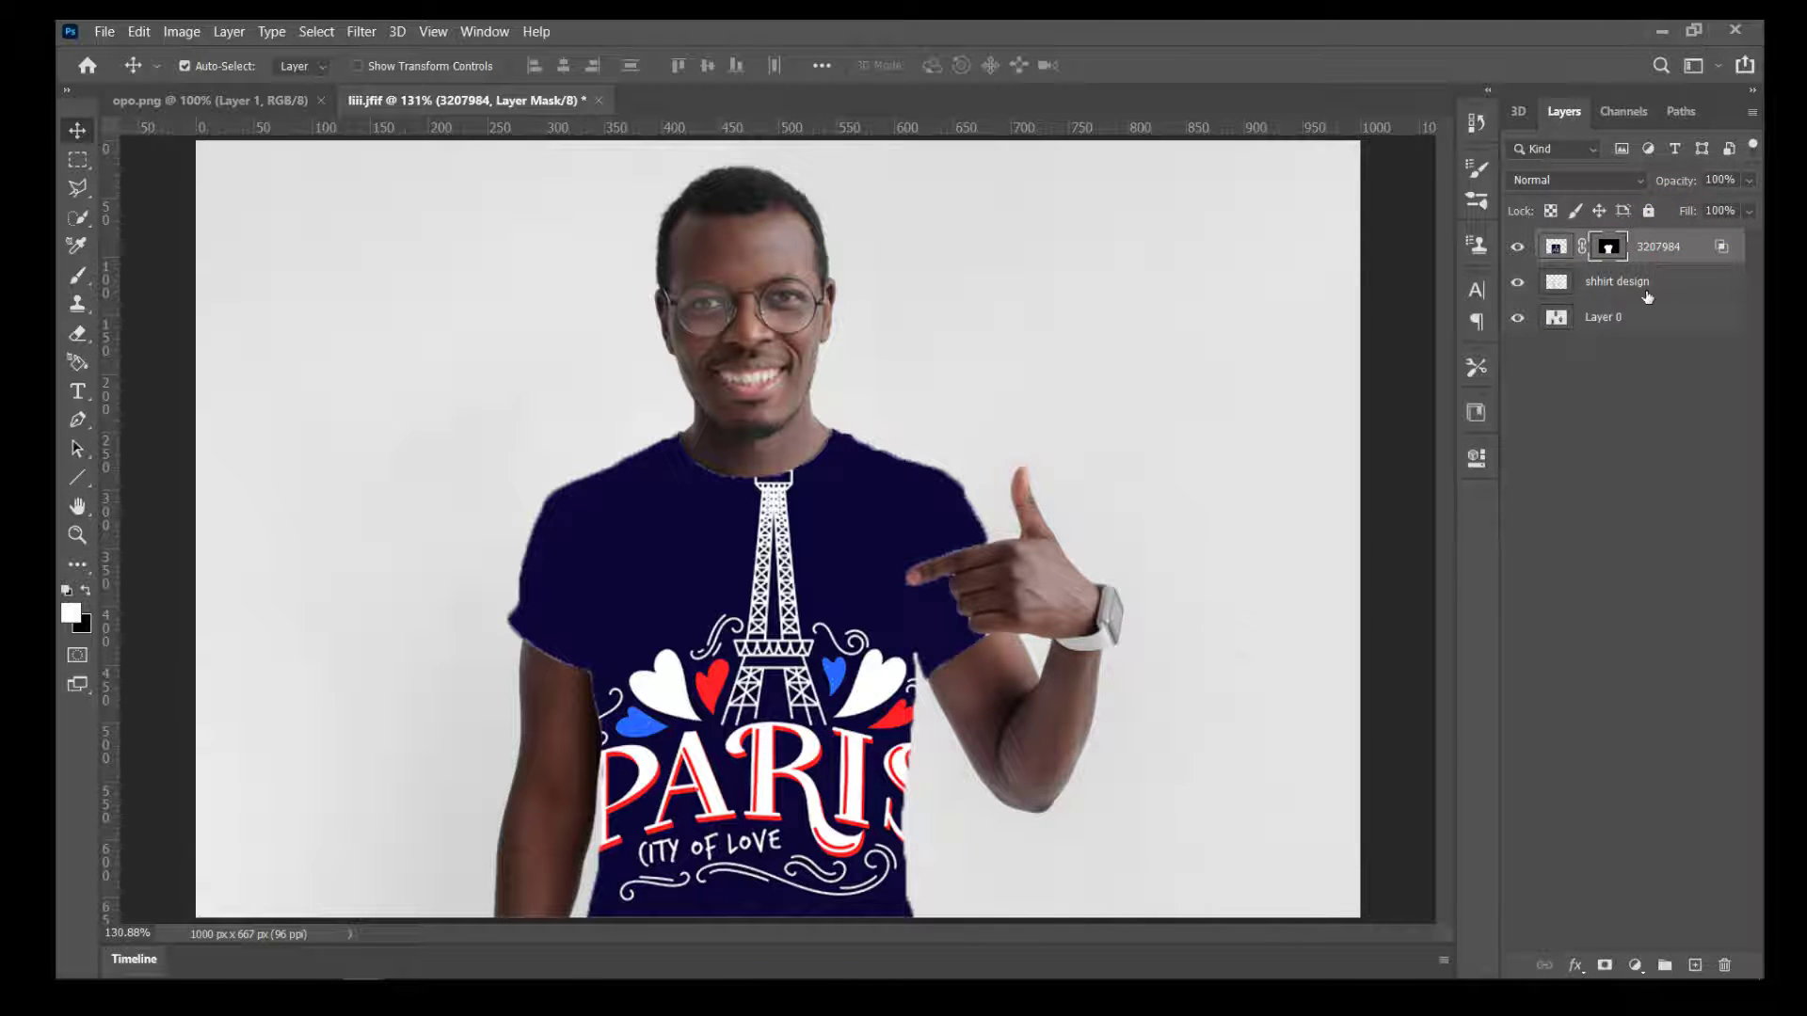
pyautogui.click(1638, 281)
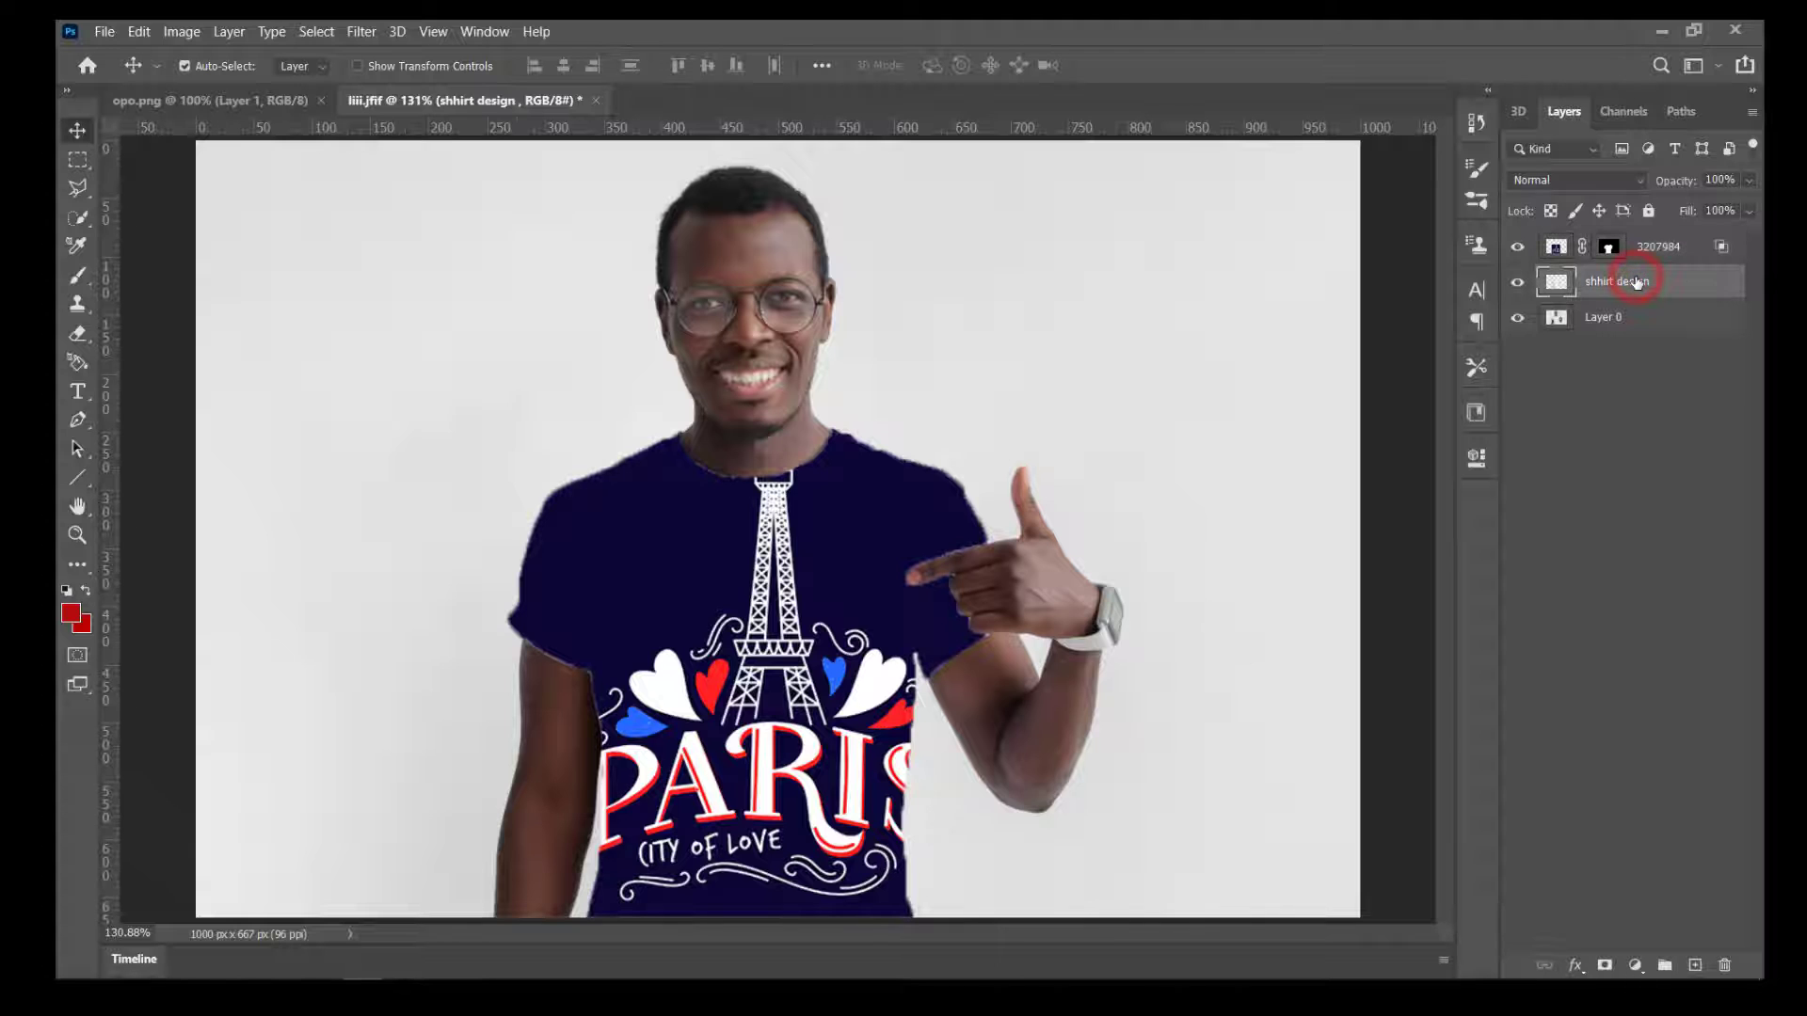
pyautogui.click(1644, 182)
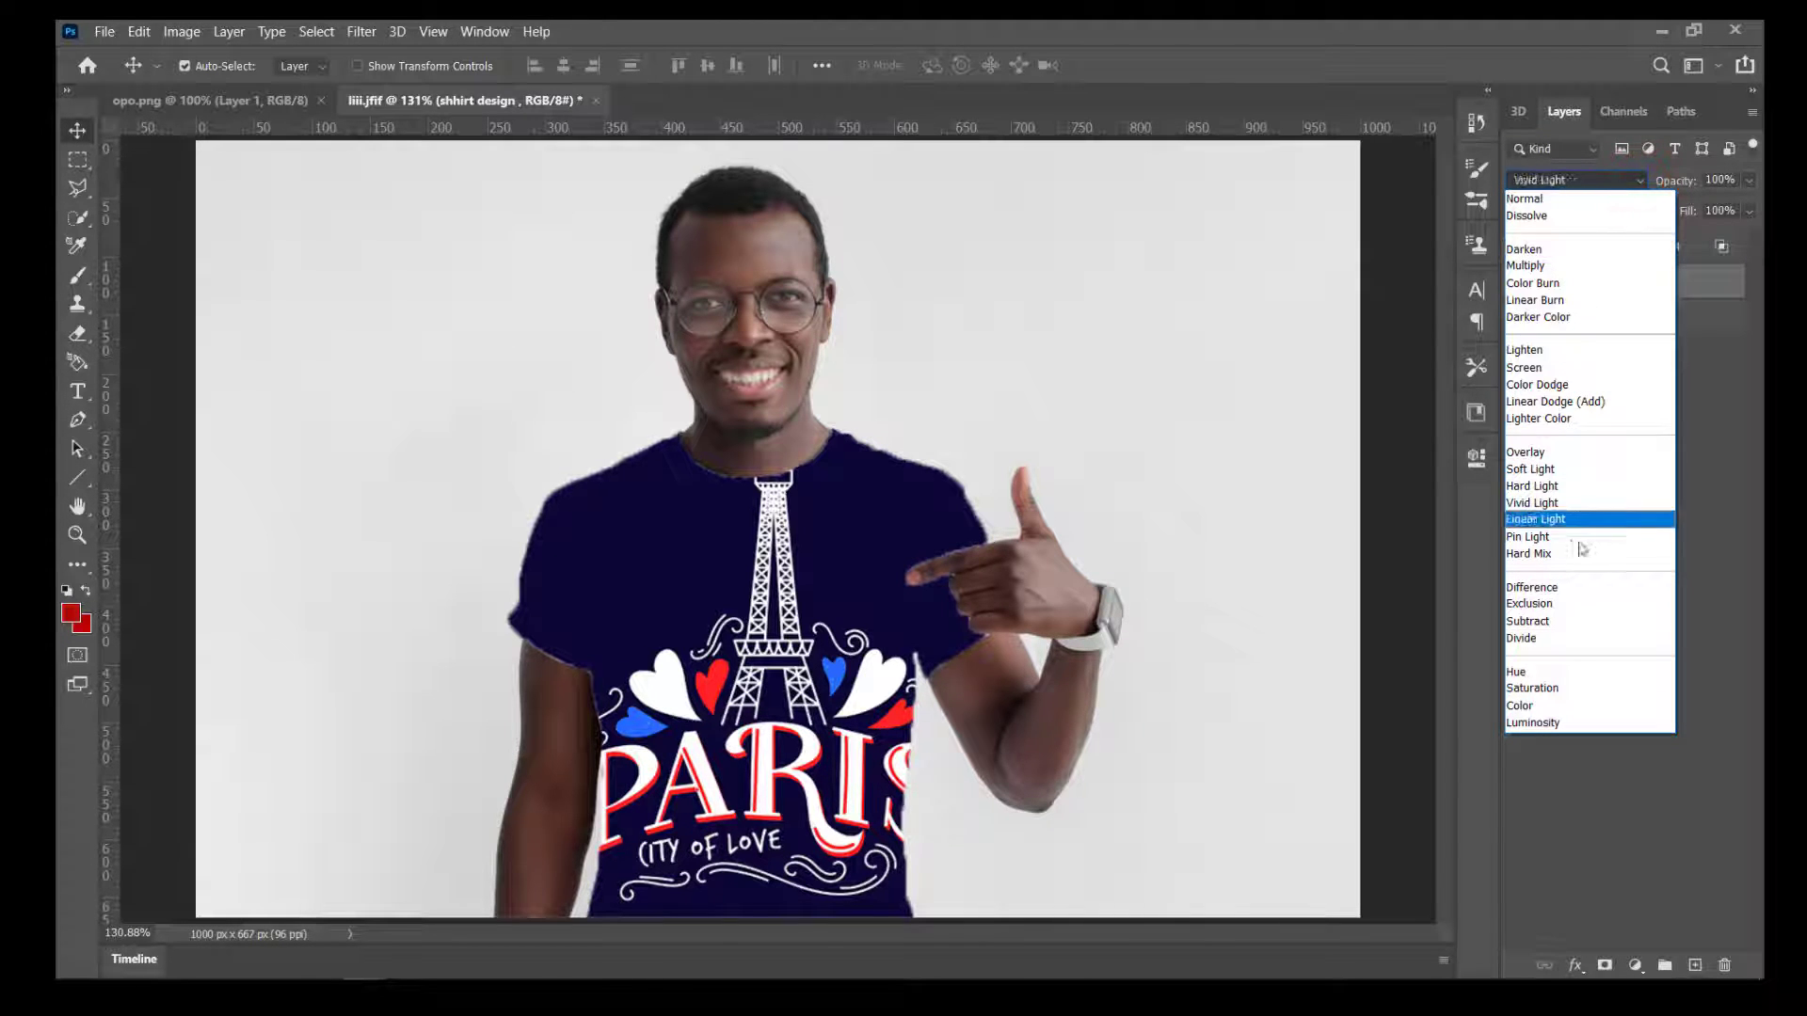
pyautogui.click(1584, 179)
# Set the Paris design layer's blend mode to Linear Burn and its opacity to 89%
pyautogui.click(1668, 246)
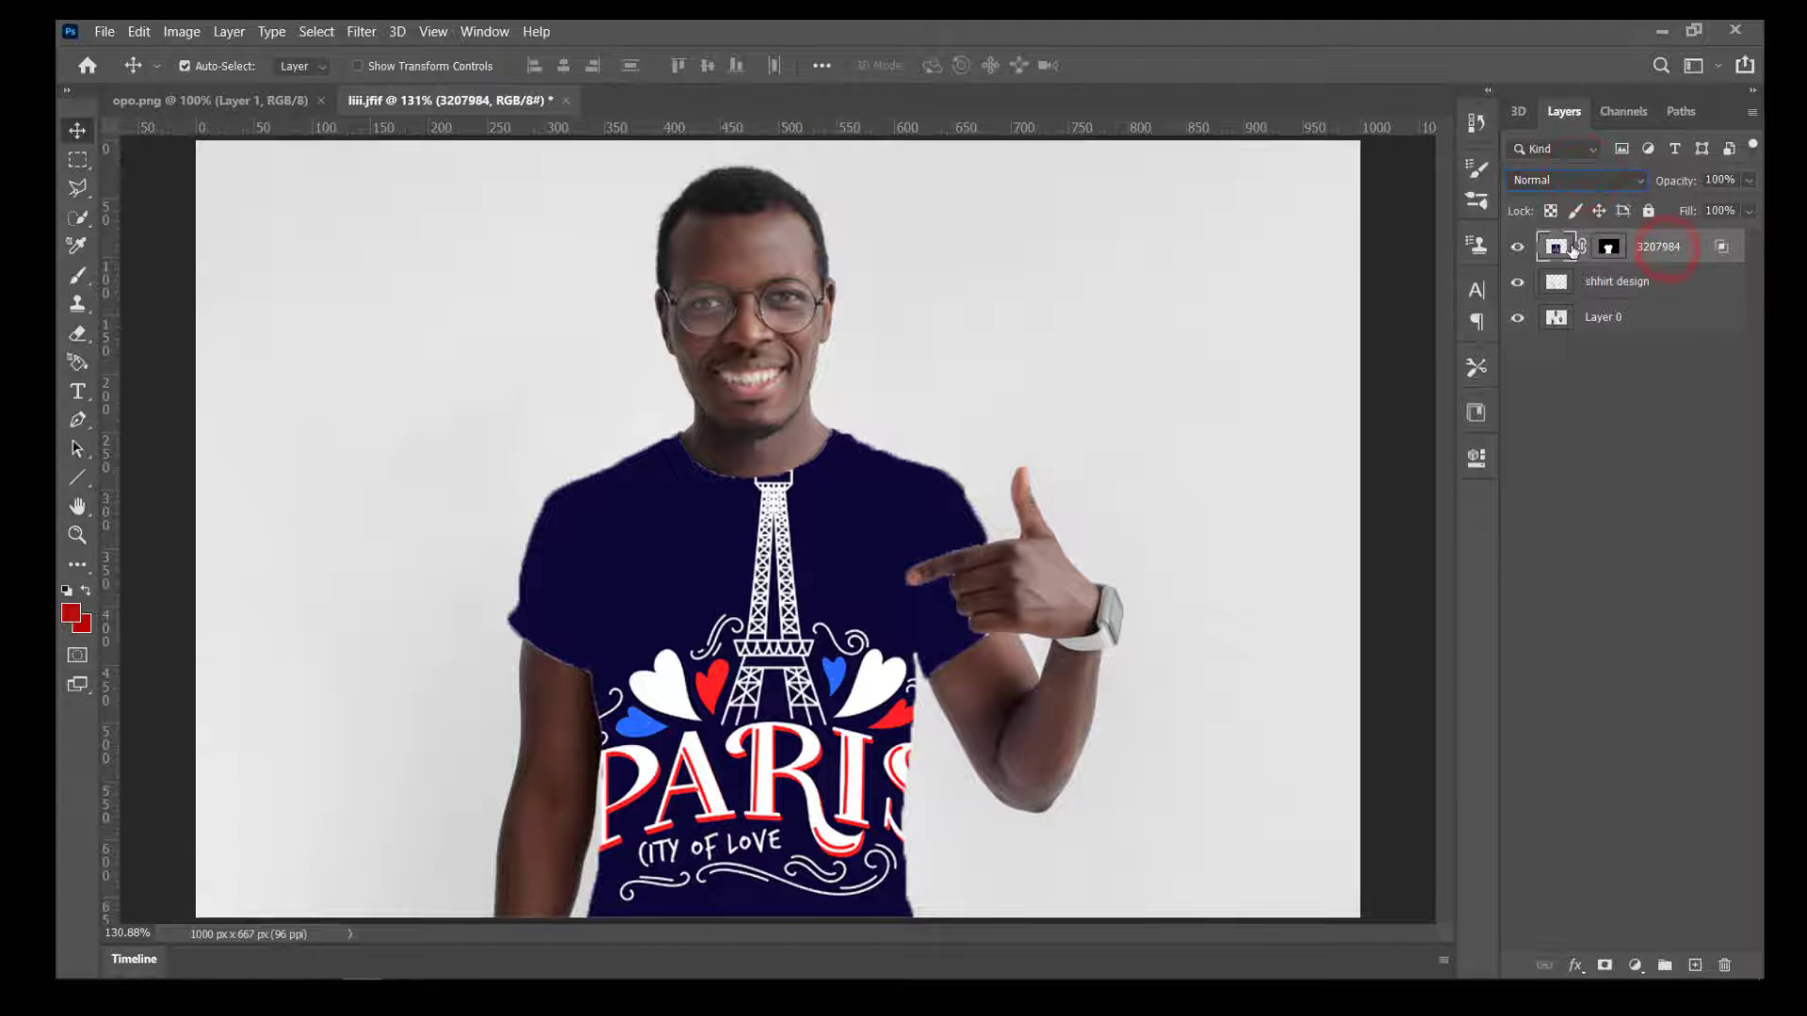
pyautogui.click(1639, 178)
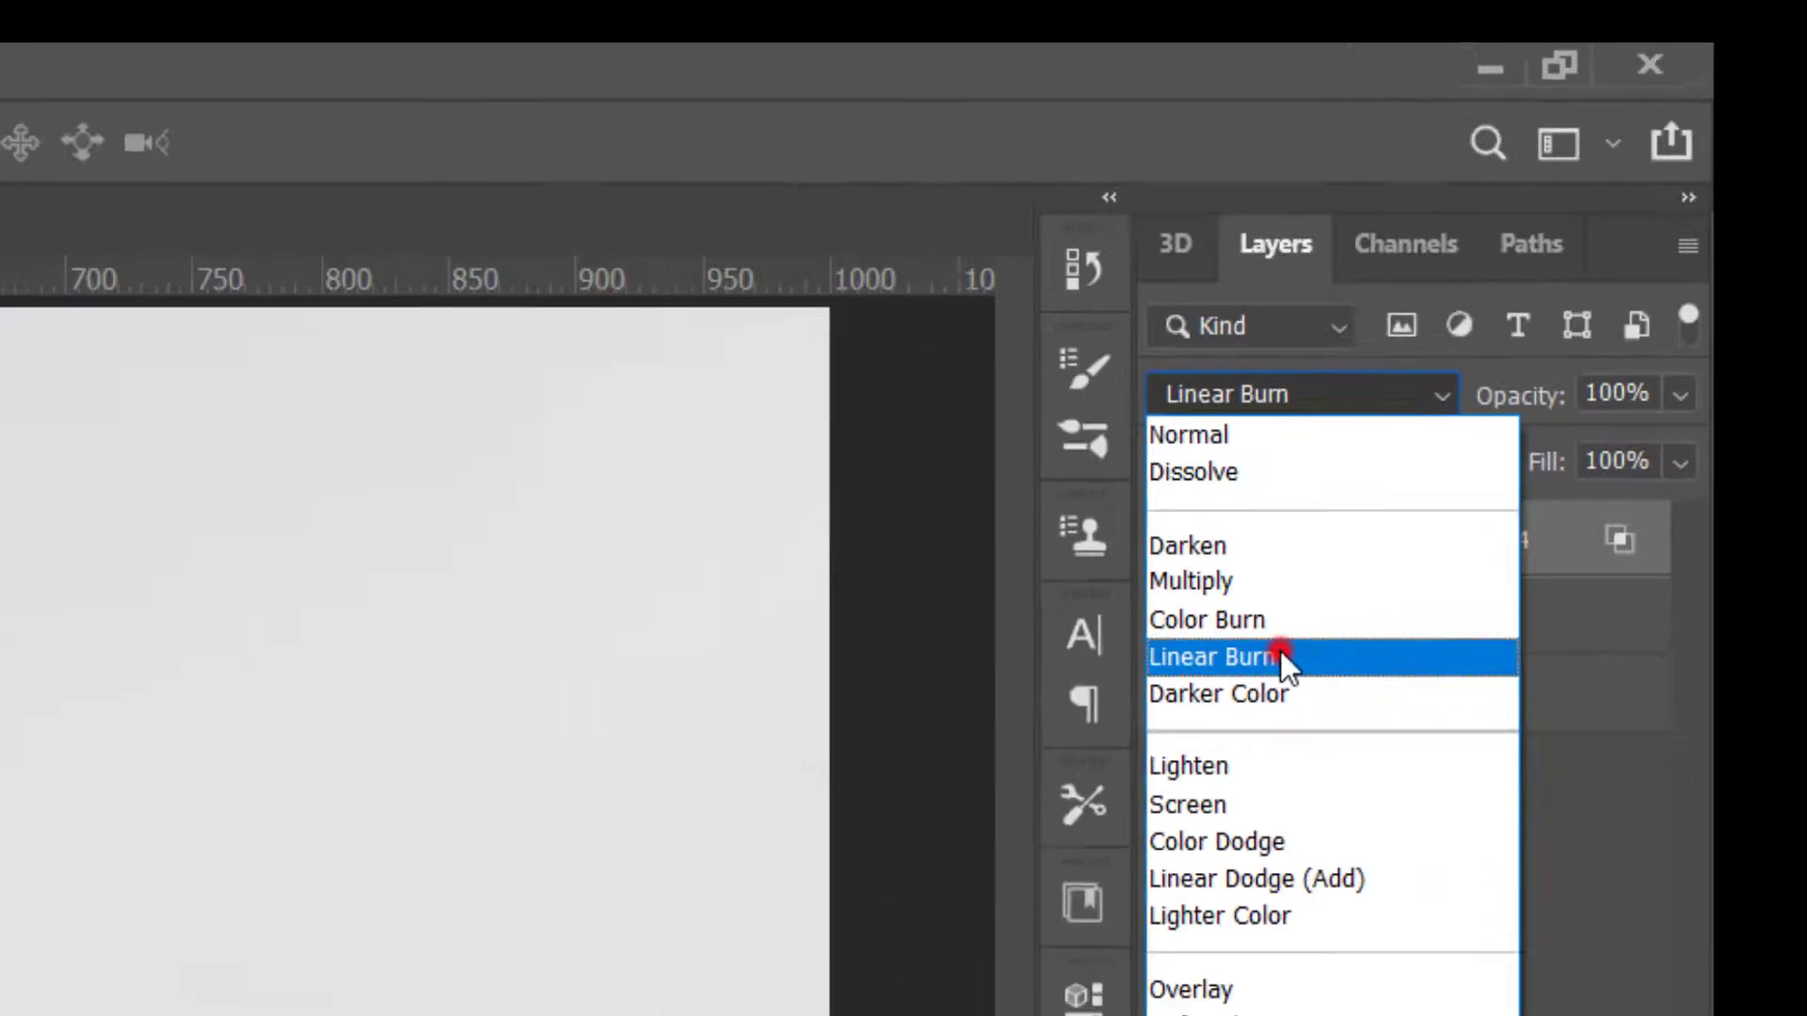
pyautogui.click(1109, 860)
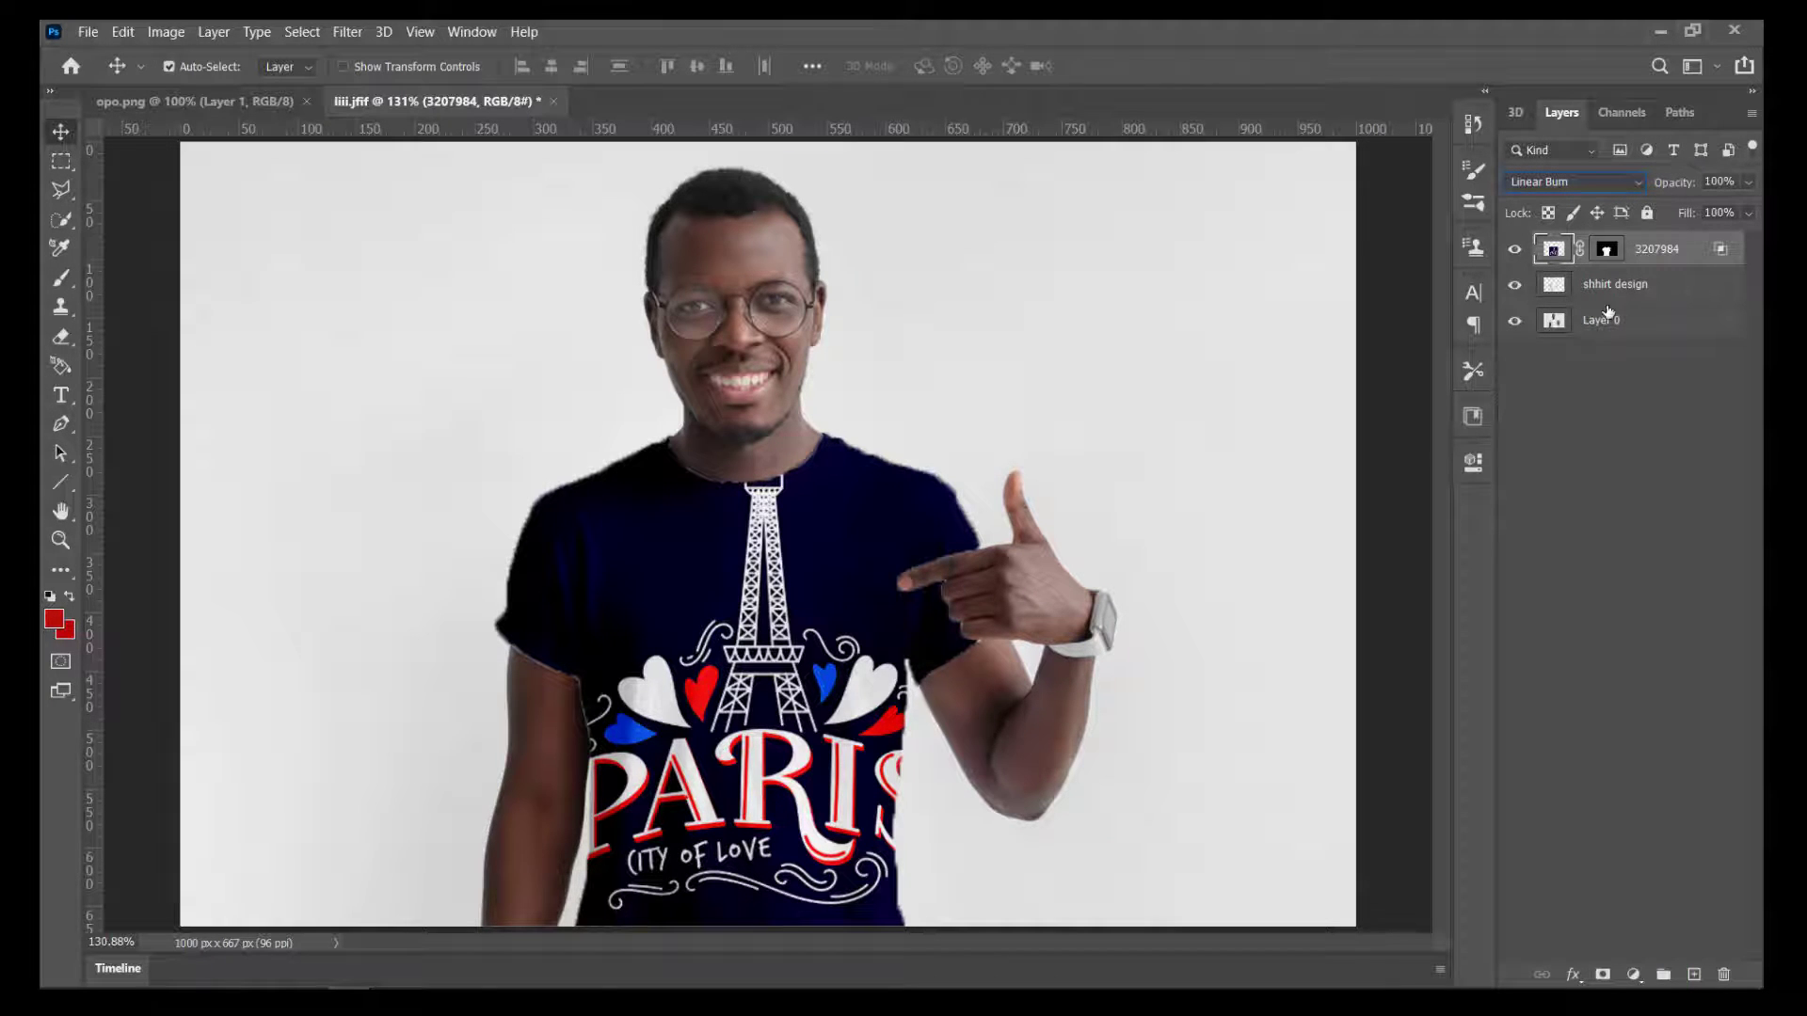
pyautogui.click(1747, 182)
pyautogui.moveTo(1706, 226); pyautogui.dragTo(1740, 241)
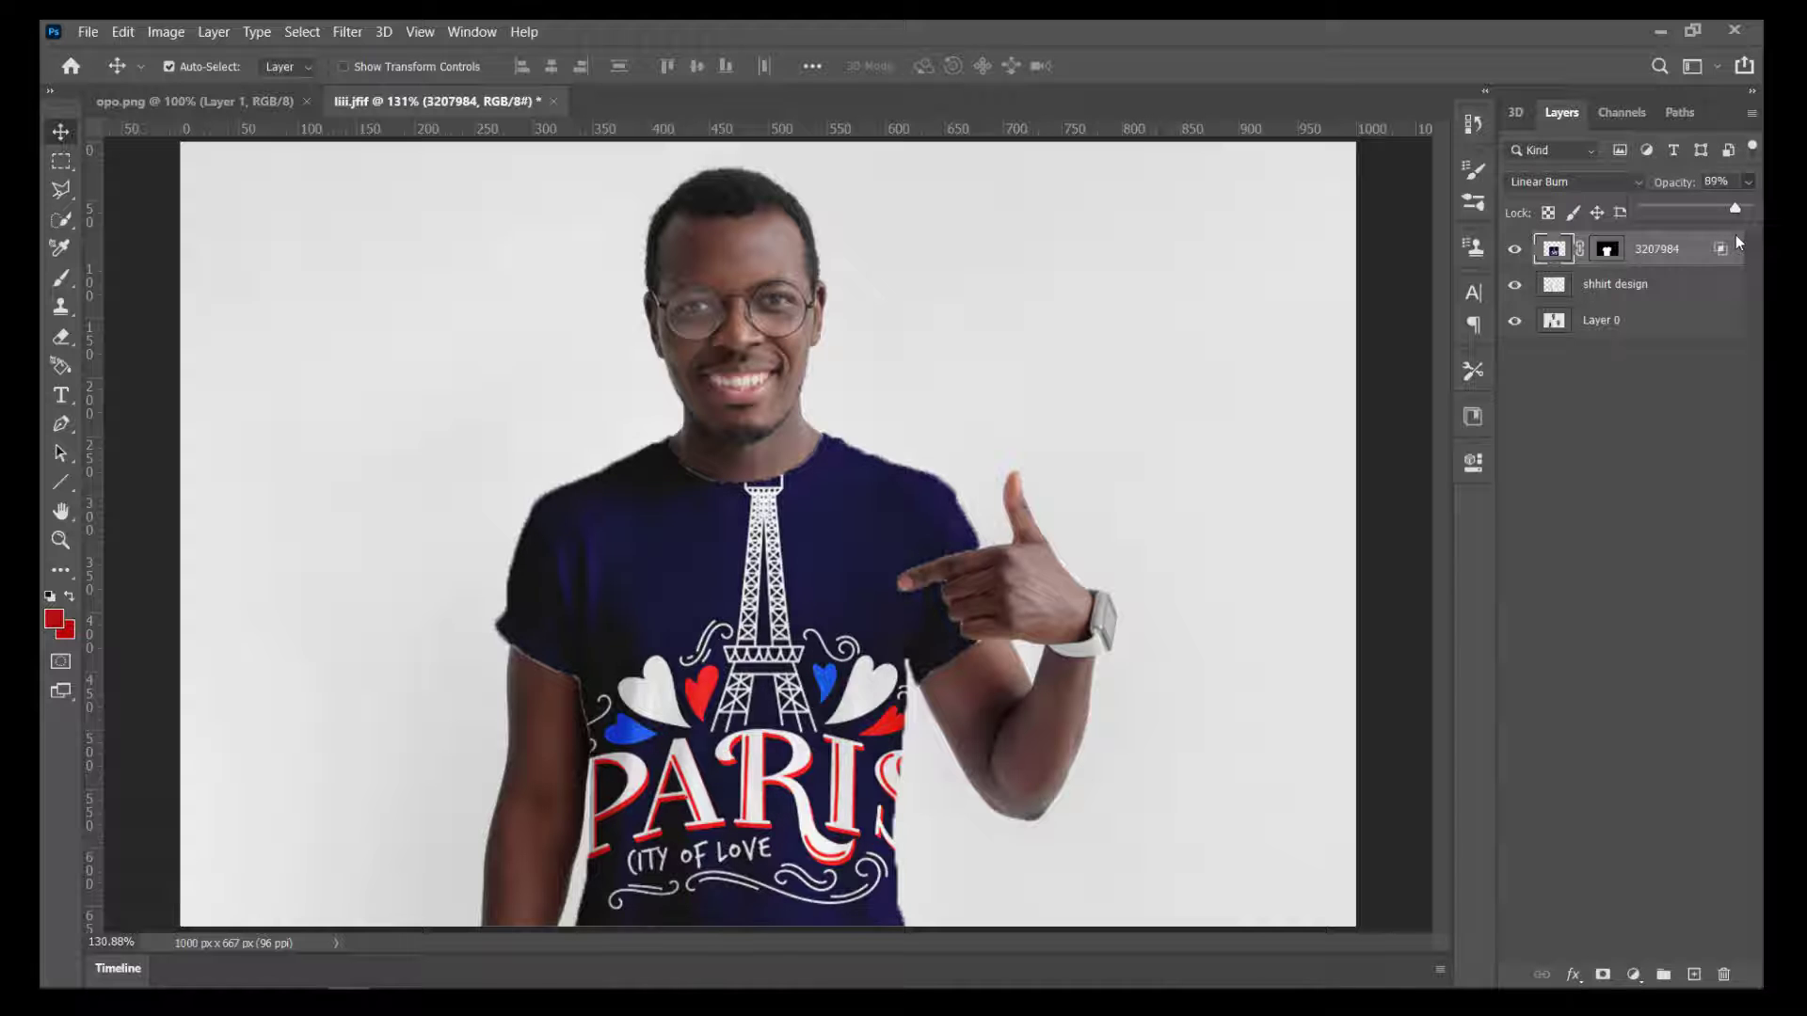
# Lower the opacity of the "shhirt design" layer to 51%
pyautogui.click(1643, 284)
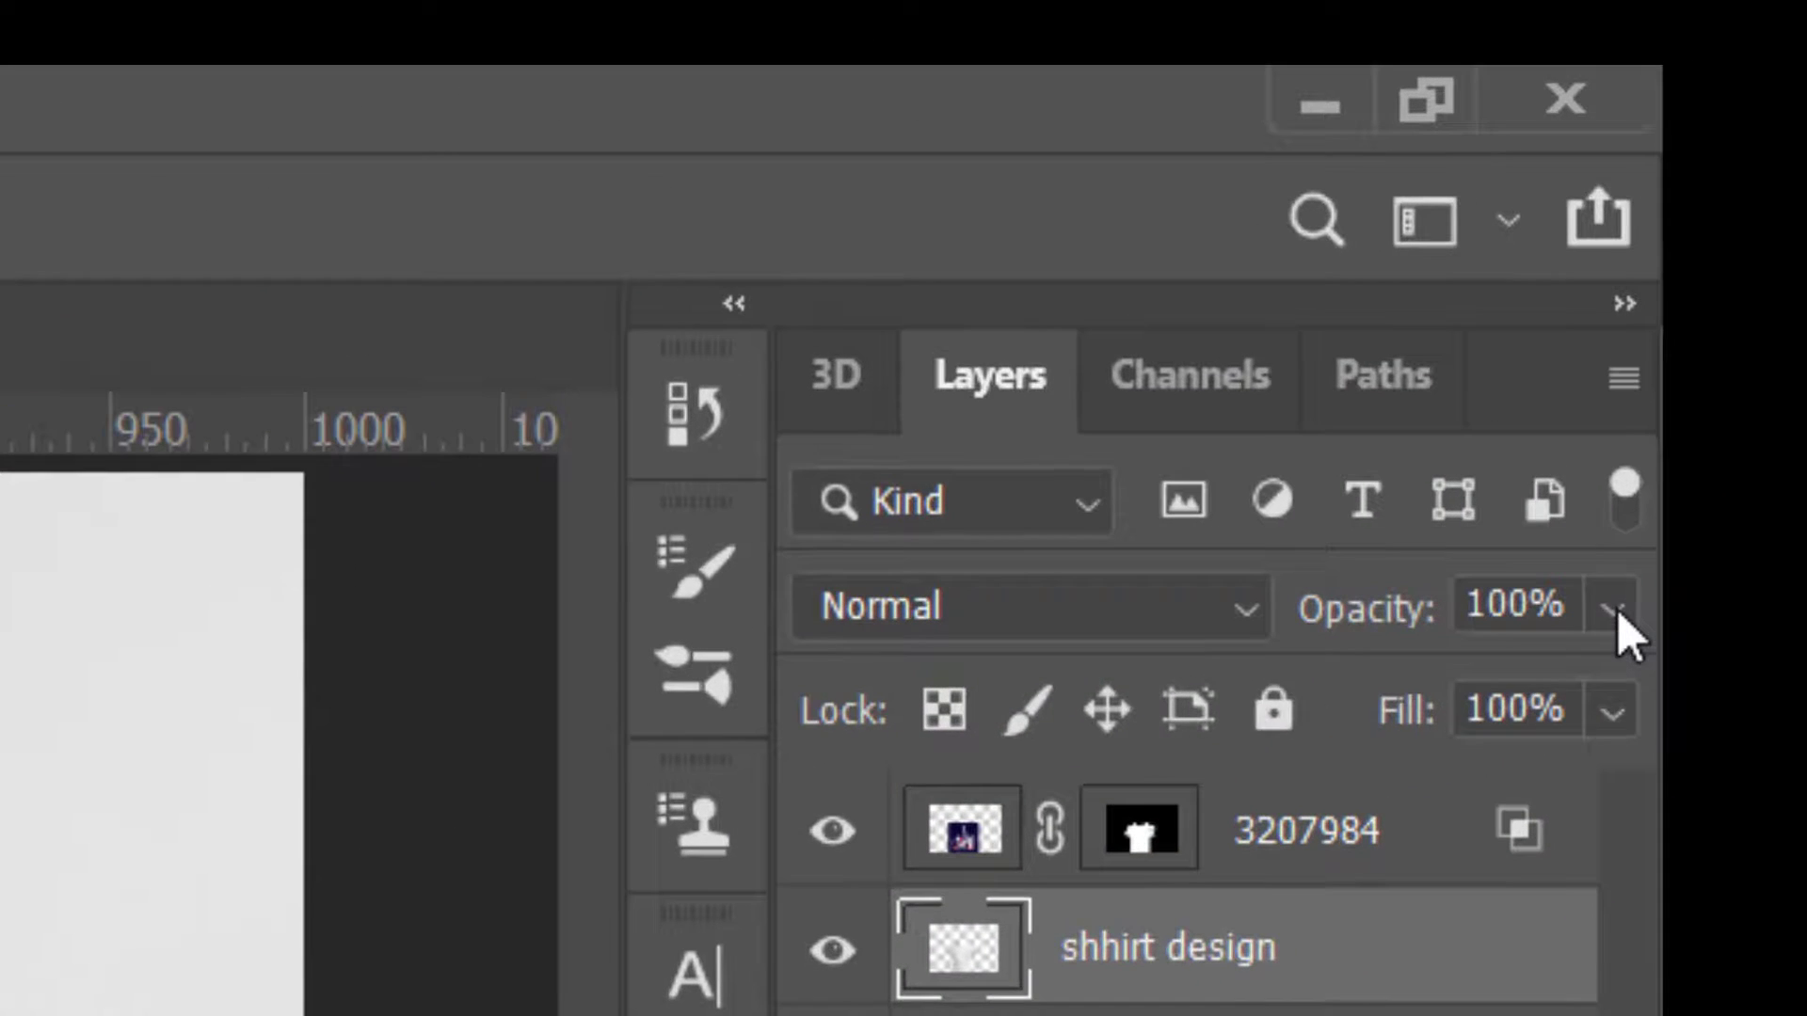
pyautogui.click(1747, 181)
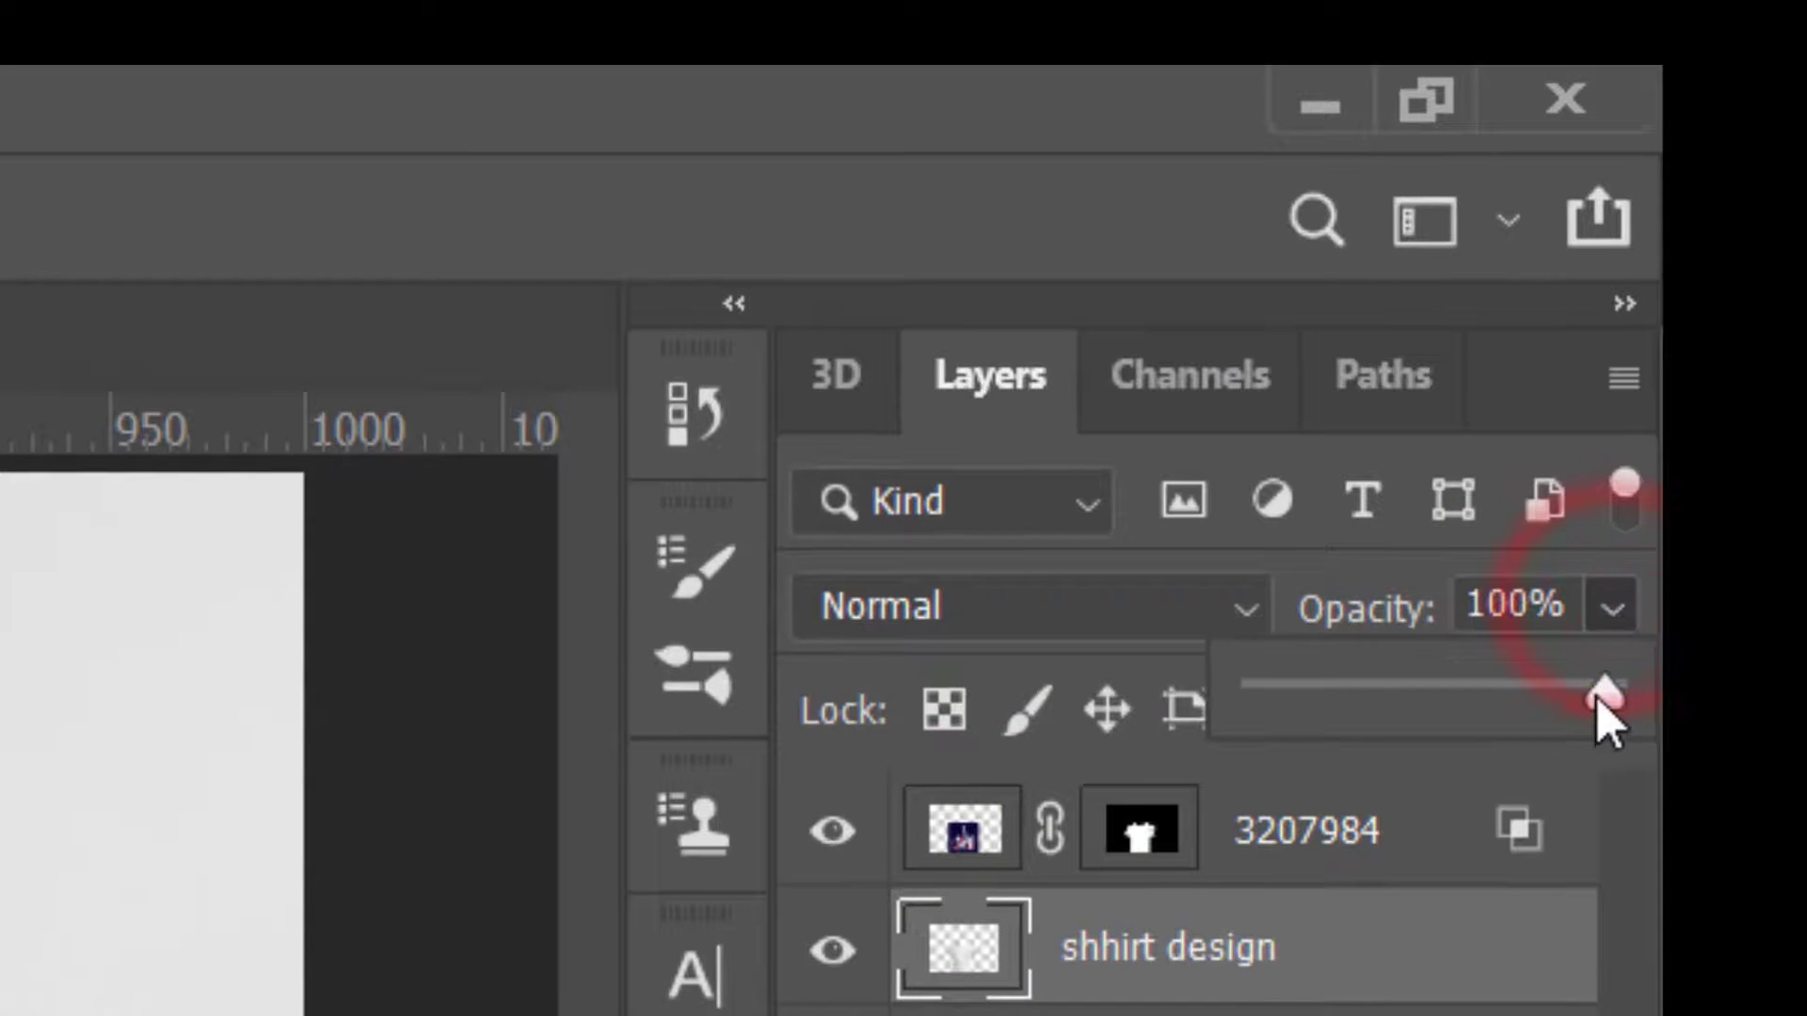
pyautogui.moveTo(1600, 701); pyautogui.dragTo(1437, 760)
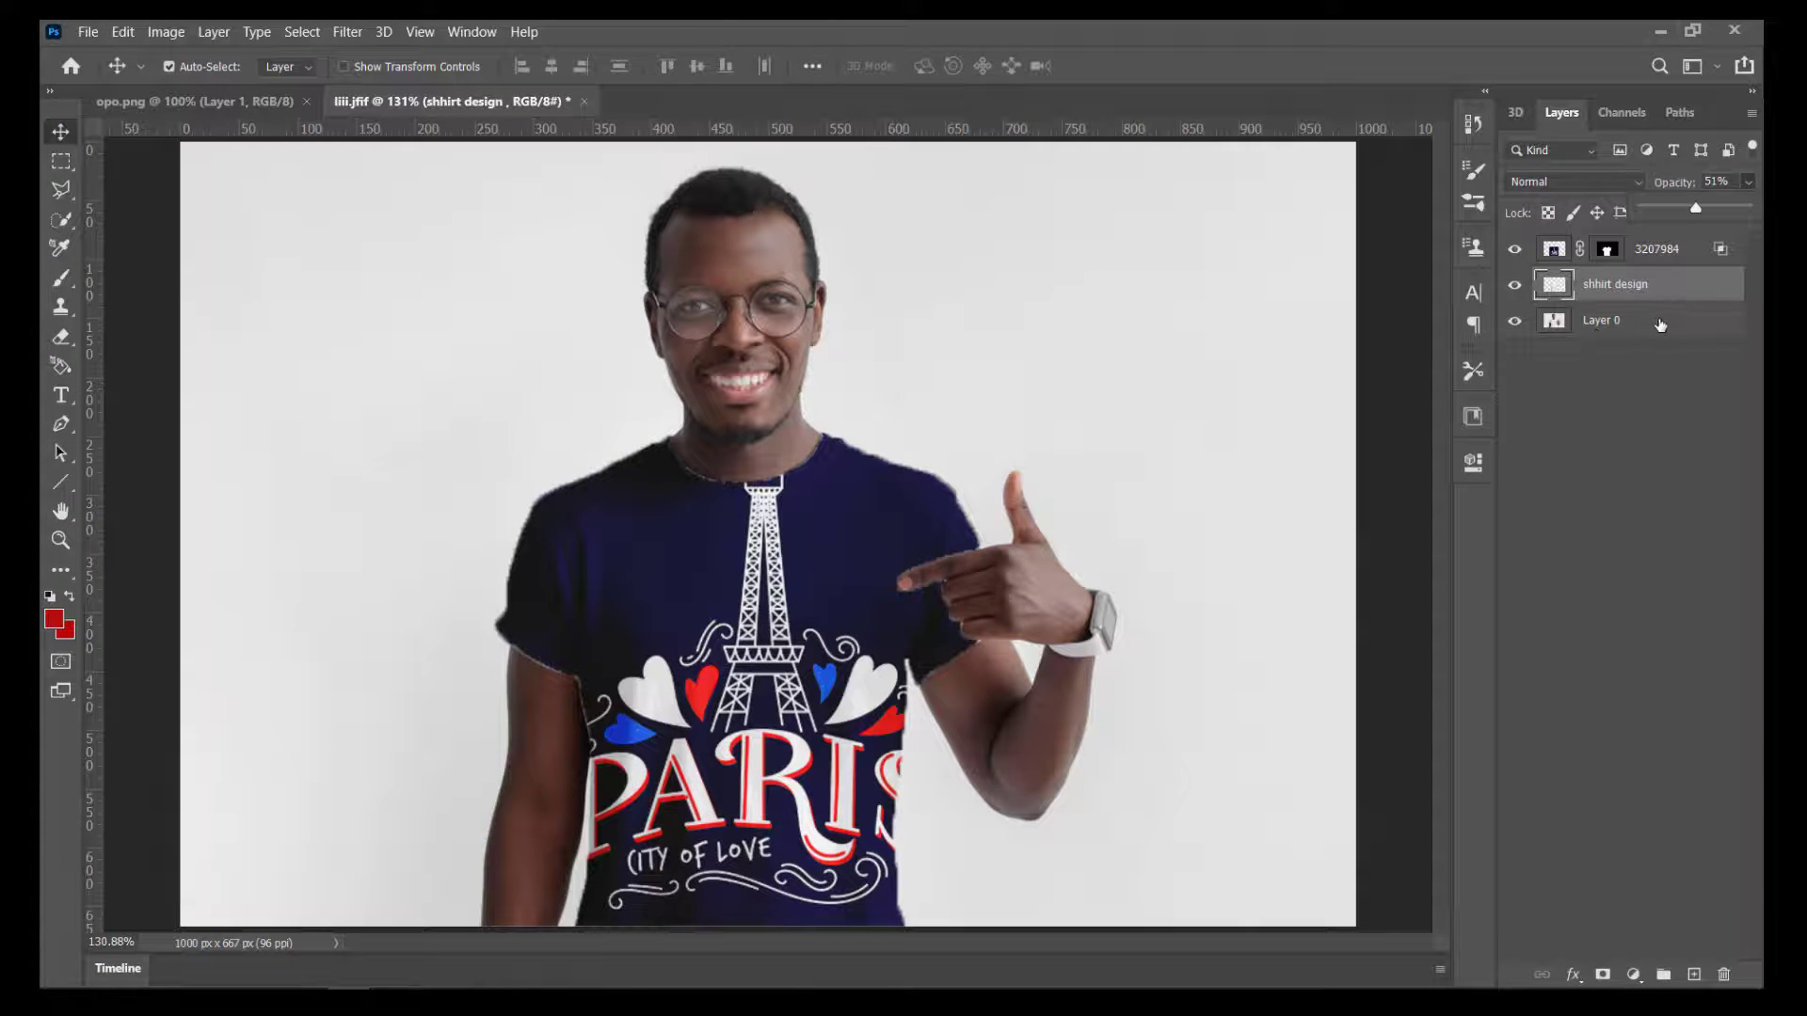
pyautogui.click(1659, 320)
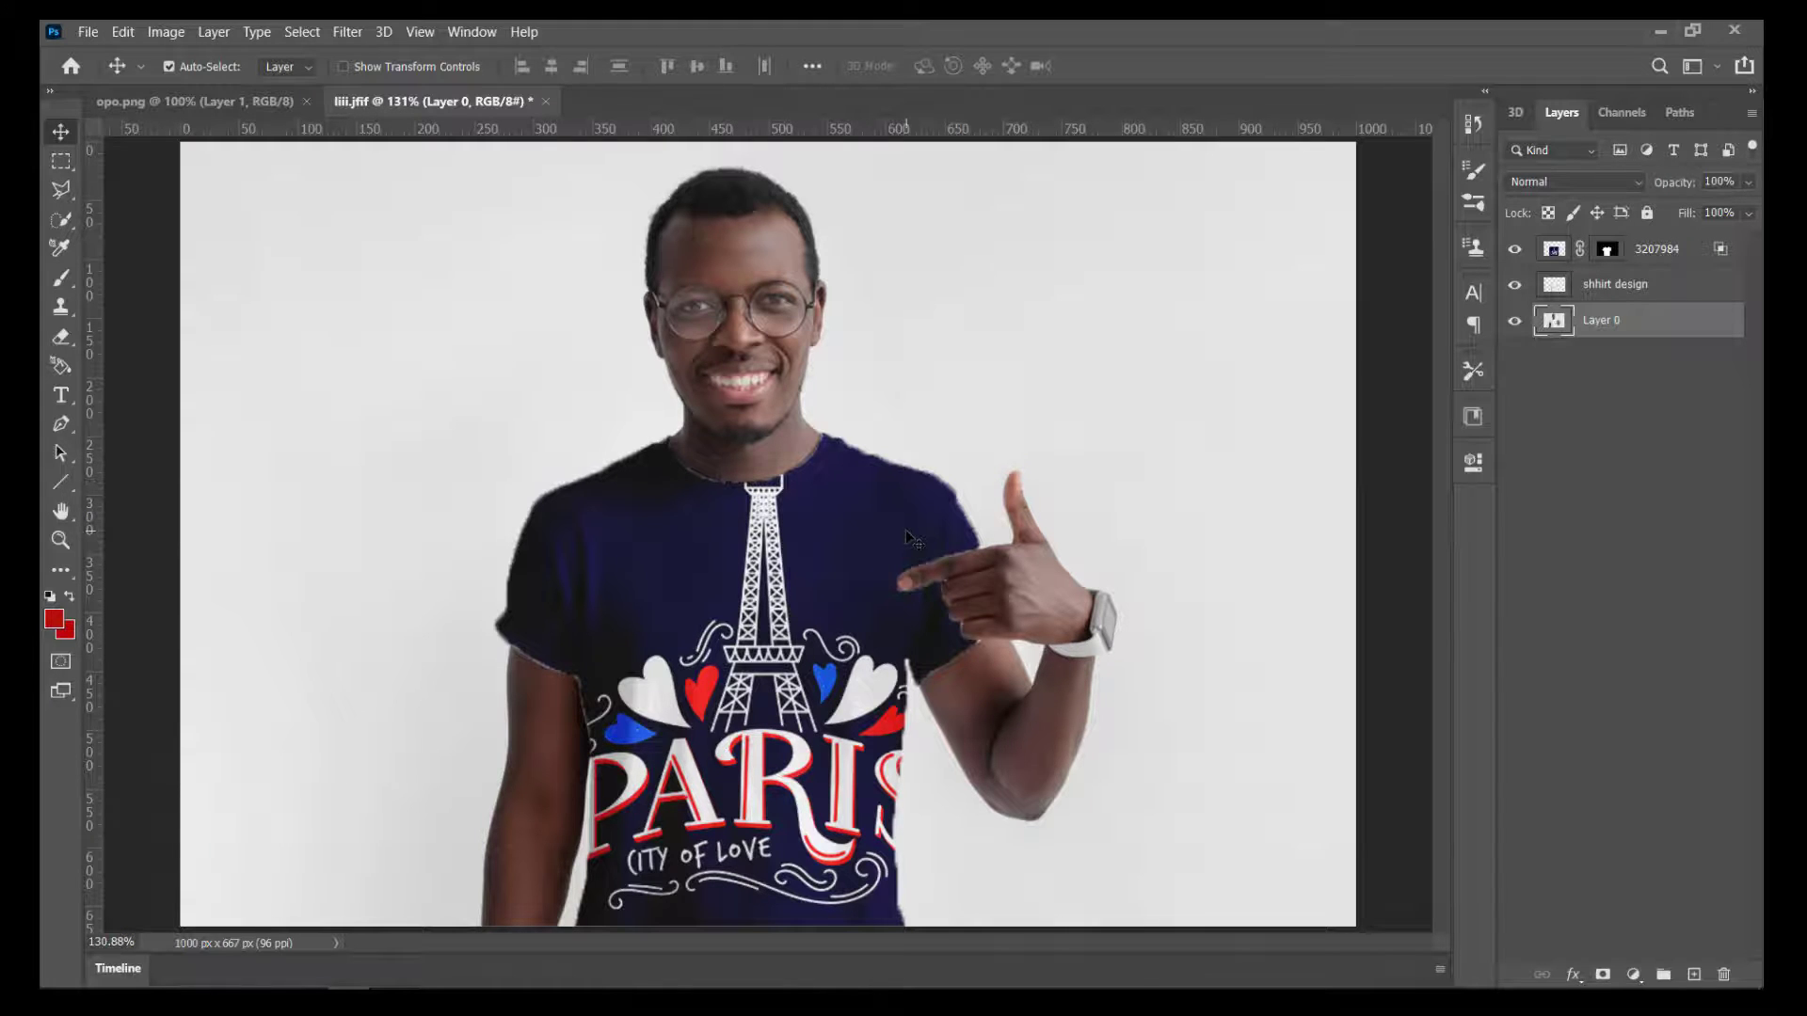
# Stamp all visible layers into a new merged layer above the Paris design layer
pyautogui.click(1678, 246)
pyautogui.click(1610, 449)
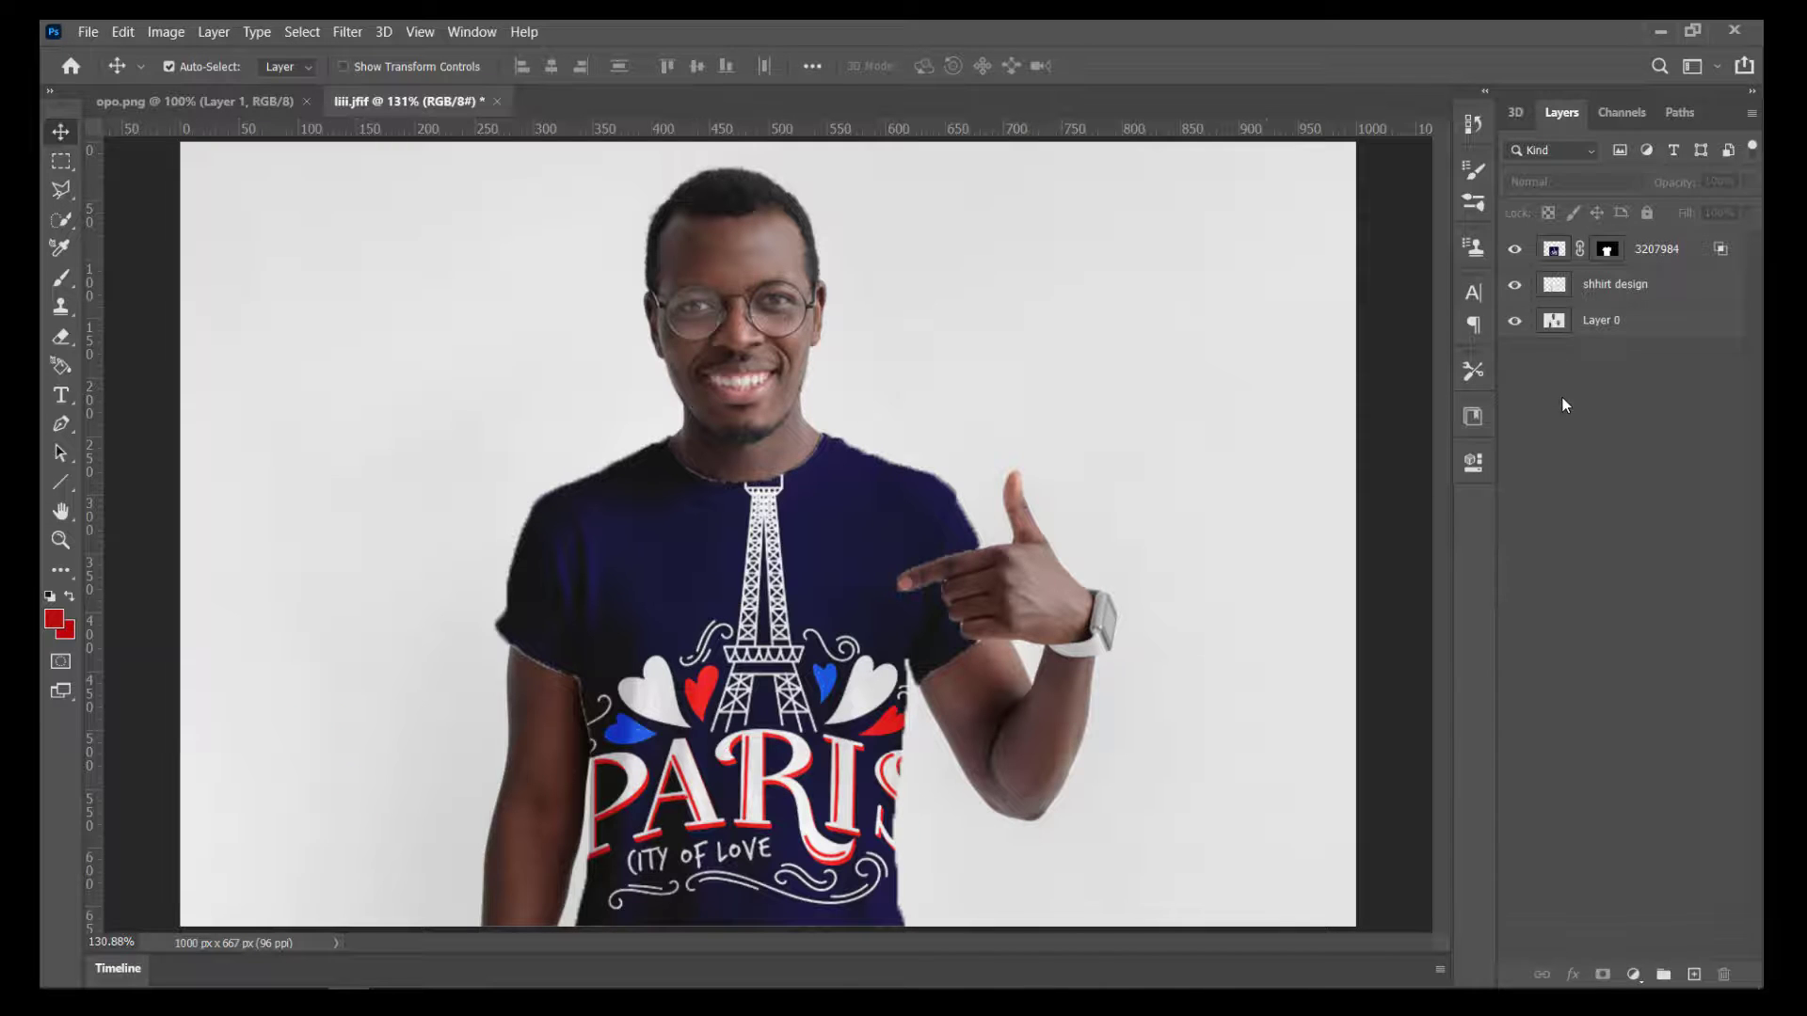
pyautogui.click(1641, 466)
pyautogui.hotkey('ctrl', 'shift', 'alt', 'e')
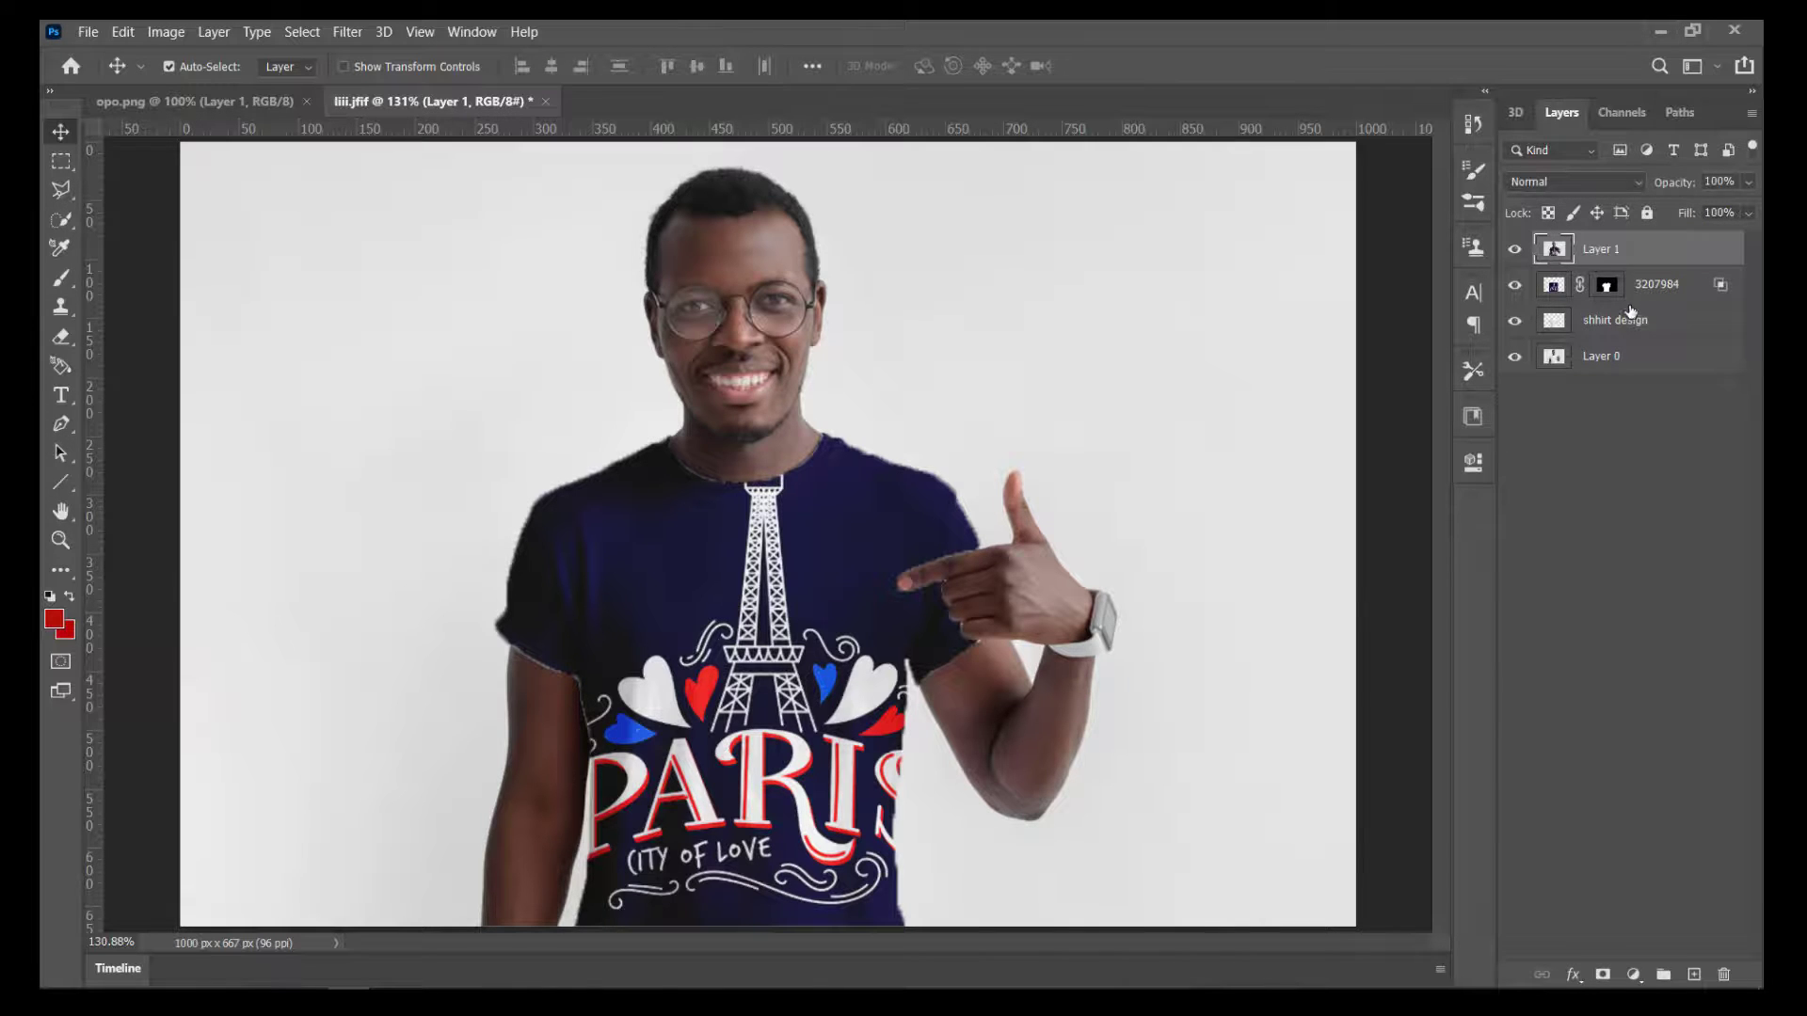
# Open the merged layer in the Camera Raw filter and set Temperature to +15, Contrast to +25 and Clarity to +1
pyautogui.hotkey('ctrl', 'shift', 'a')
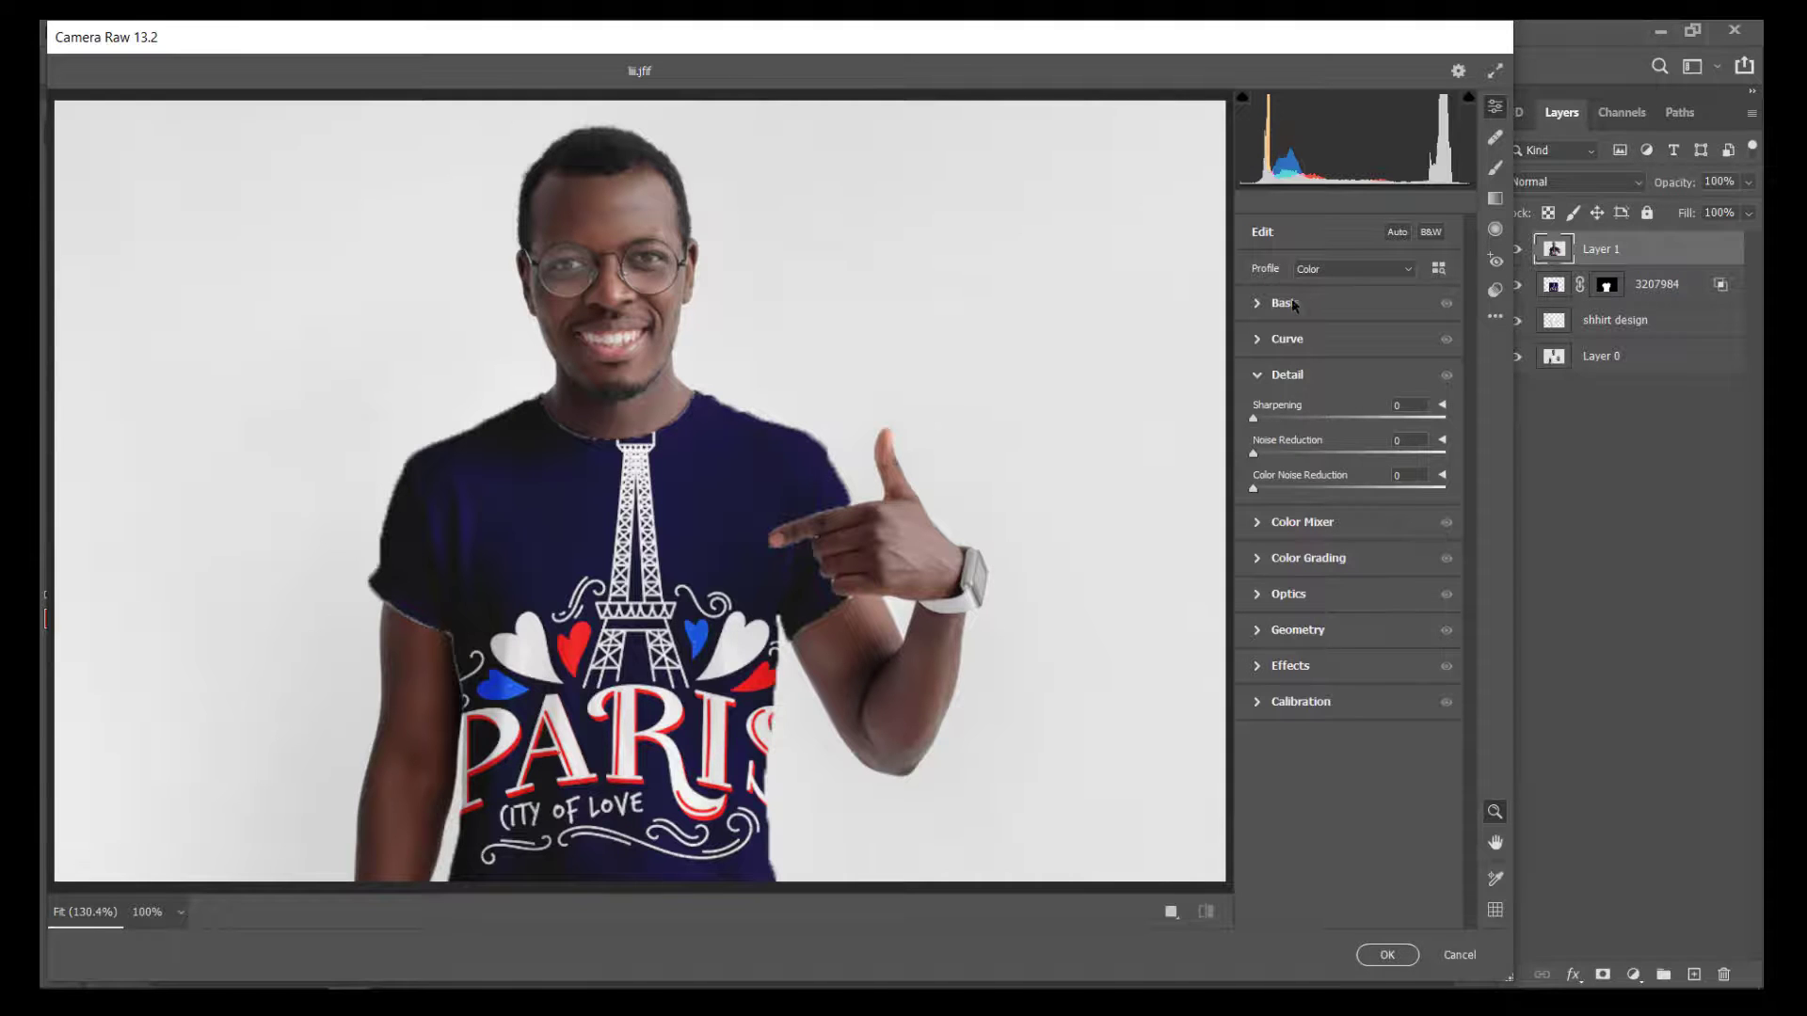
pyautogui.click(1258, 304)
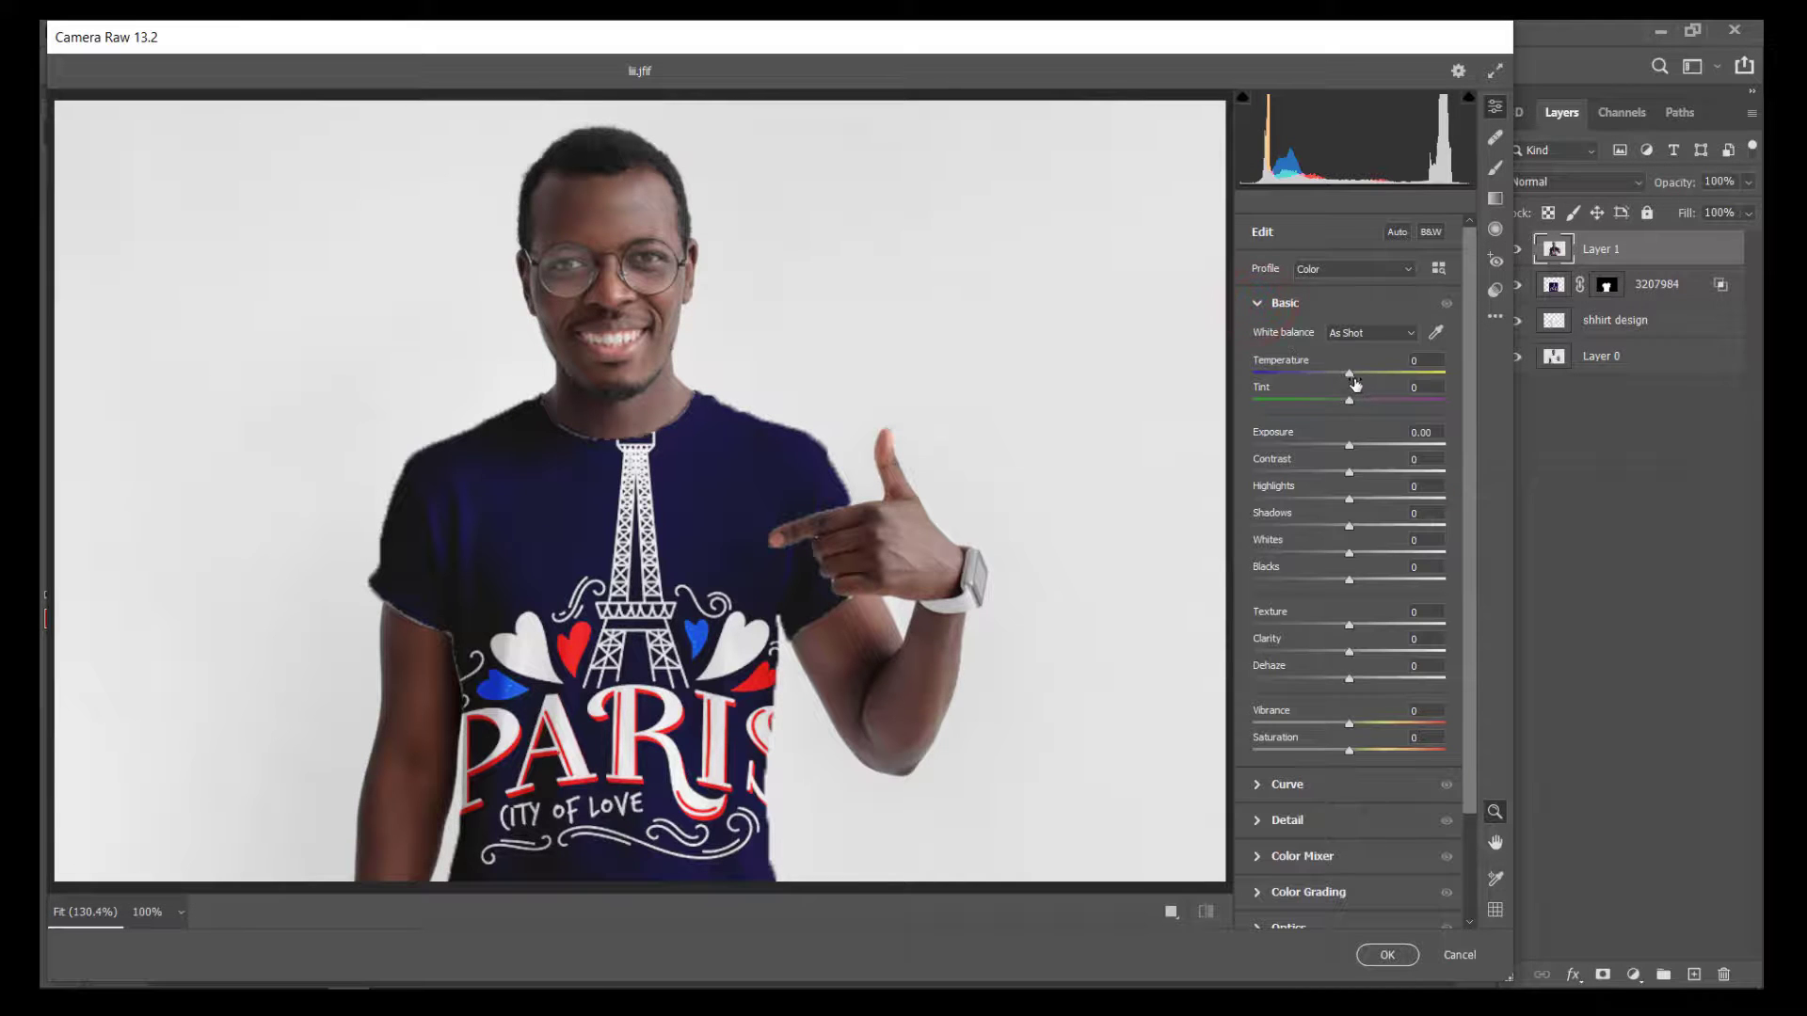
pyautogui.moveTo(1353, 375); pyautogui.dragTo(1370, 374)
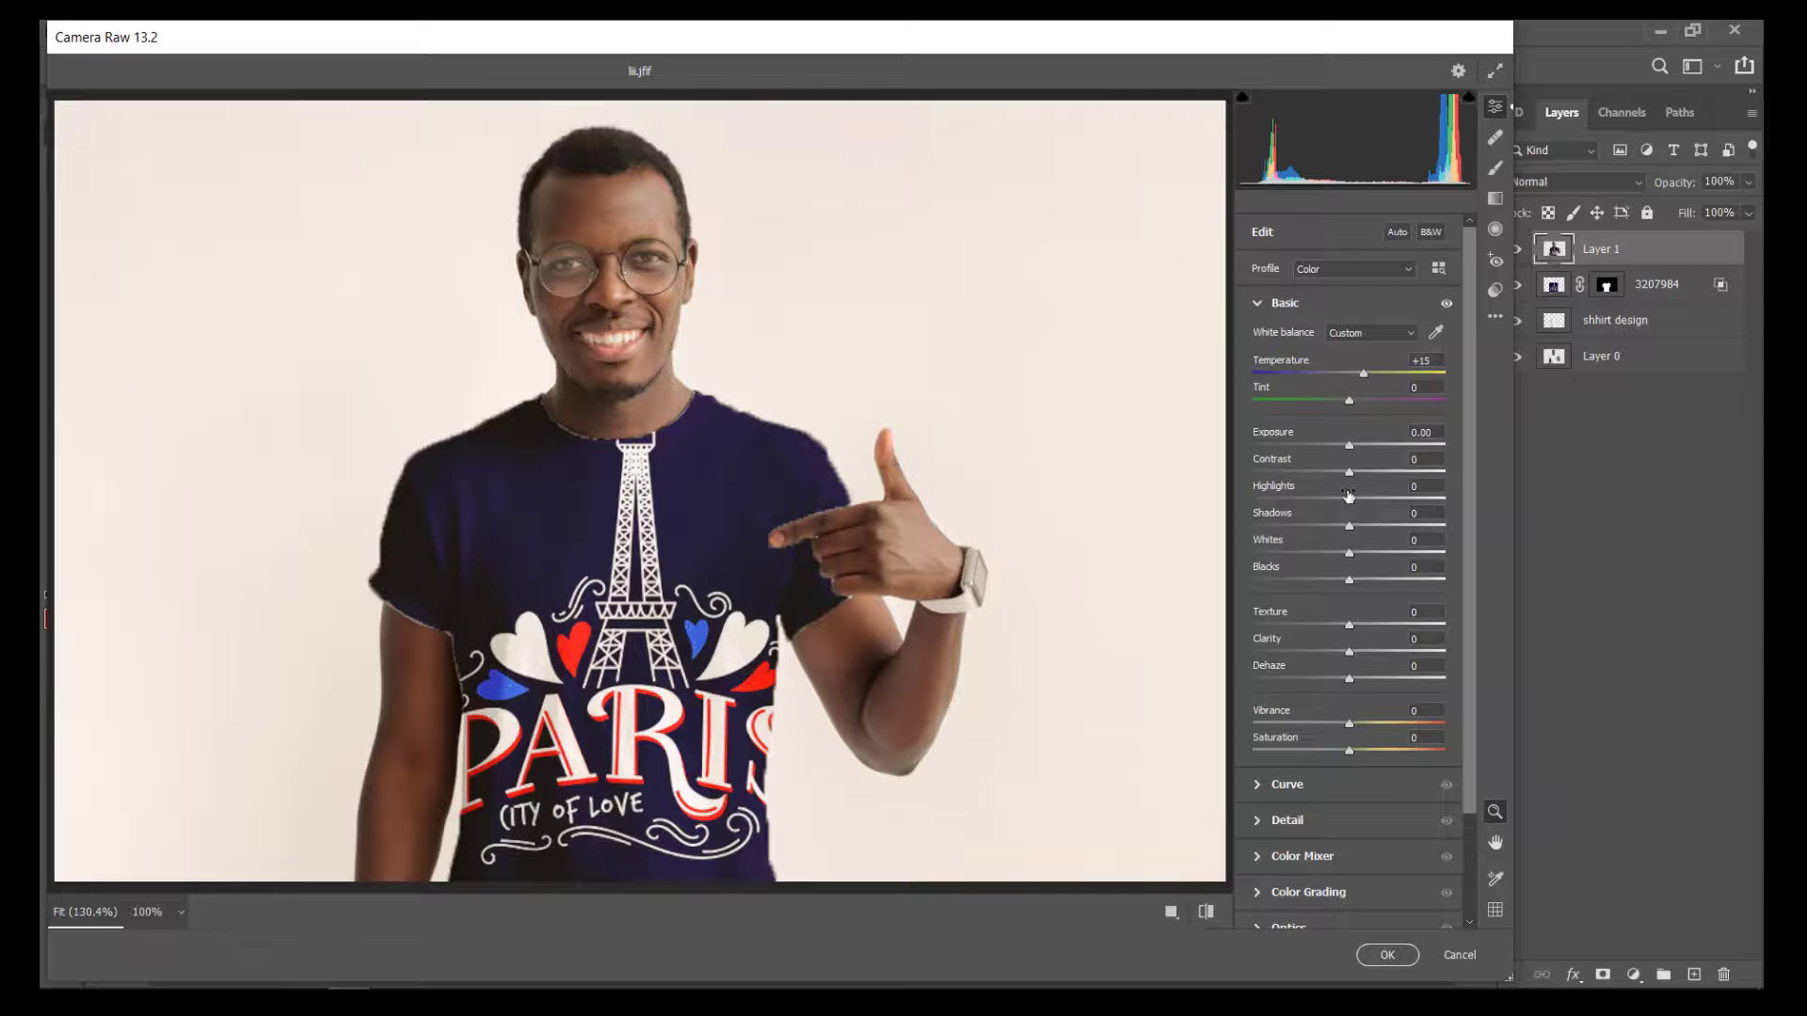
pyautogui.moveTo(1349, 473); pyautogui.dragTo(1372, 512)
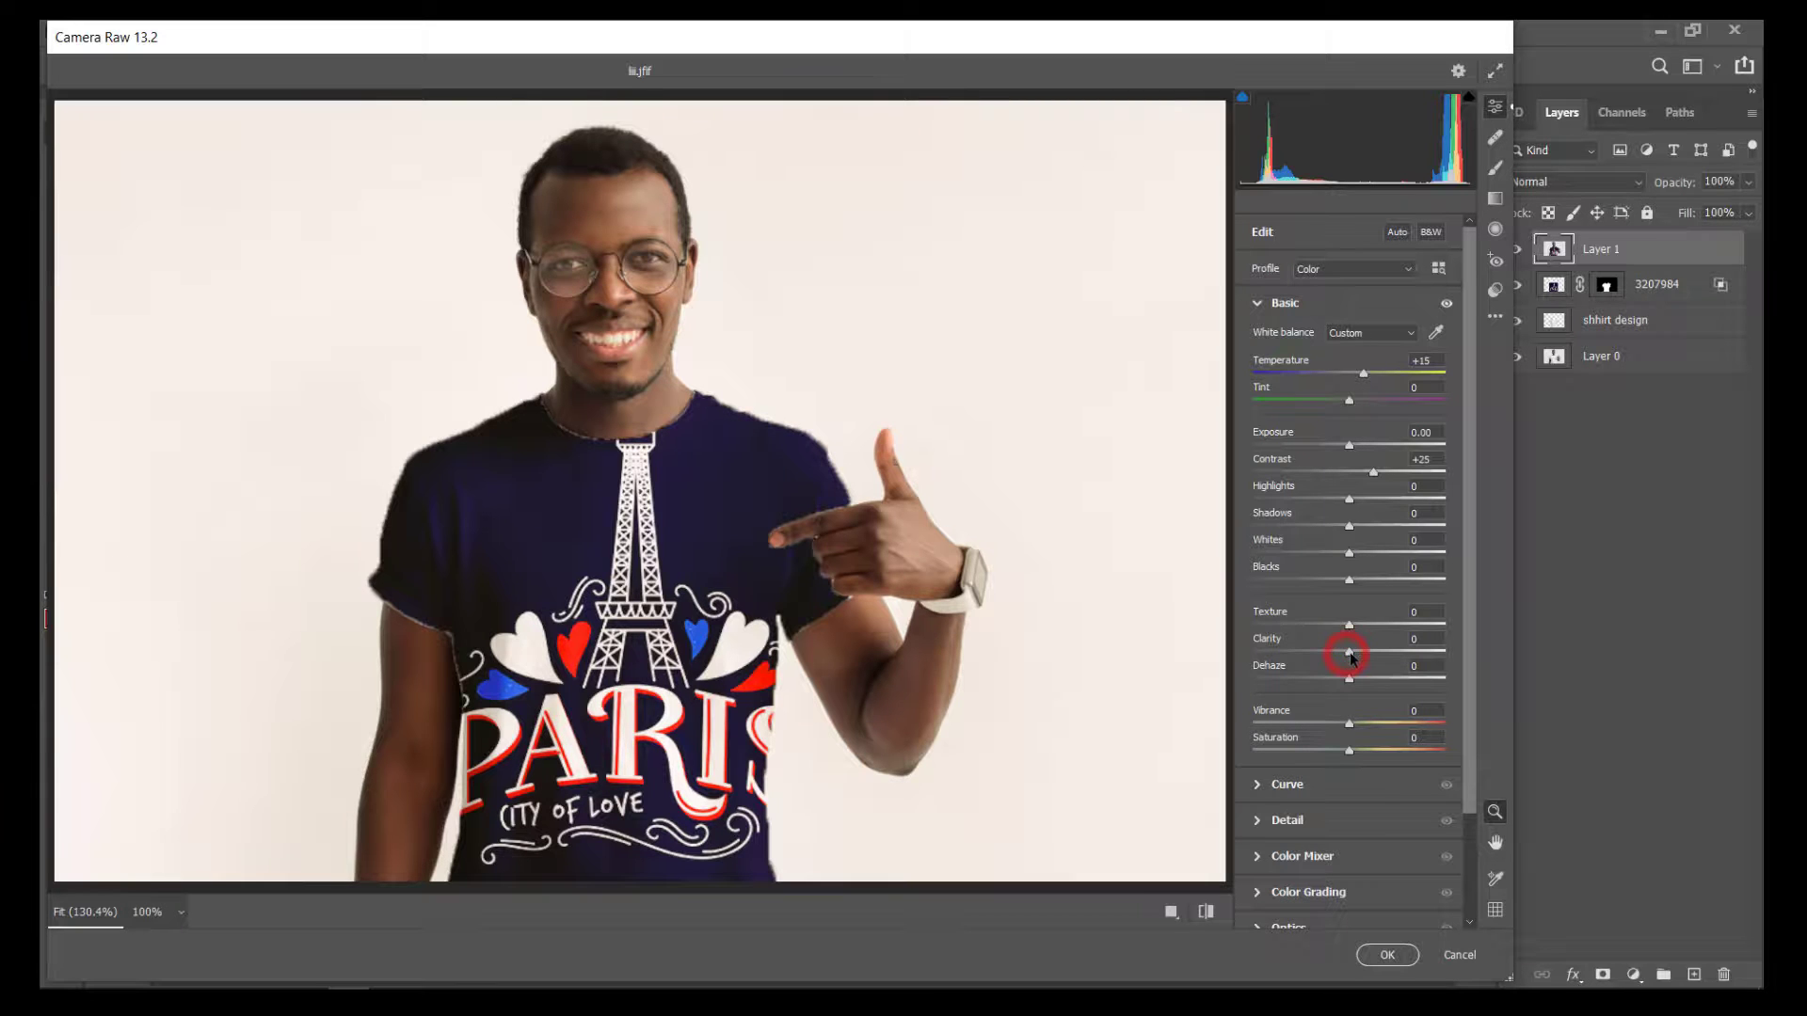
pyautogui.moveTo(1351, 656); pyautogui.dragTo(1353, 655)
# Set Sharpening to 4 and Noise Reduction to 7 in the Camera Raw details, and apply the filter
pyautogui.scroll(-3, 1274, 776)
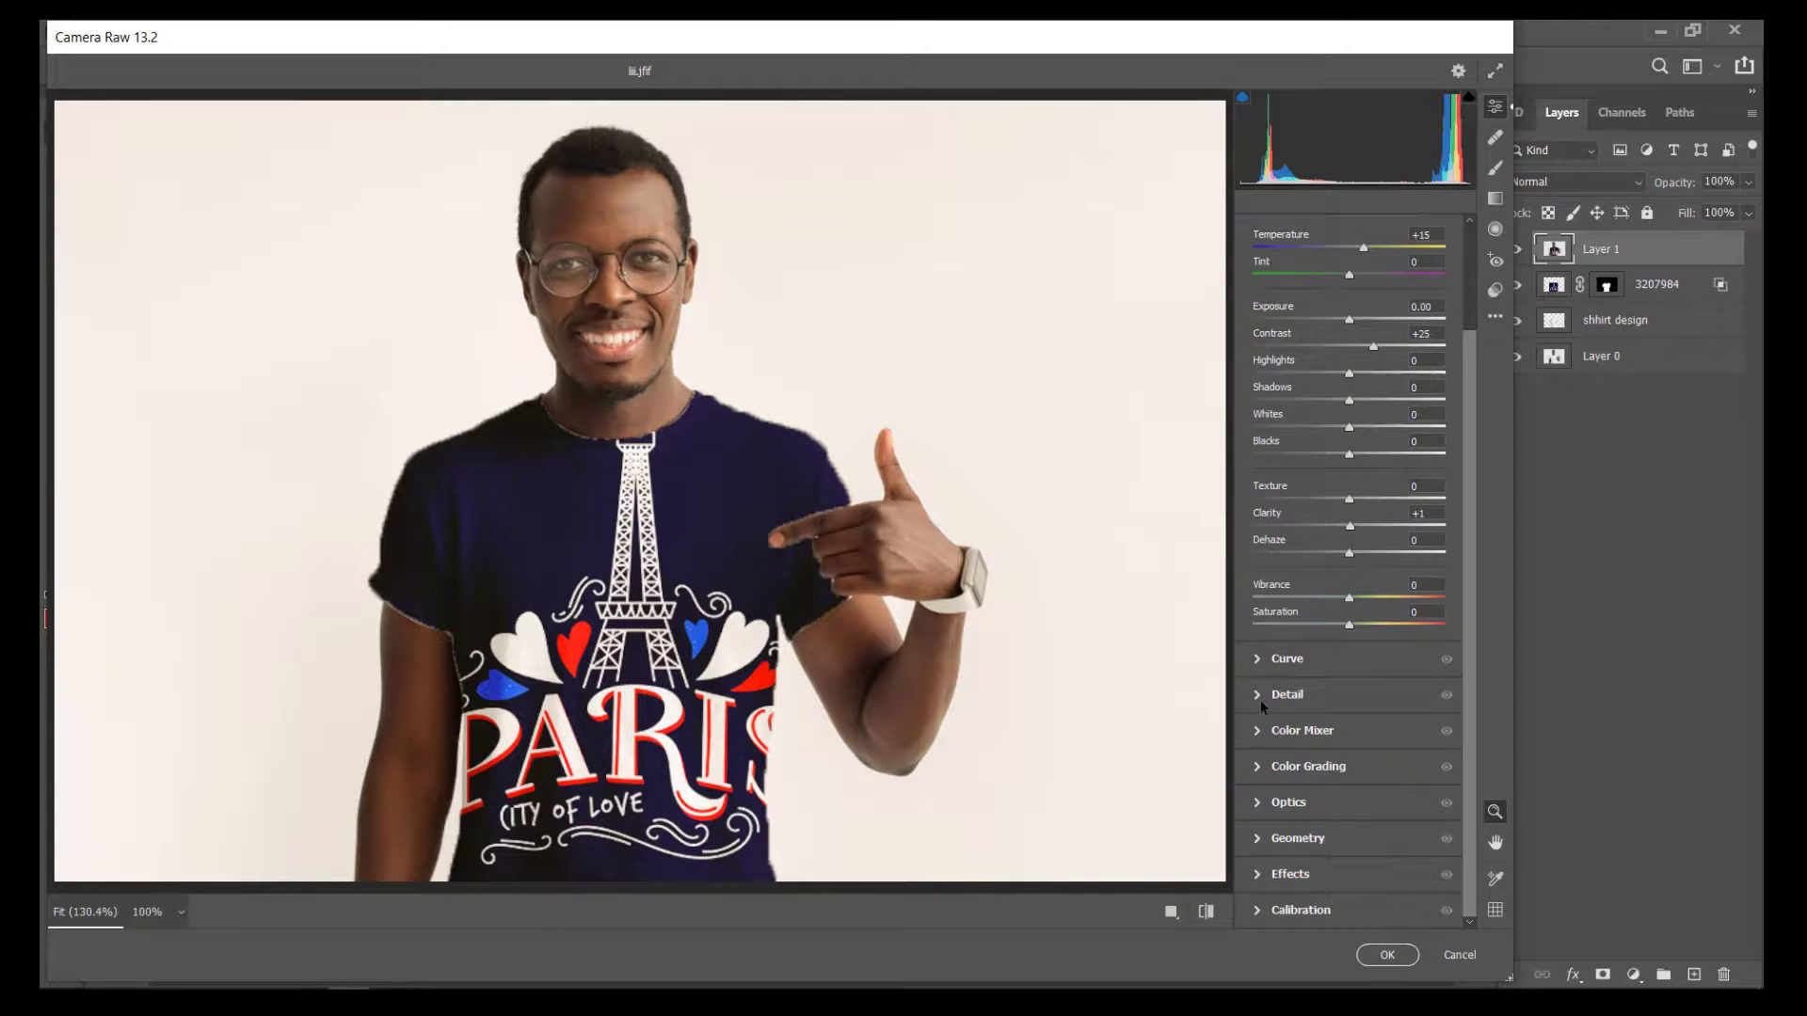
pyautogui.click(1259, 696)
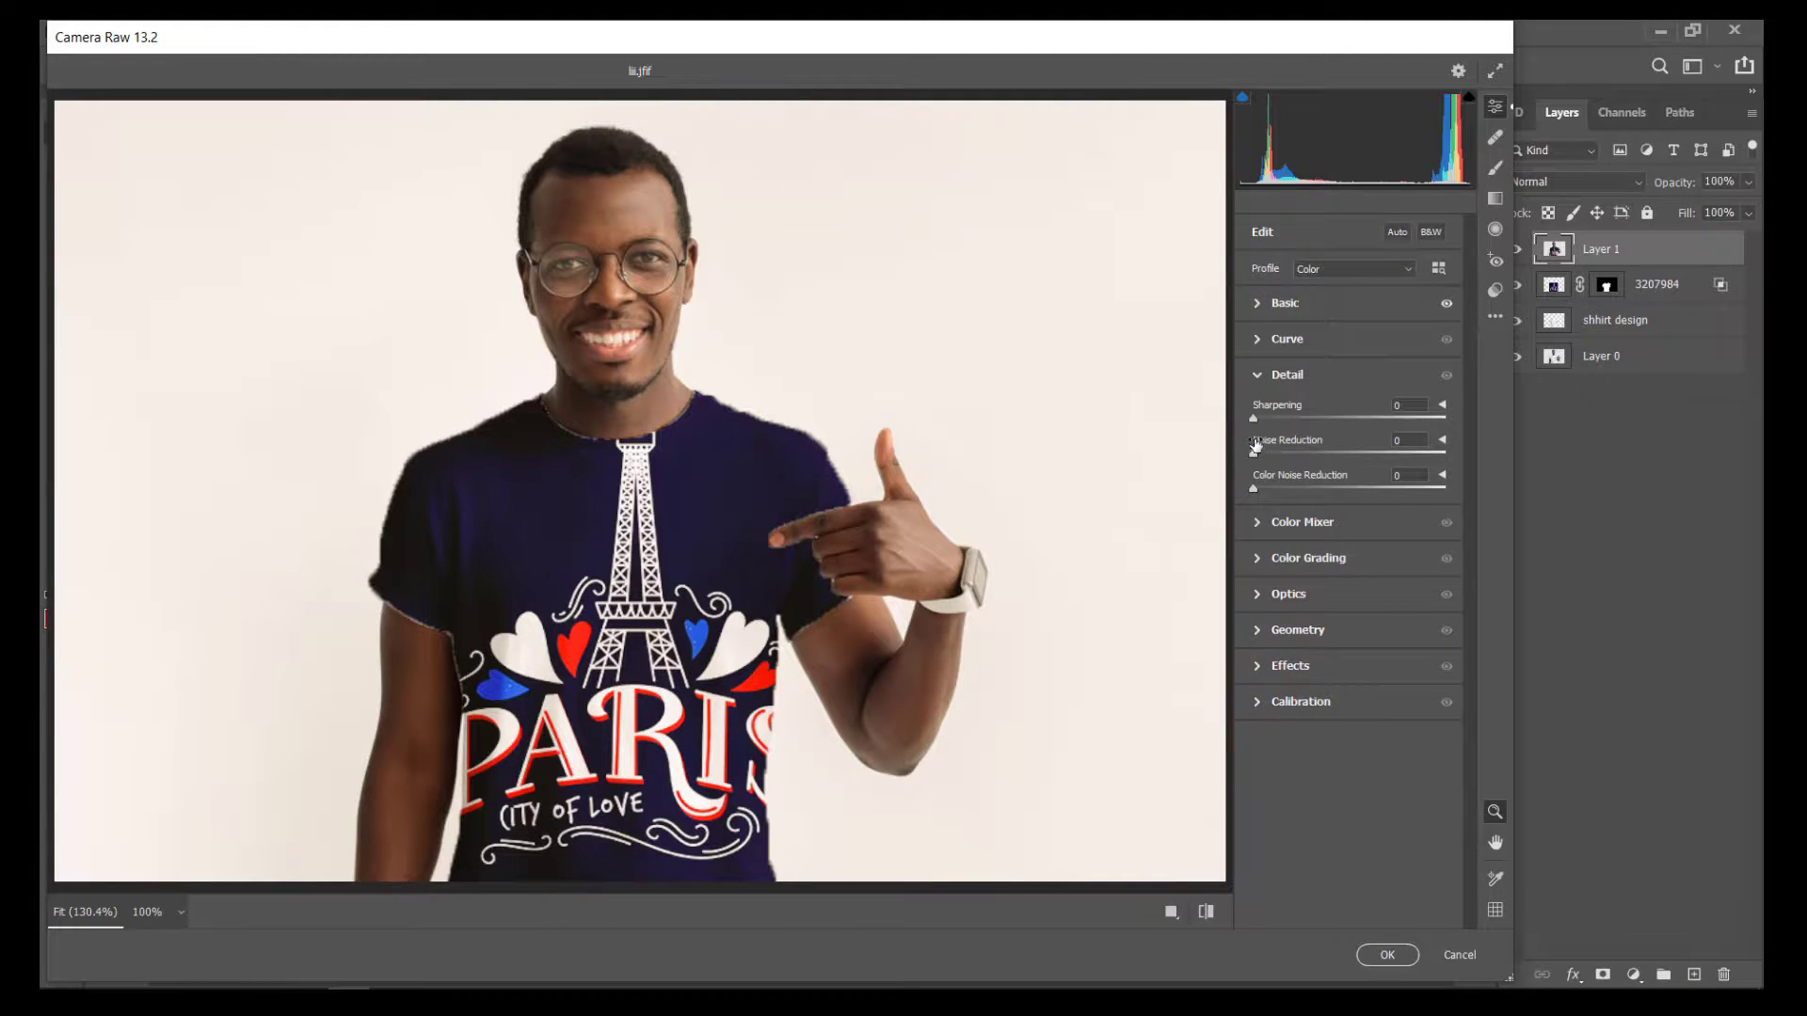
pyautogui.moveTo(1256, 423); pyautogui.dragTo(1286, 426)
pyautogui.moveTo(1253, 456); pyautogui.dragTo(1265, 458)
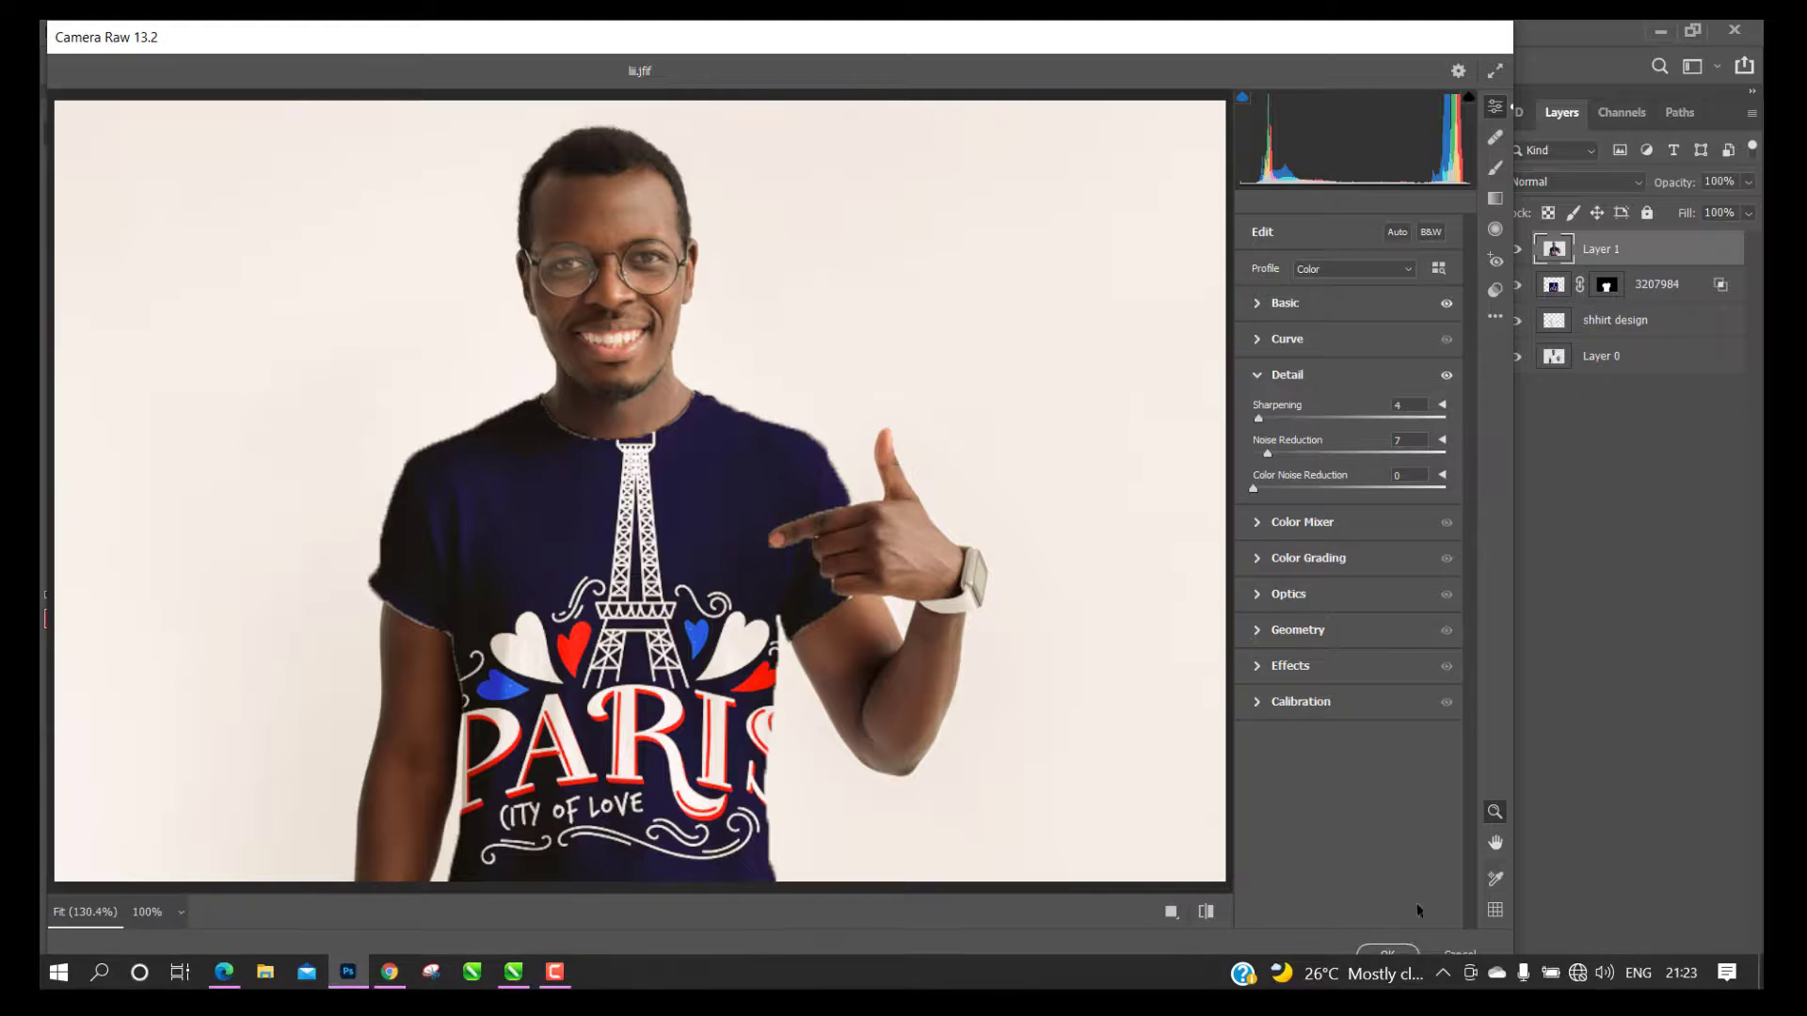
pyautogui.click(1387, 955)
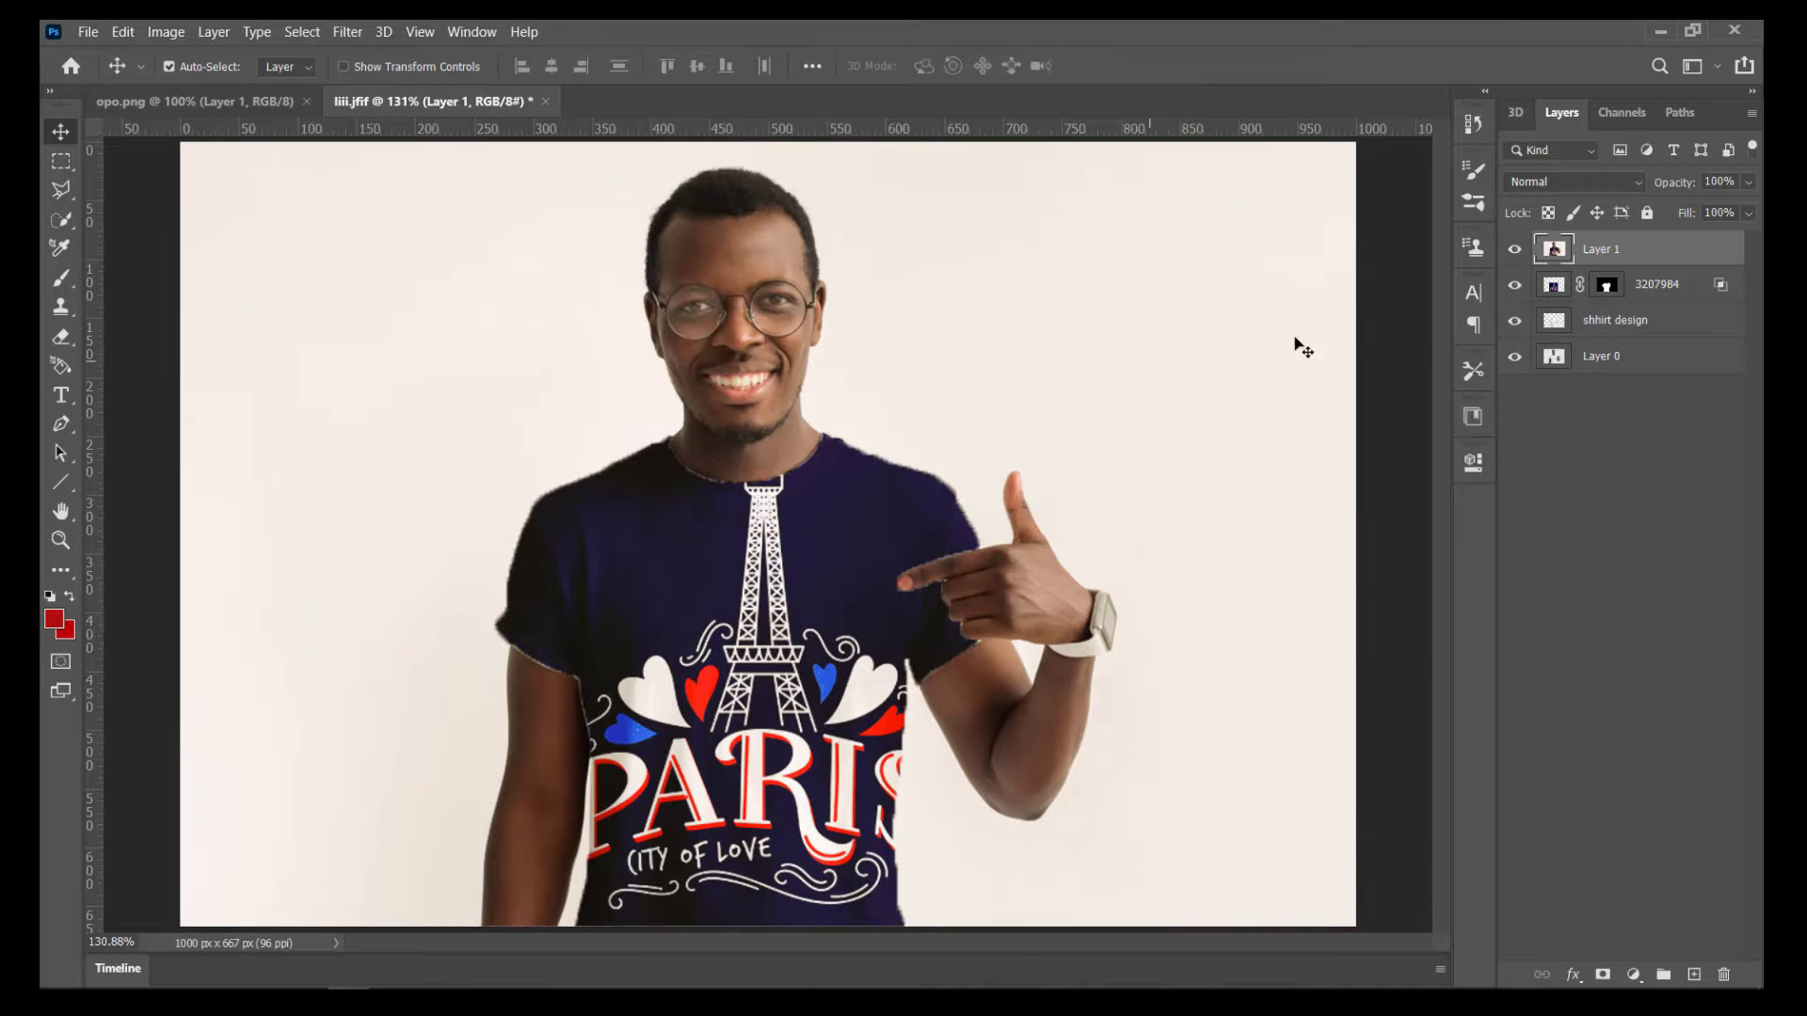
# Compare the image with and without the Camera Raw grading by hiding and showing the merged layer twice
pyautogui.click(1517, 251)
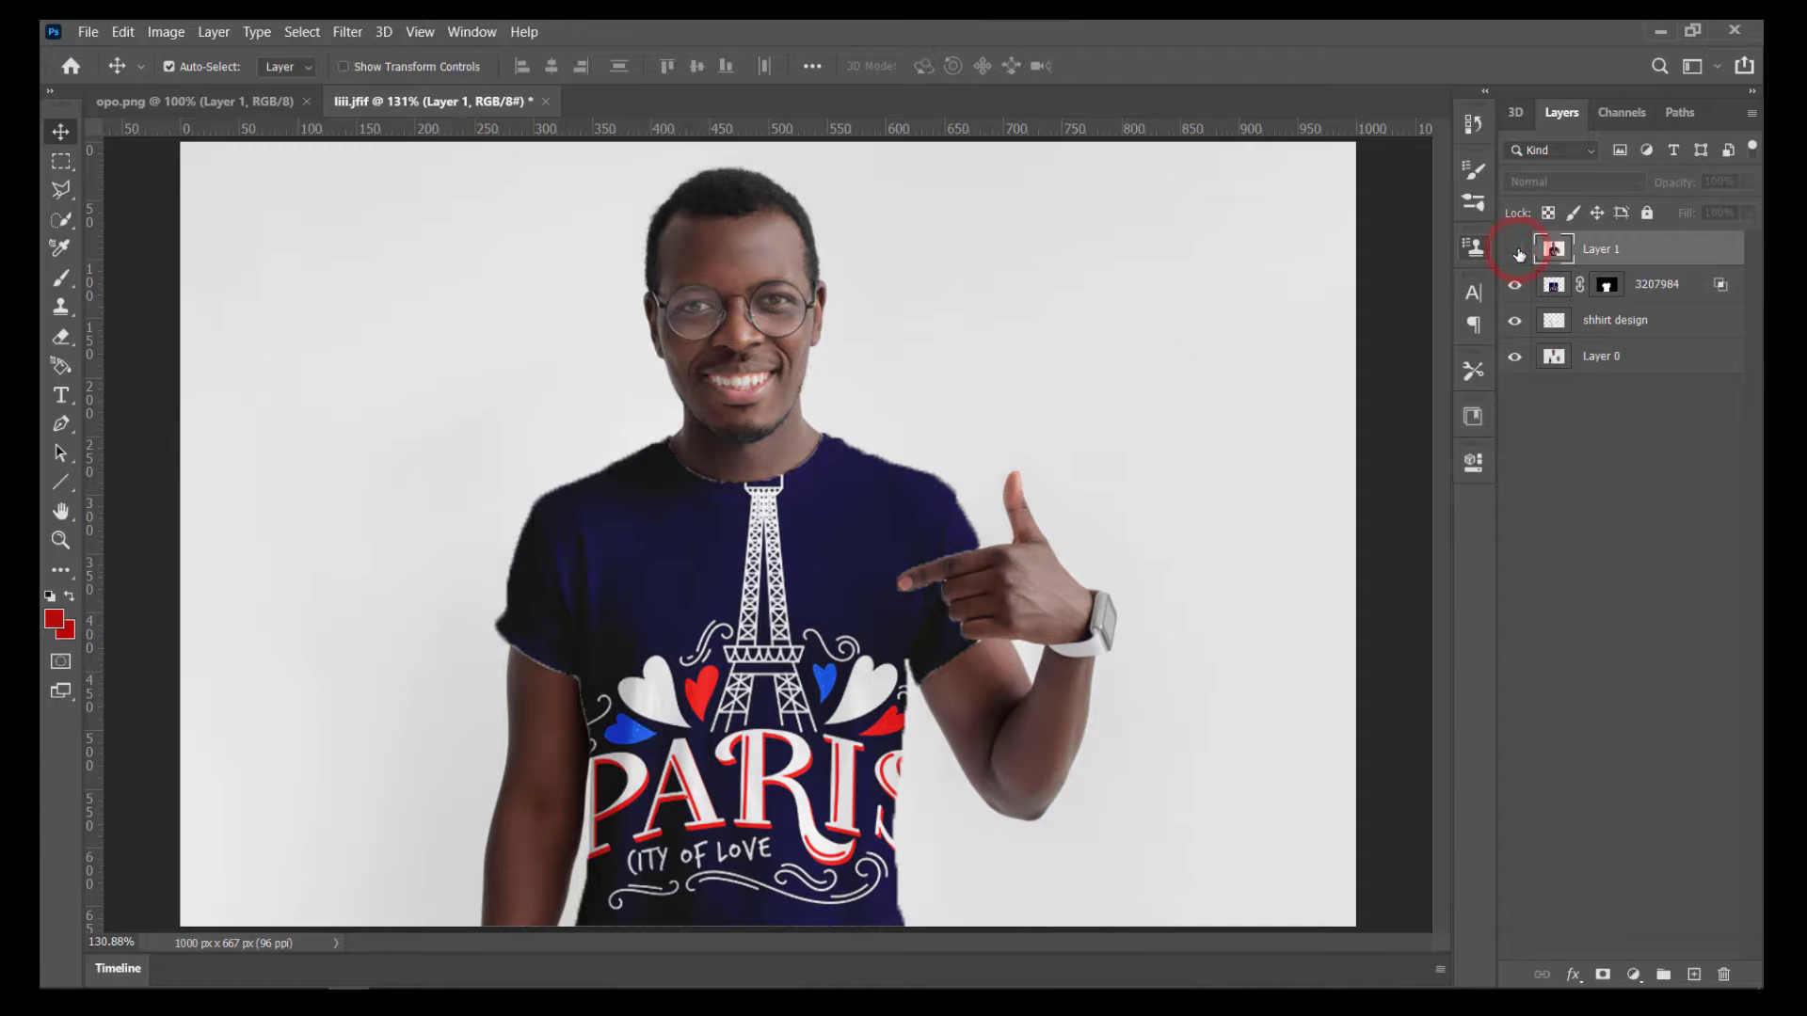
pyautogui.click(1516, 251)
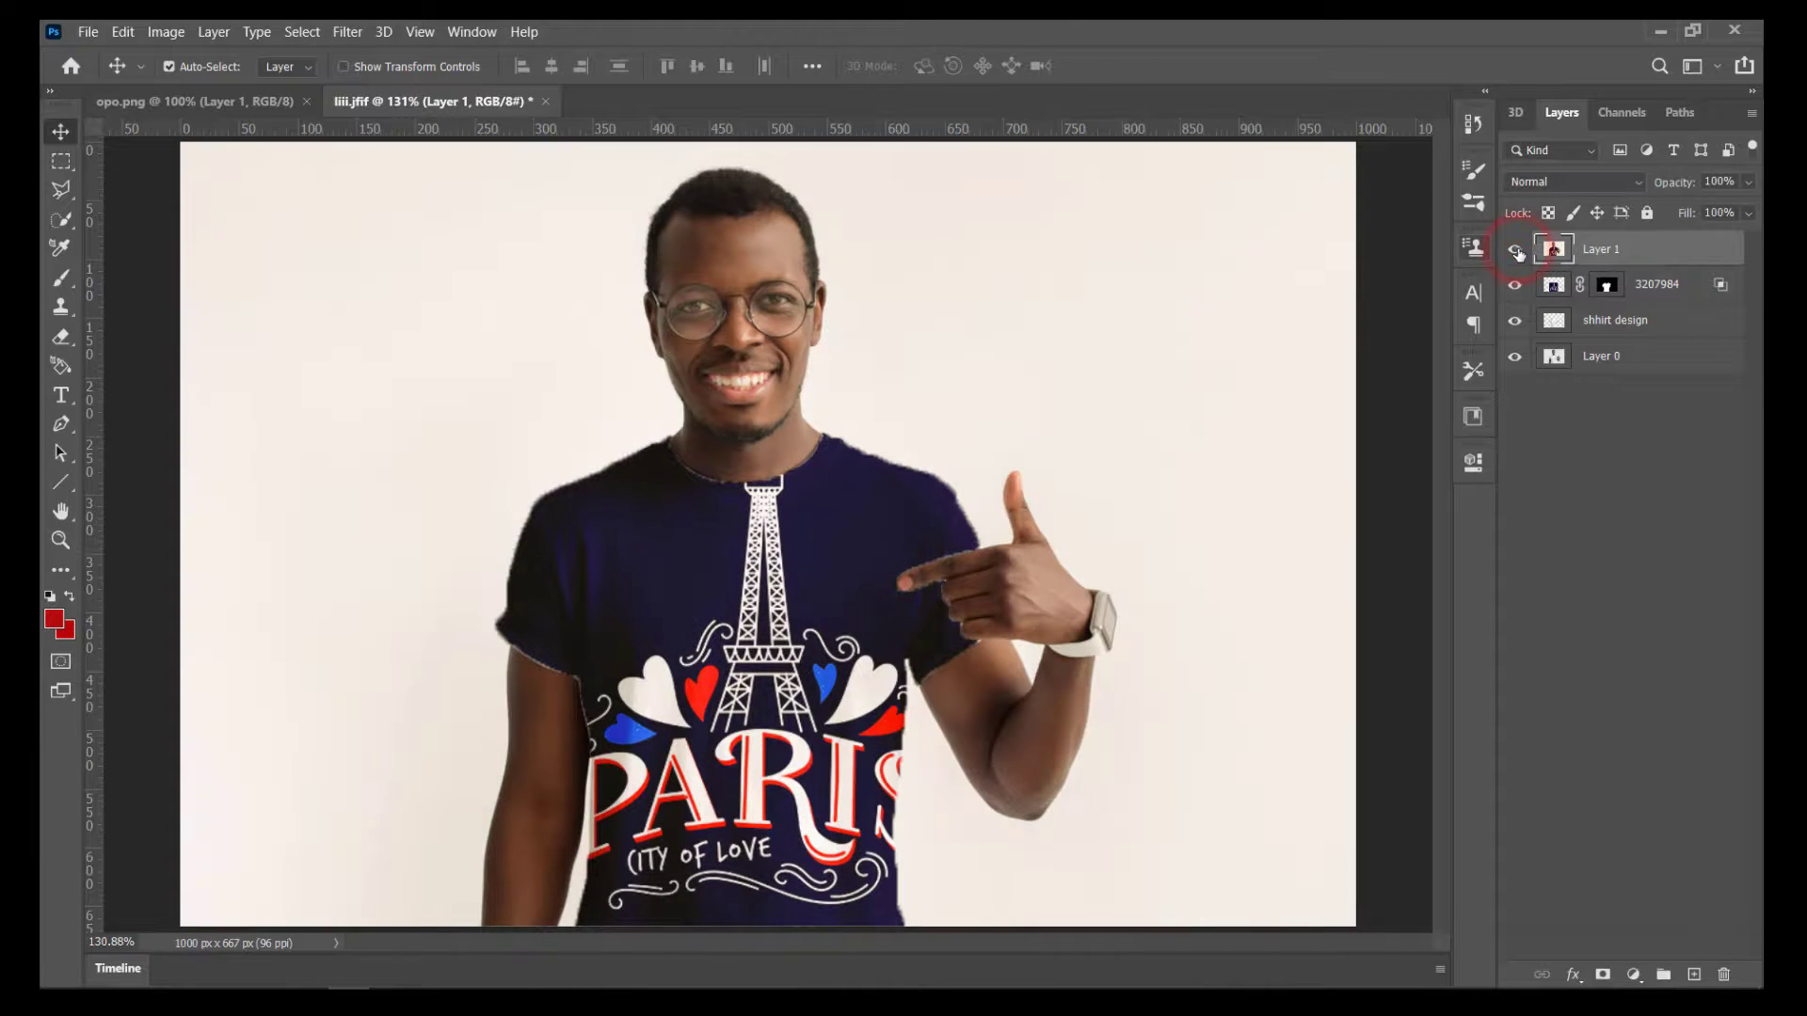
pyautogui.click(1516, 250)
pyautogui.click(1515, 250)
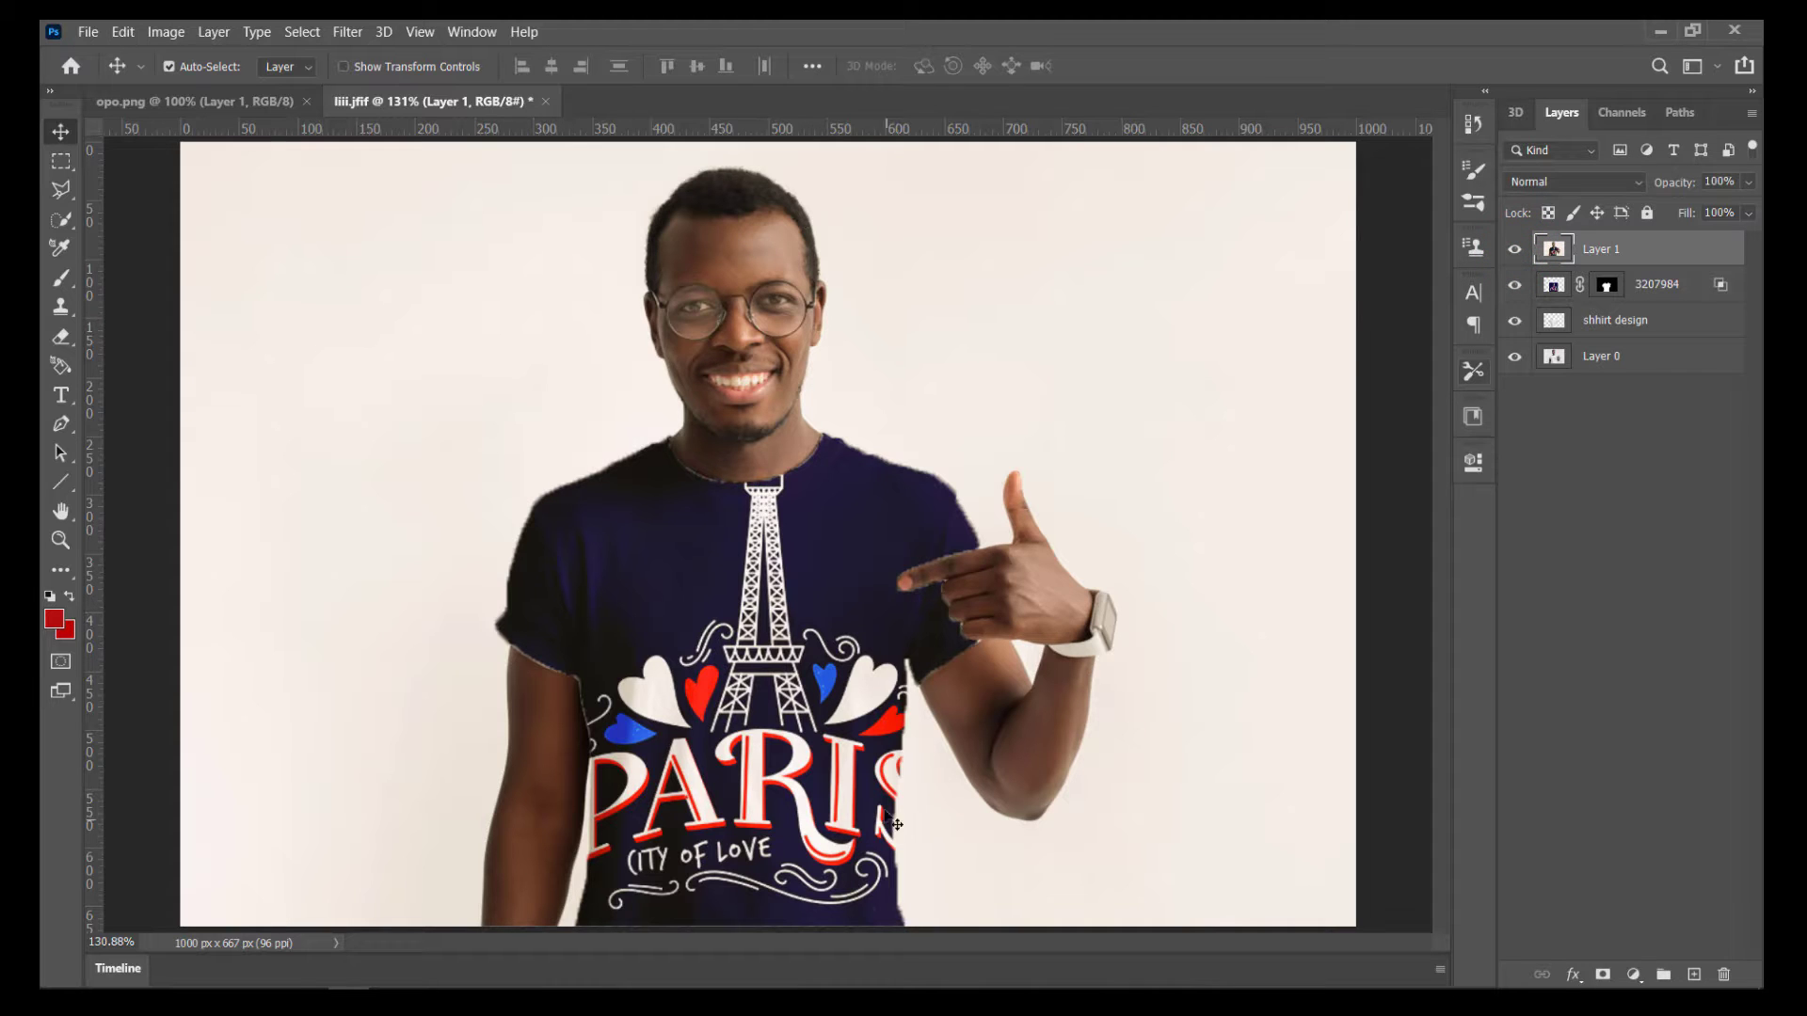
# Quick-export the mockup as a PNG to the Desktop under the file name "shirt design"
pyautogui.click(88, 31)
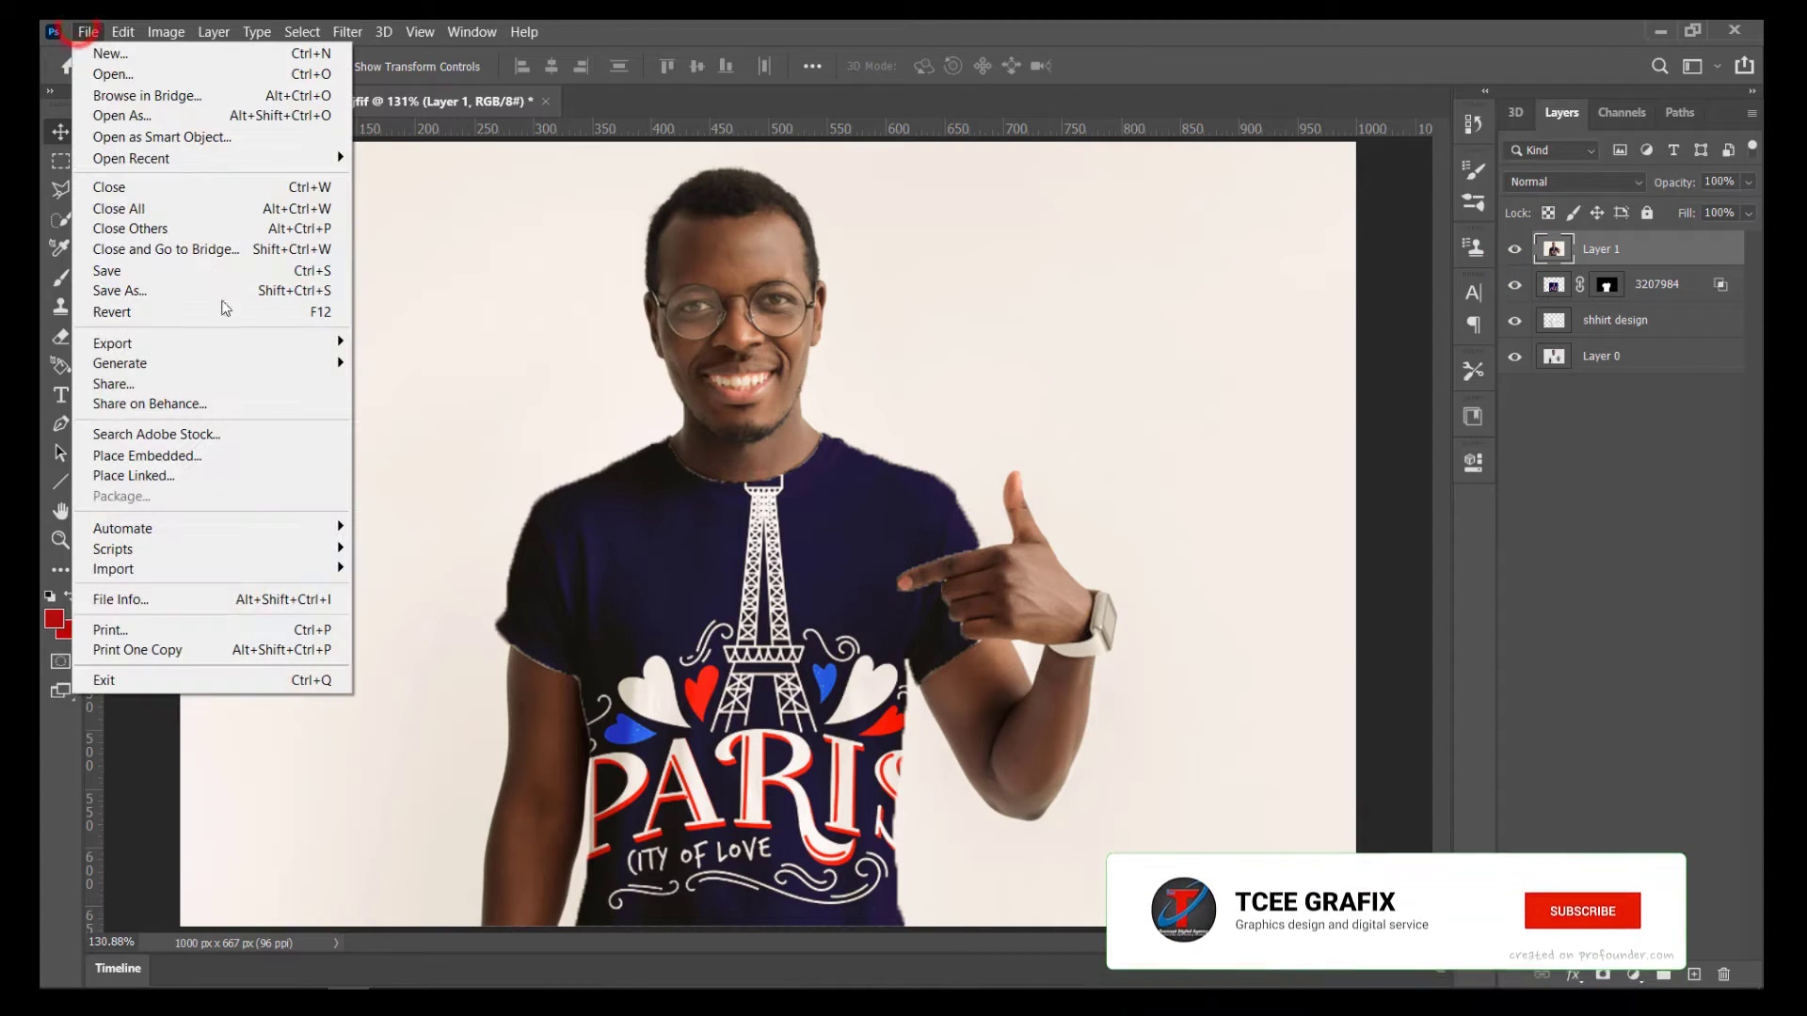
pyautogui.moveTo(285, 356)
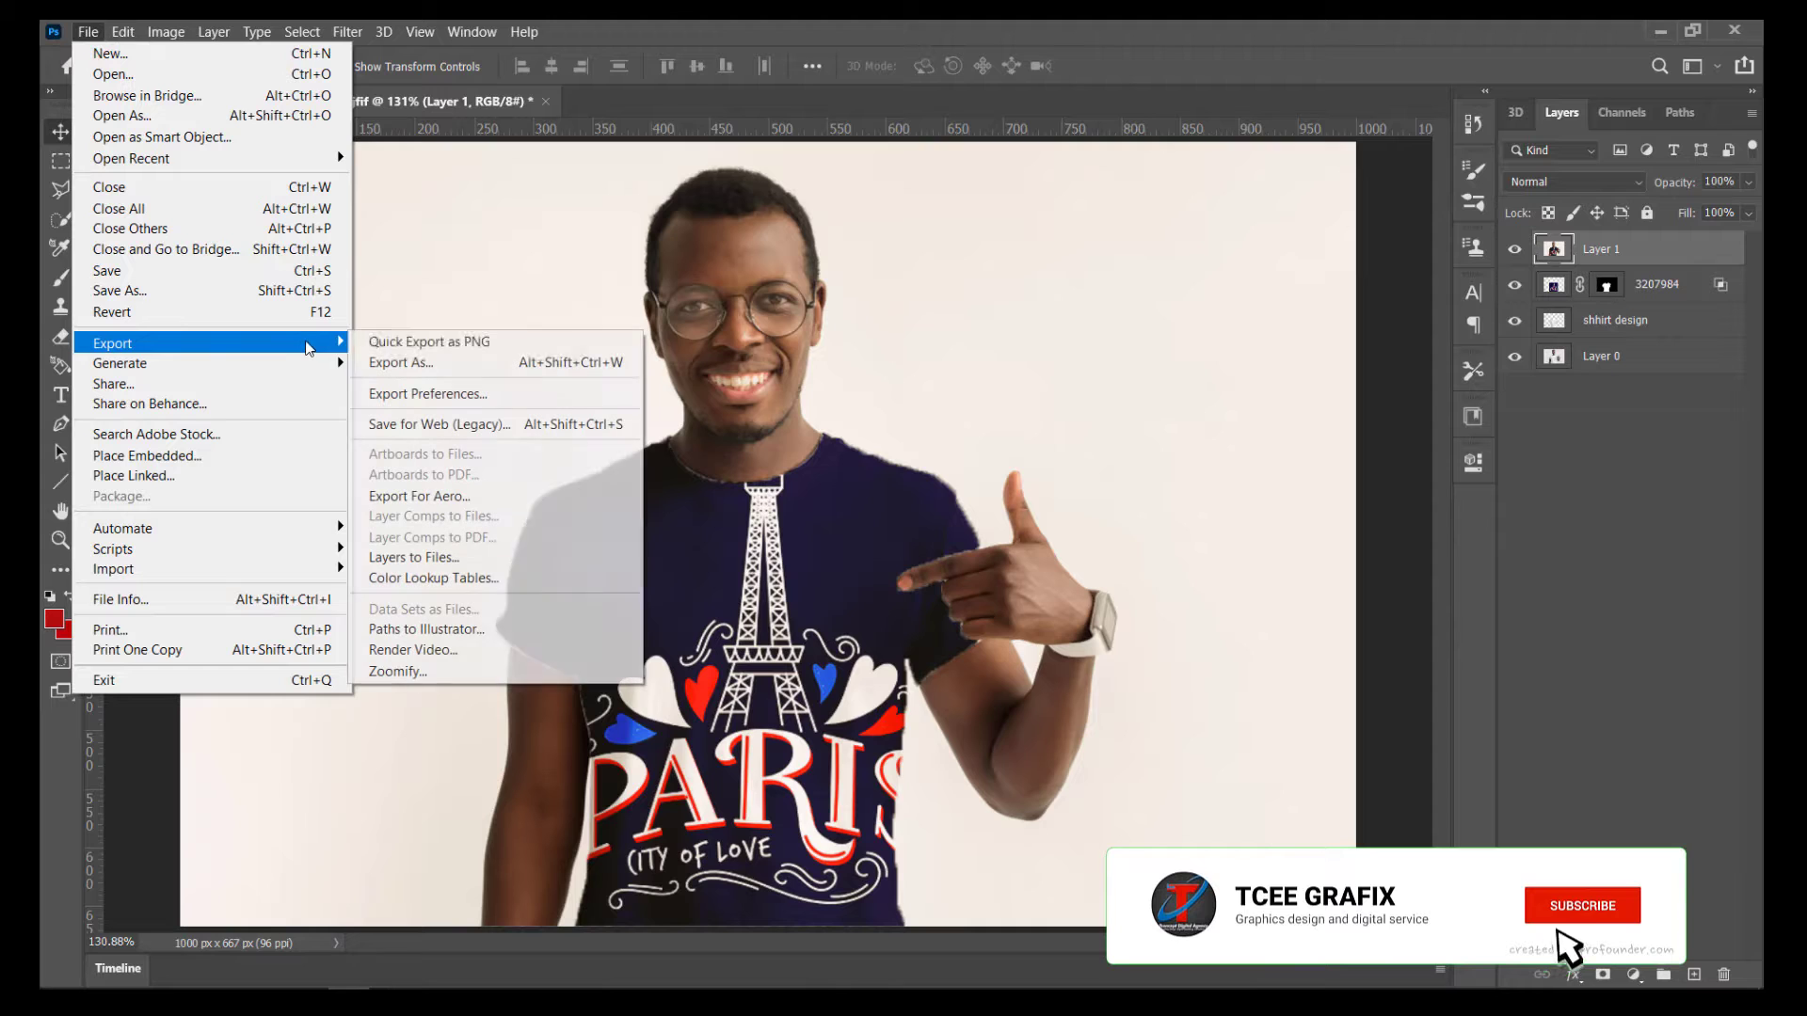
pyautogui.click(459, 345)
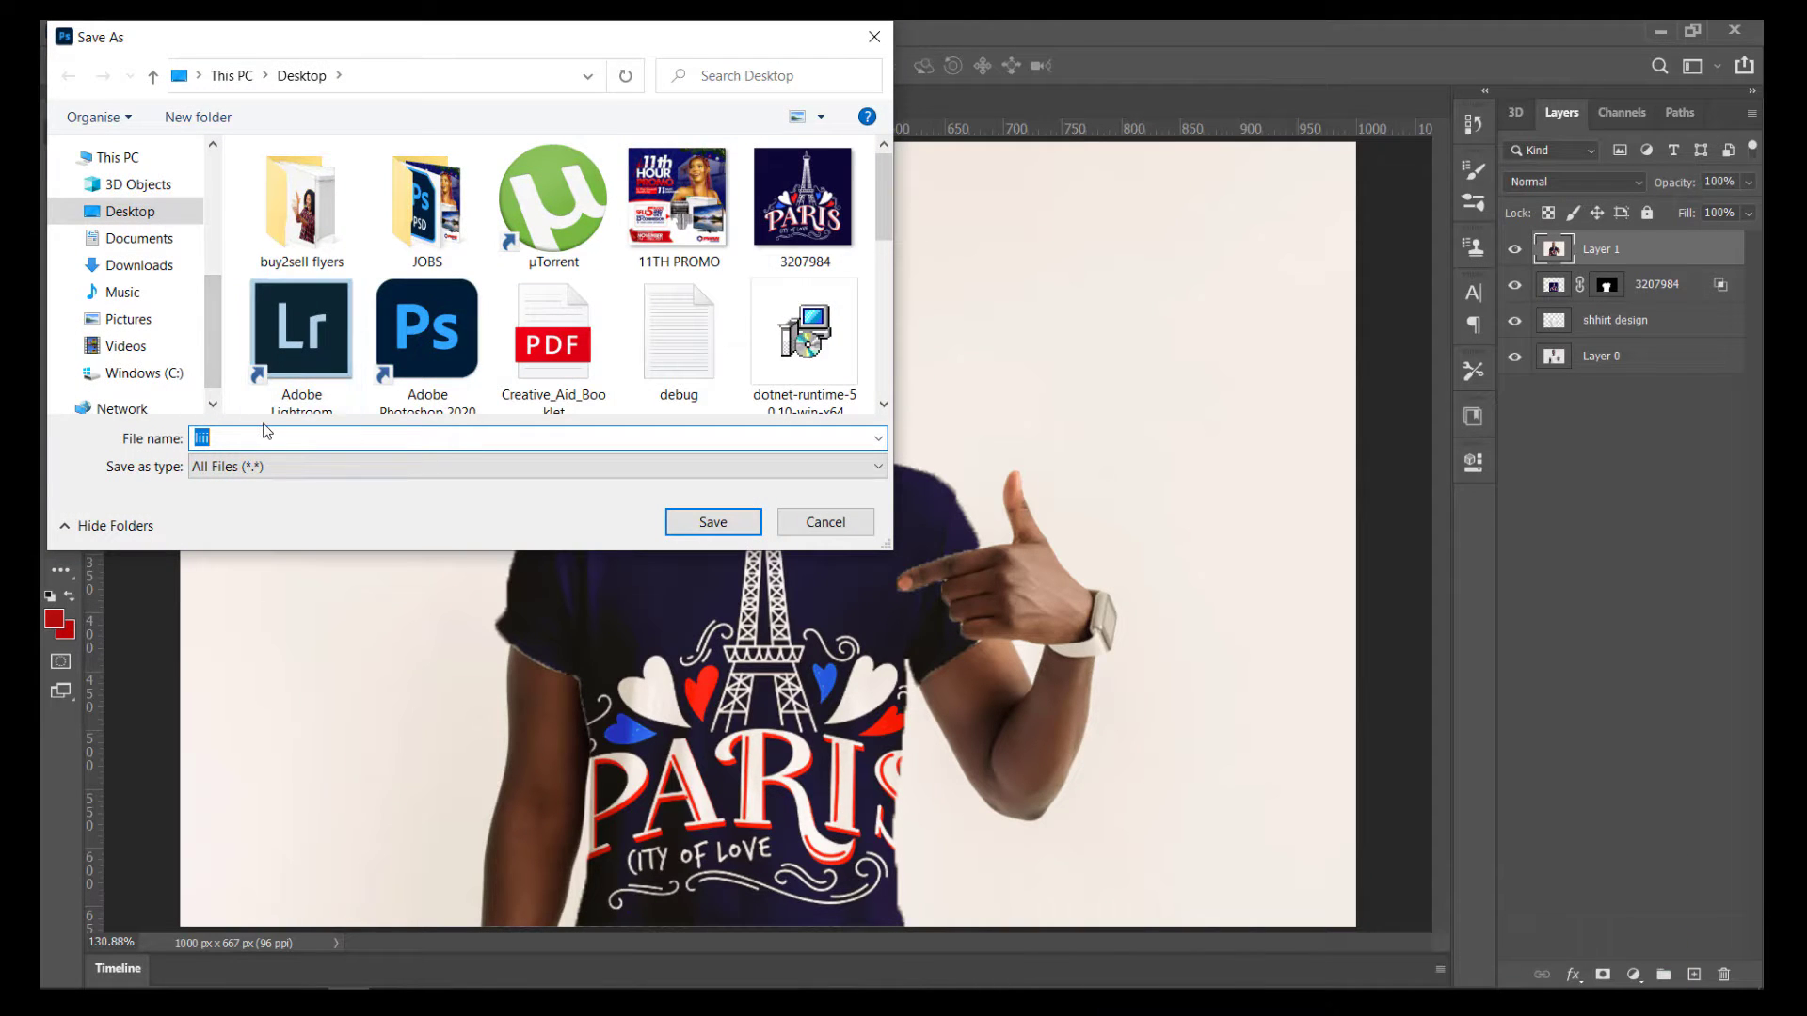
pyautogui.write('shirt design')
pyautogui.click(713, 522)
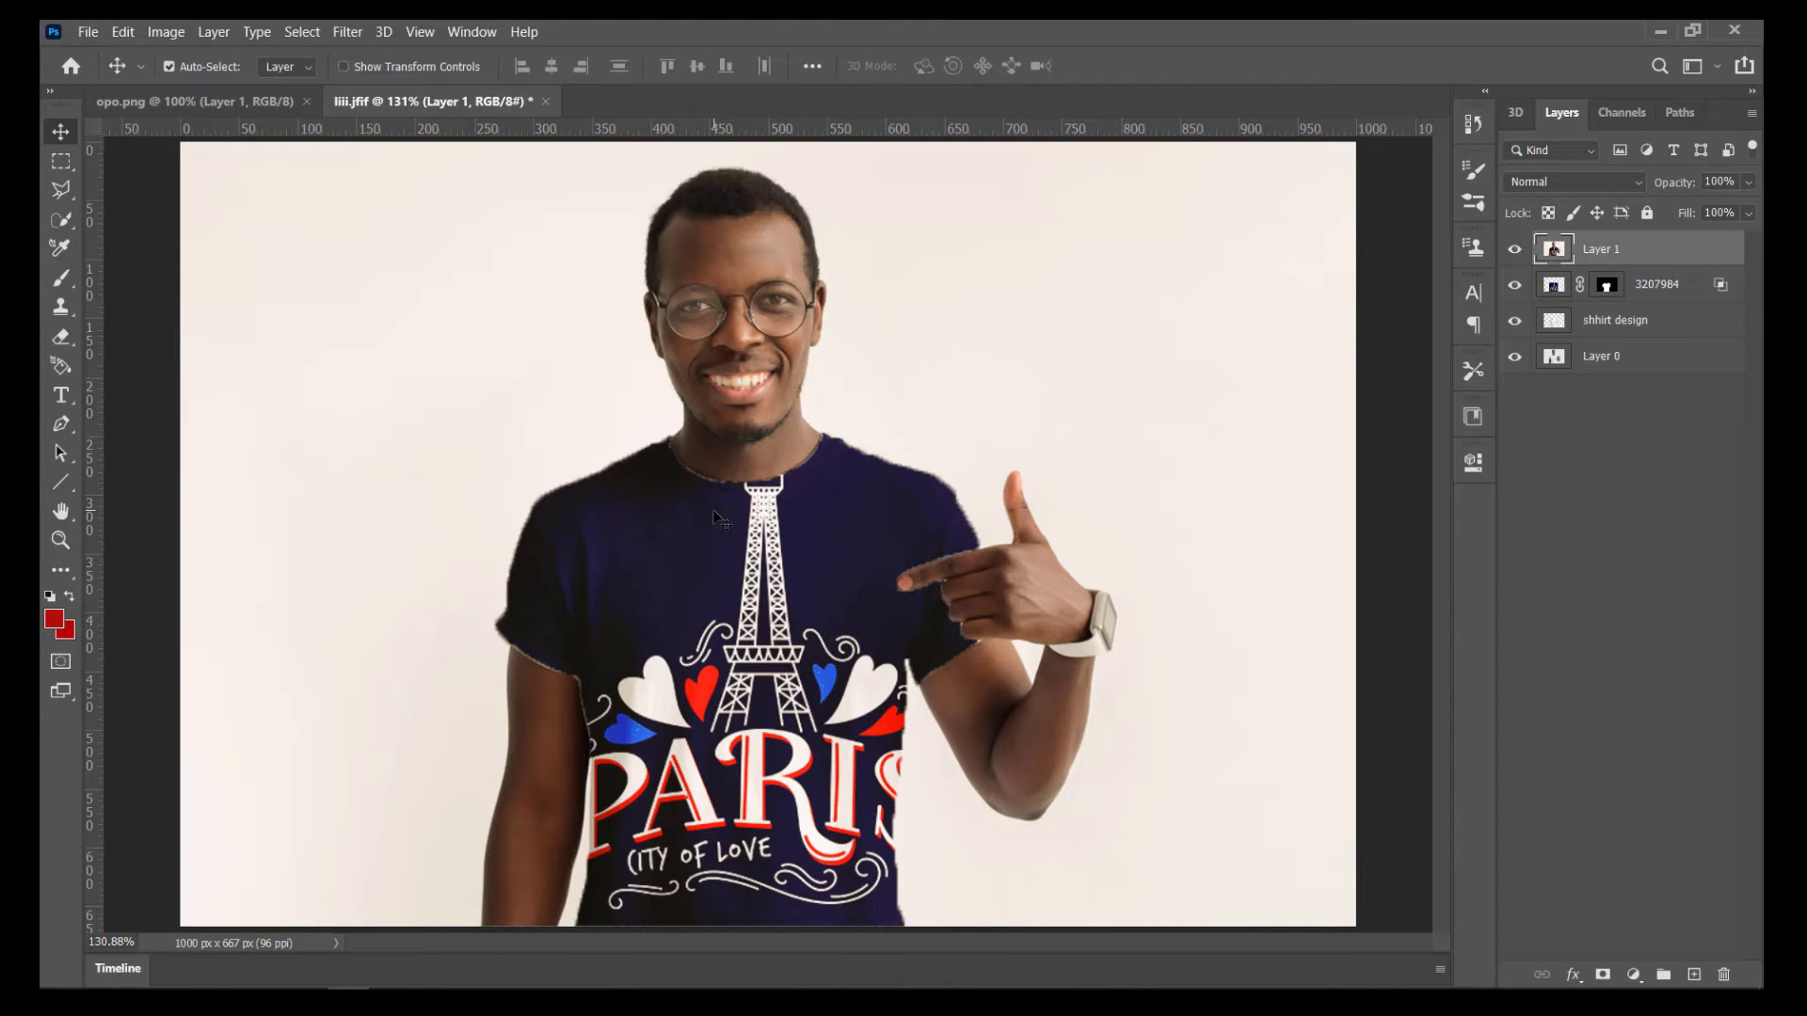
# Switch to the Windows desktop, refresh it, and view the exported "shirt design" image in Photos before closing it
pyautogui.click(1665, 33)
pyautogui.rightClick(550, 269)
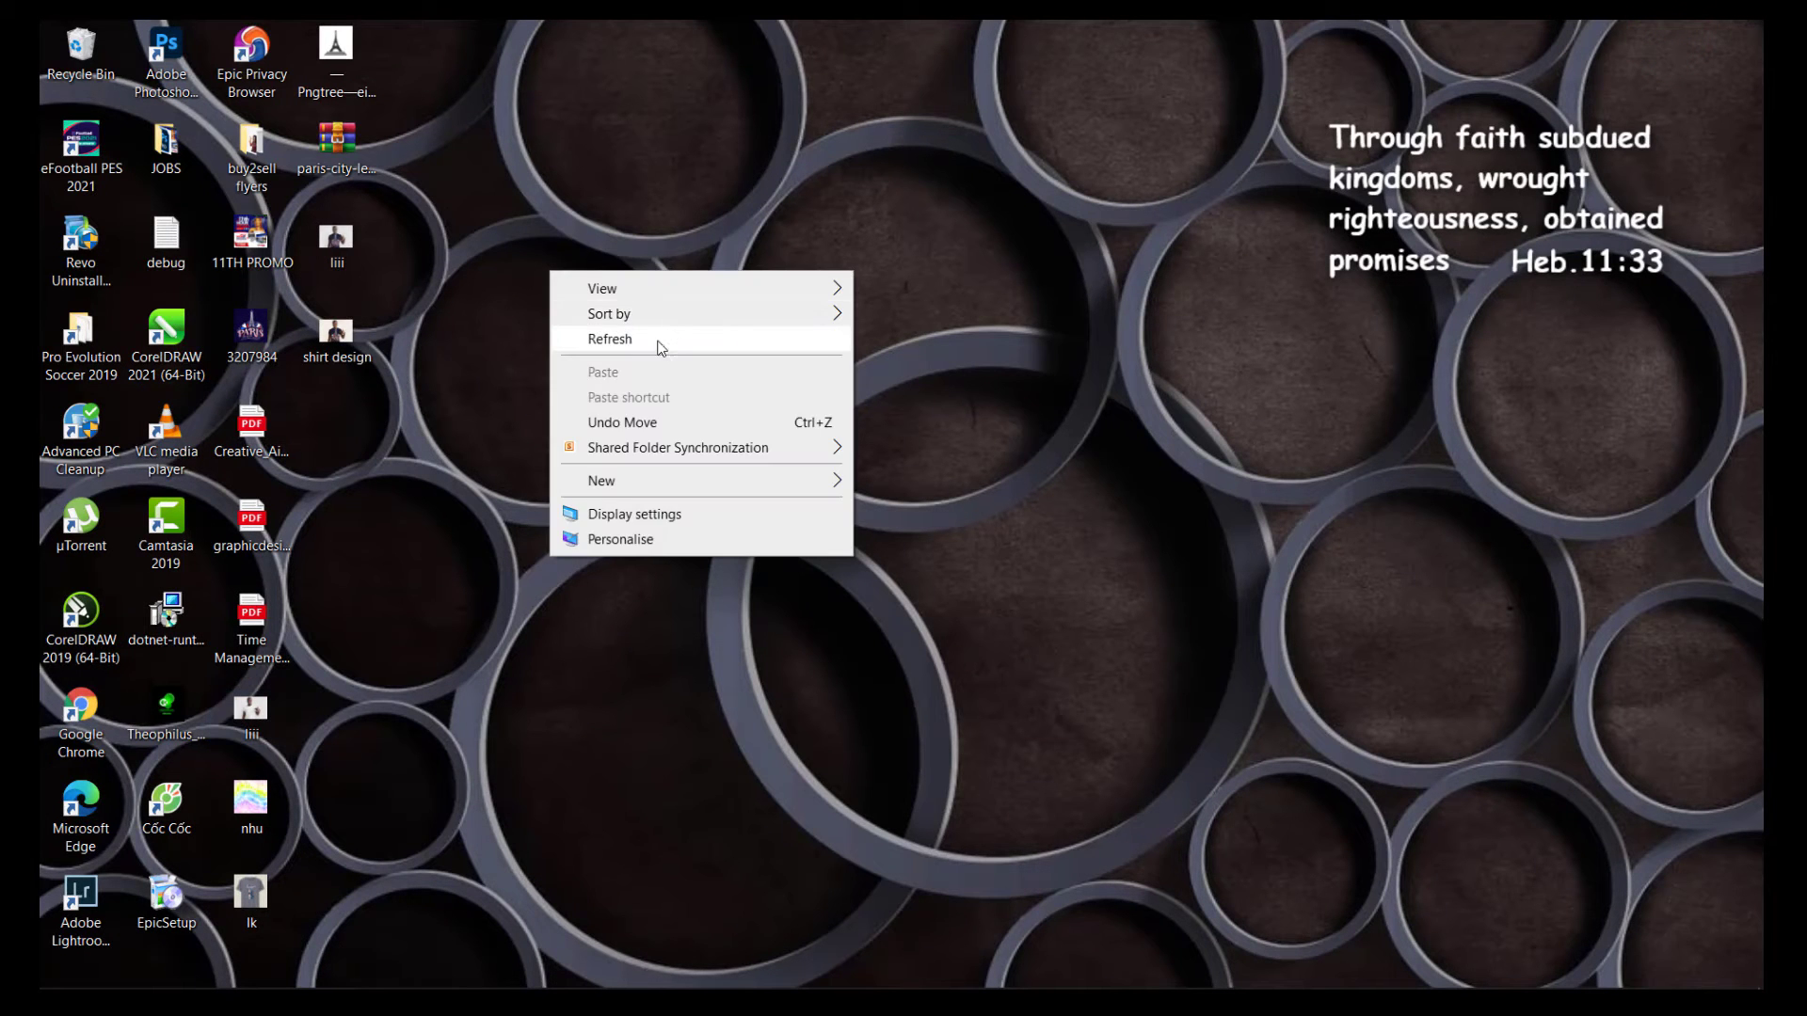
pyautogui.click(653, 342)
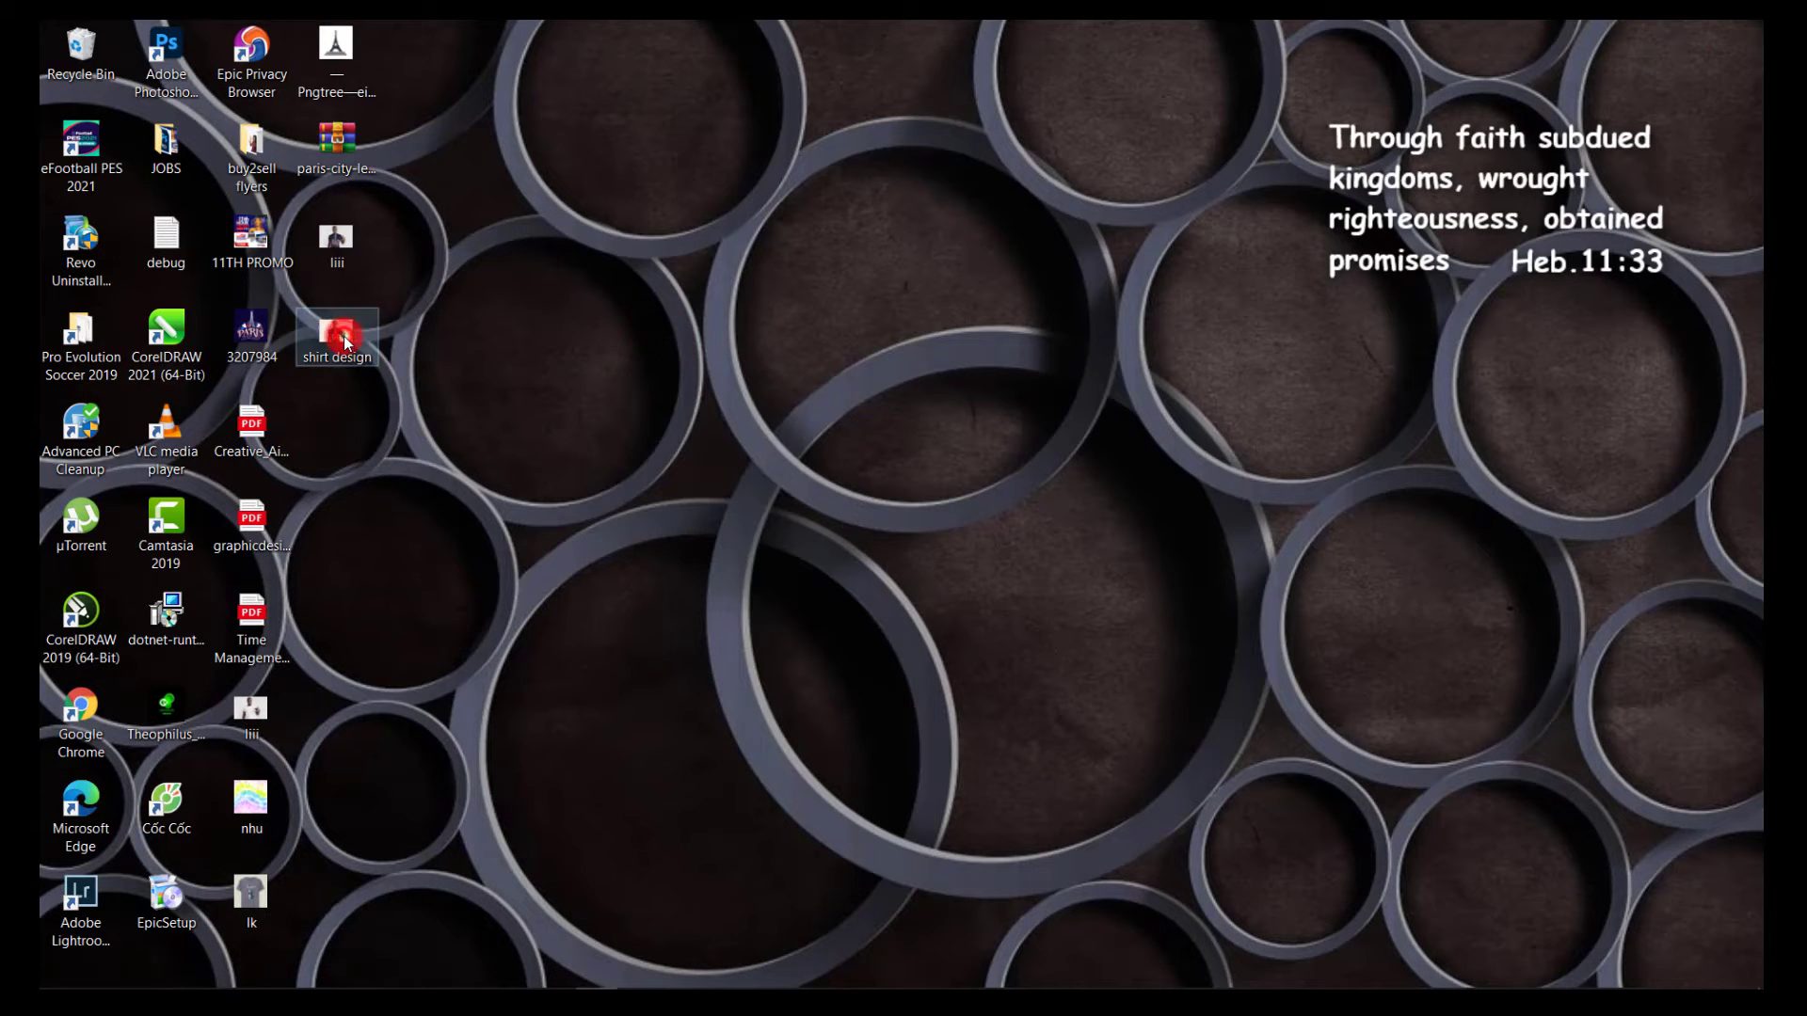
pyautogui.doubleClick(340, 334)
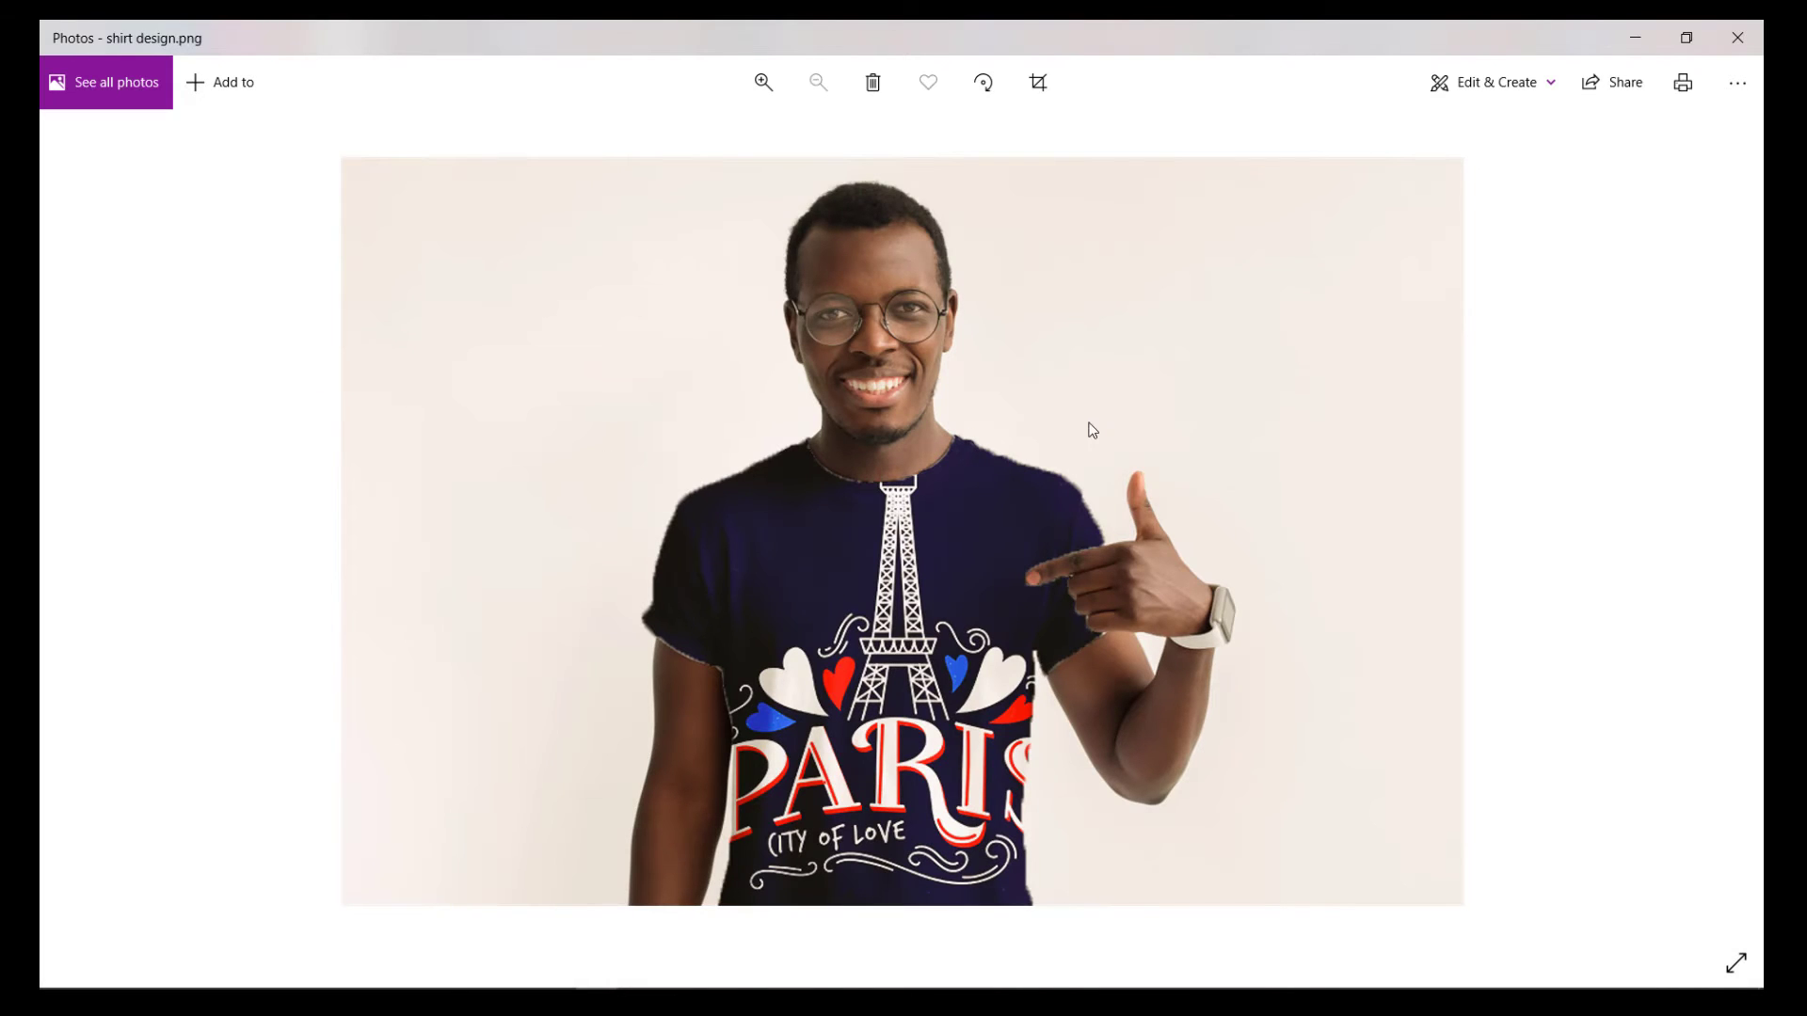
pyautogui.click(1739, 38)
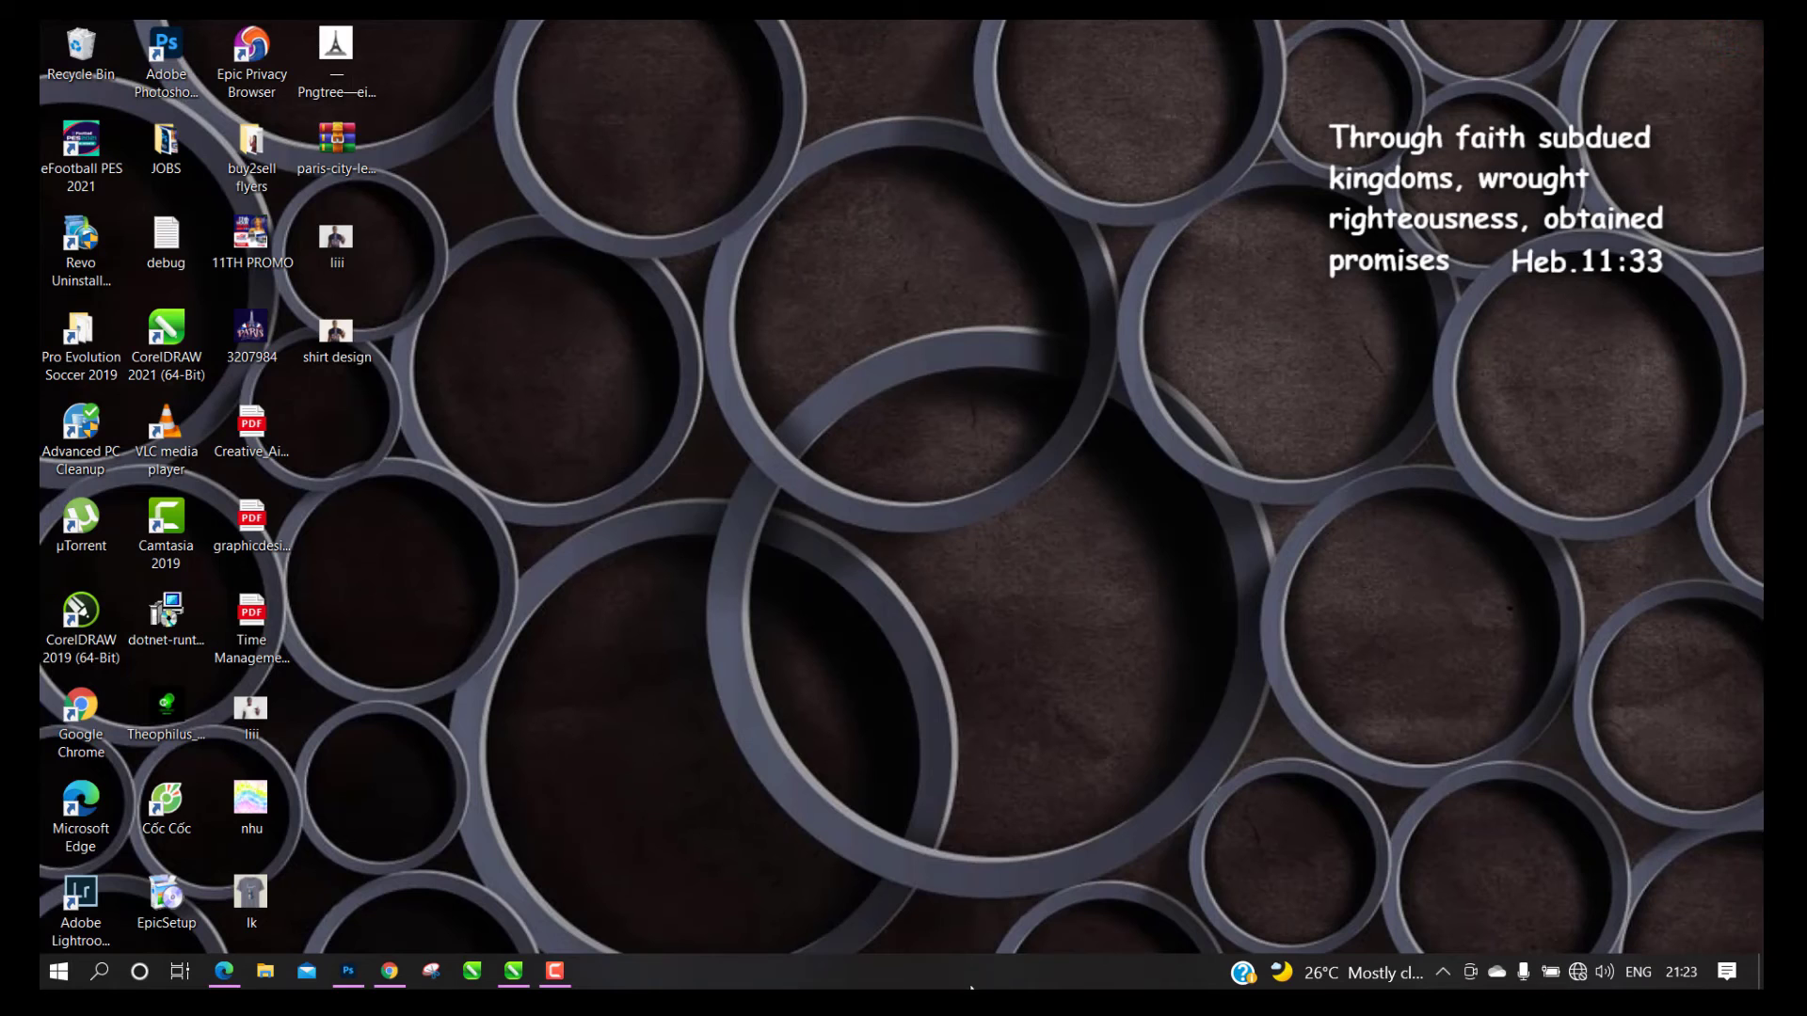
pyautogui.click(555, 971)
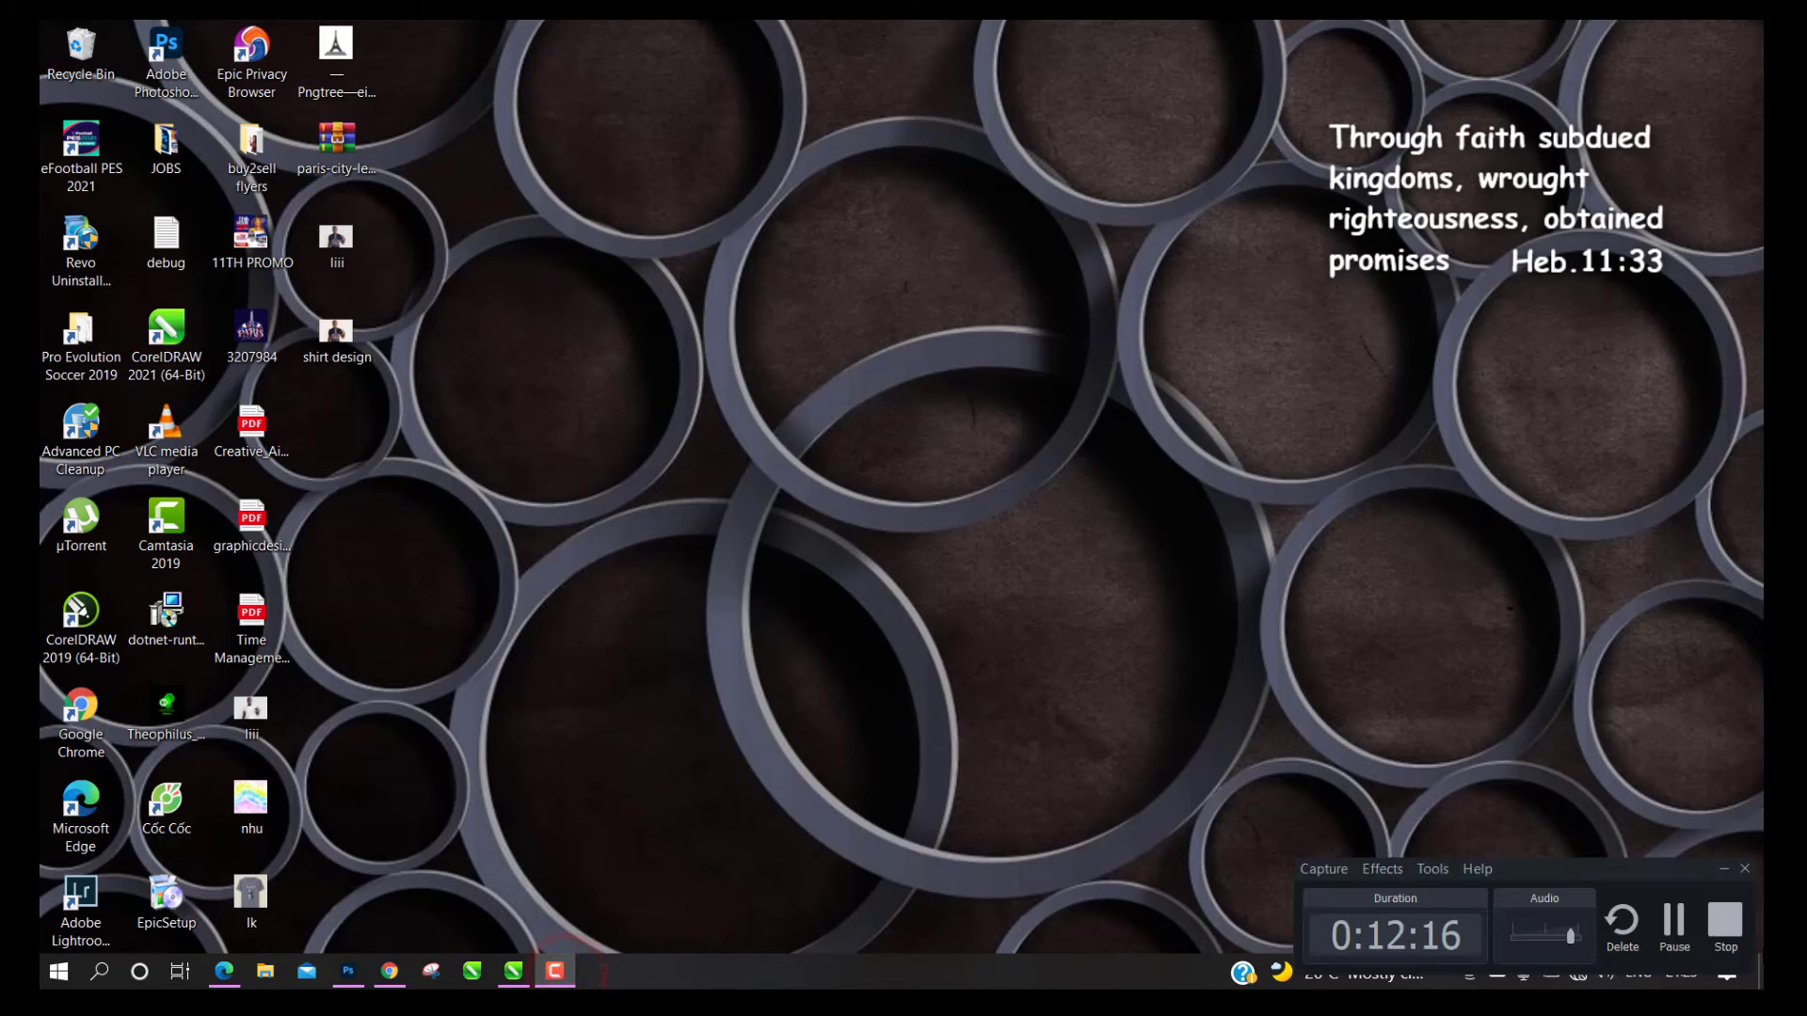